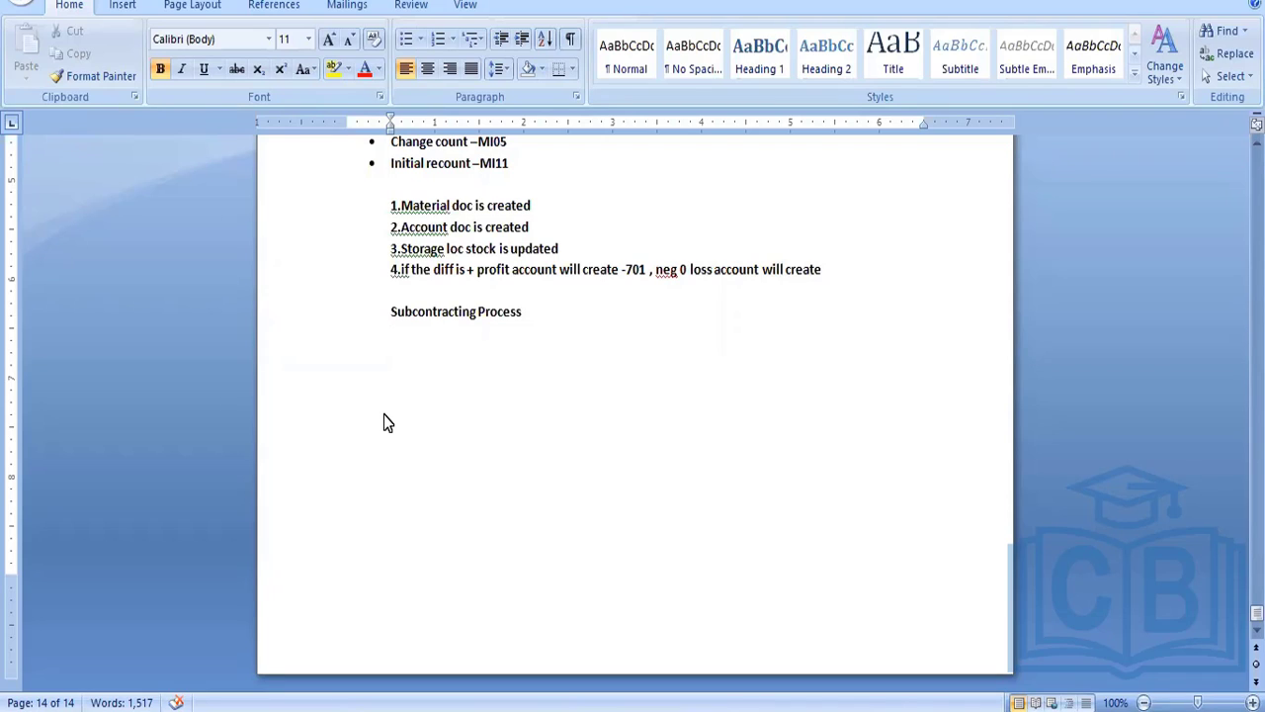
Add the line "1.Material master – Special procurement -30" beneath the Subcontracting Process heading
text(1.Material)
text(mas)
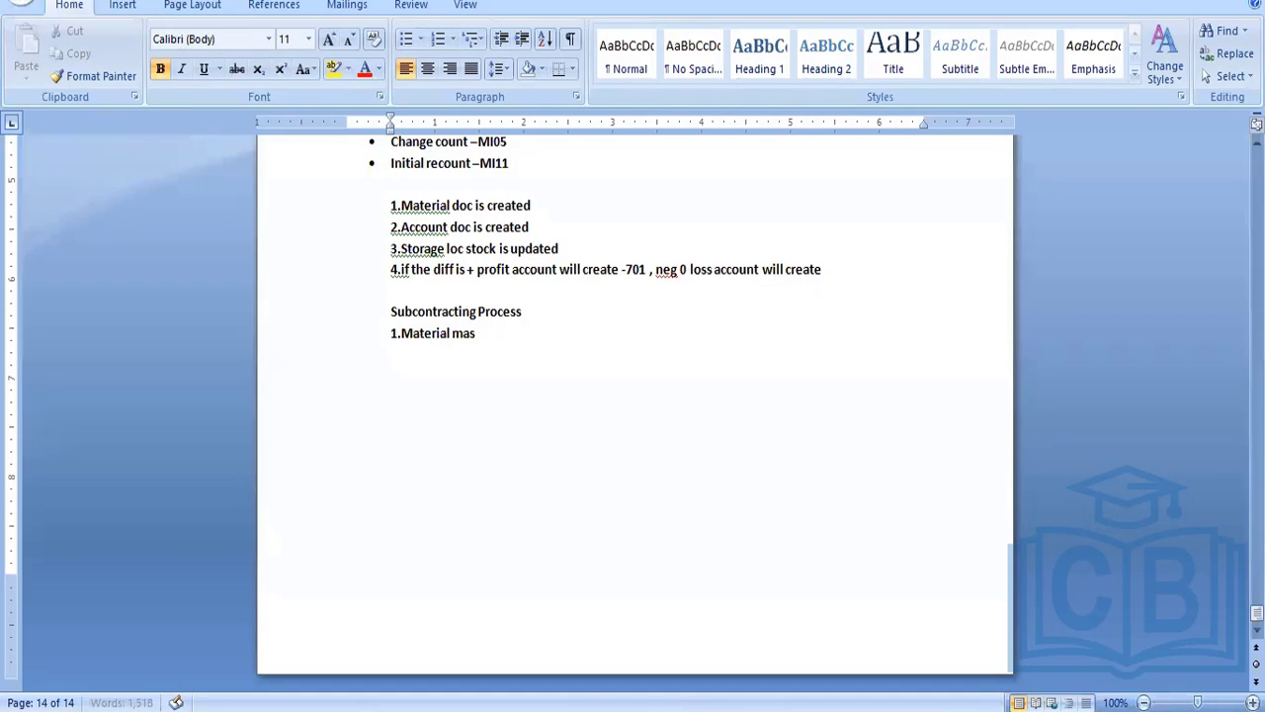
text(ter - Spec)
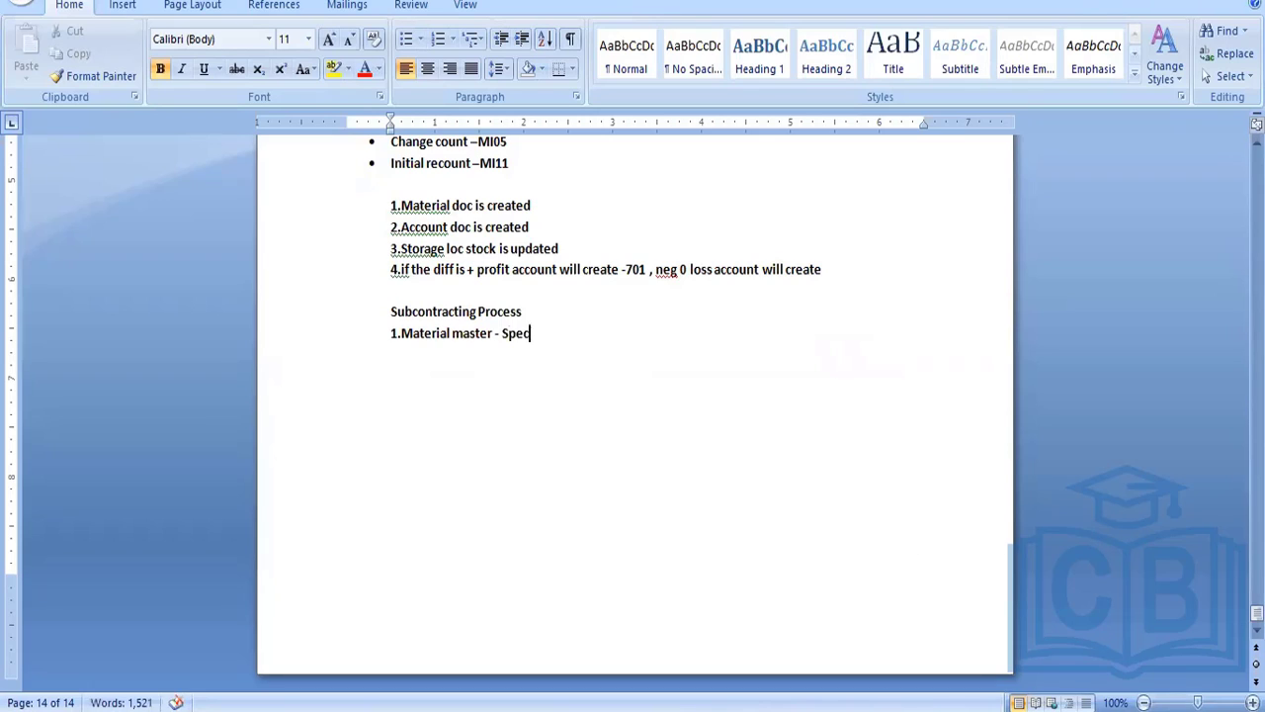
text(ial procur)
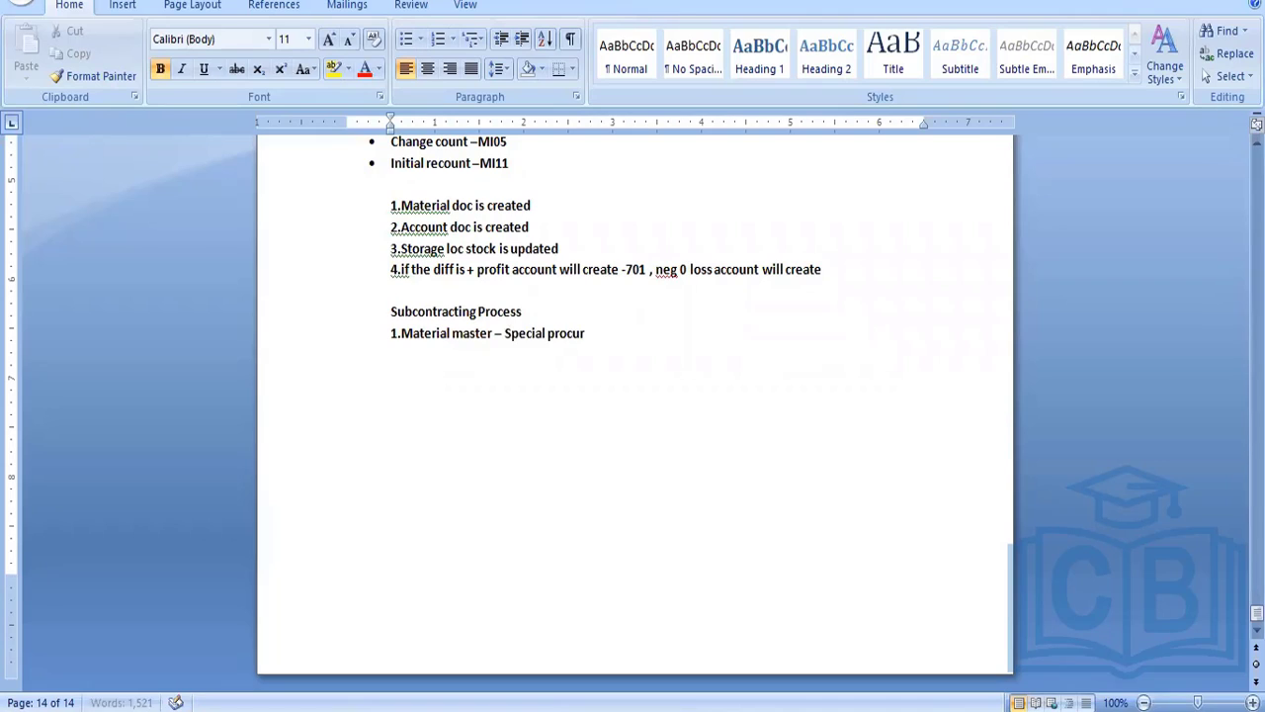
text(ement -30)
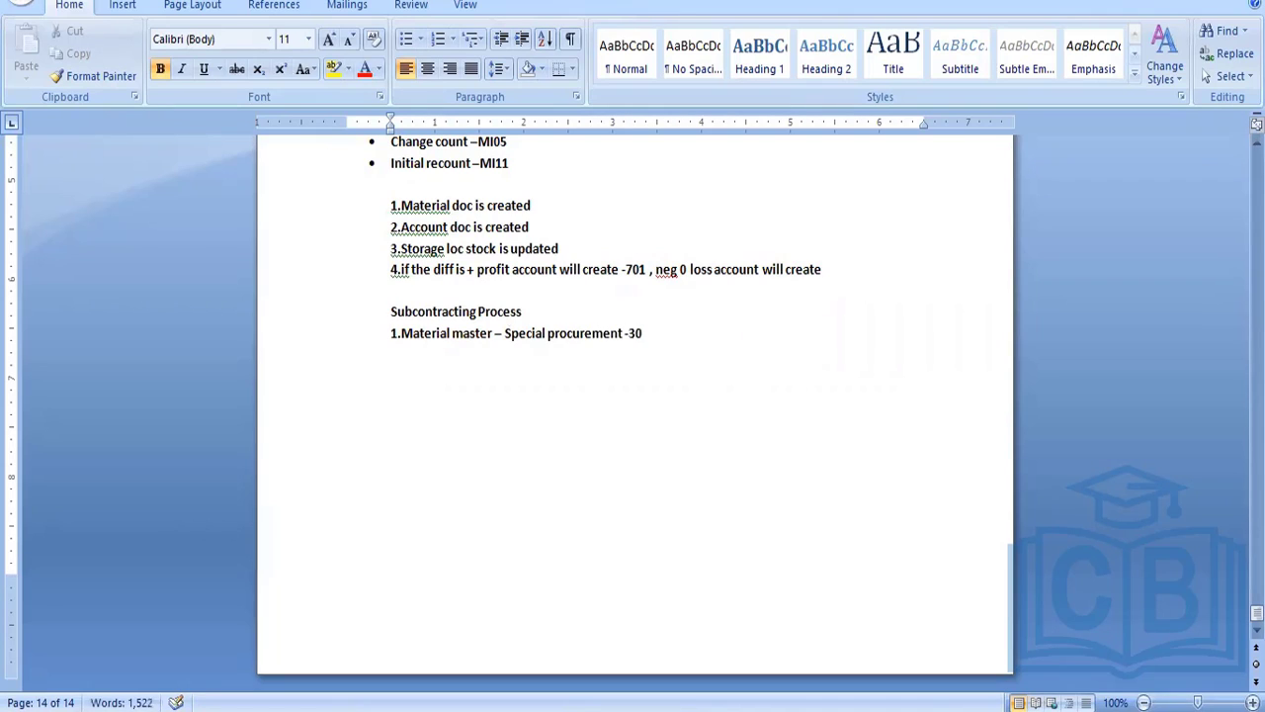
Add the lines "2.Vendor" and "3Subcon info record" to the Subcontracting Process list
key(Return)
text(2.)
text(Vendor)
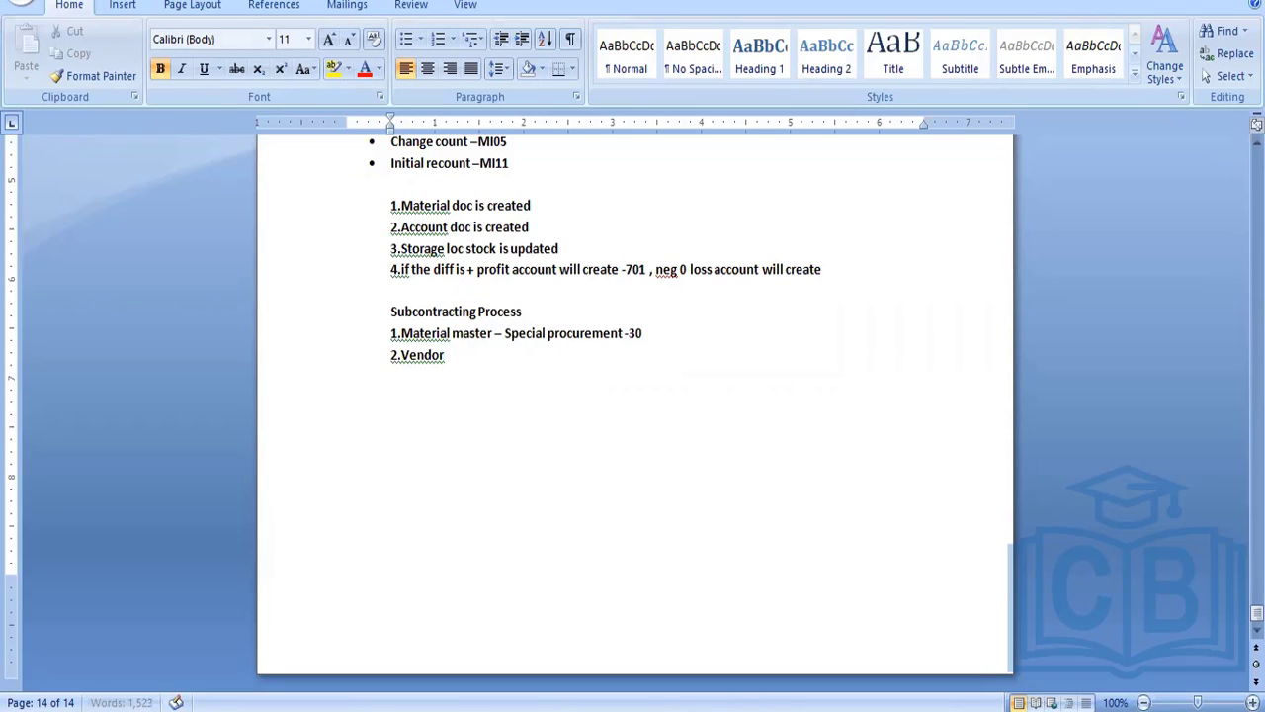
key(Return)
text(3Subcon info record)
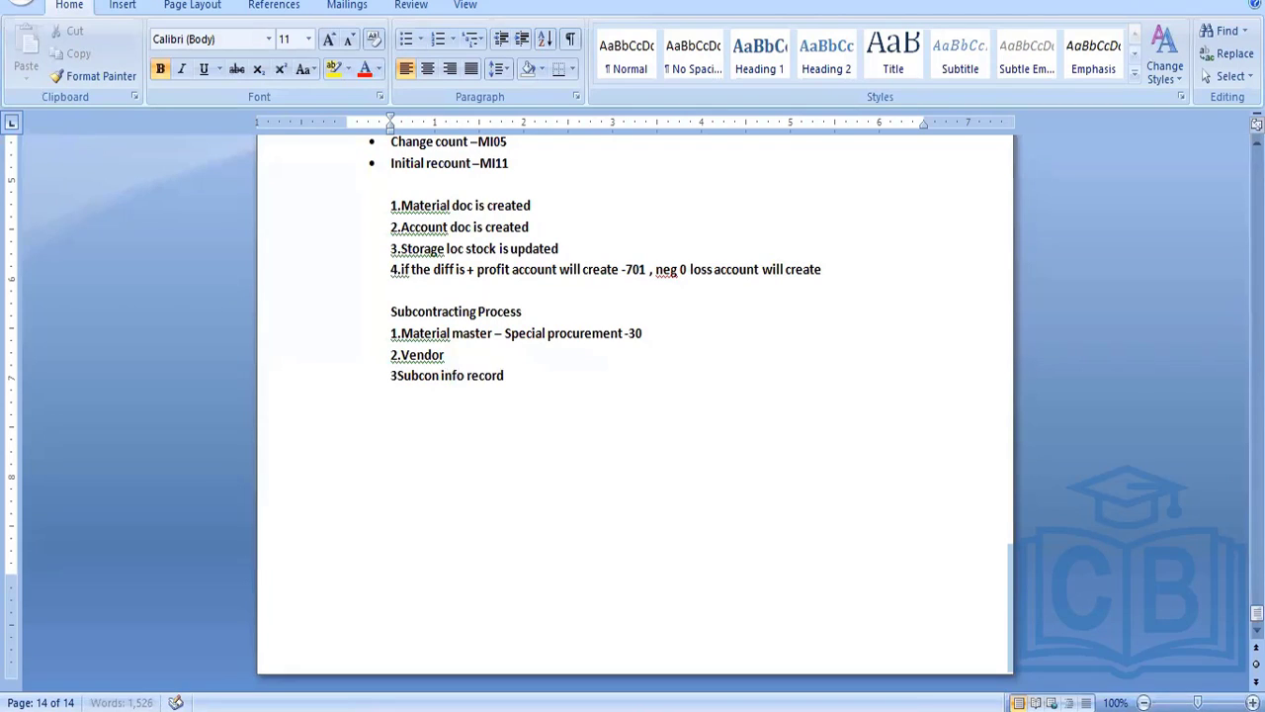
Add the line "4.Subcon PO –Item L" to the Subcontracting Process list
key(Return)
text(4.)
text(Subcon PO)
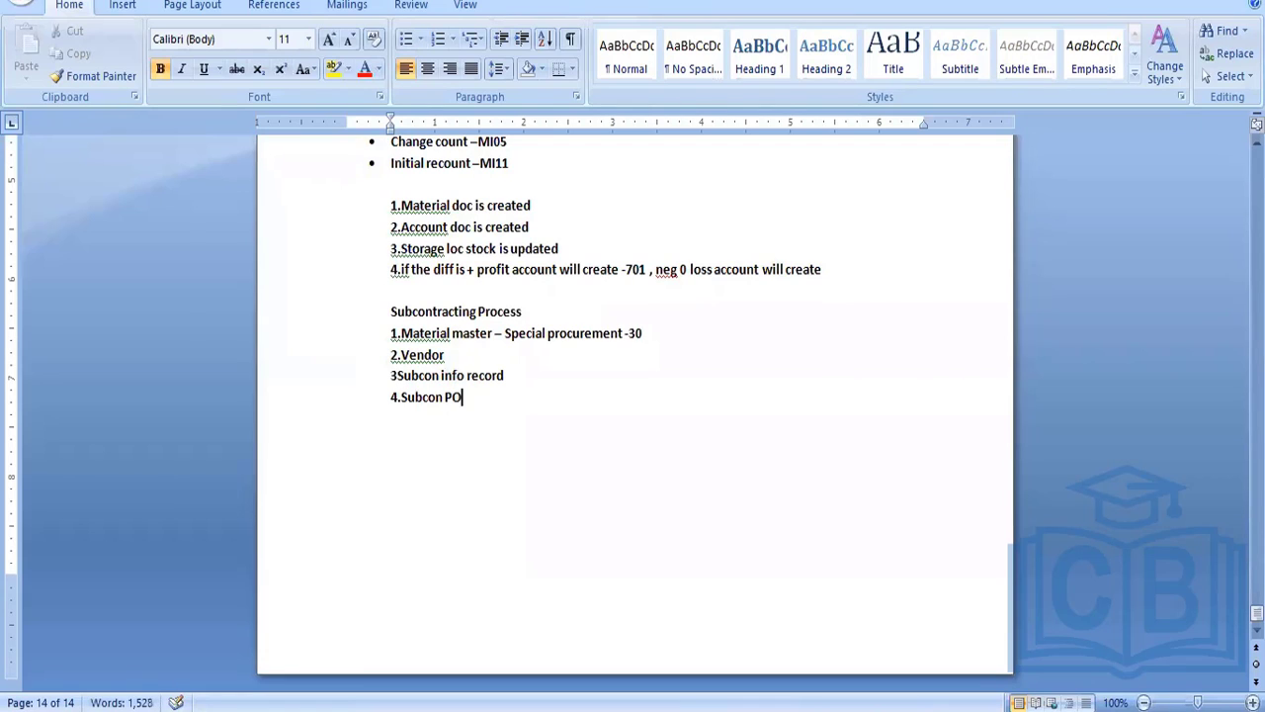
text(-It)
text(em L)
Add the line "5.Good issue -541" to the Subcontracting Process list
key(Return)
text(5.)
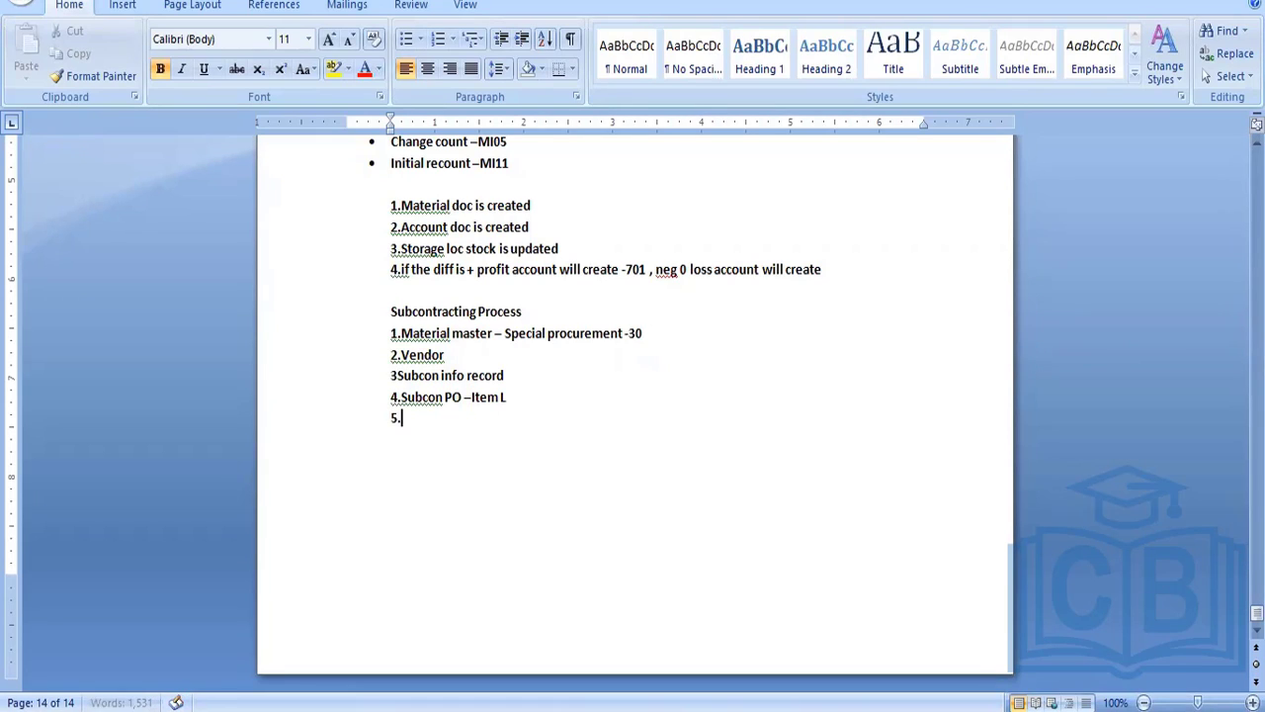
text(Good issue)
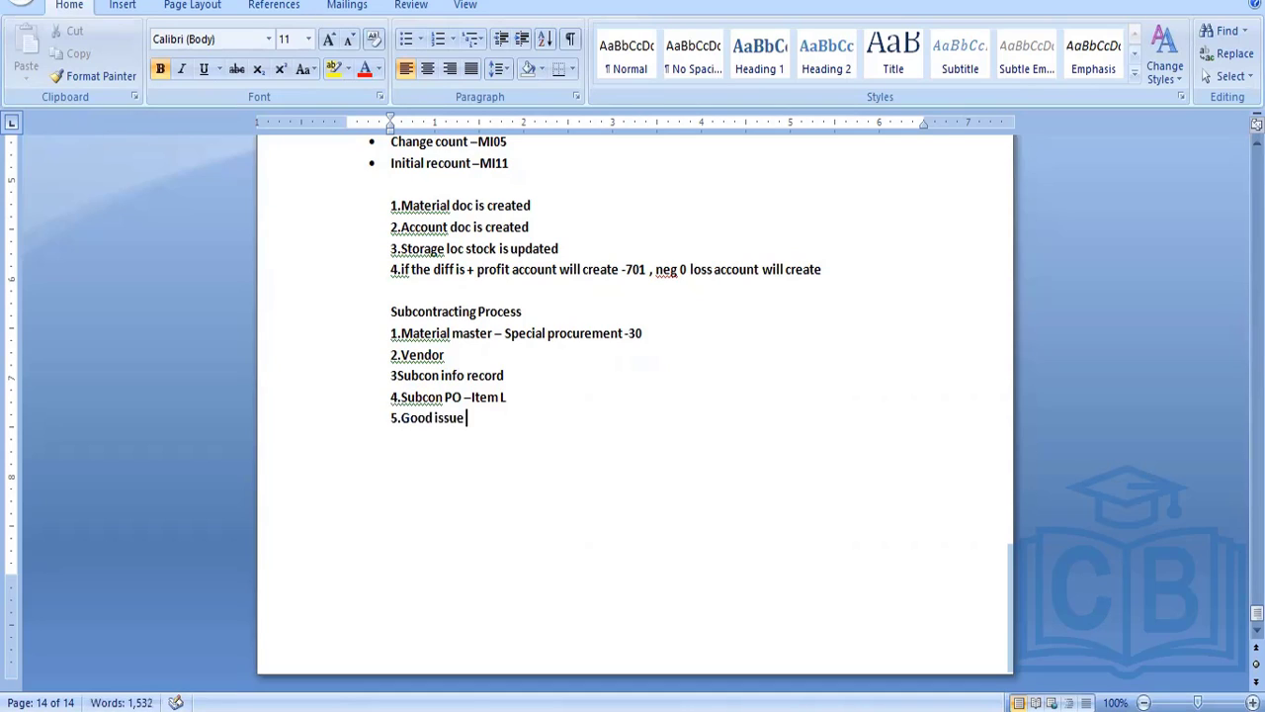
text( -541)
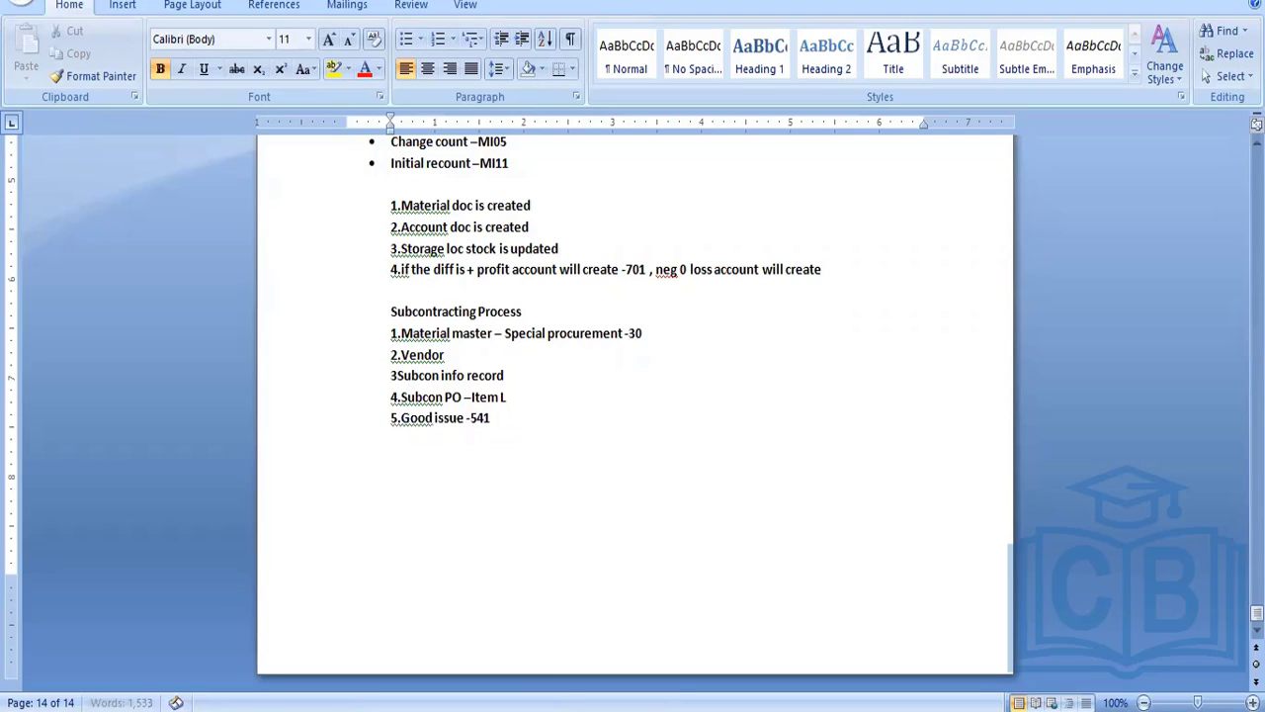
Add the line "6.MIGO" to the Subcontracting Process list
key(Return)
text(6)
drag(422, 423, 488, 421)
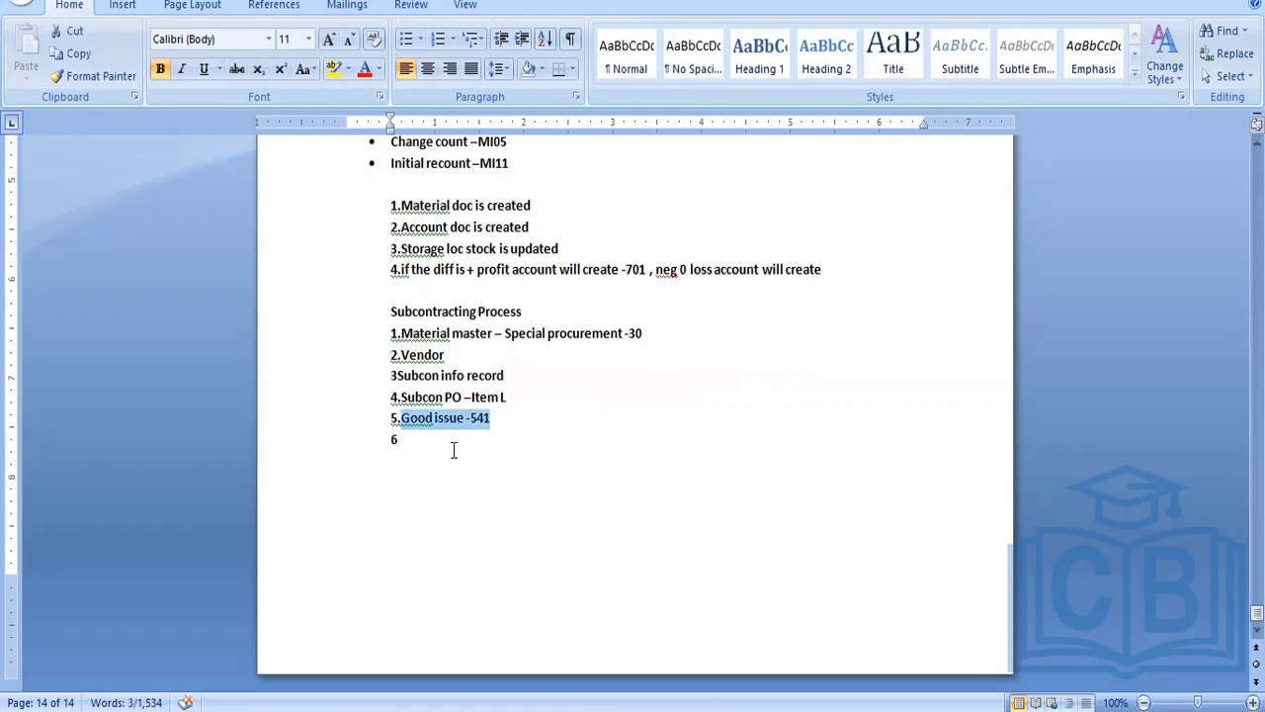
click(453, 450)
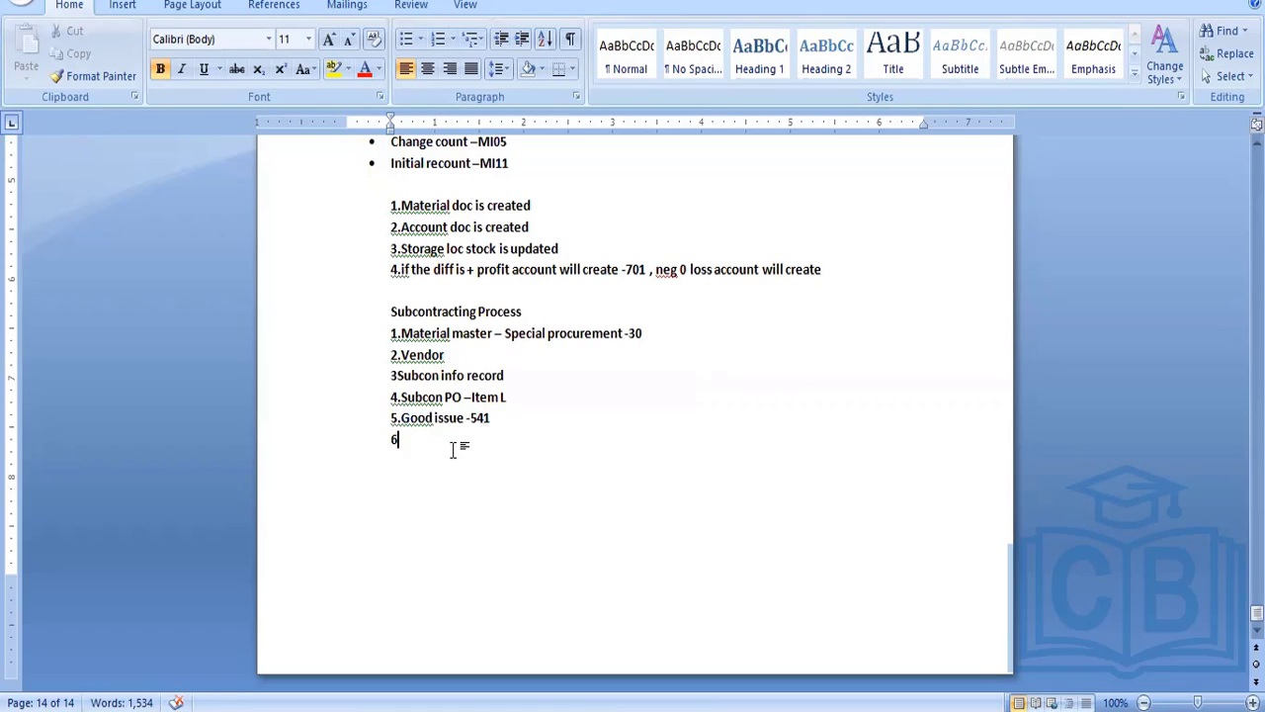
text(.)
text(F)
key(BackSpace)
text(MIGO)
text(MM0)
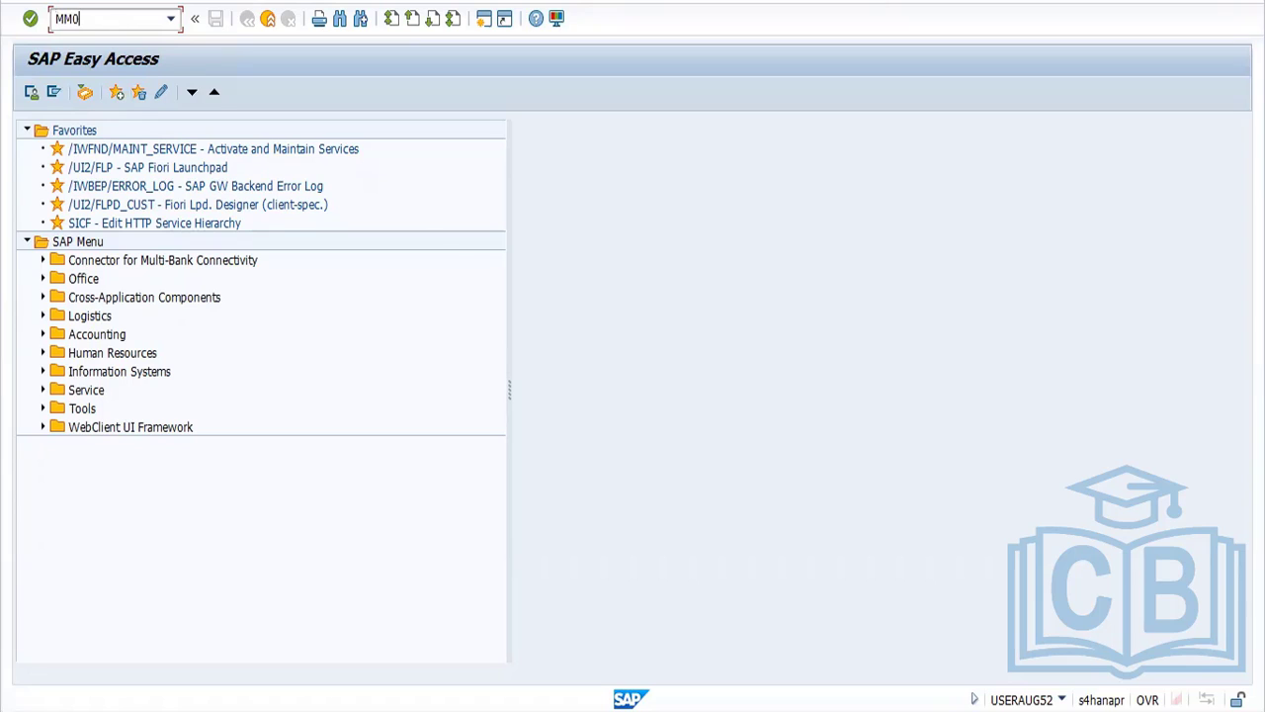
text(2)
key(Return)
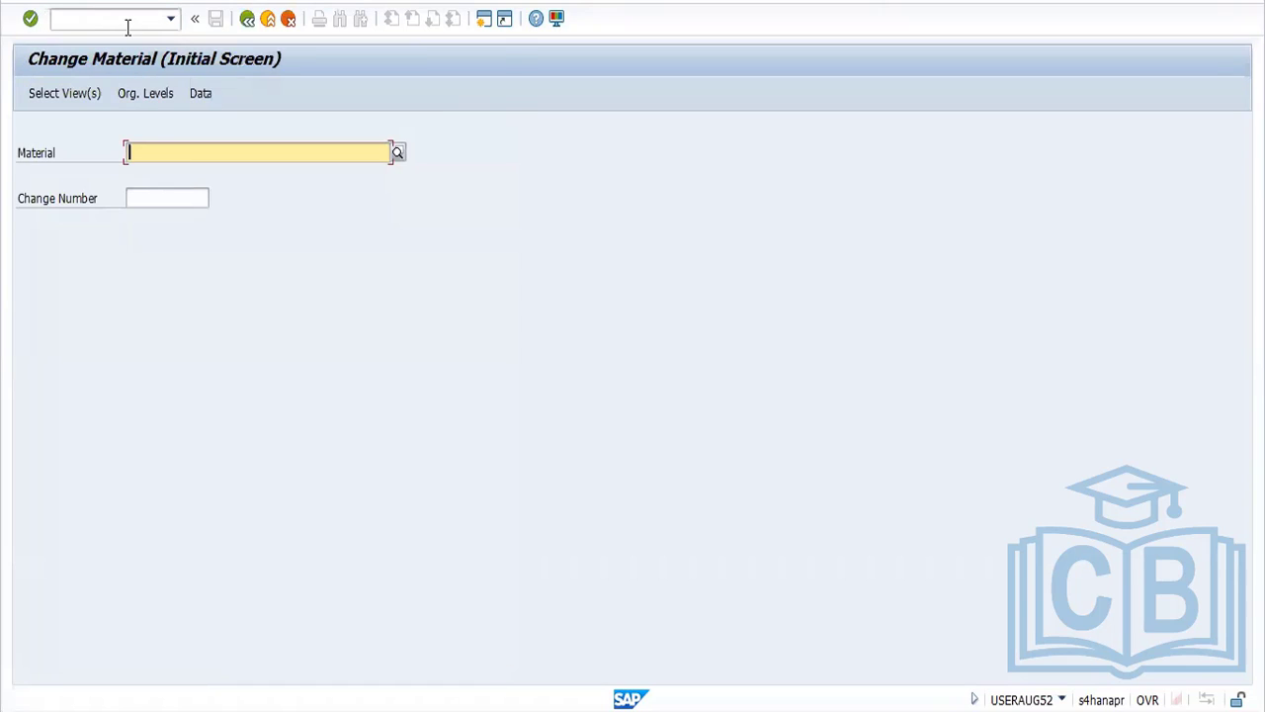
key(BackSpace)
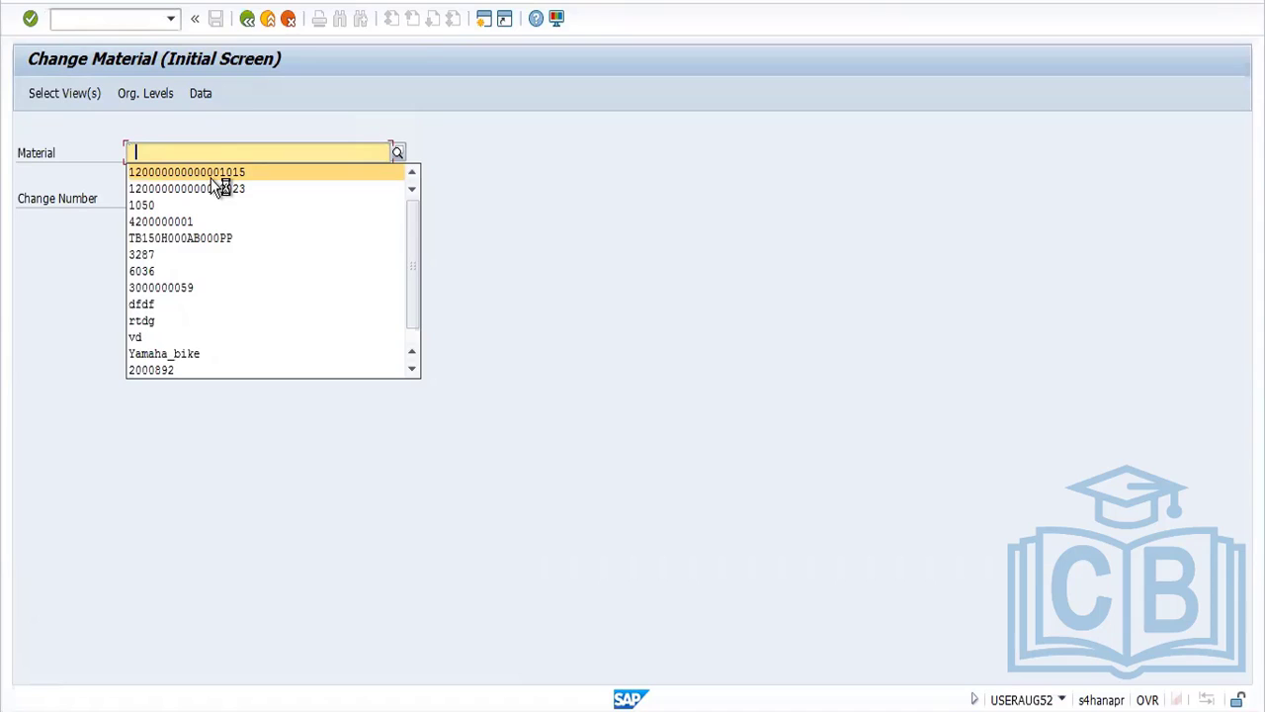
key(Return)
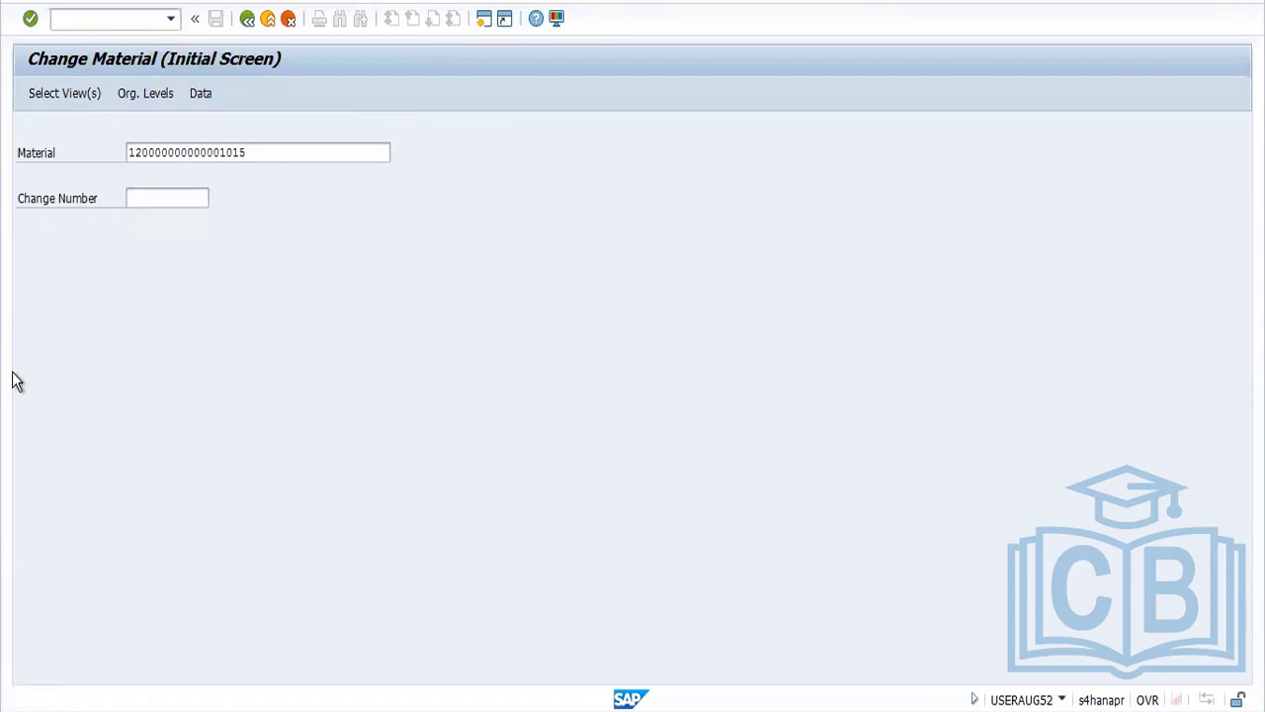
key(Return)
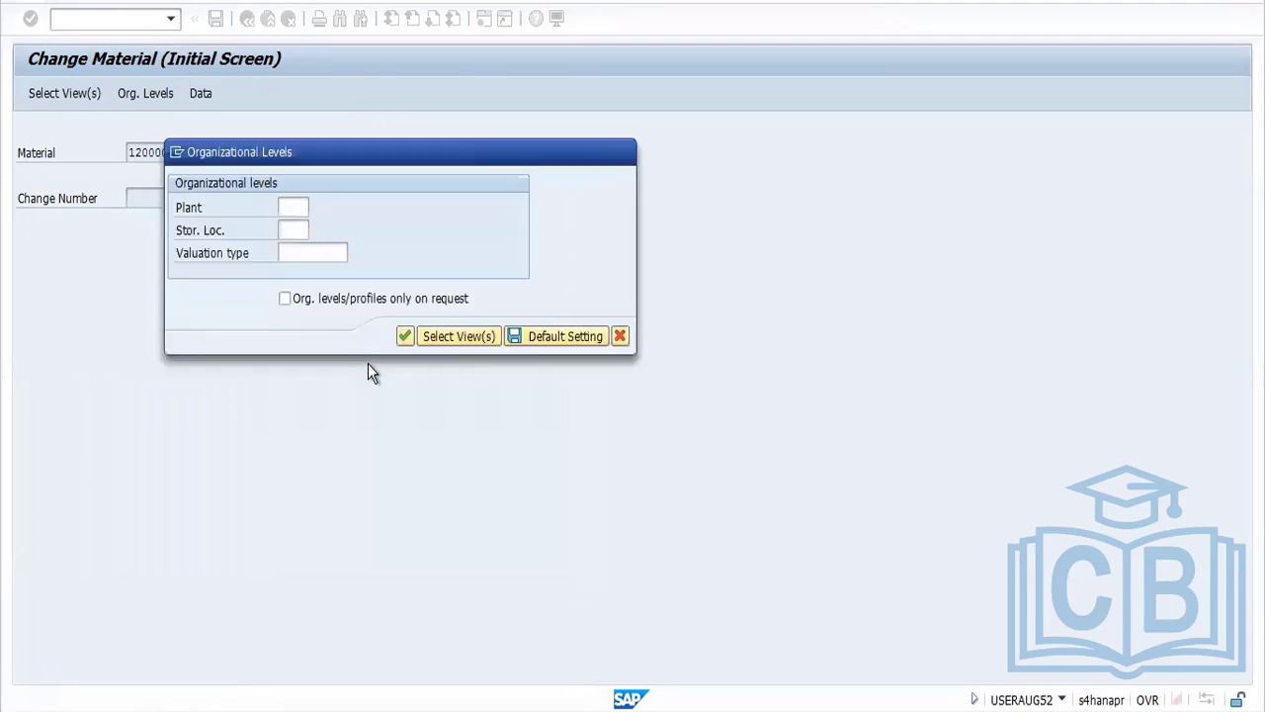
key(Return)
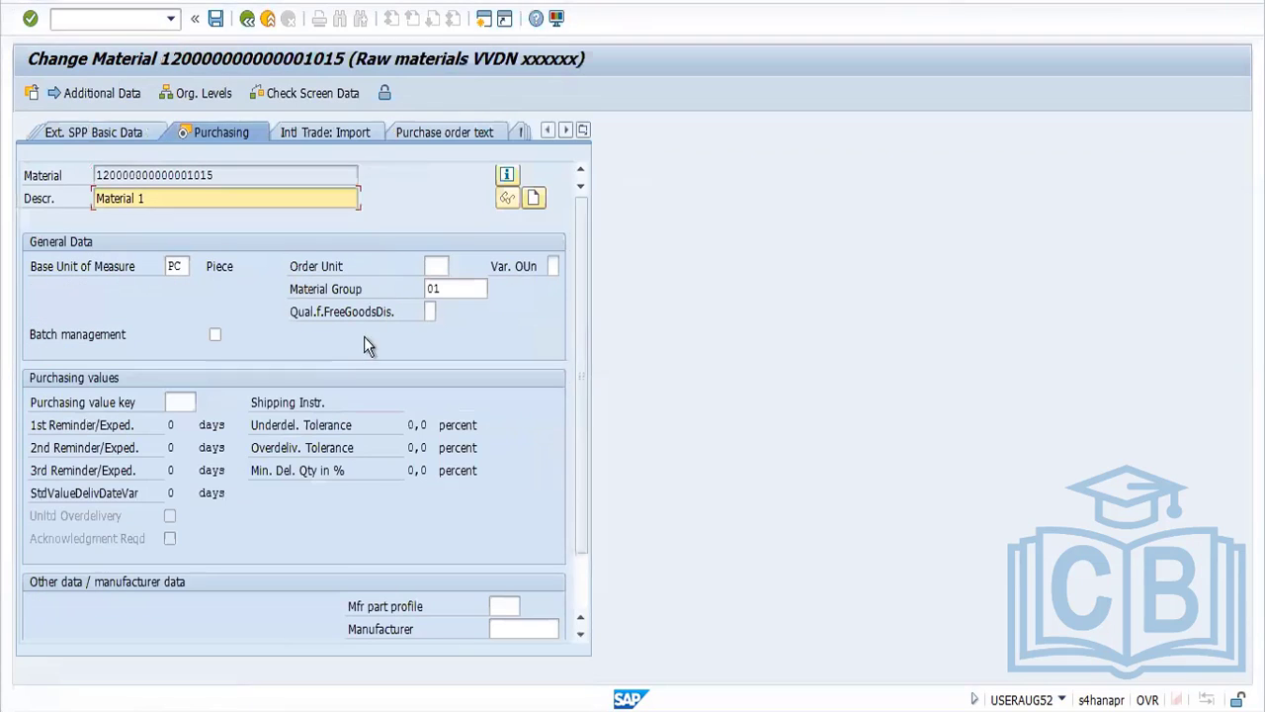
Examine the material's special procurement key in the MRP 2 view for plant FORD and storage location SS03, and exit the material
click(584, 130)
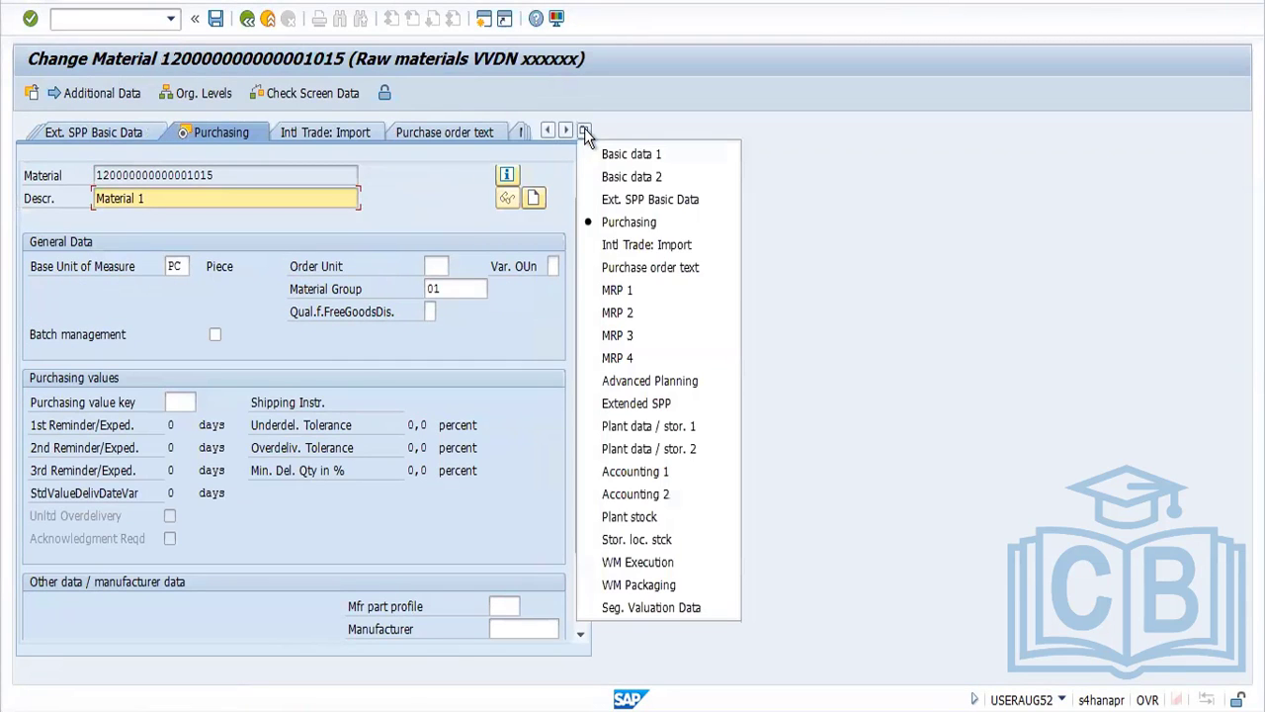
click(620, 313)
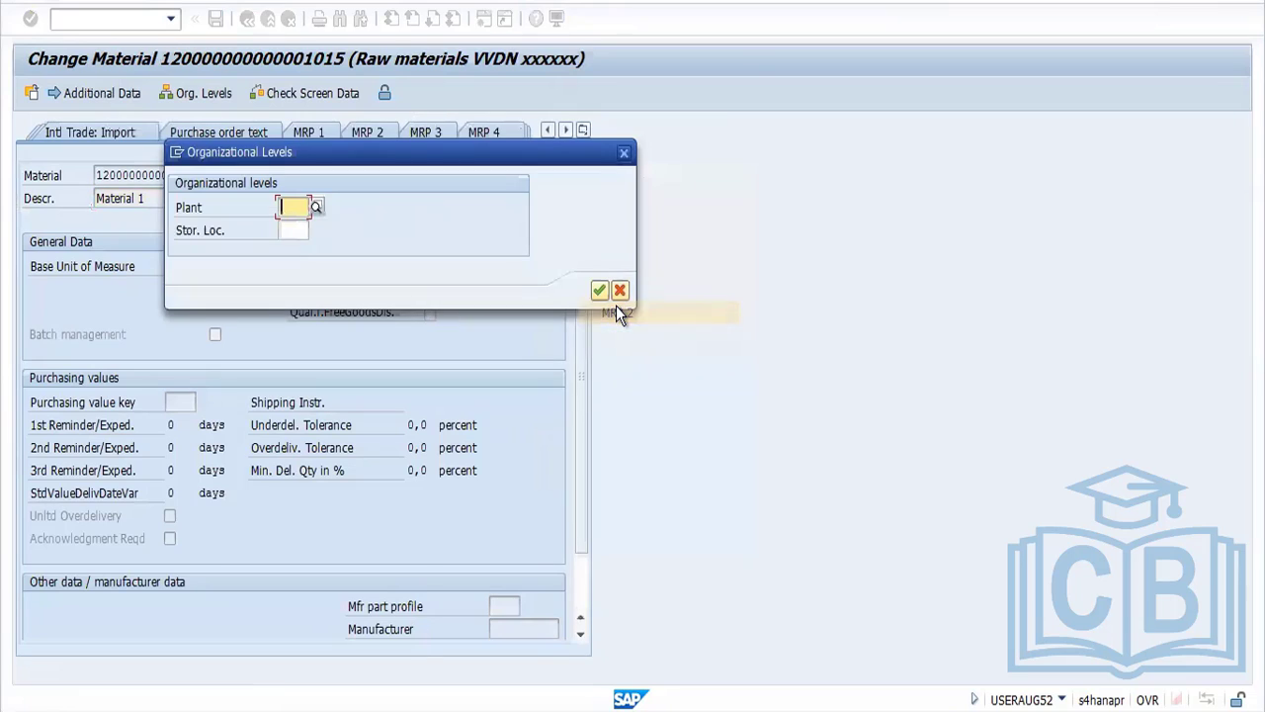
click(312, 206)
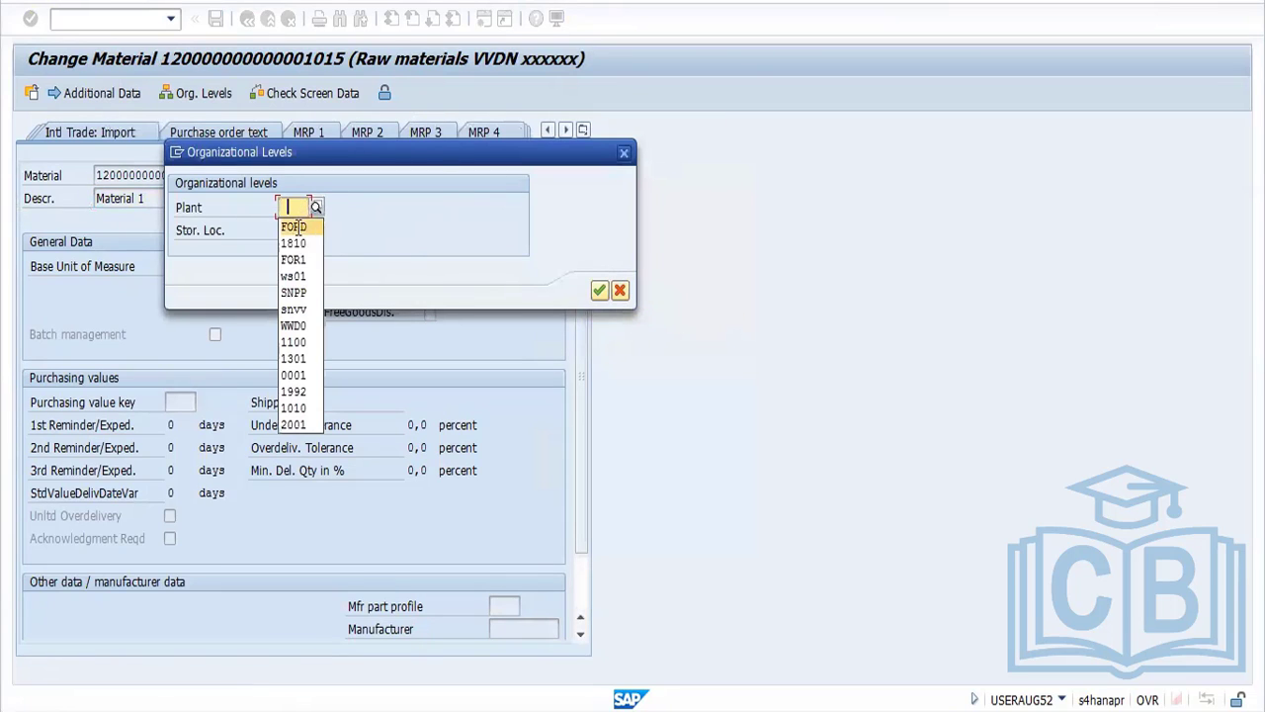
click(296, 230)
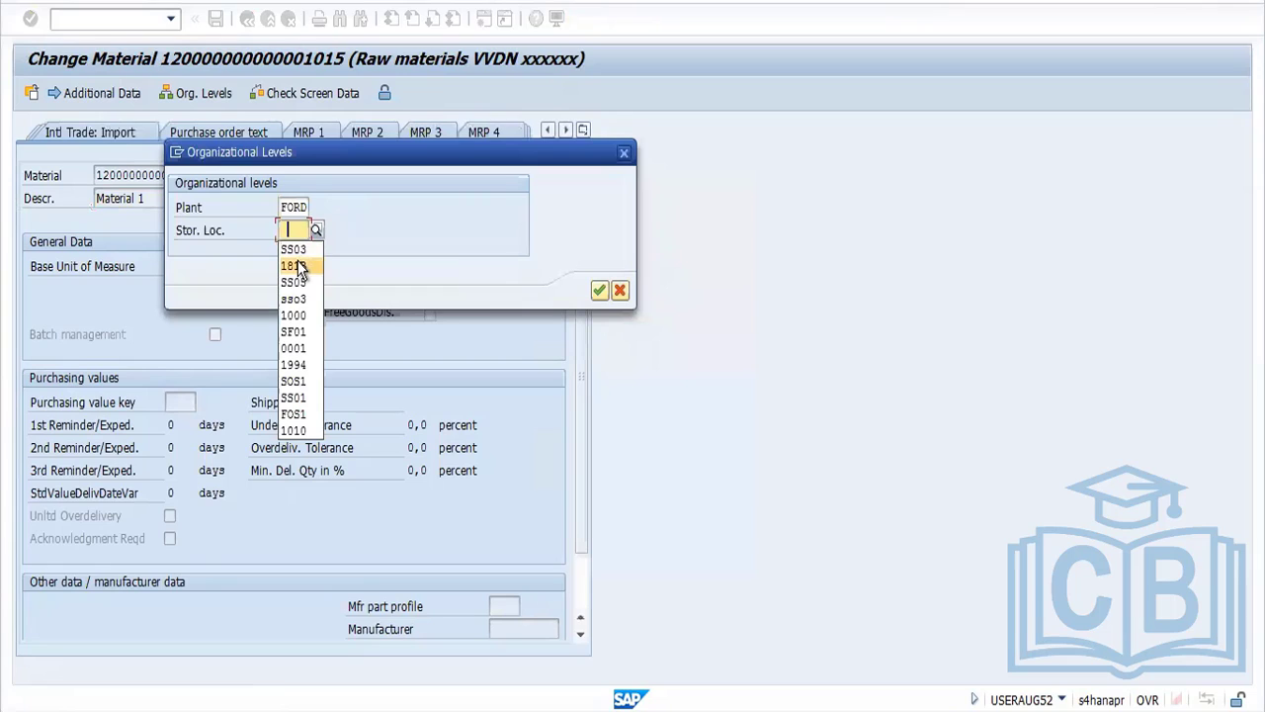
click(298, 252)
key(Return)
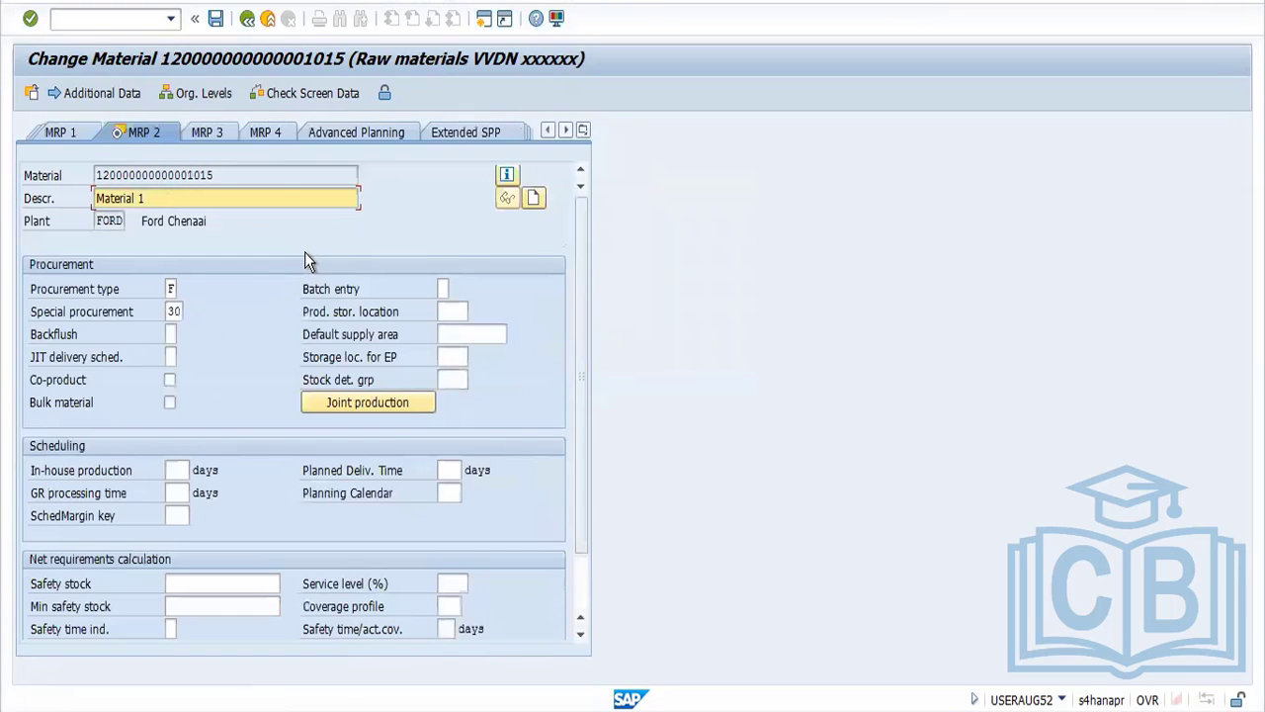
click(172, 312)
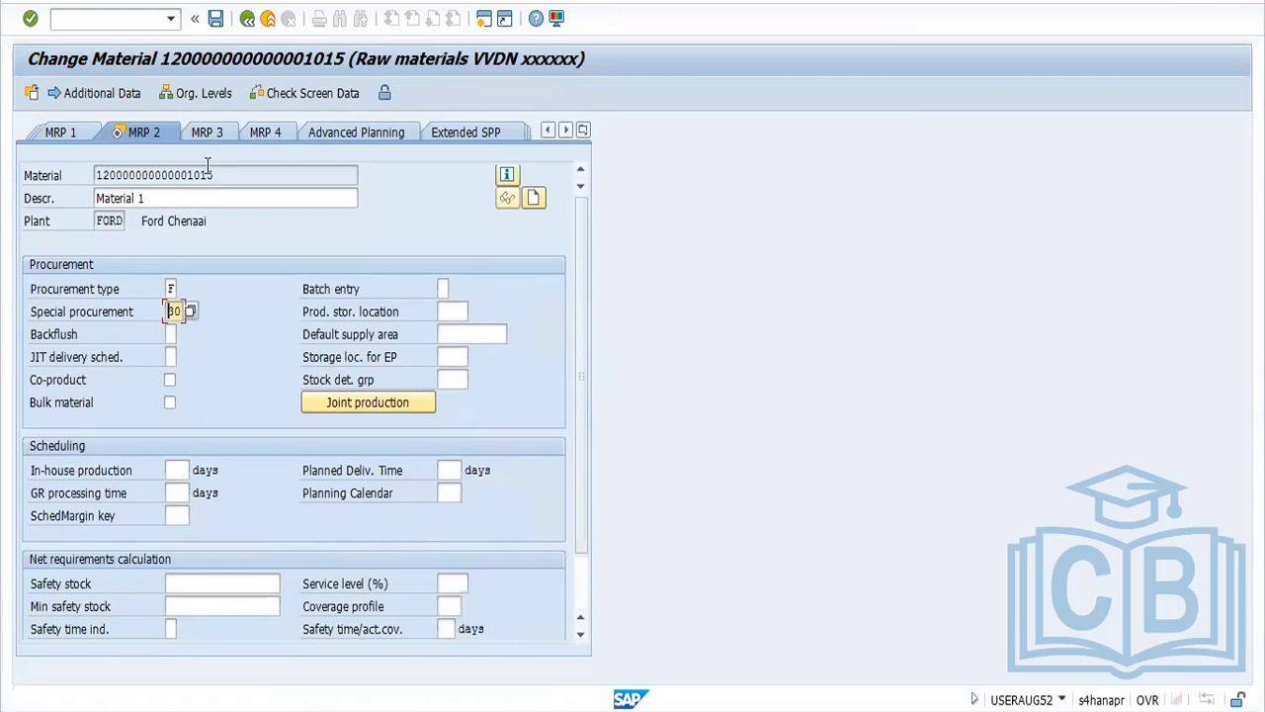
click(248, 22)
click(248, 22)
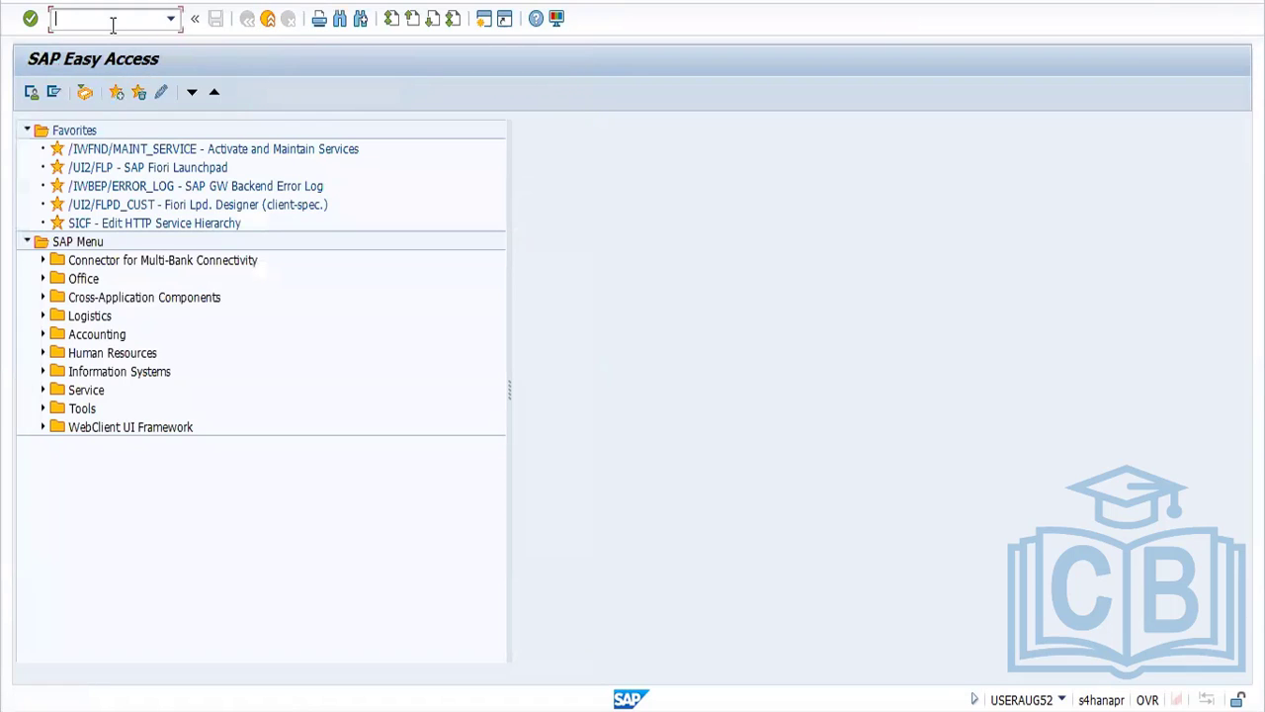
text(ME11)
key(Return)
click(139, 222)
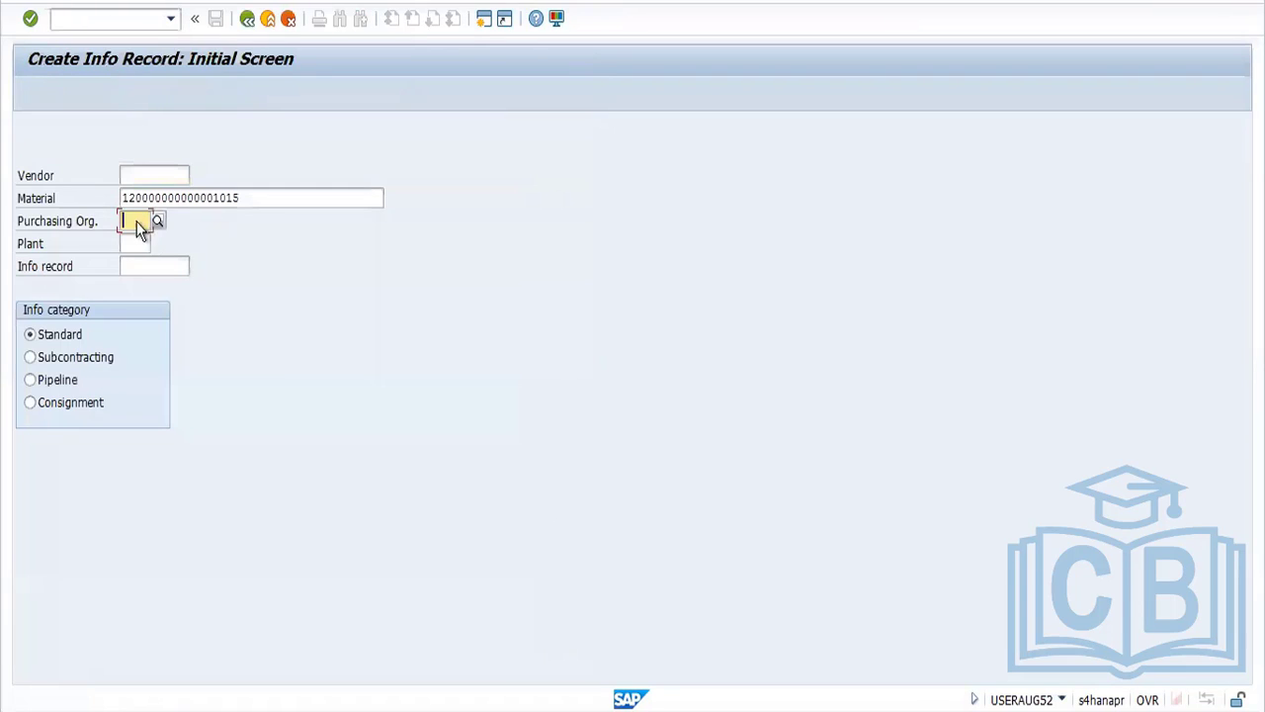
click(141, 242)
click(143, 260)
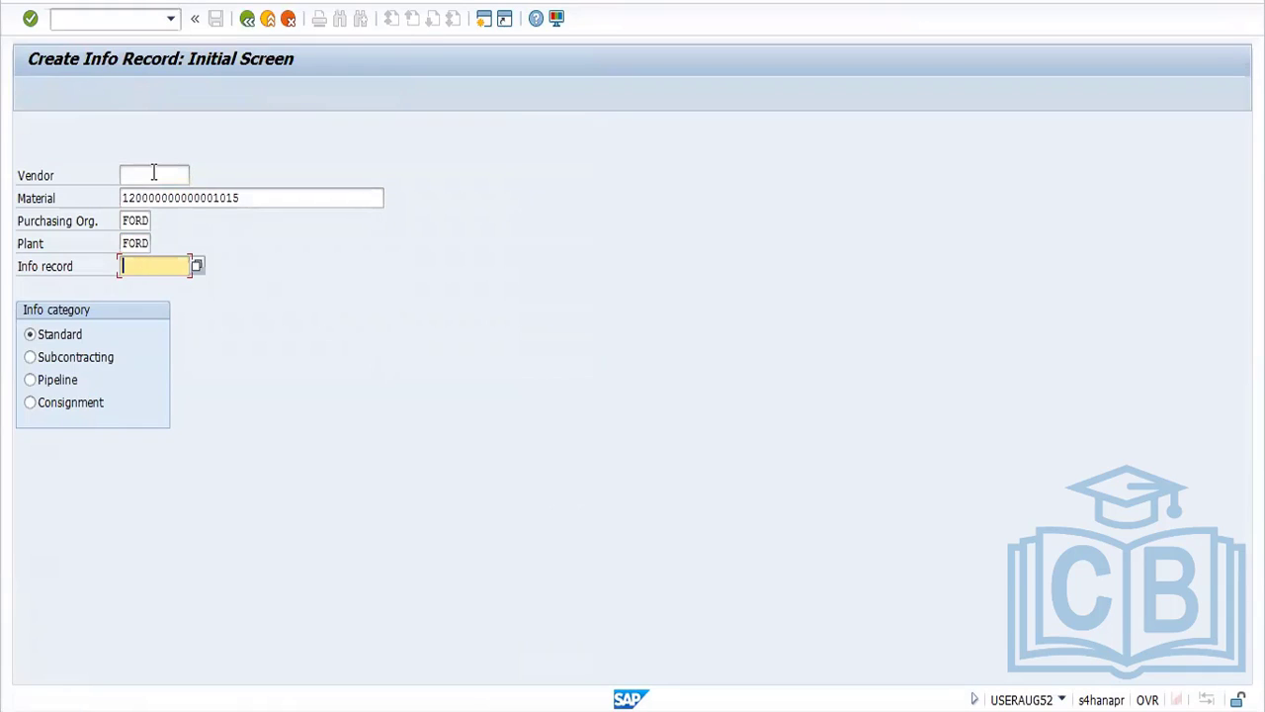
click(154, 174)
click(153, 198)
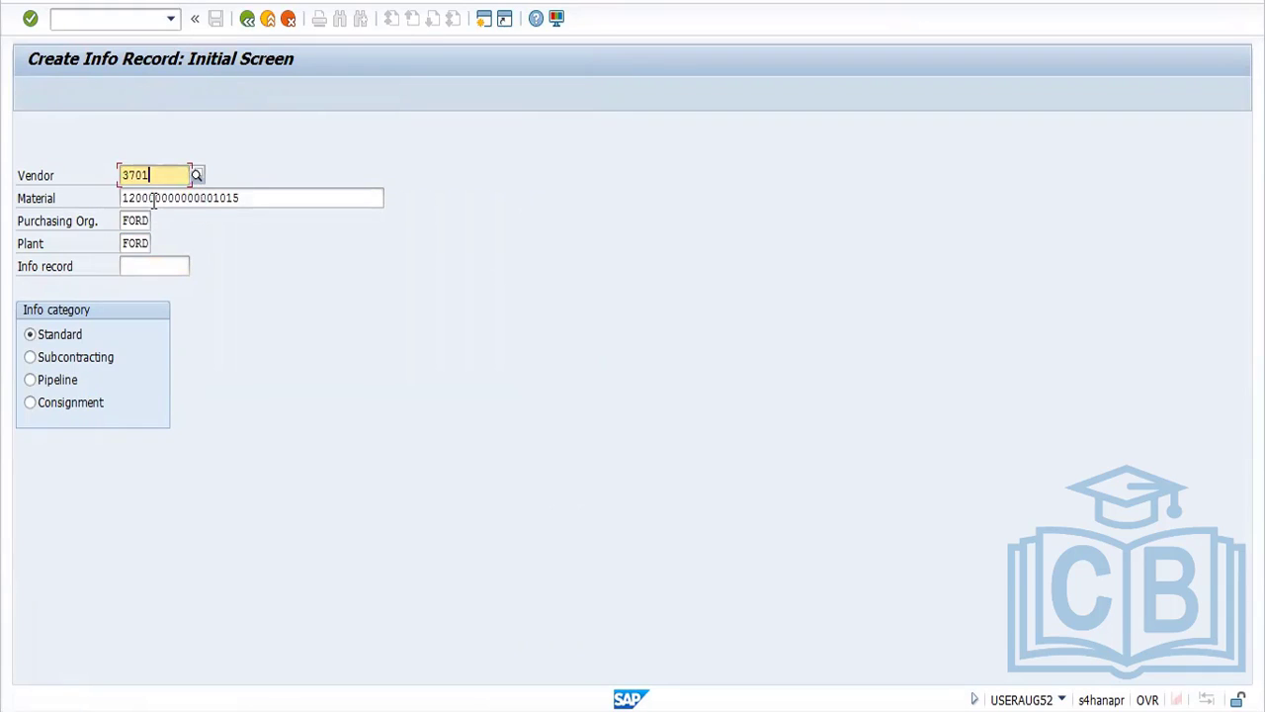
Try to create the info record with the Subcontracting category, and leave the transaction
click(83, 365)
key(Return)
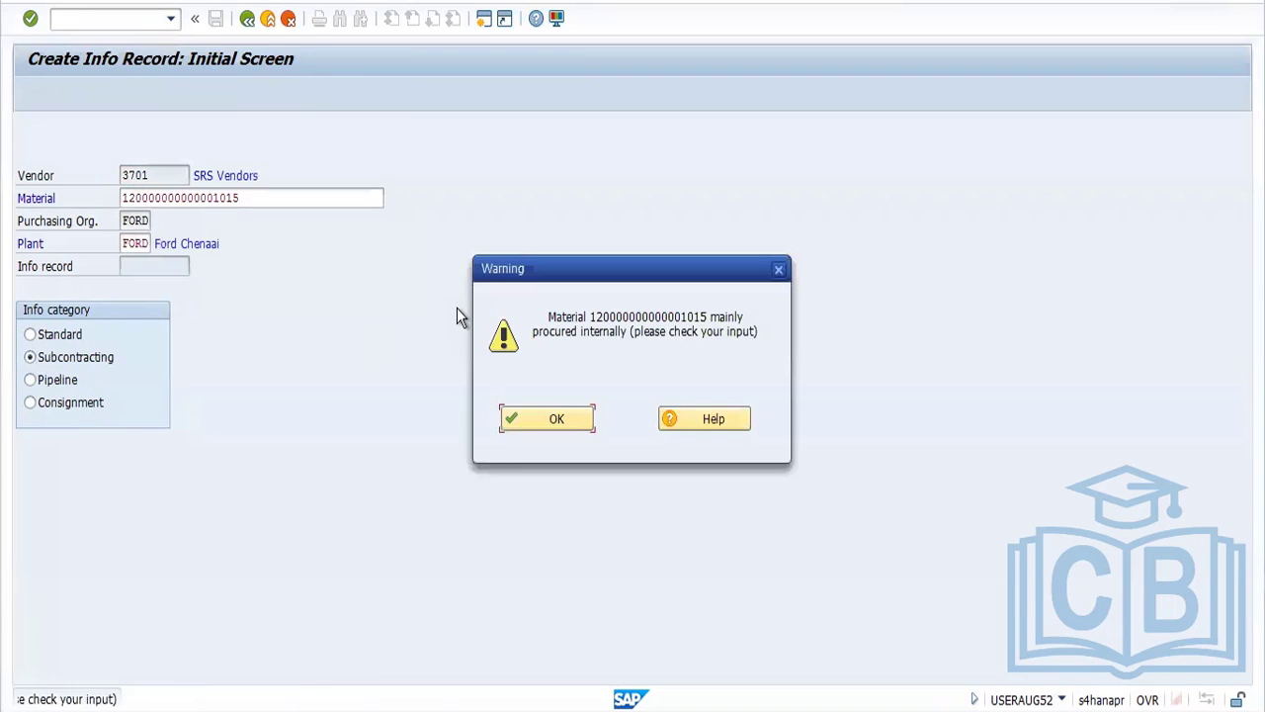
key(Return)
key(Return)
key(Return)
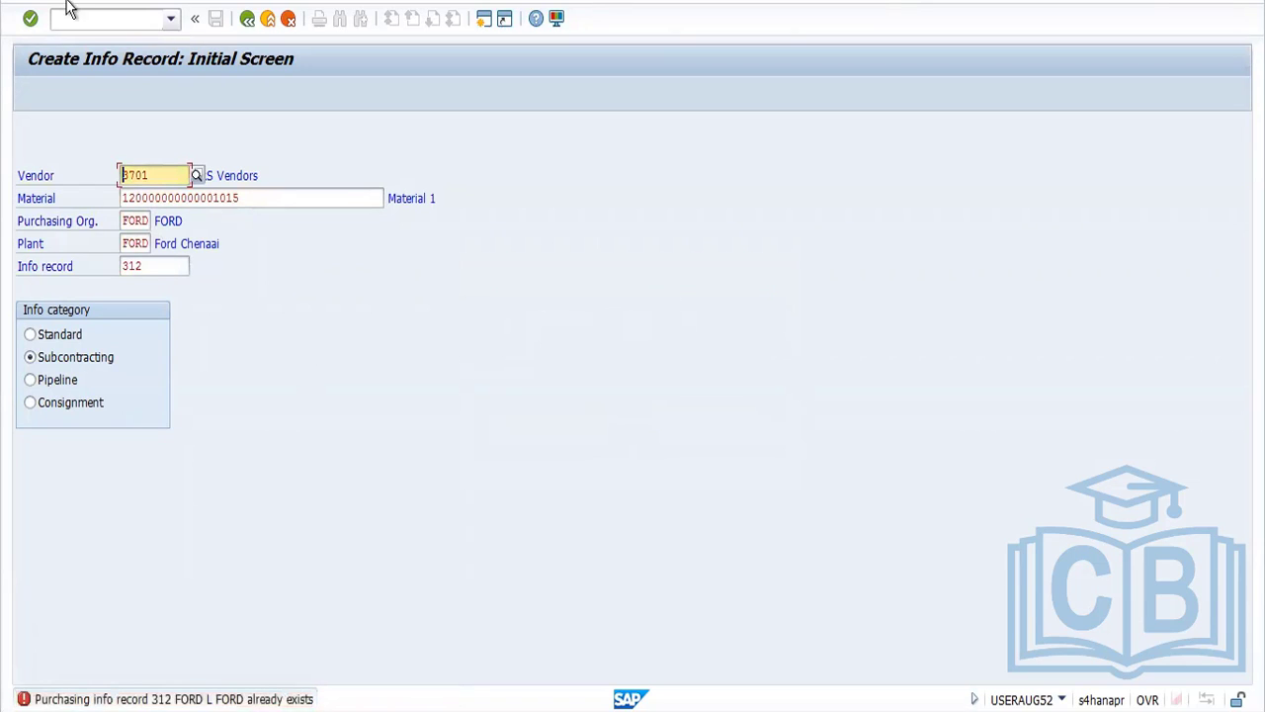
click(247, 19)
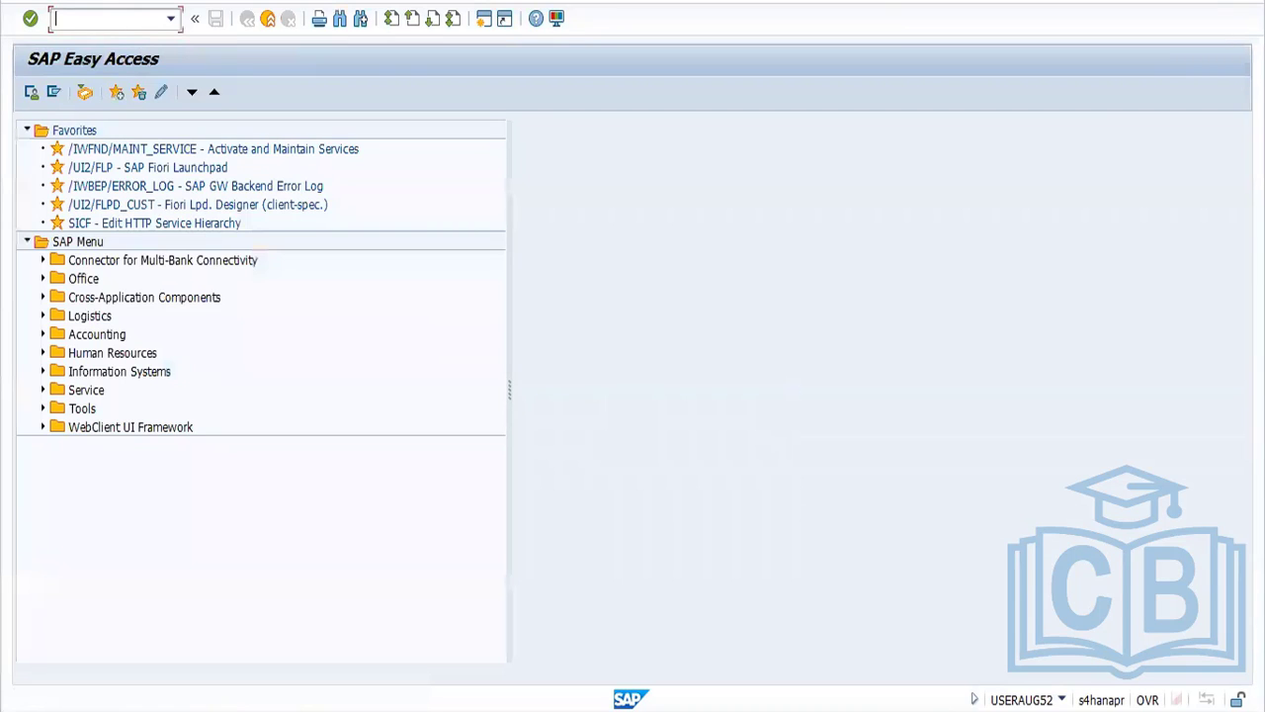
Start a new purchase order with transaction ME21N for the vendor SRS Vendors
text(ME21N)
key(Return)
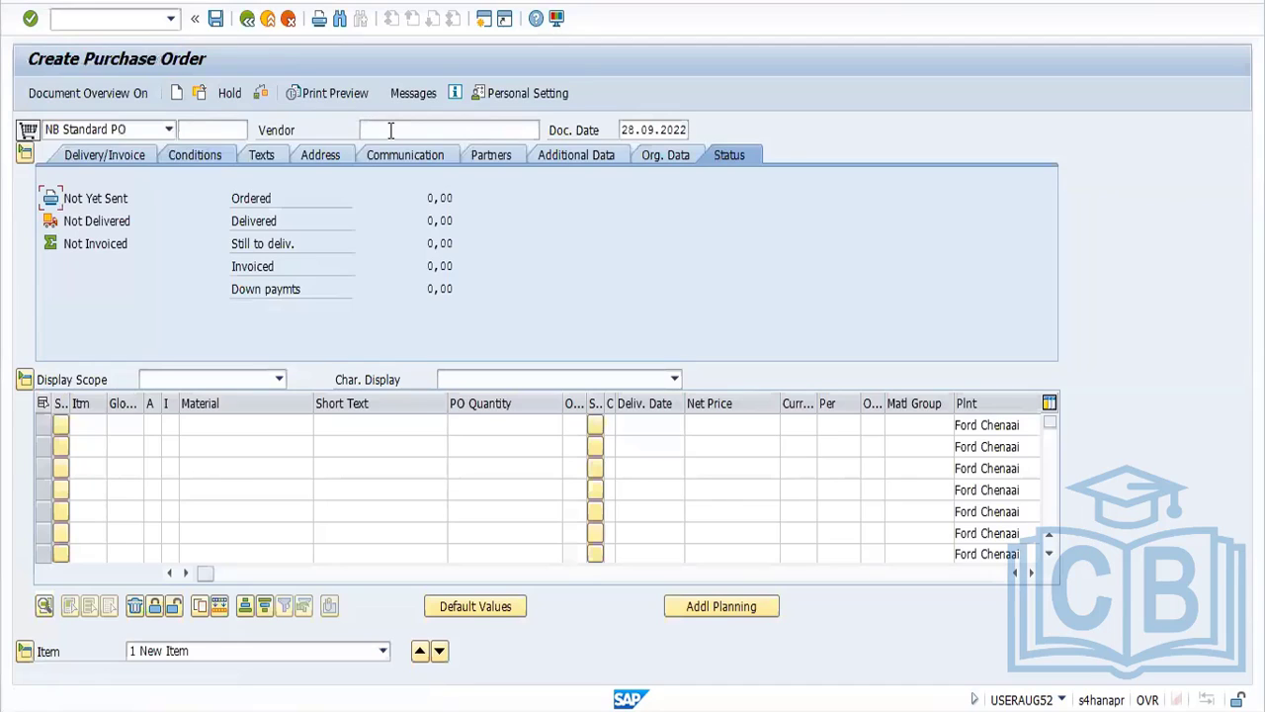
click(367, 129)
click(393, 148)
key(Return)
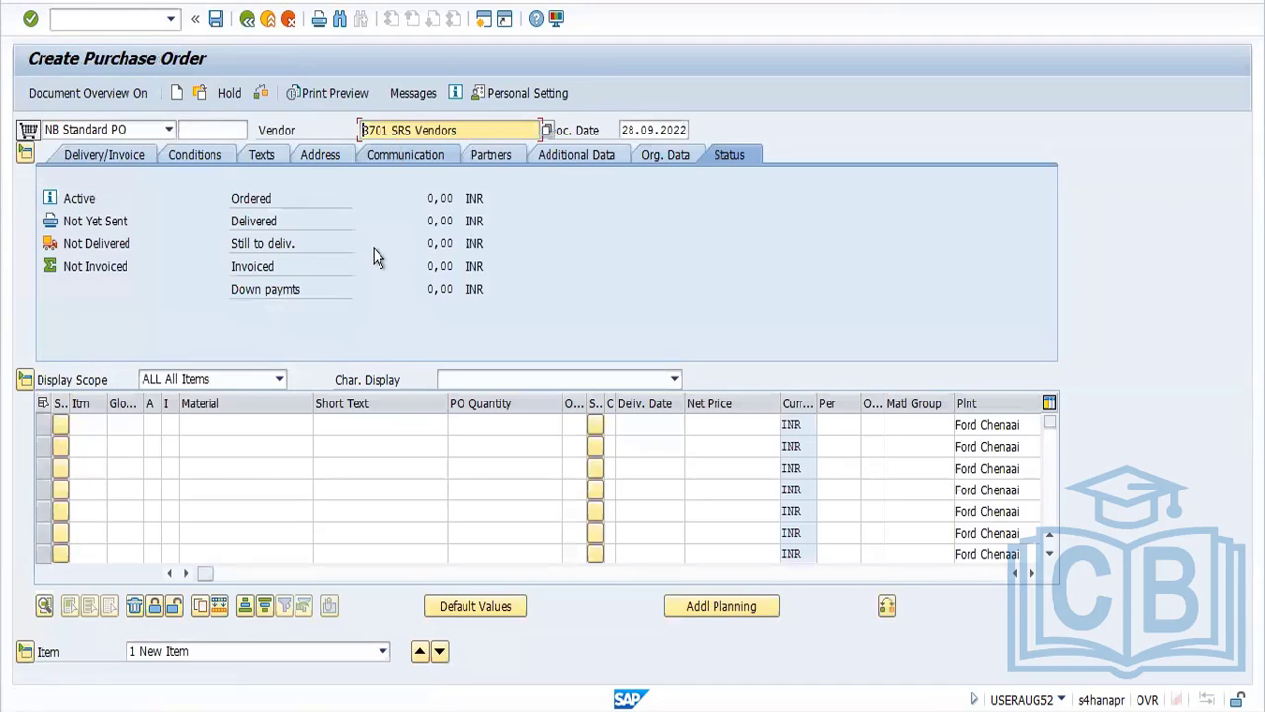
click(169, 427)
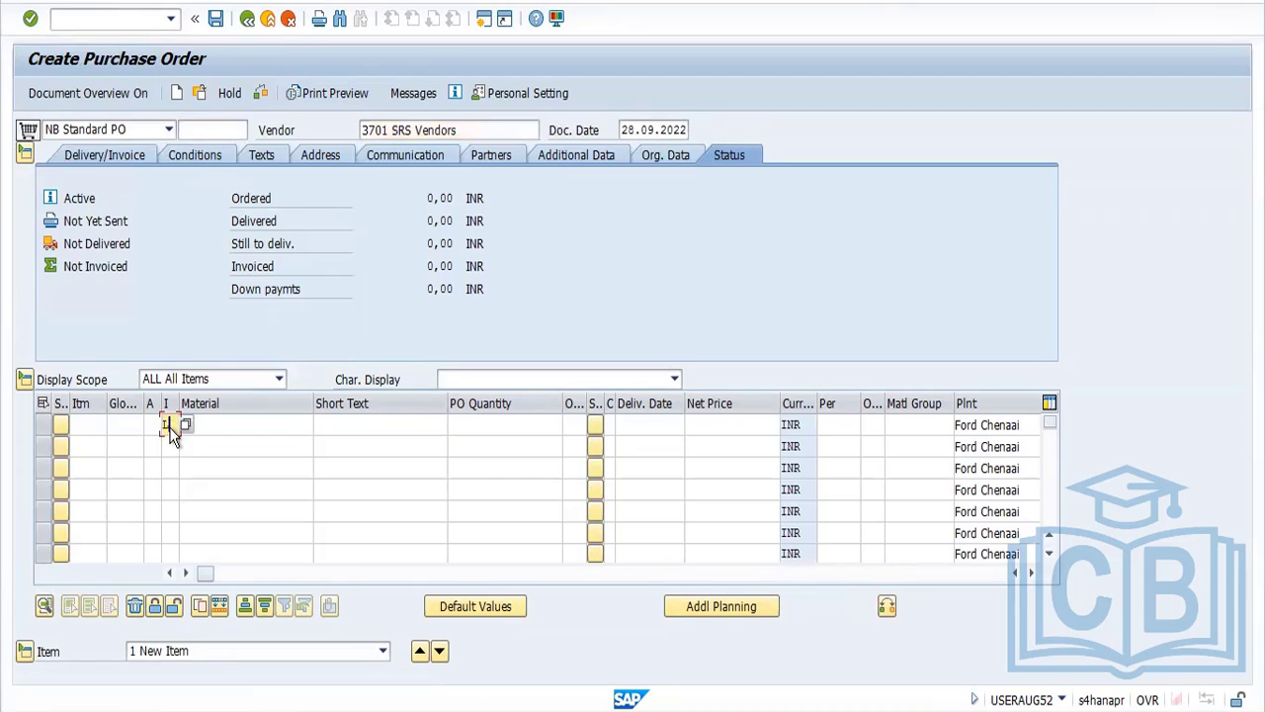
text(L)
key(Return)
click(556, 419)
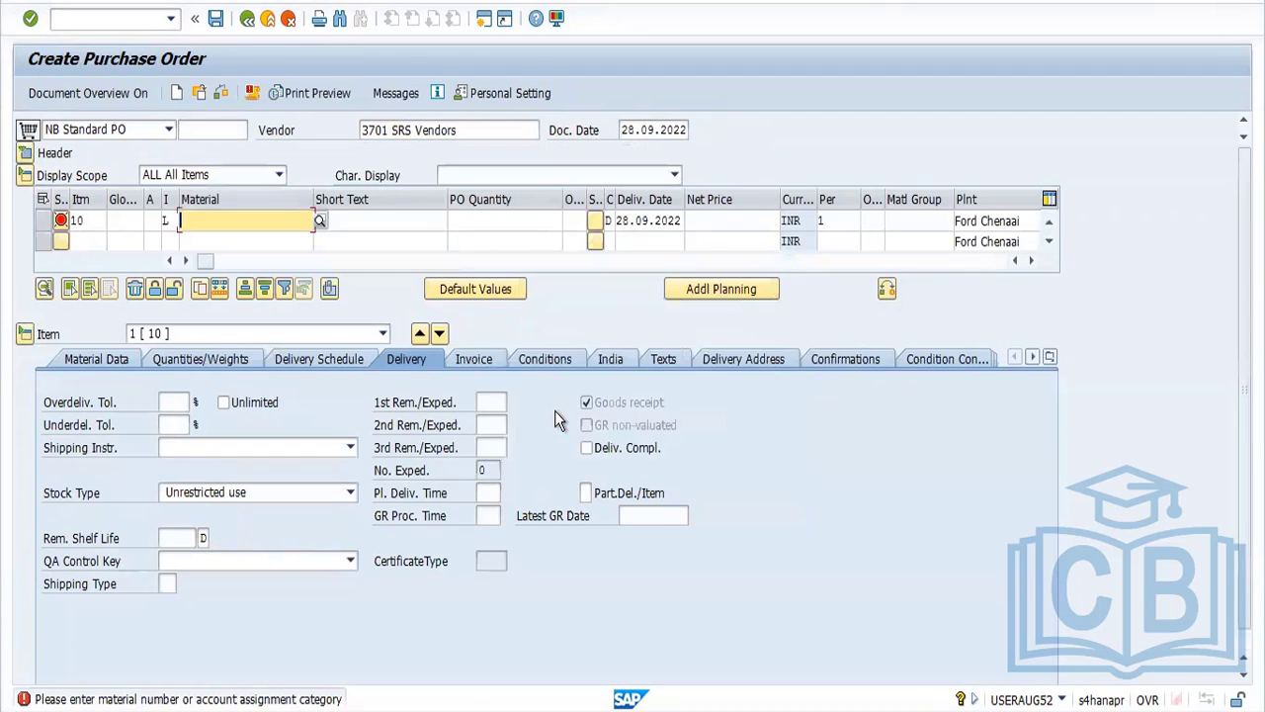
click(287, 221)
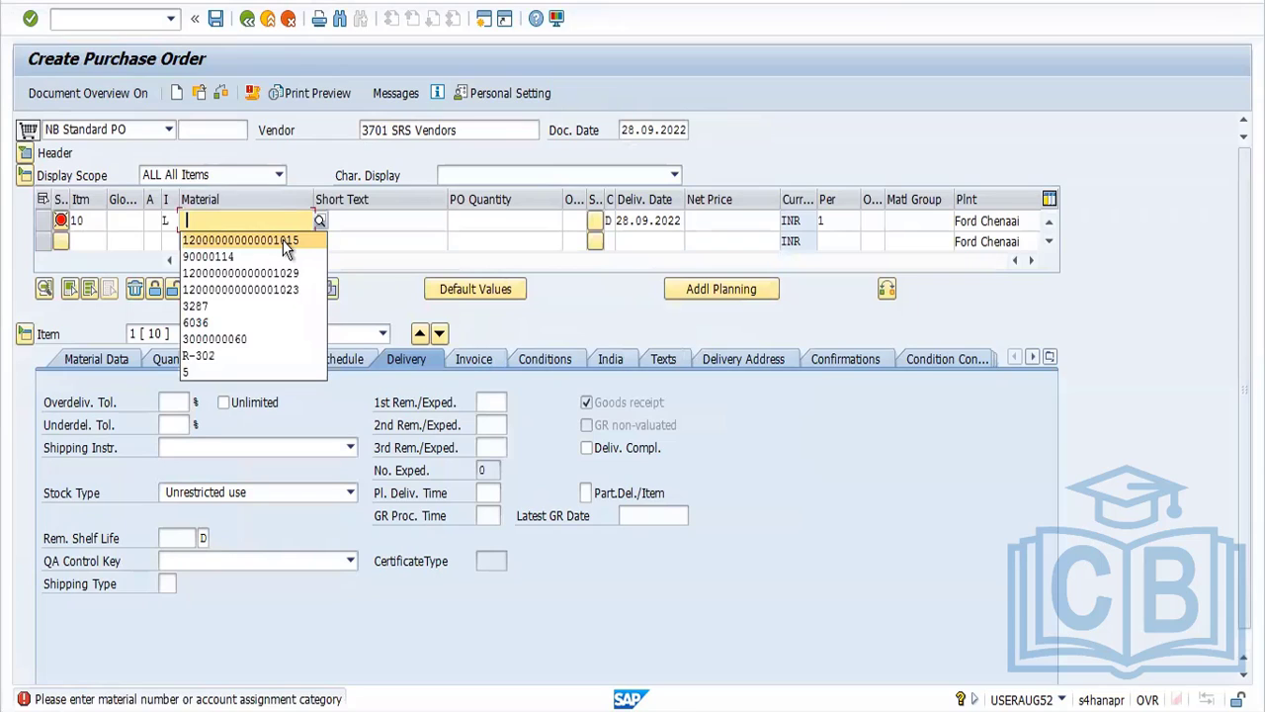
click(285, 241)
key(Return)
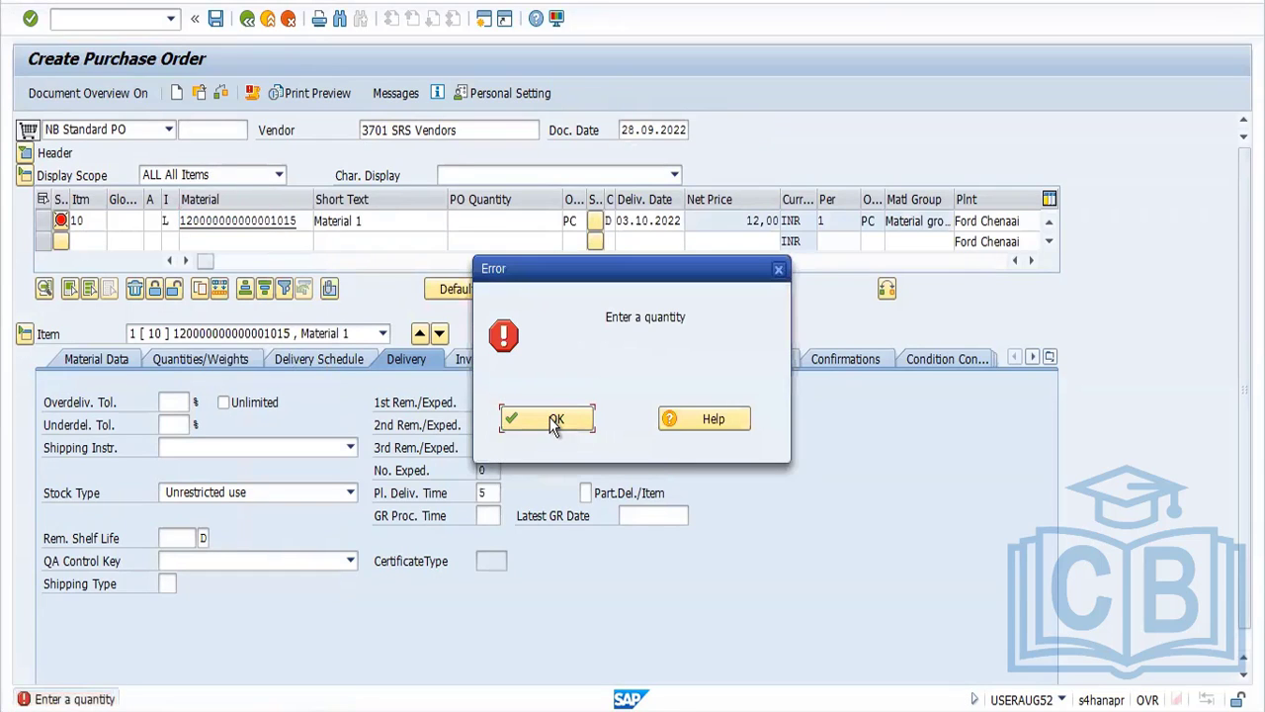
Set the PO quantity of item 10 to 1
click(554, 421)
text(1)
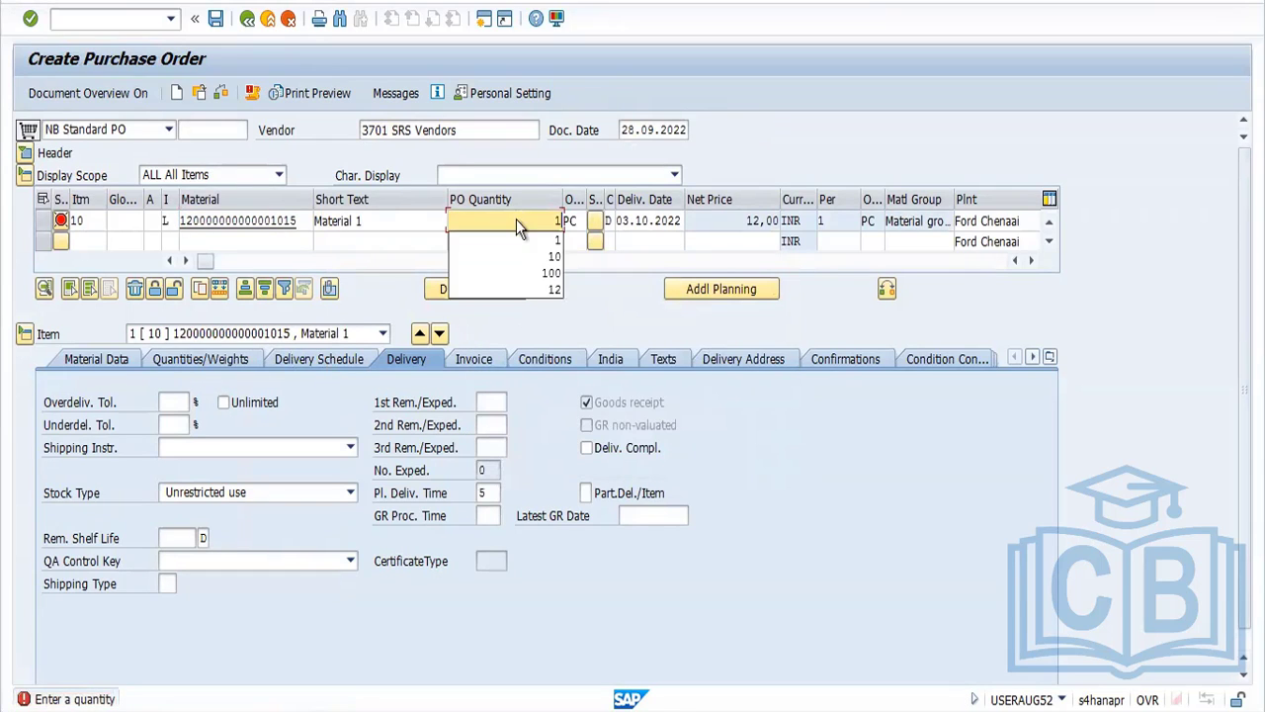
key(Return)
click(559, 426)
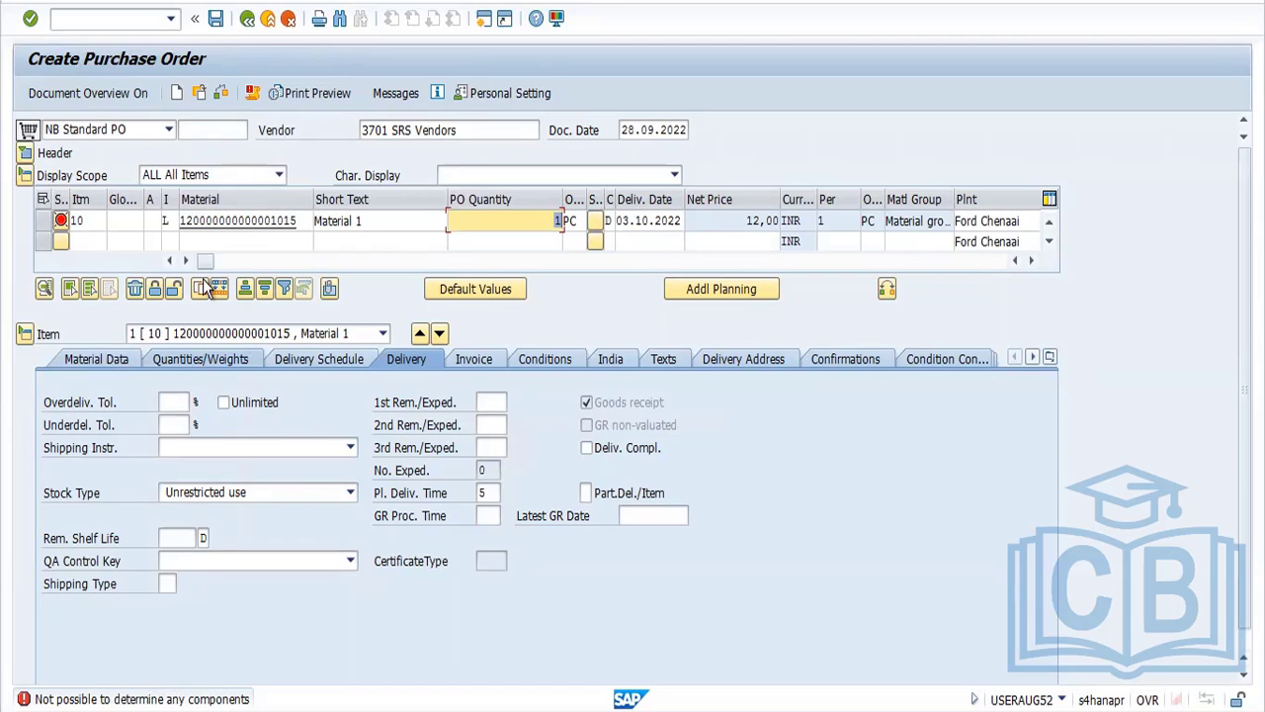
click(119, 366)
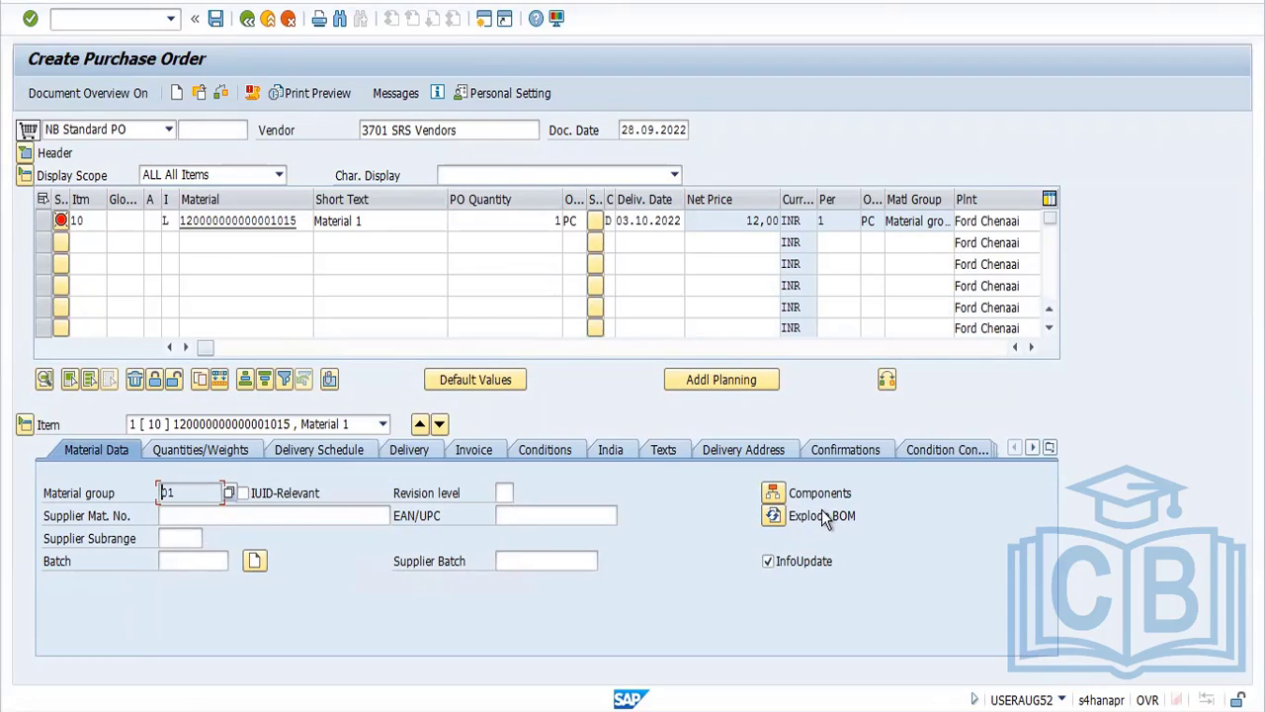
click(773, 491)
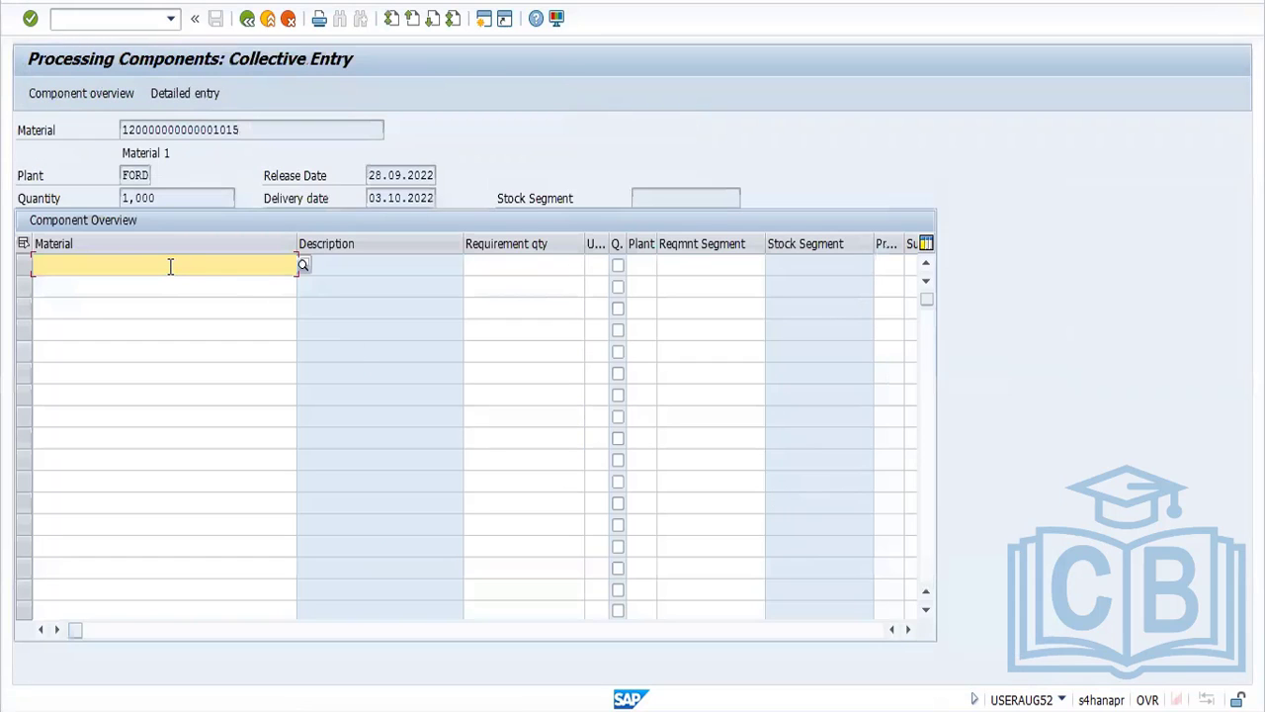
double_click(248, 130)
key(ctrl+c)
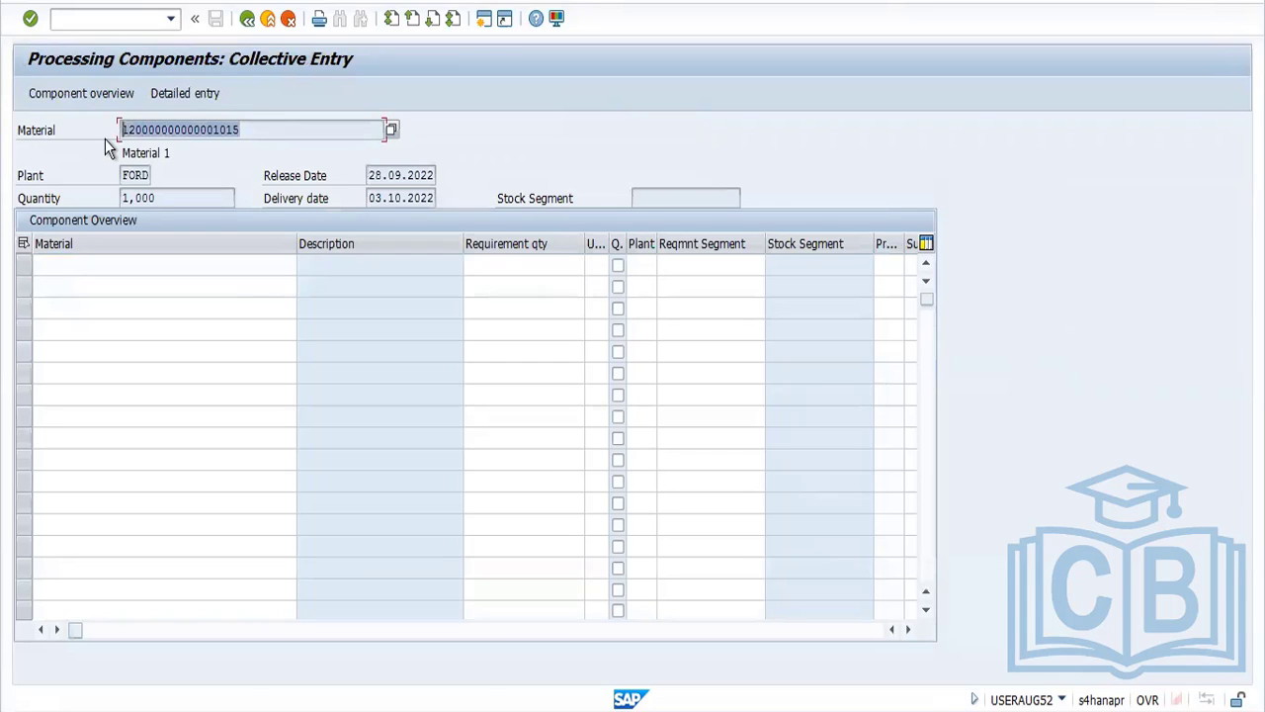
click(105, 139)
click(102, 263)
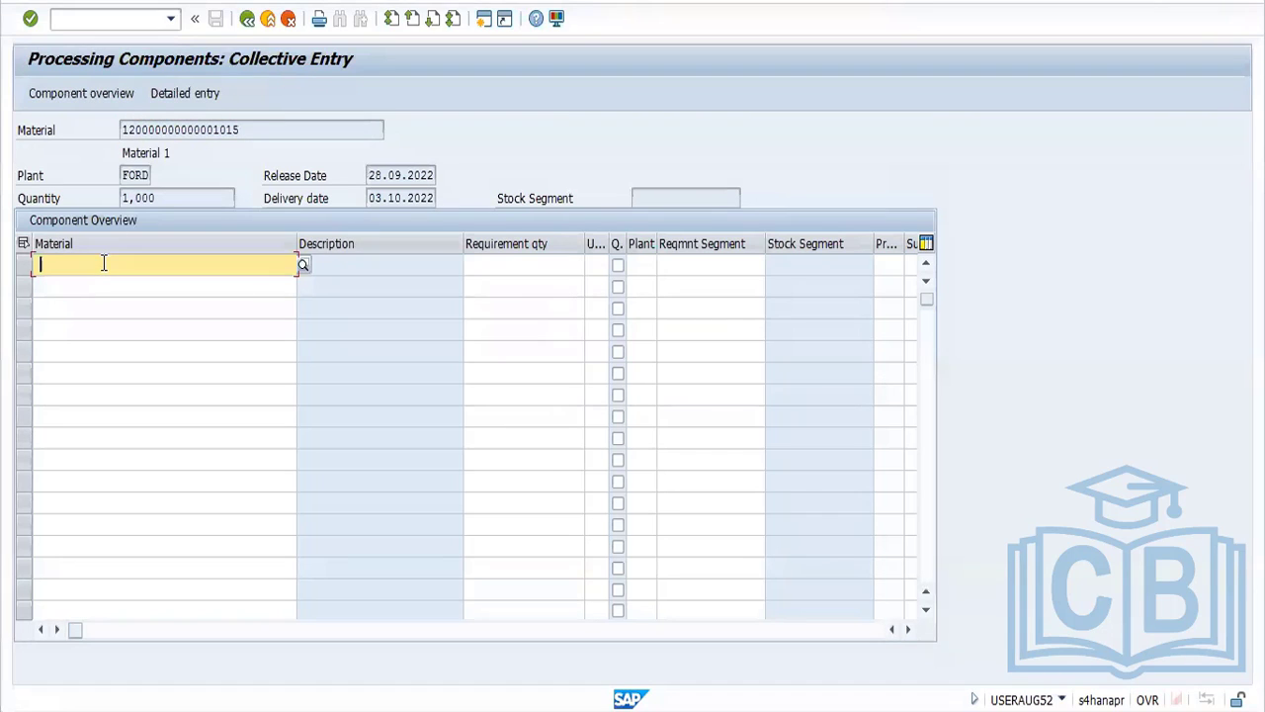
key(ctrl+v)
key(Return)
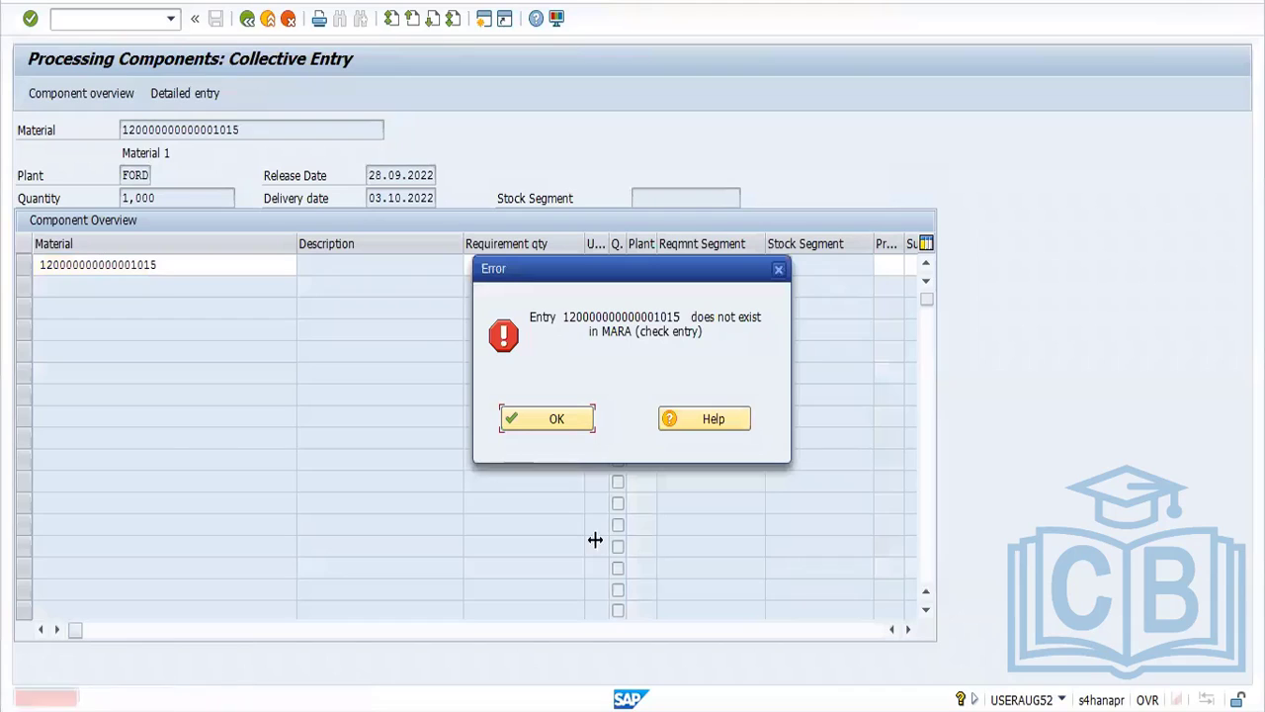
click(557, 419)
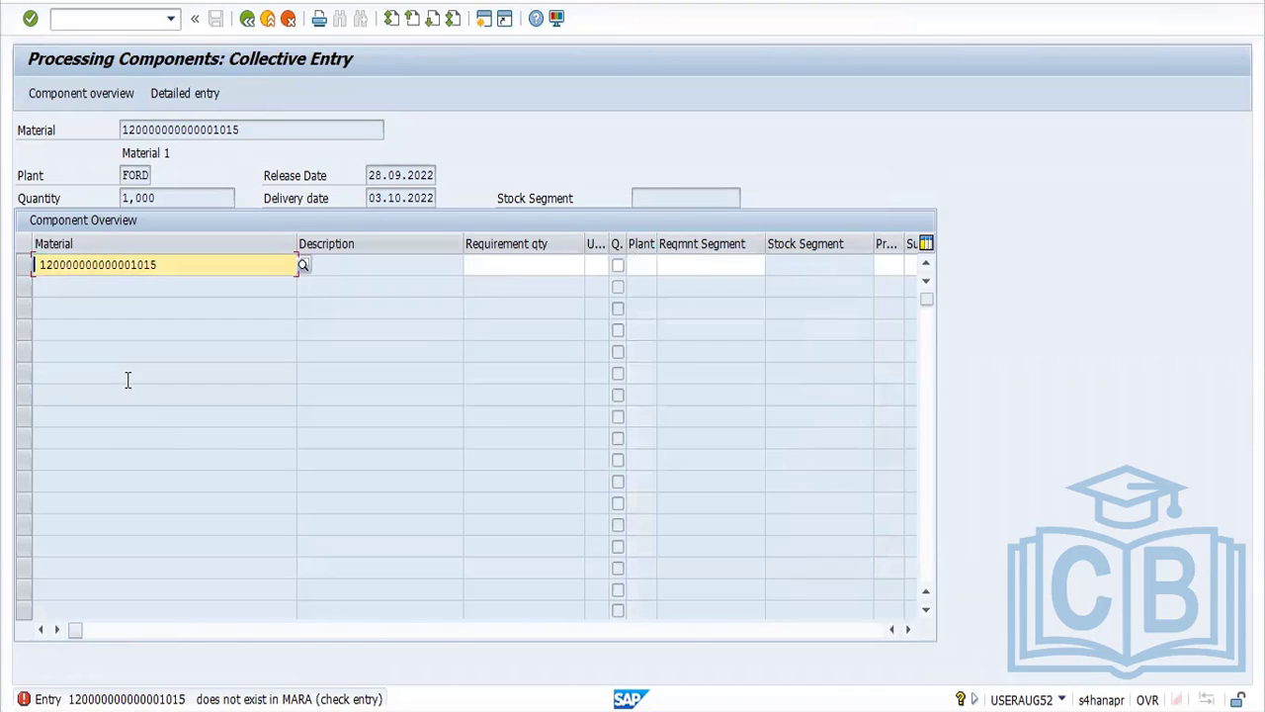
click(42, 264)
text(0)
key(Return)
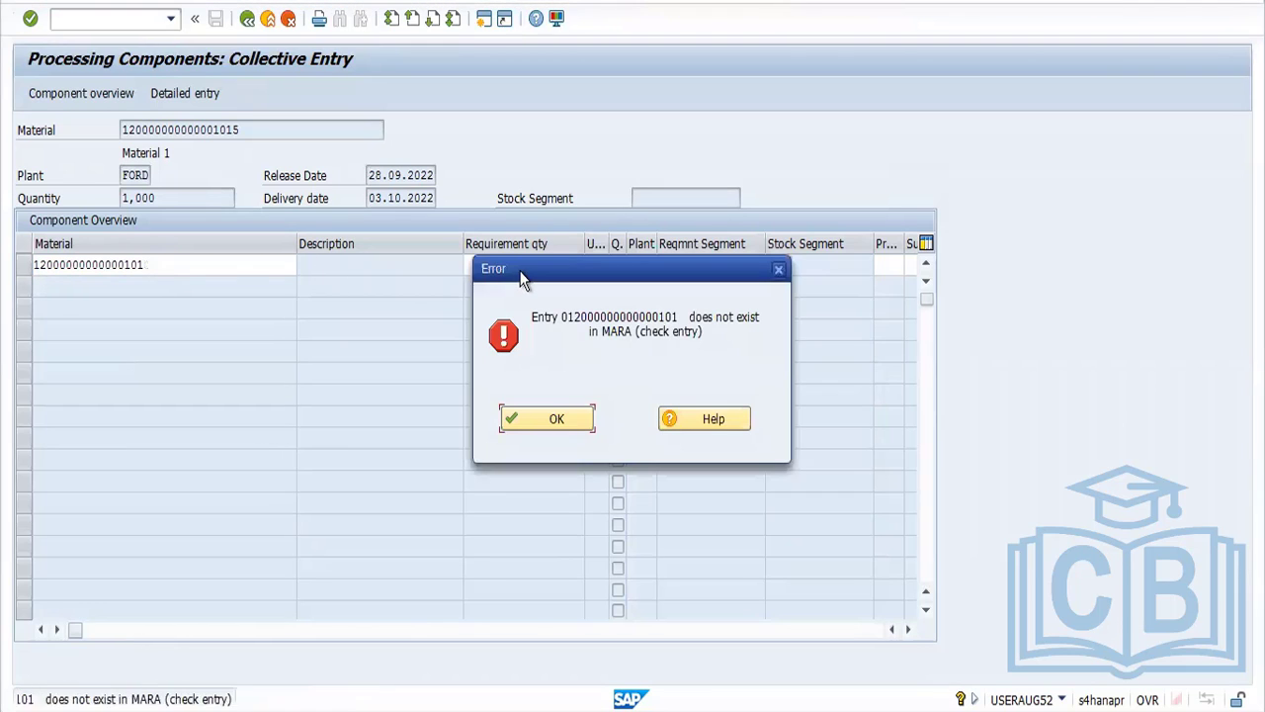
click(556, 419)
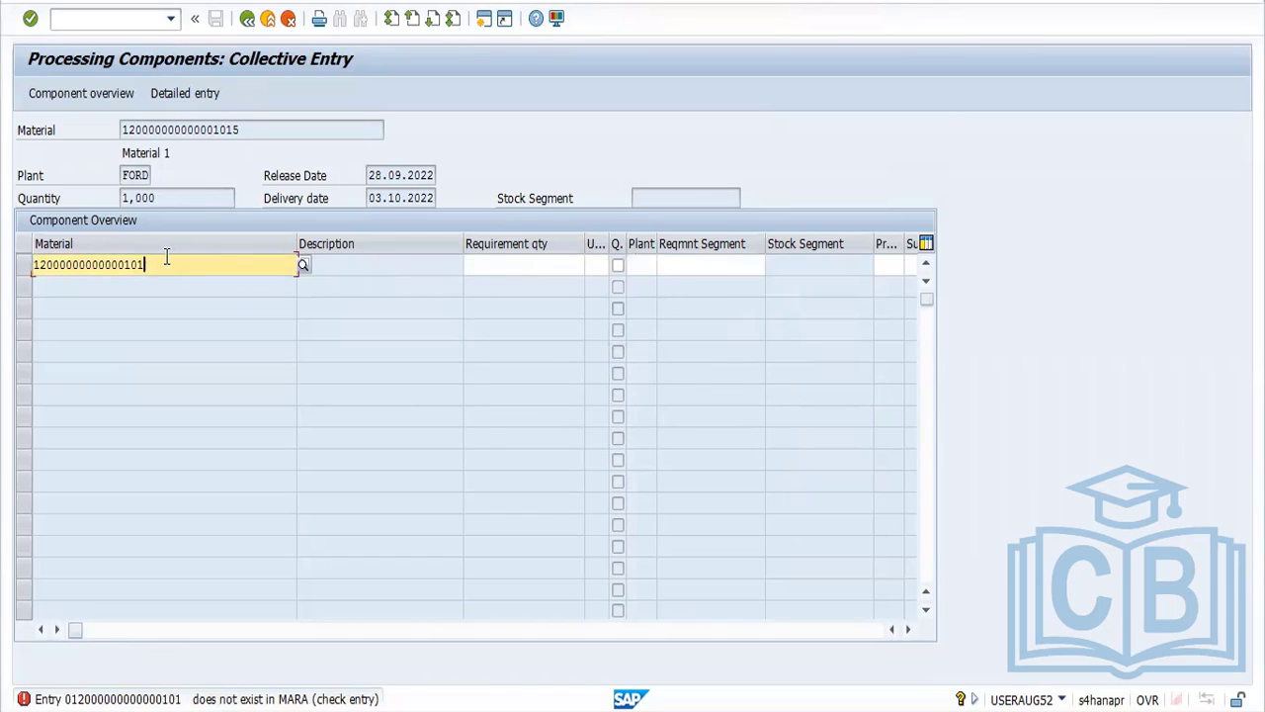
text(5)
key(Return)
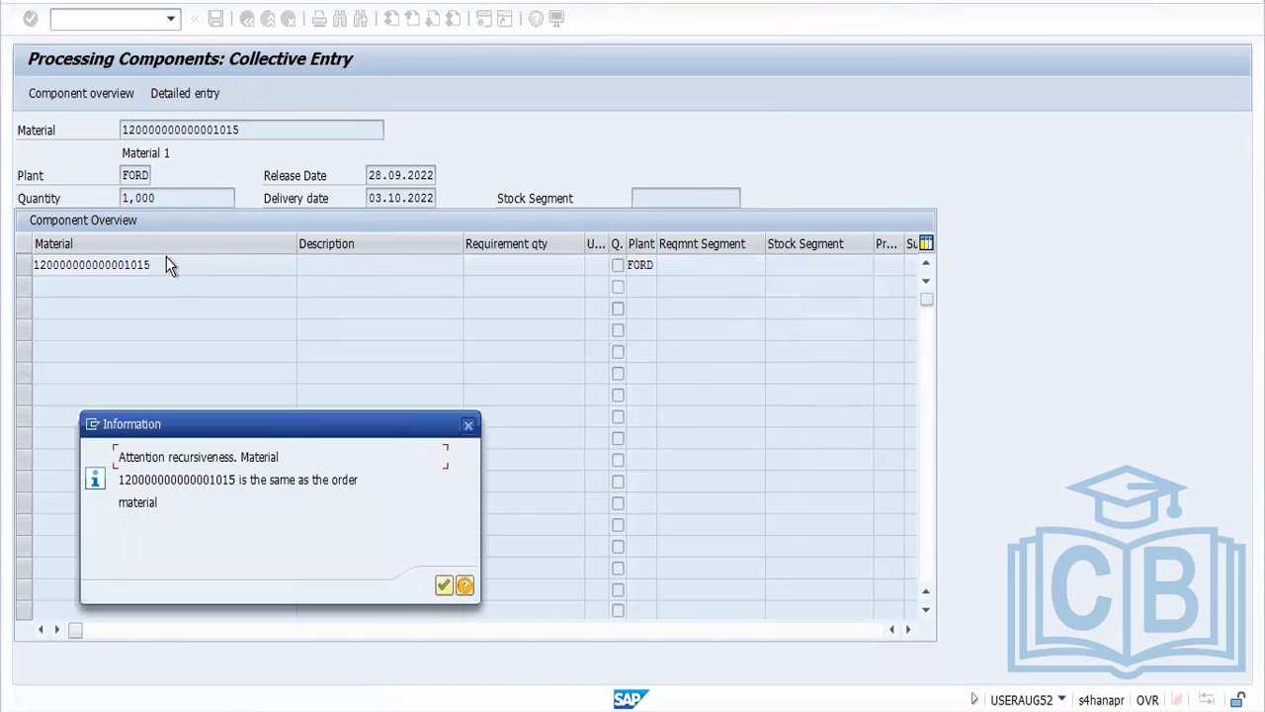
click(444, 586)
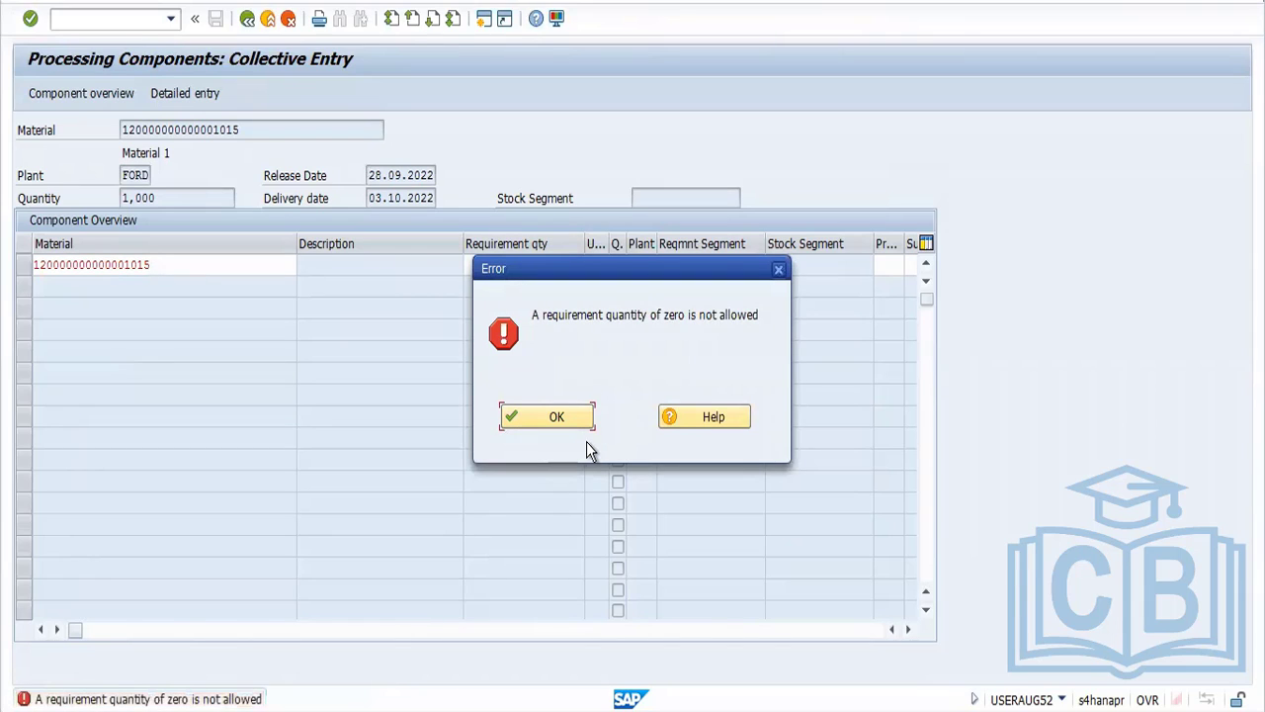
click(543, 421)
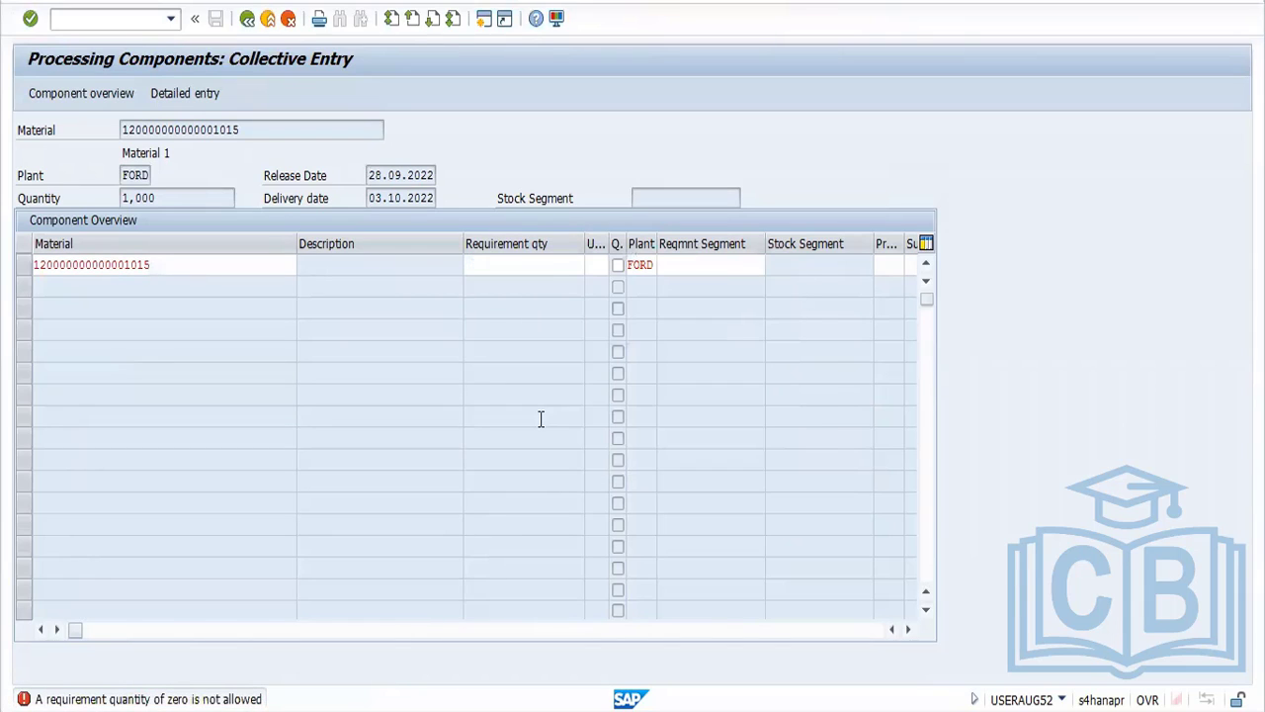
Set the component's requirement quantity to 1
click(552, 269)
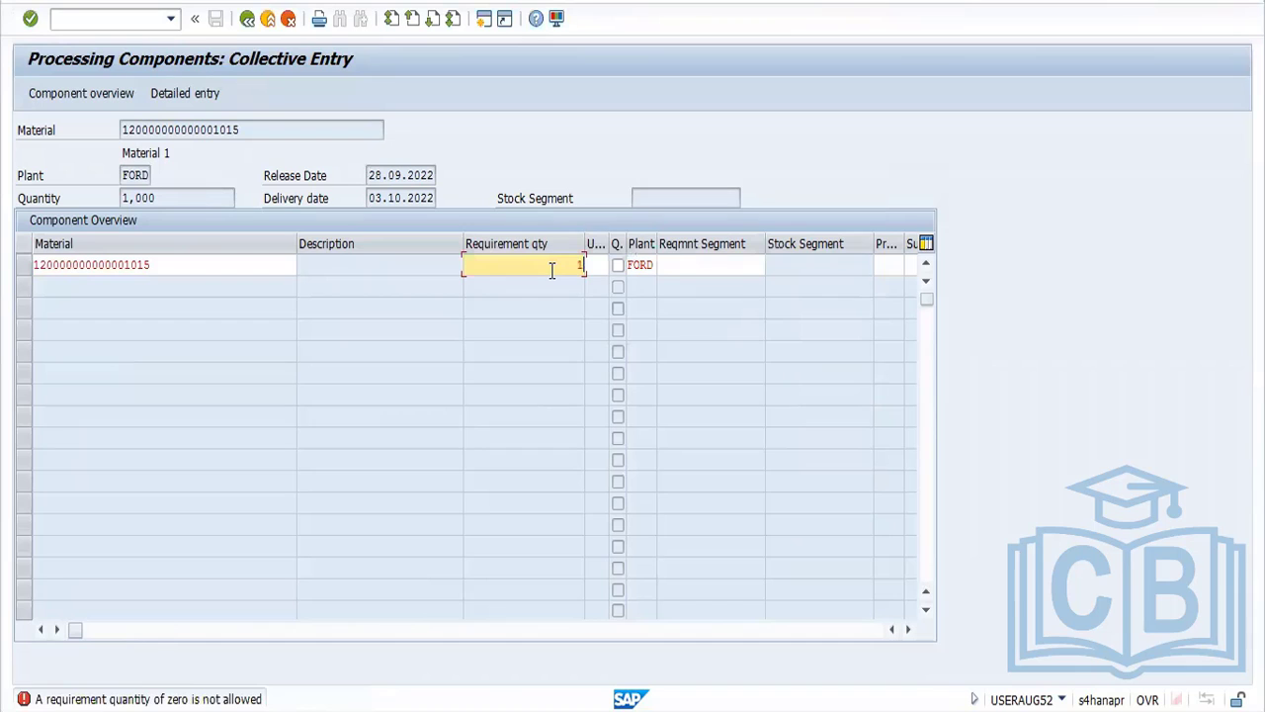
text(1)
key(Return)
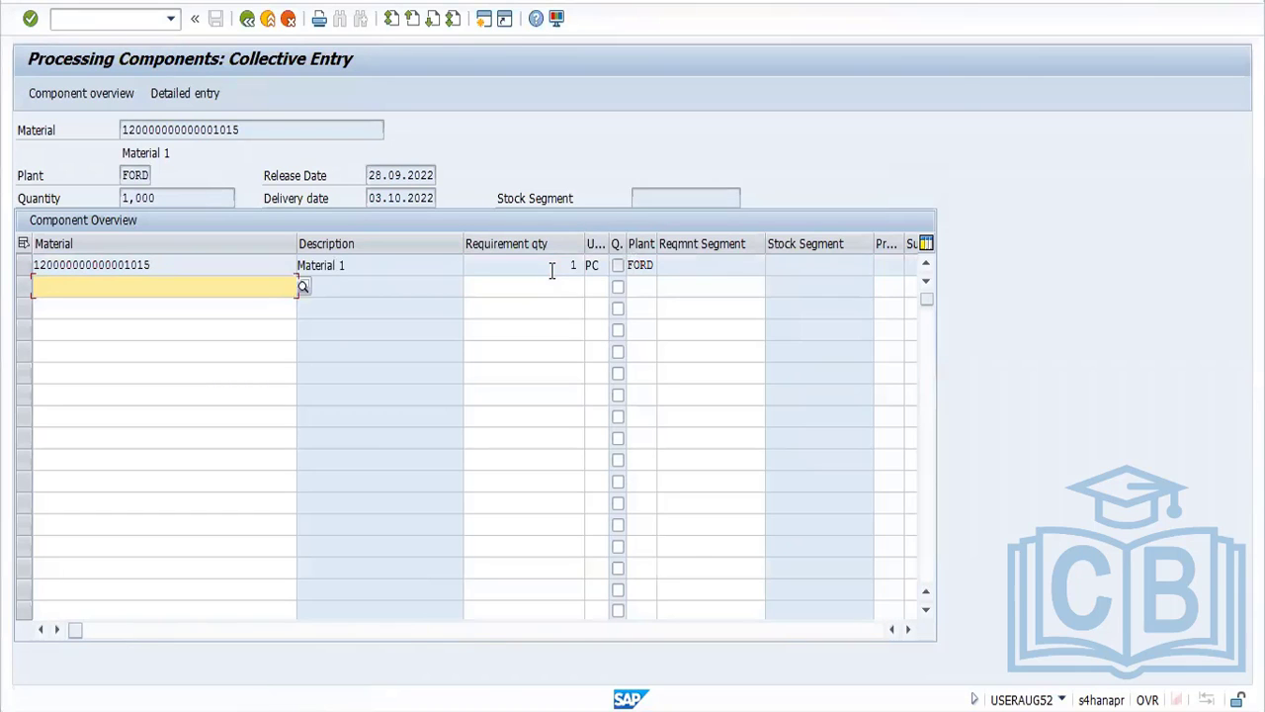
Return from the component list to the purchase order and try to save it
click(248, 20)
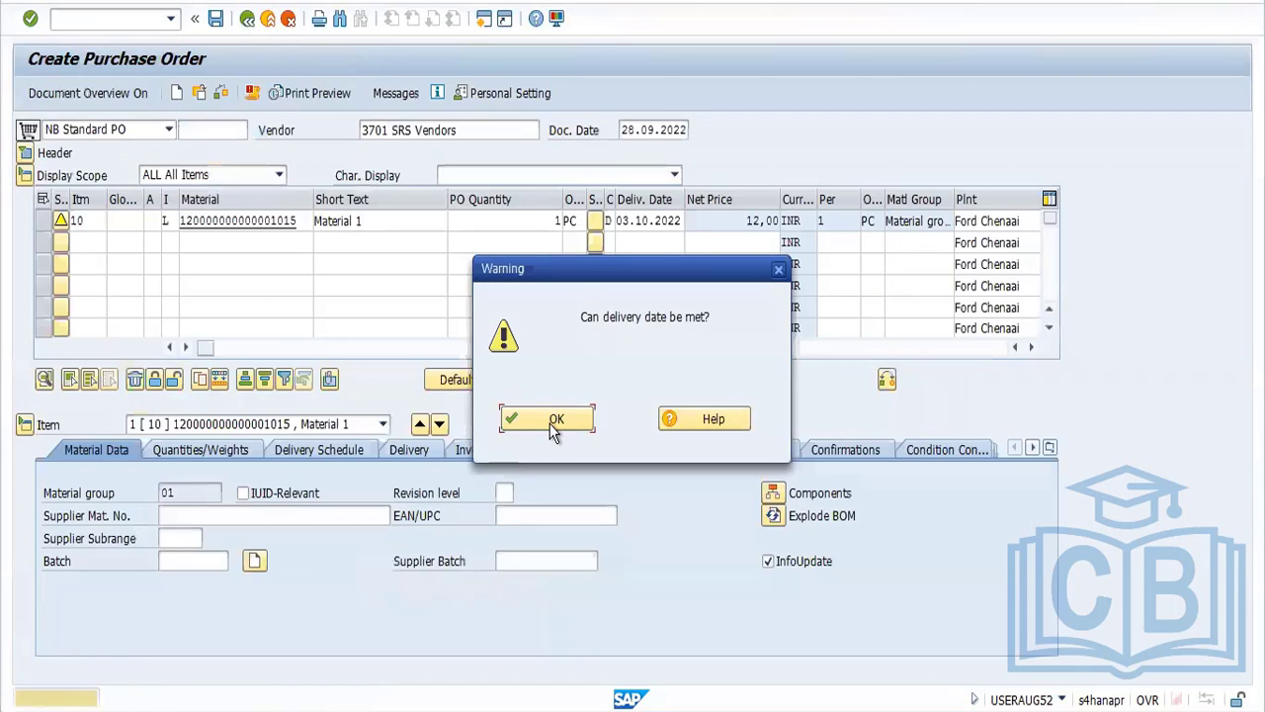
click(552, 423)
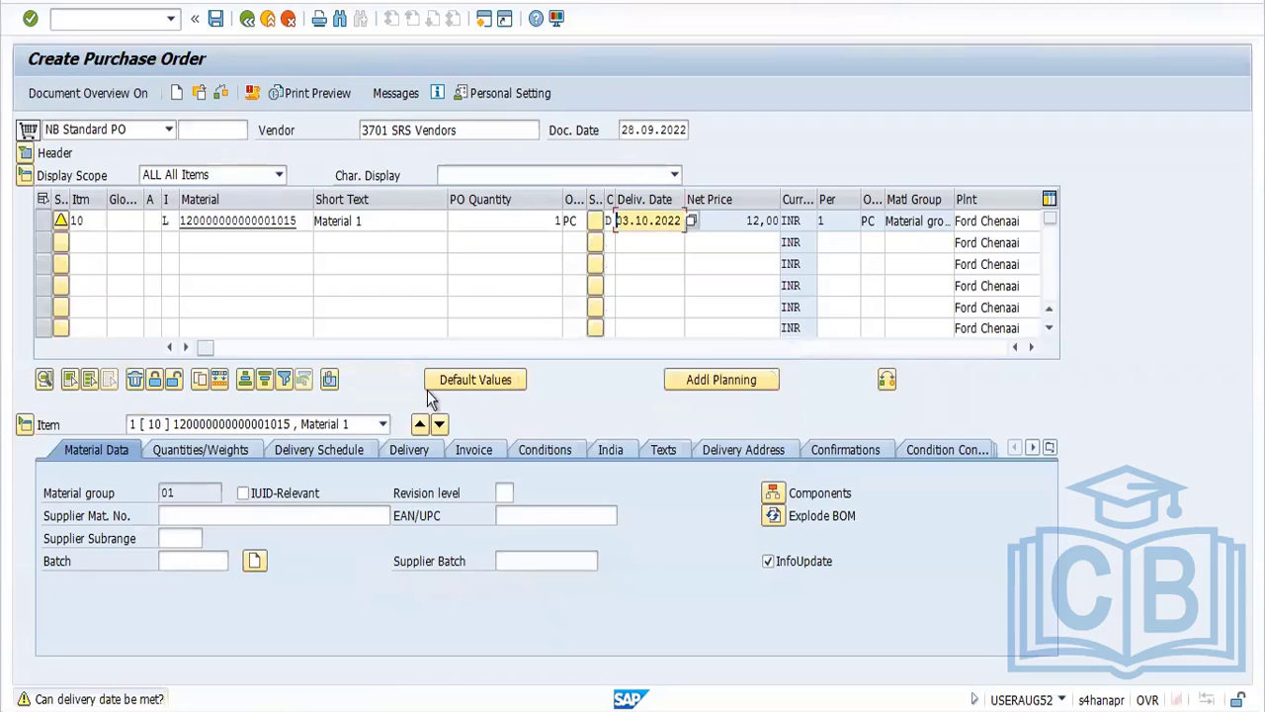
click(217, 22)
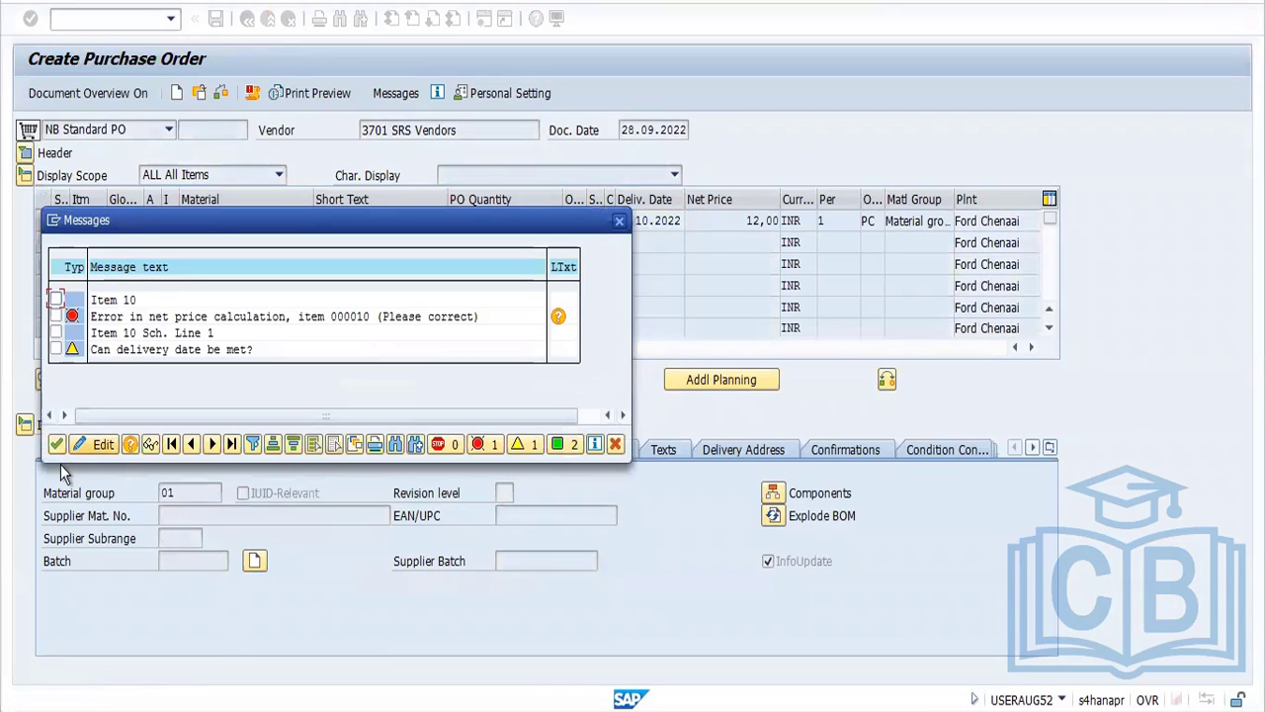
click(56, 445)
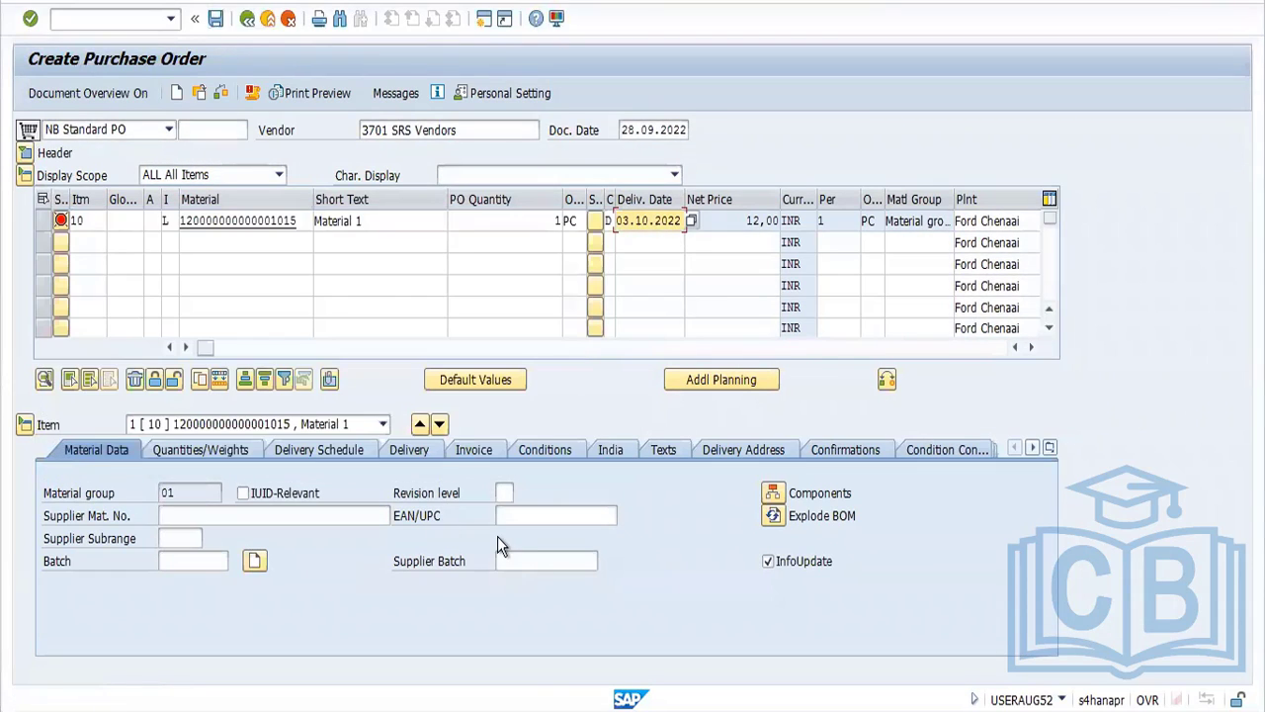
Examine the condition control and pricing conditions of item 10, and check the purchase order for errors
click(957, 450)
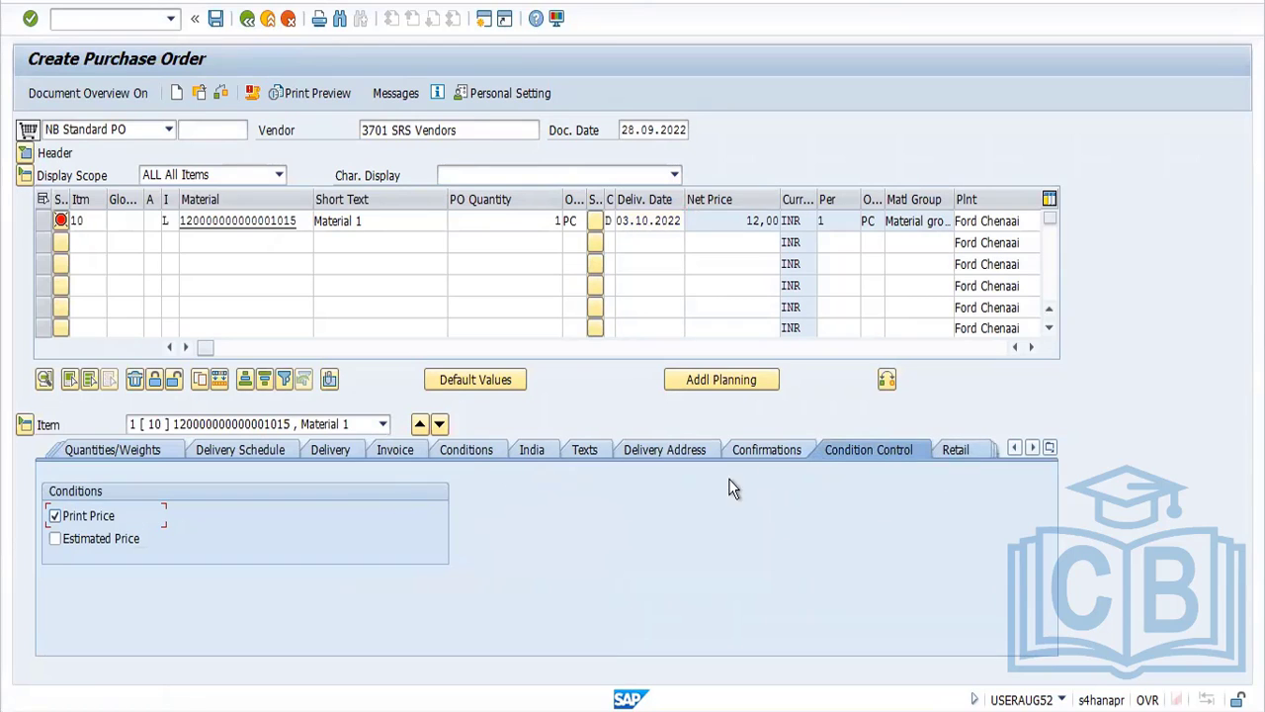
click(1048, 450)
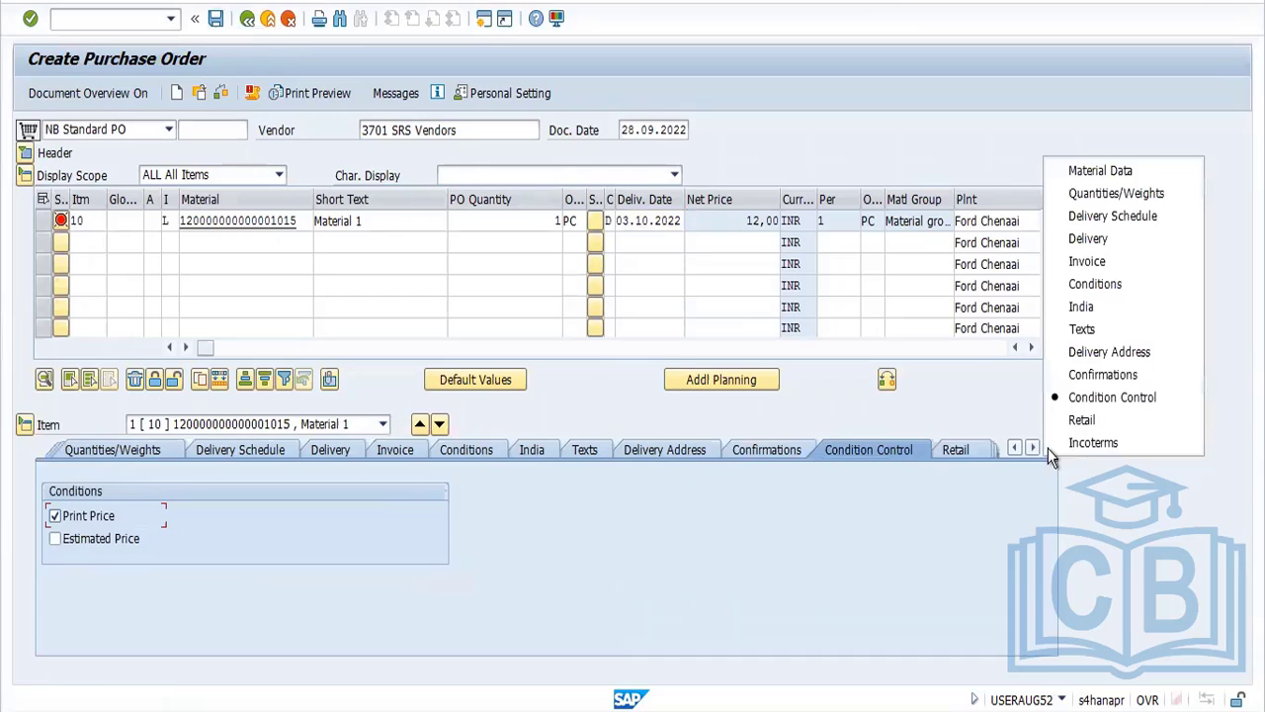
click(1096, 287)
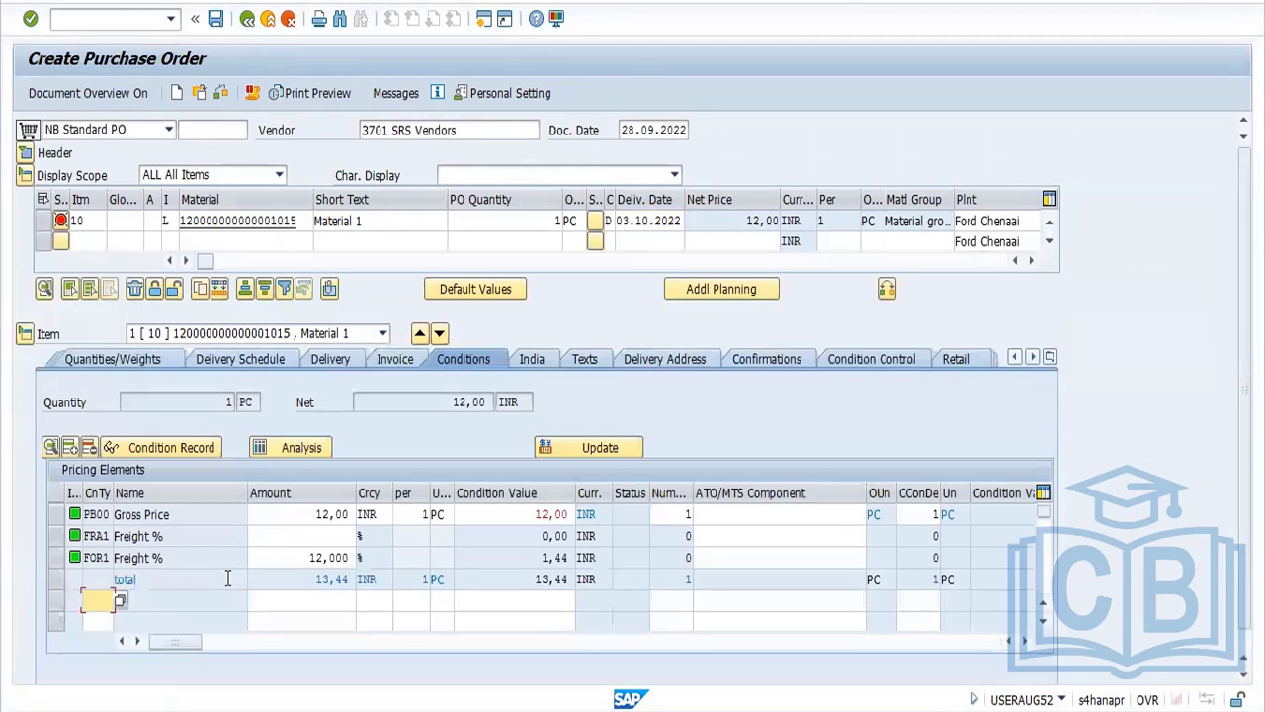
click(223, 94)
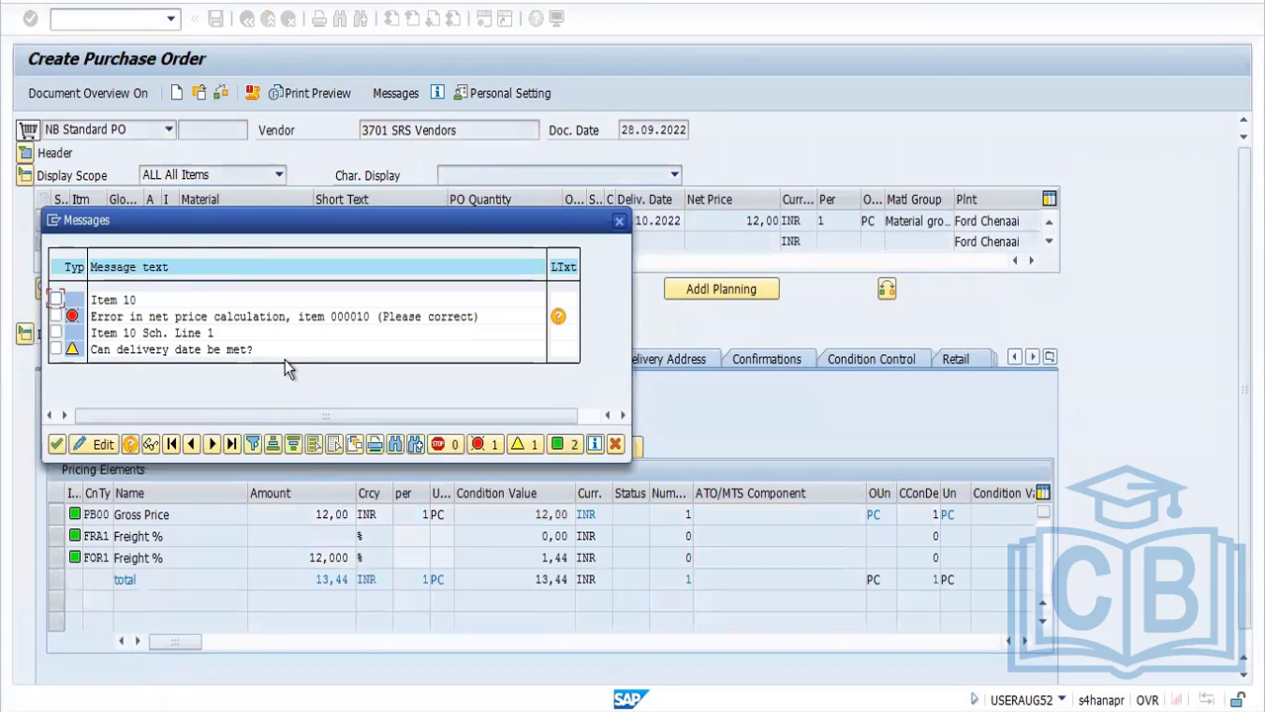
click(57, 444)
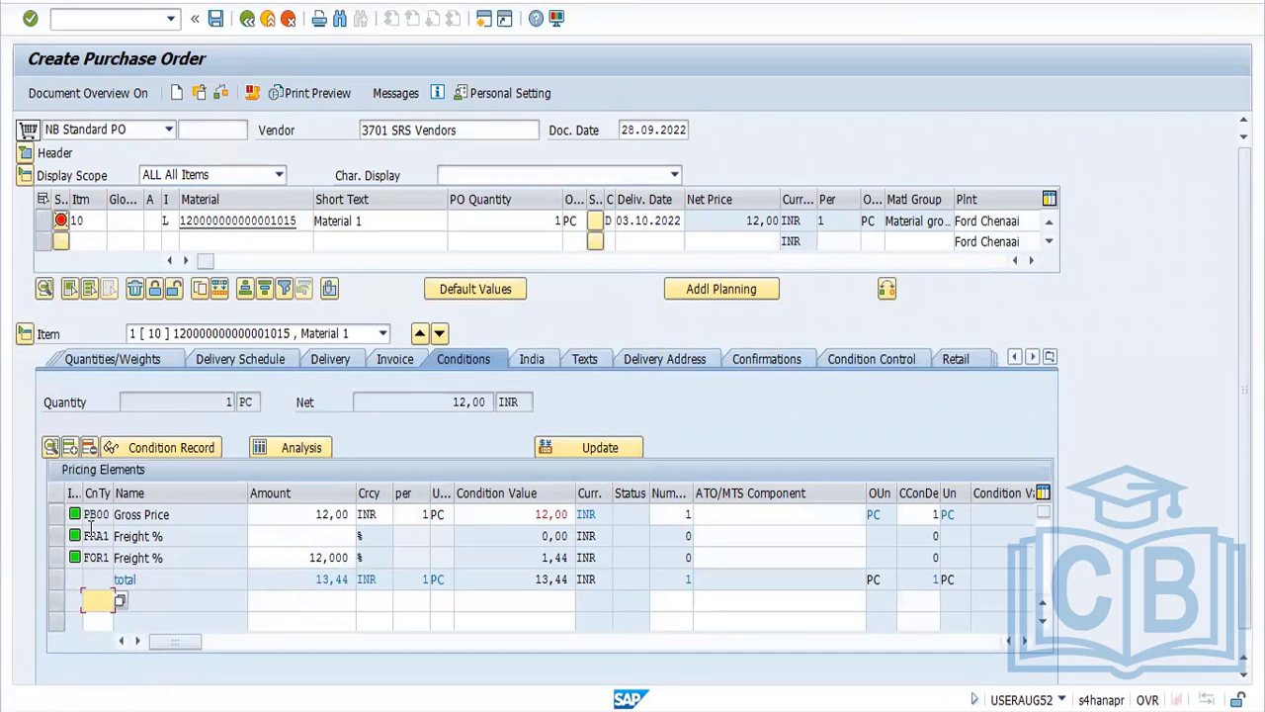
Revalidate the purchase order's entries and run the order check again
key(Return)
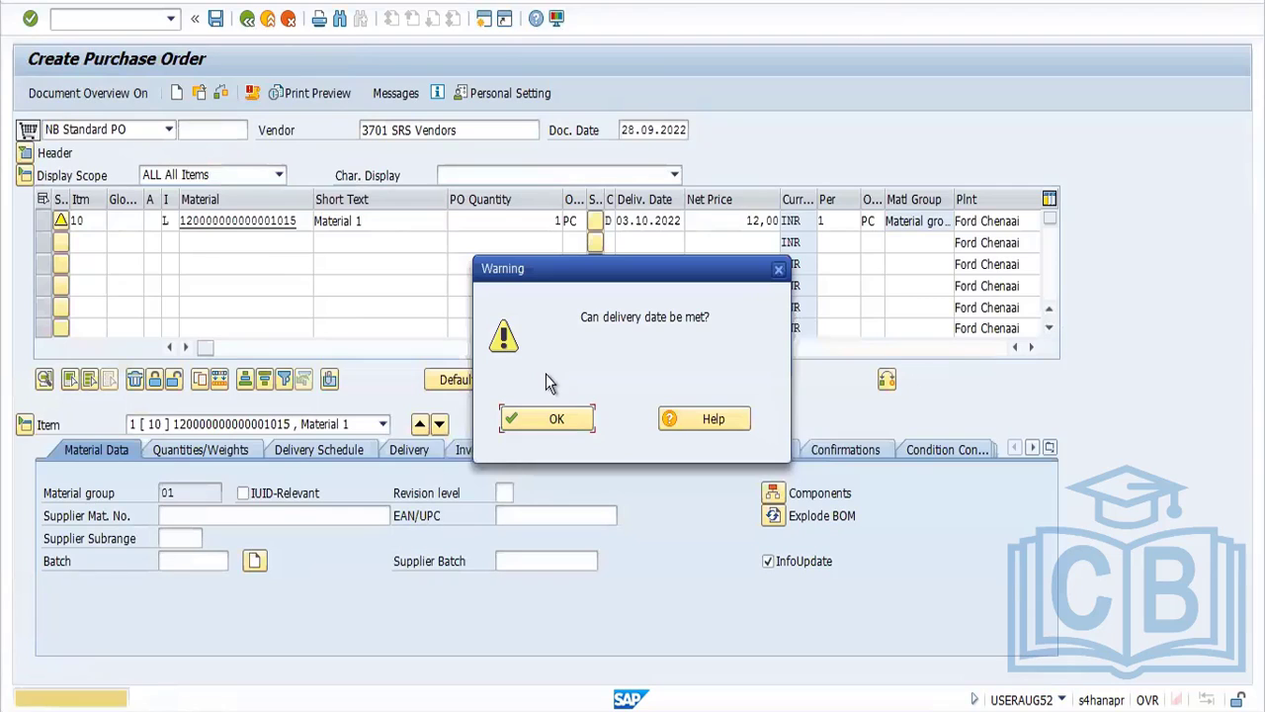
click(554, 416)
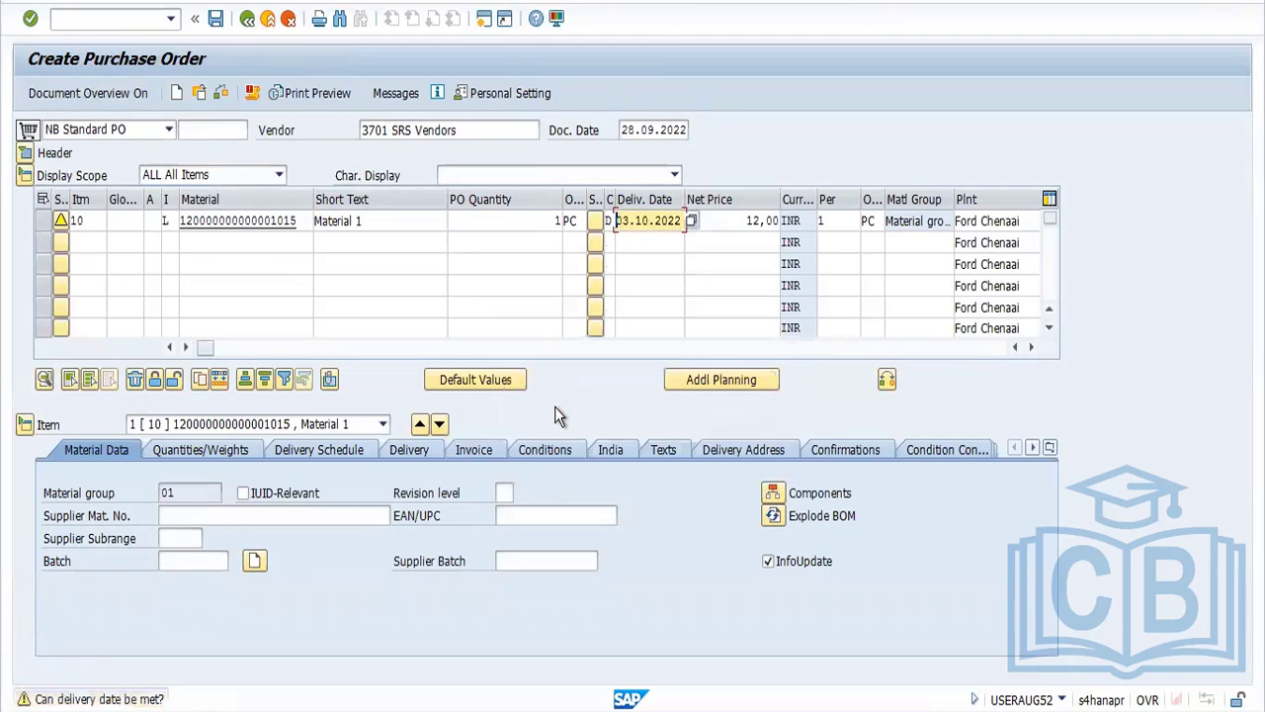
click(217, 94)
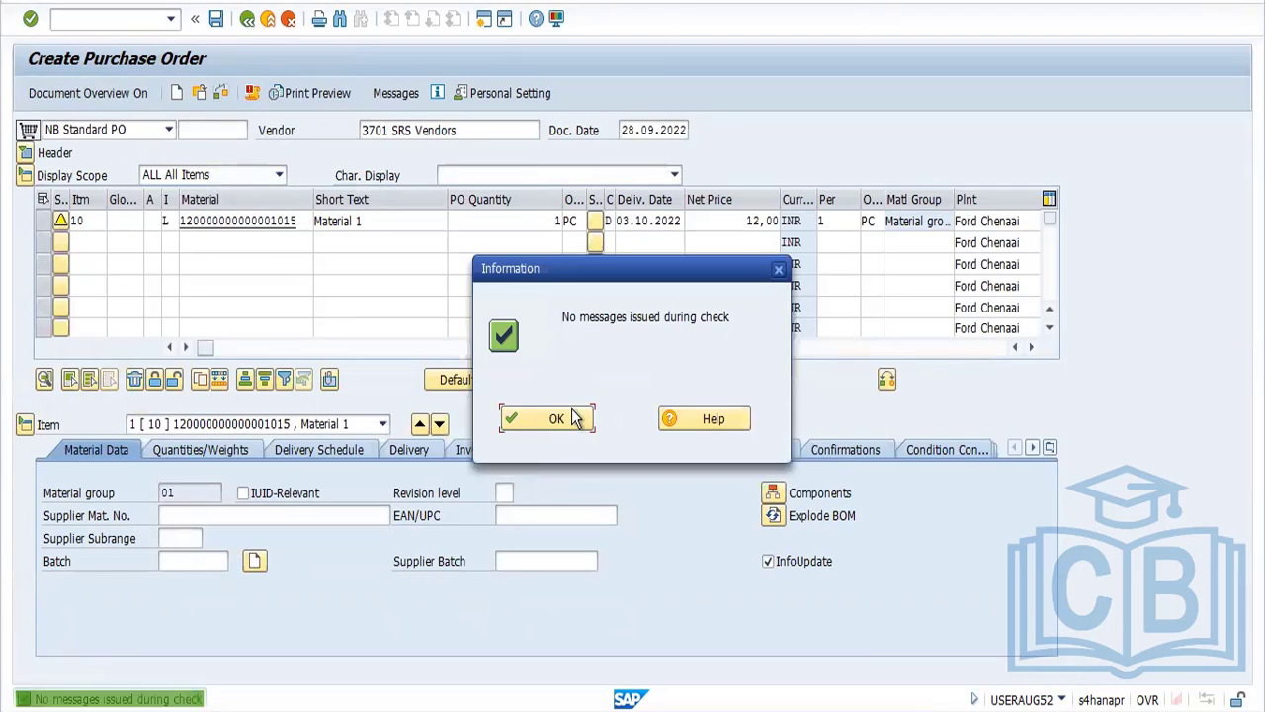
click(563, 417)
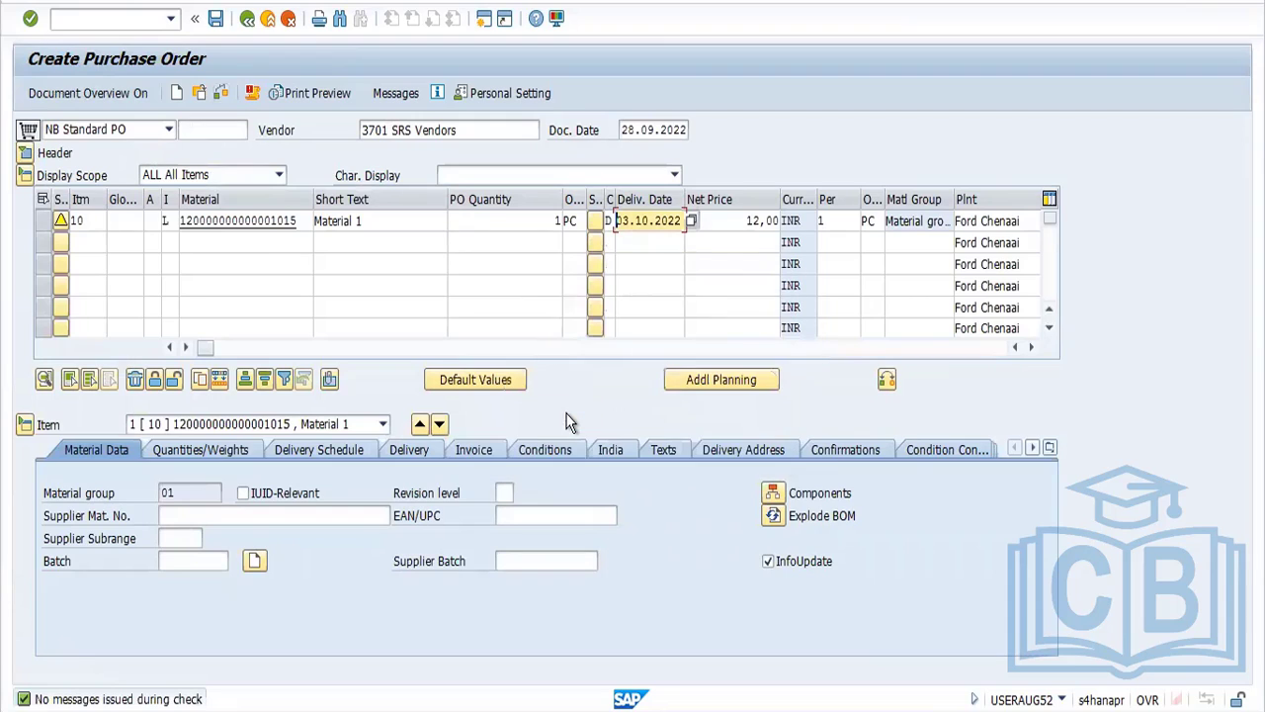
Run the order check with item 10's invoice details displayed, and save the subcontracting purchase order
click(471, 454)
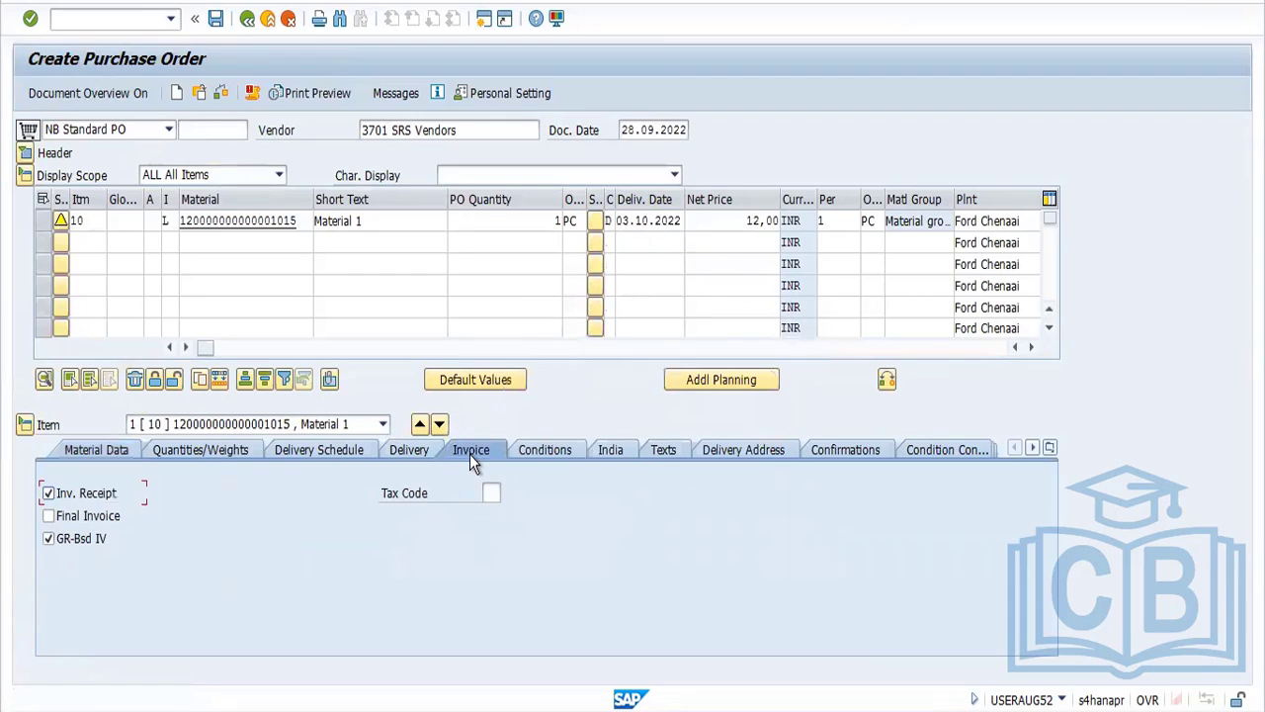
click(225, 89)
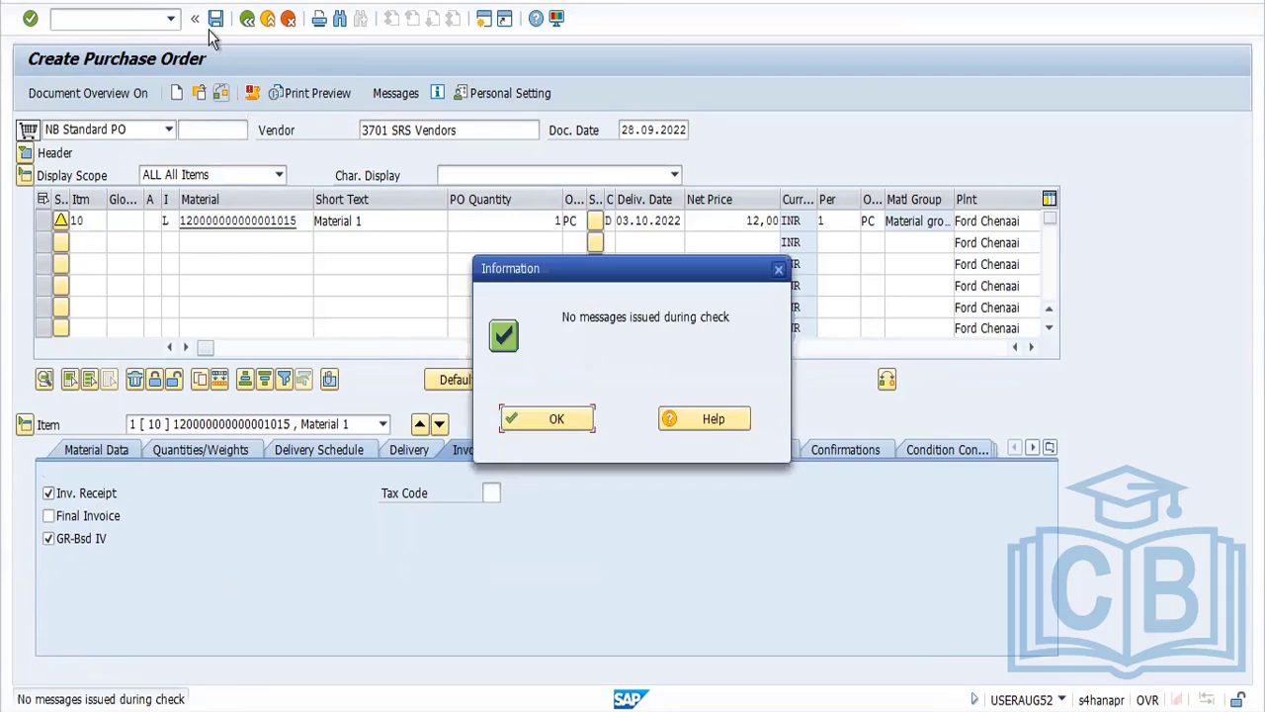
key(Return)
click(216, 20)
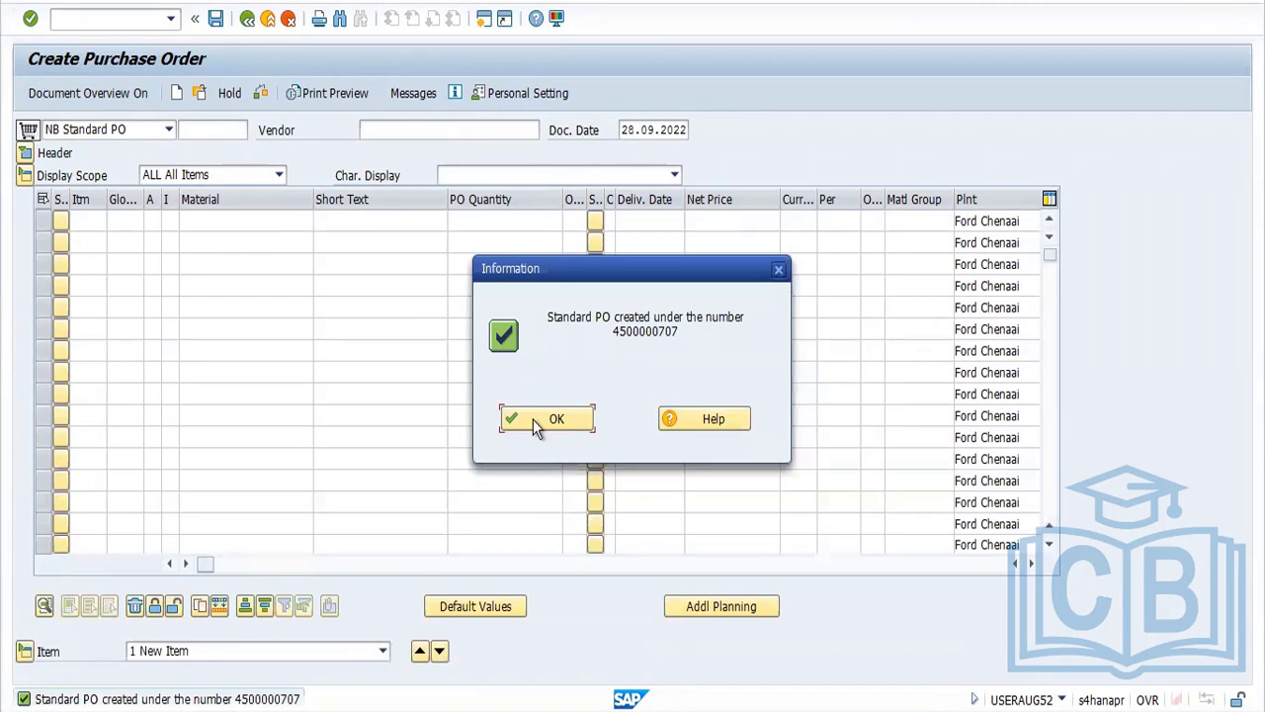
click(533, 419)
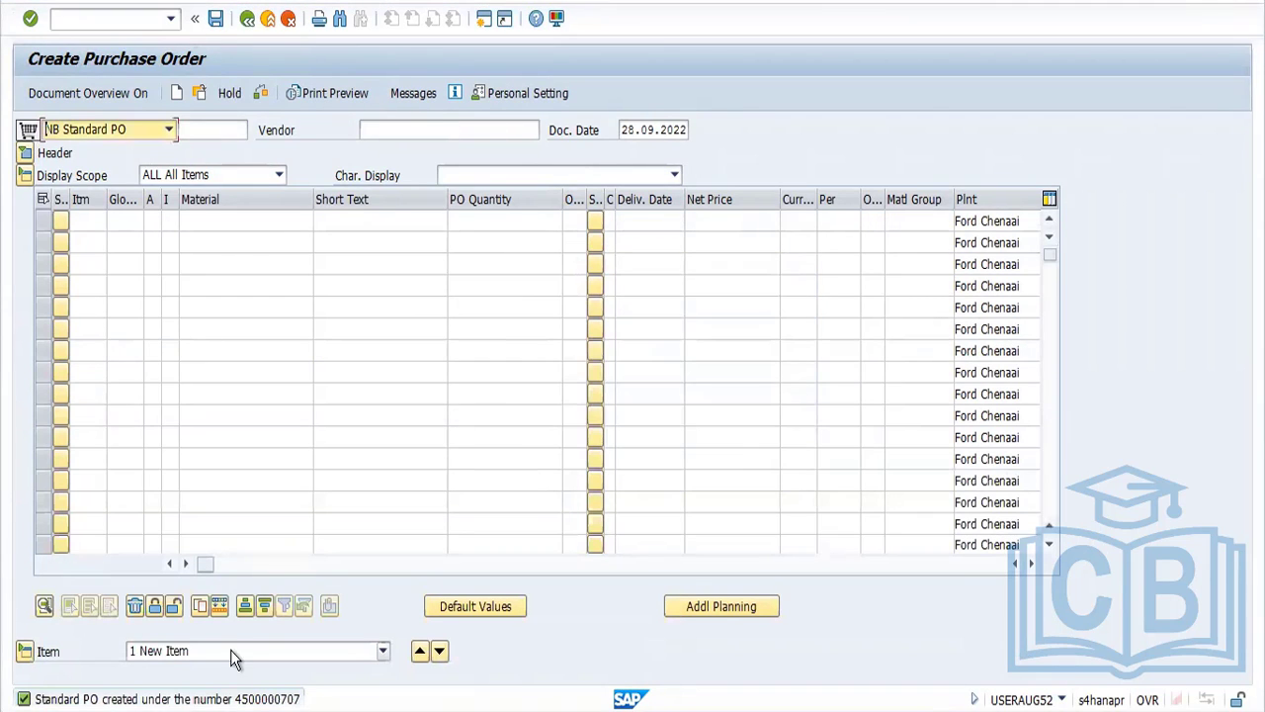
double_click(267, 700)
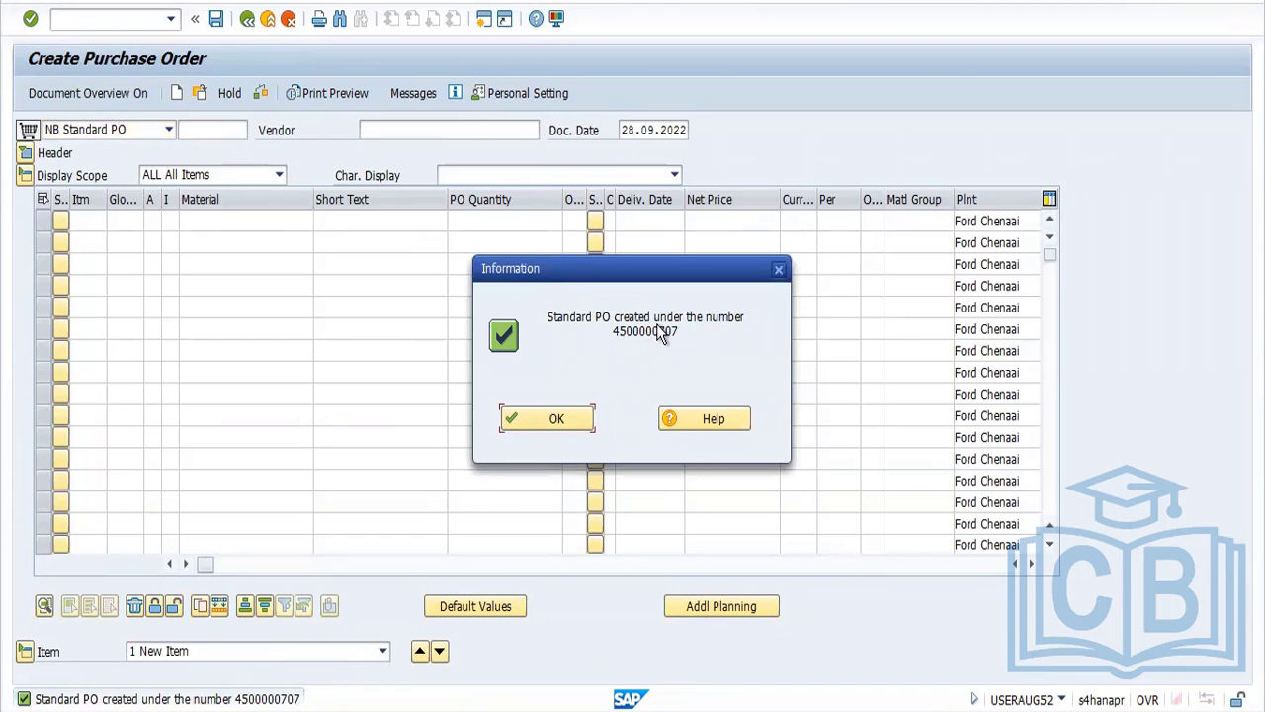
click(567, 422)
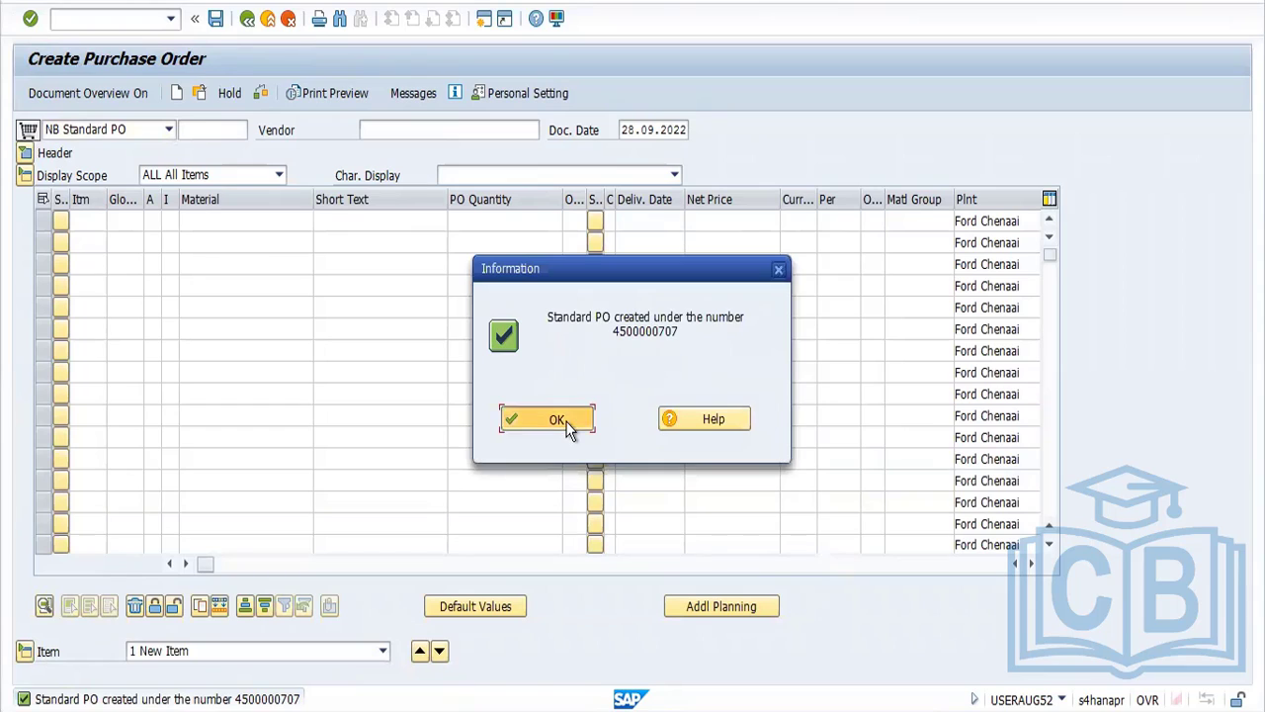
text(MIGO)
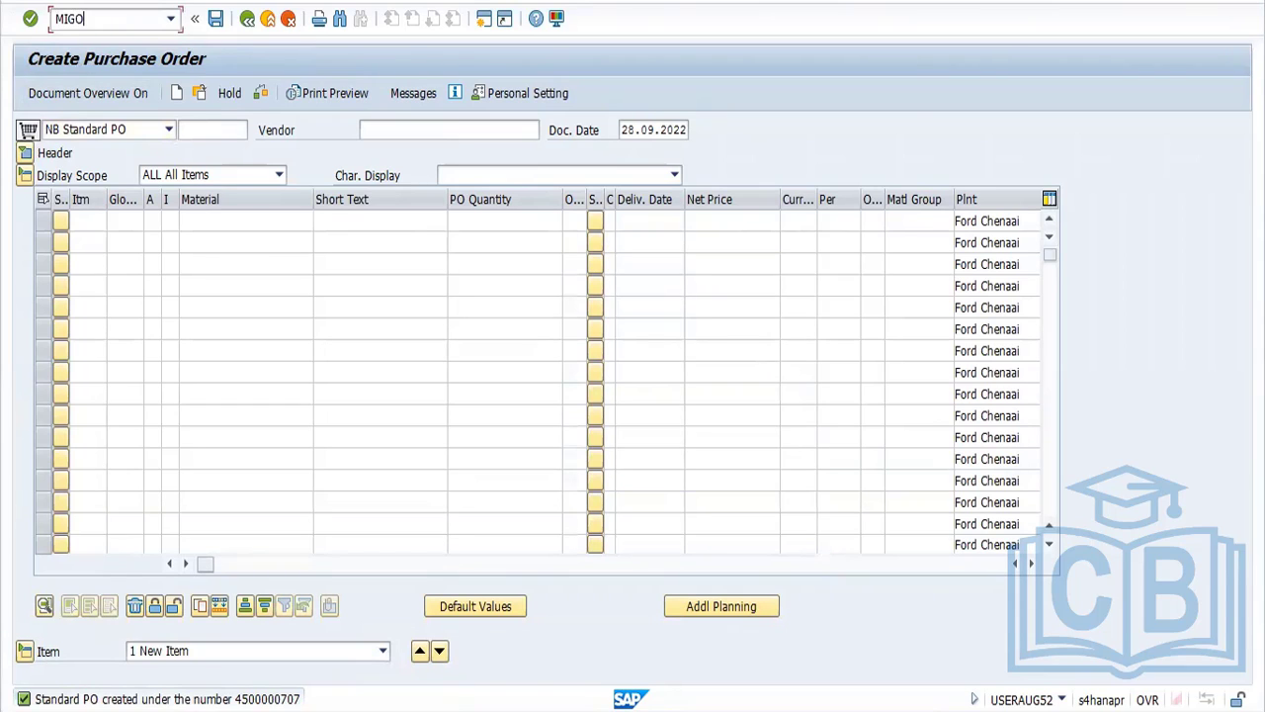
key(F1)
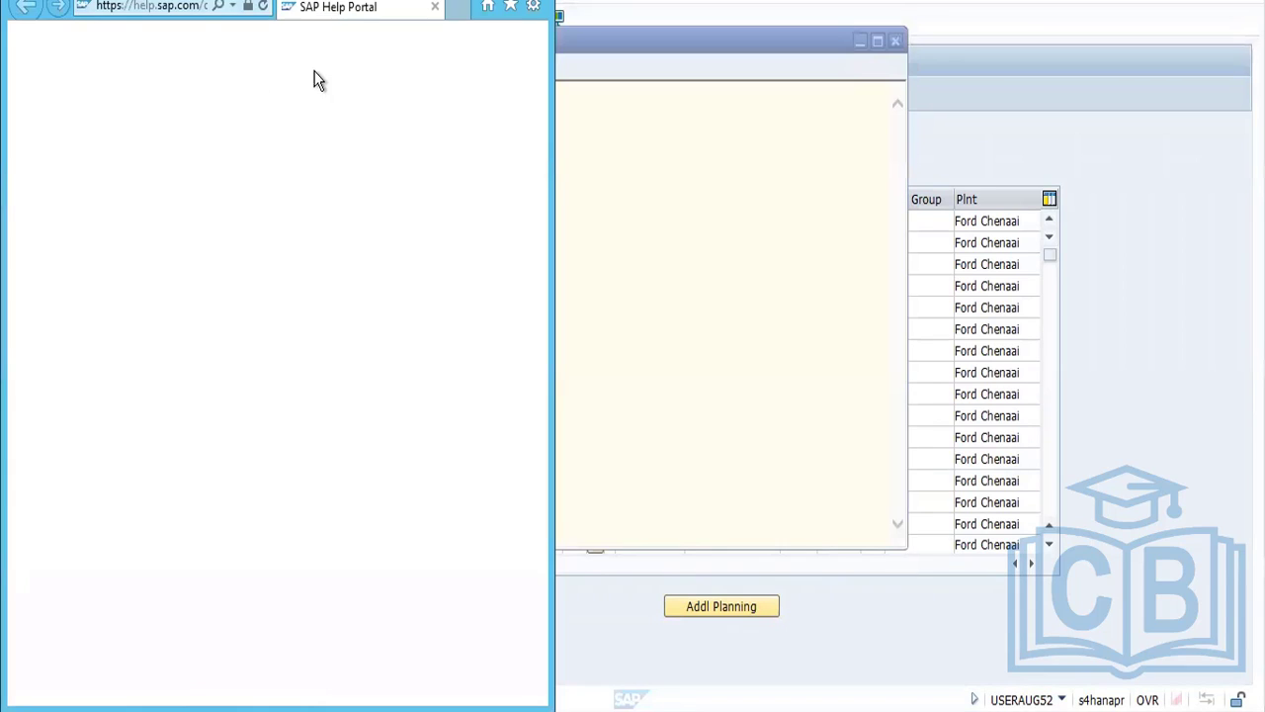
drag(315, 28, 339, 93)
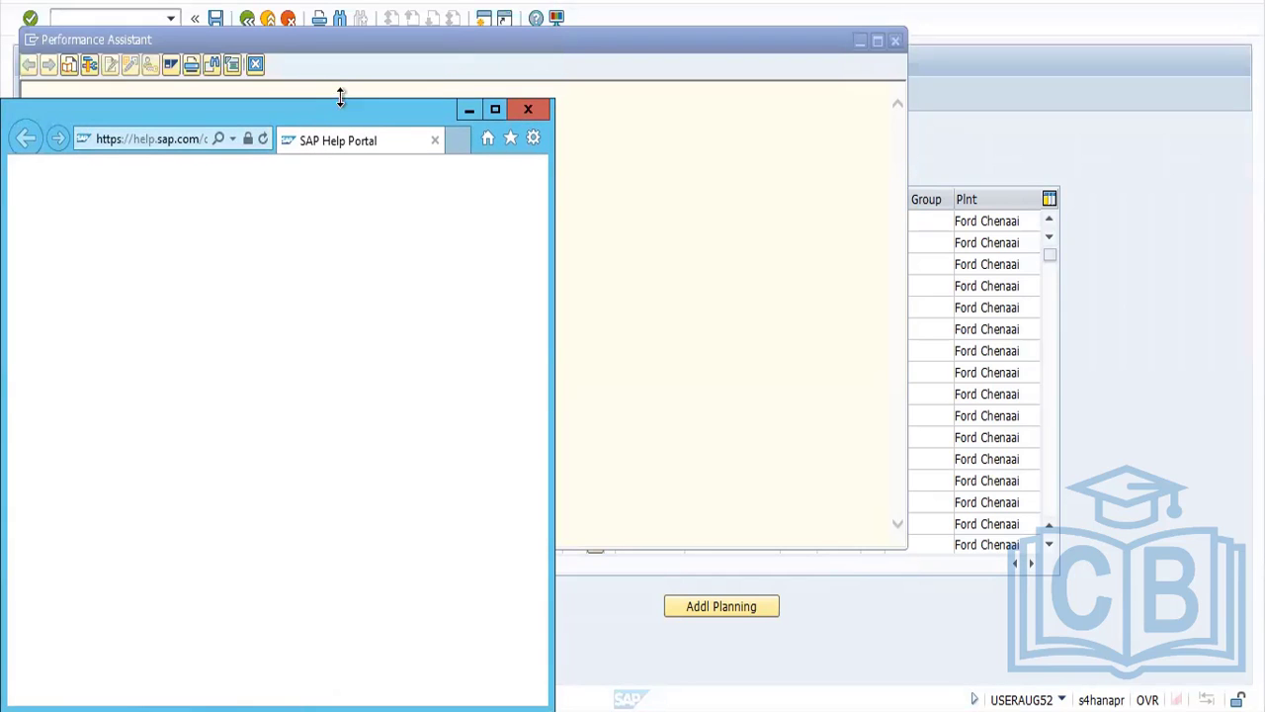
click(527, 106)
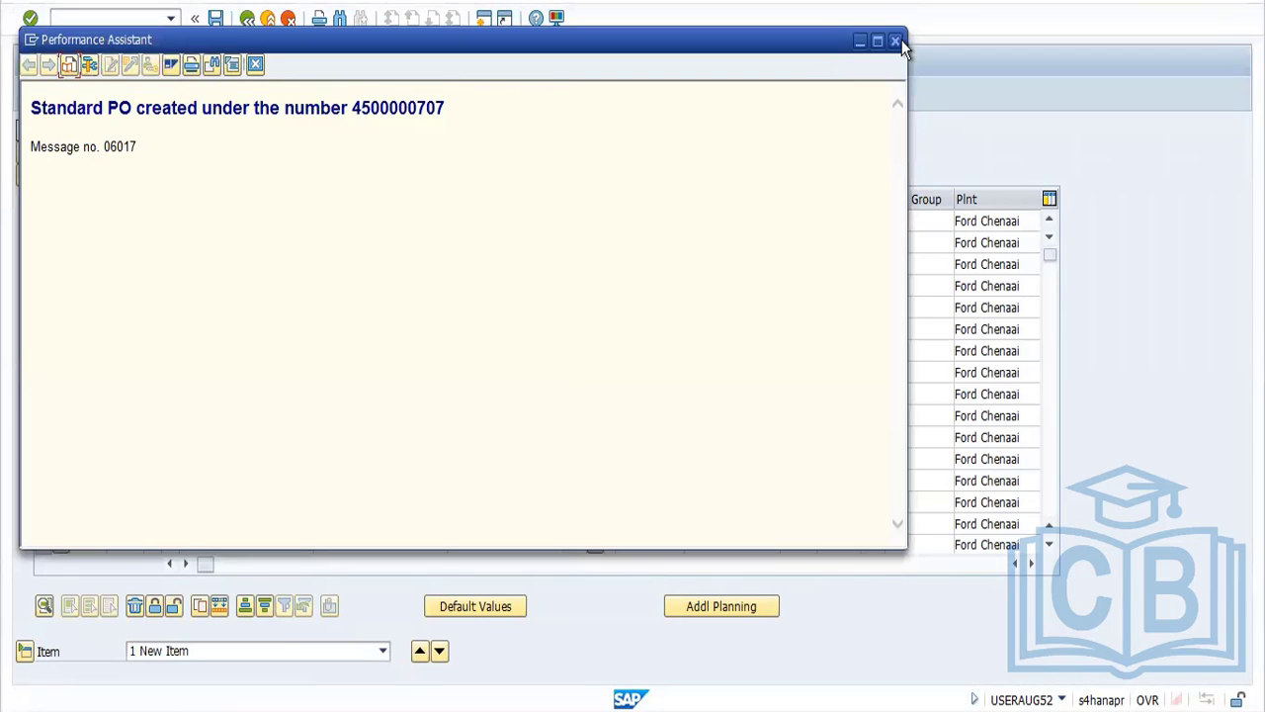
click(896, 40)
Leave purchase order creation and start transaction ME2O for subcontracting stock monitoring, ready to enter the components provided
click(116, 20)
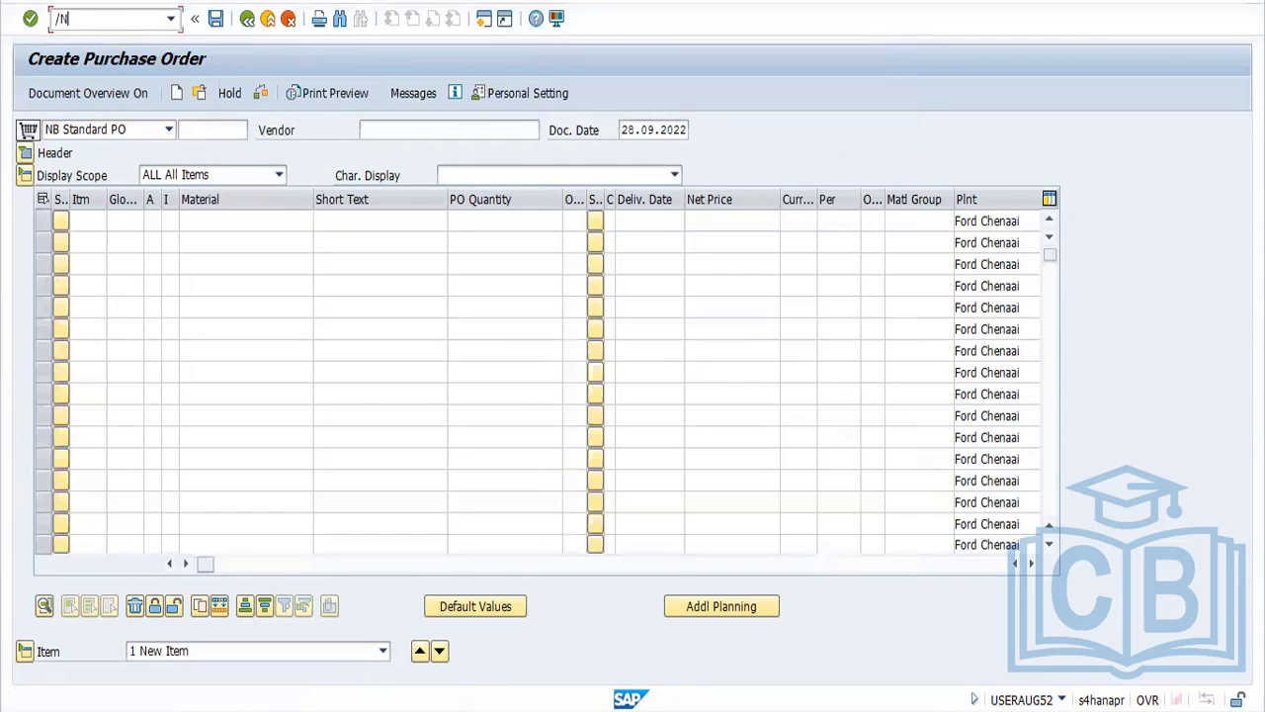
text(/NME2O)
key(Return)
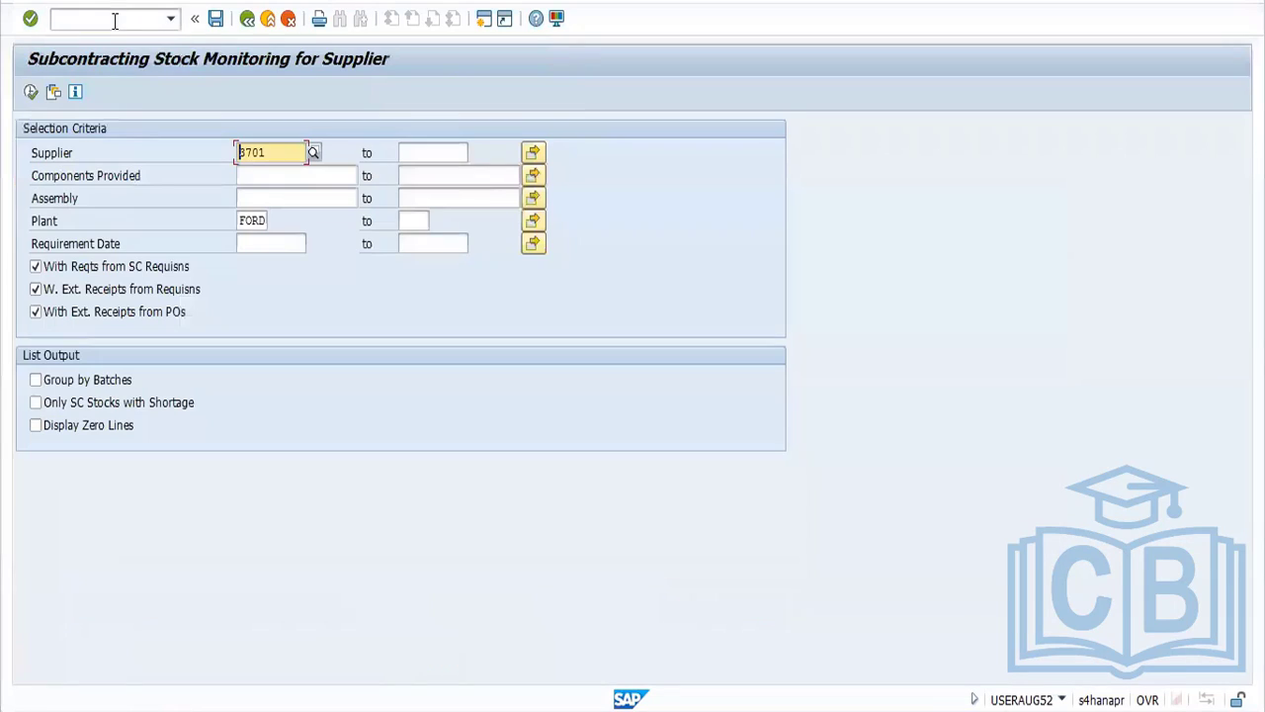
click(261, 179)
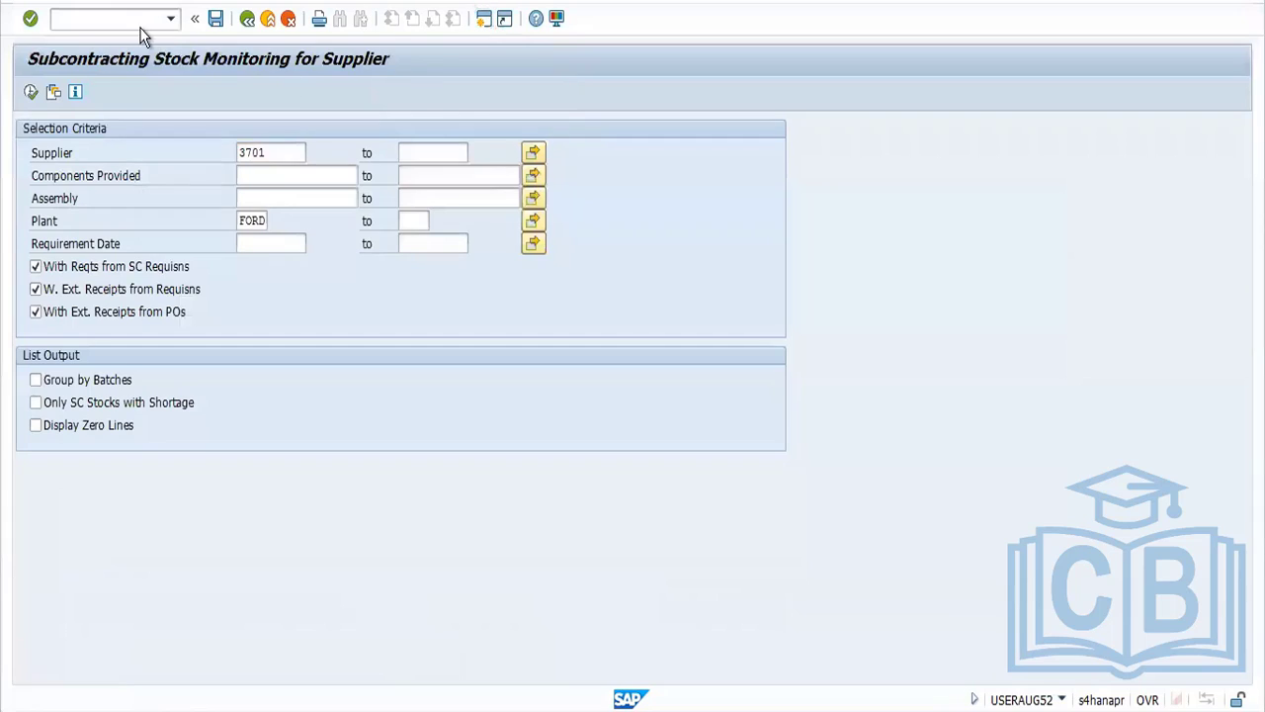
text(MM02)
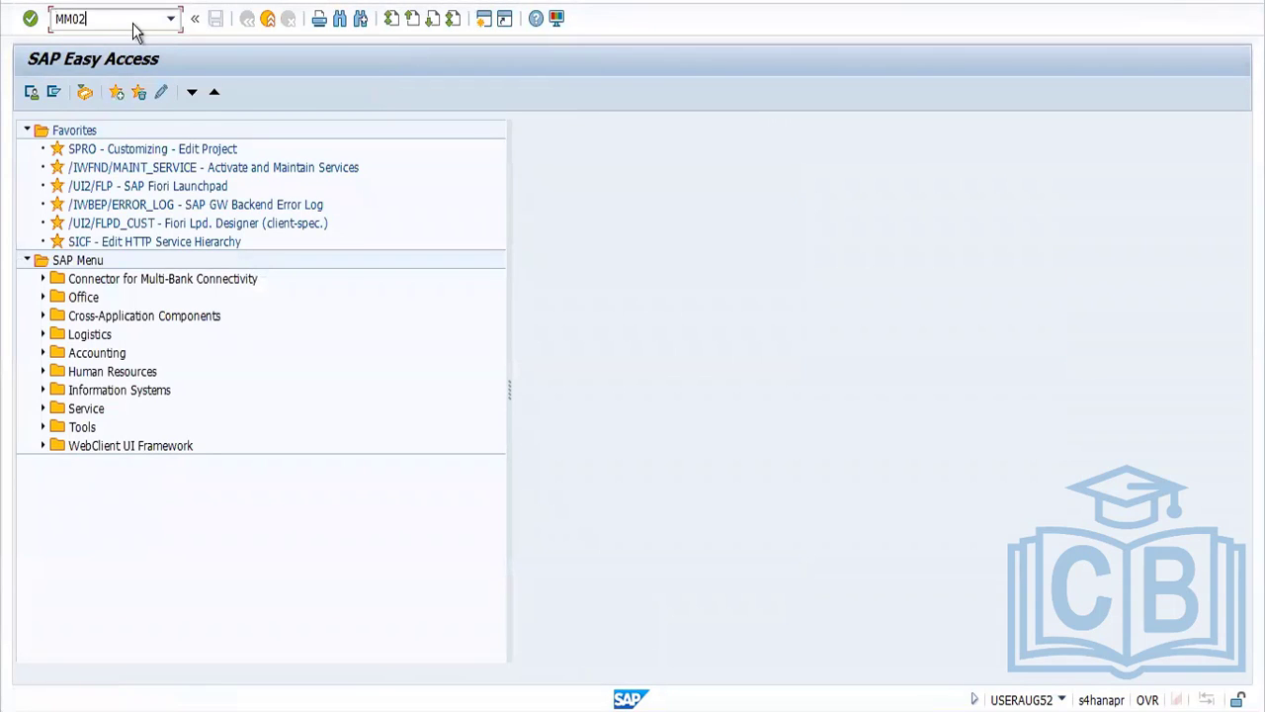
key(Return)
click(166, 148)
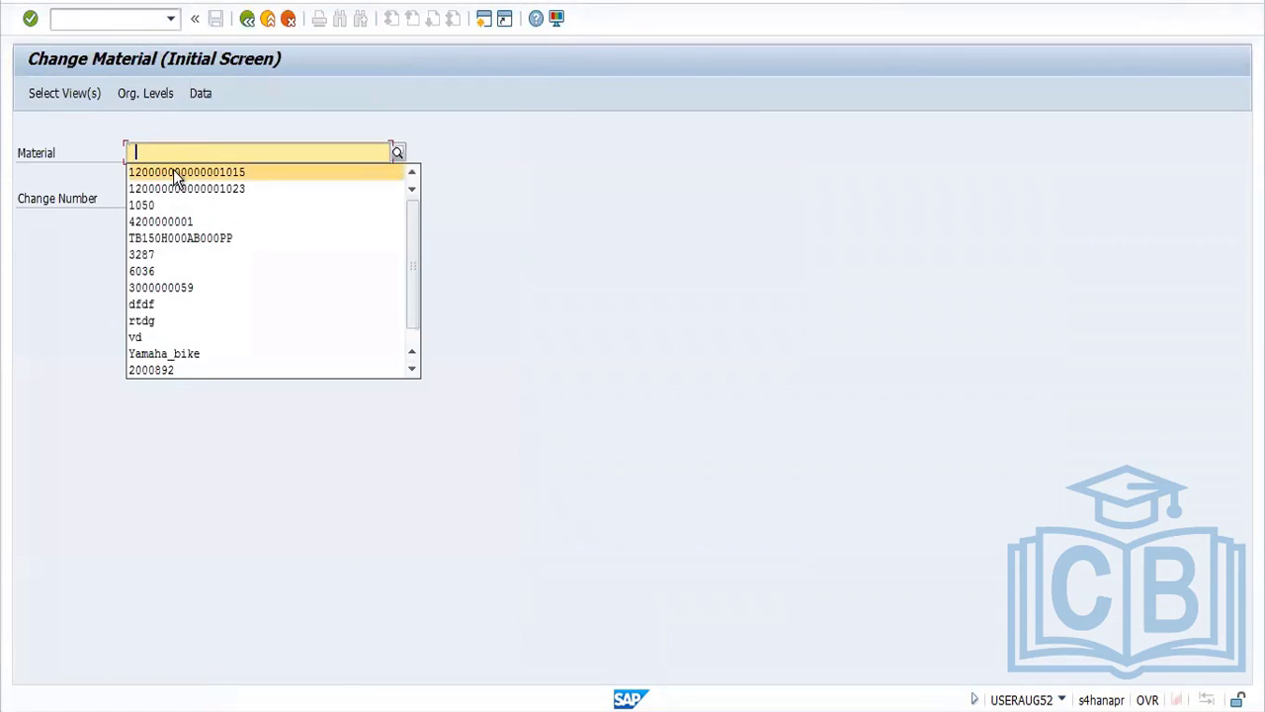
click(179, 168)
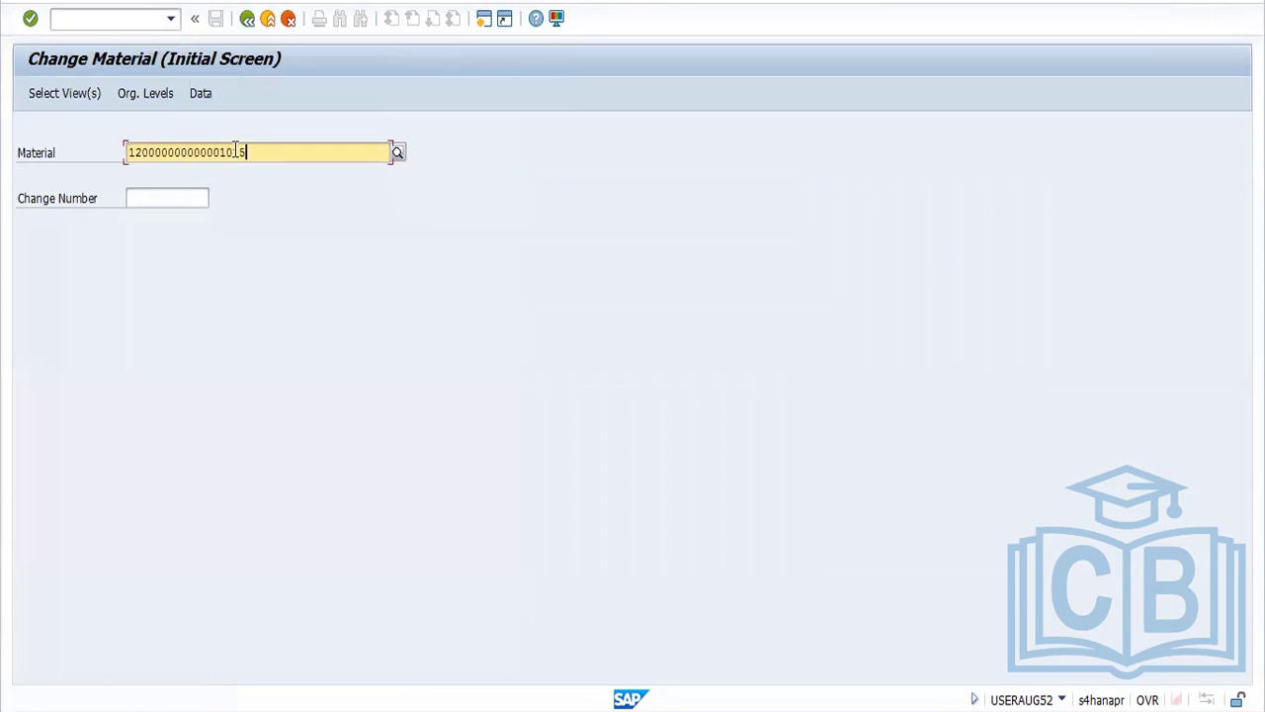
drag(248, 152, 107, 155)
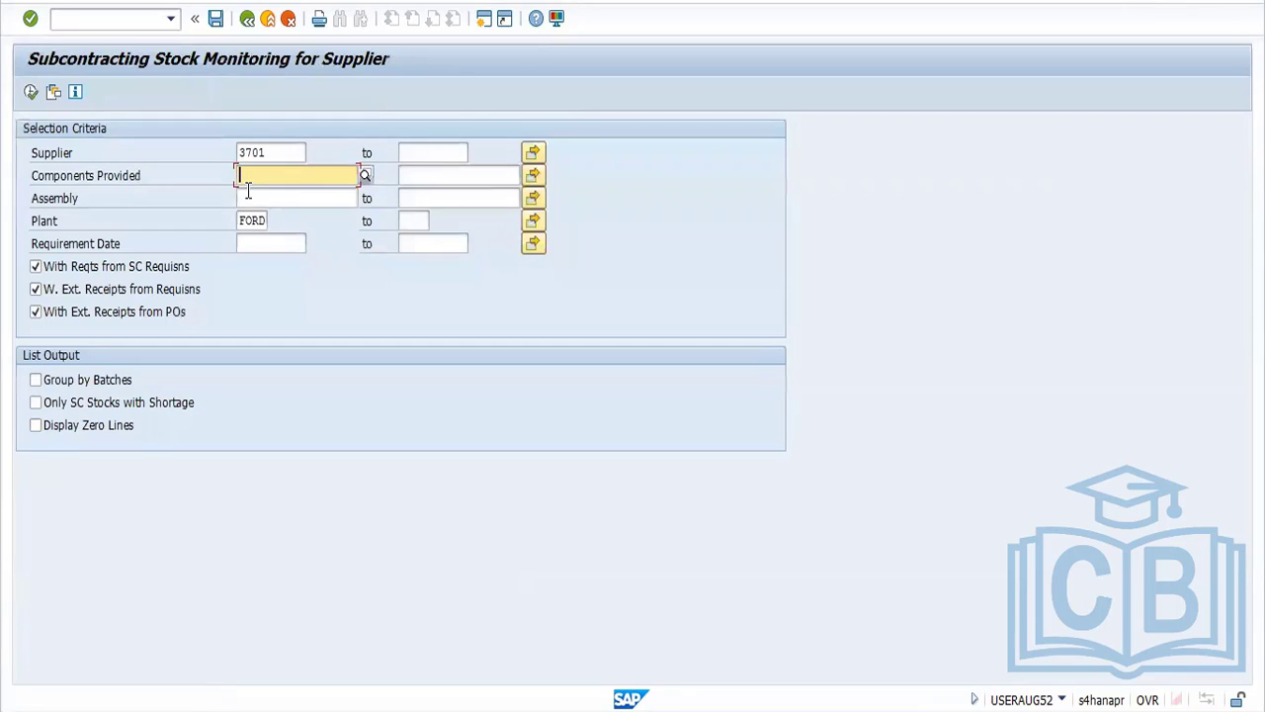
key(ctrl+v)
key(Home)
click(31, 93)
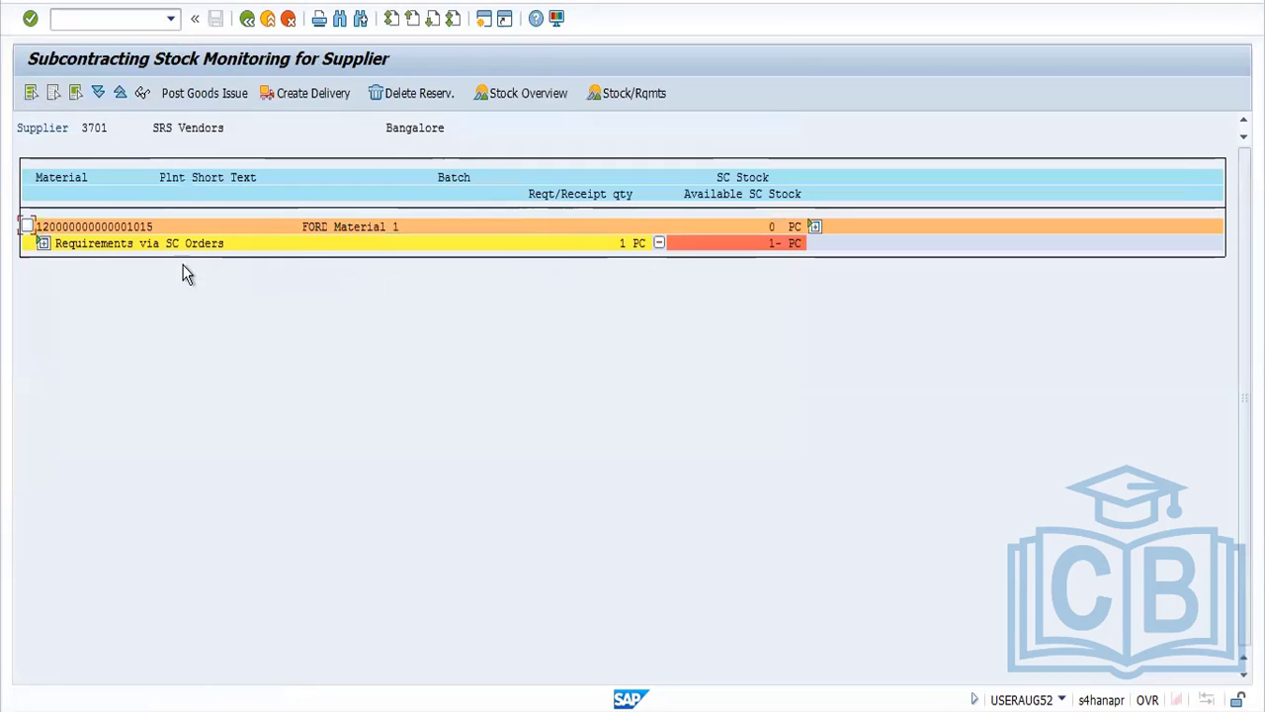
click(43, 243)
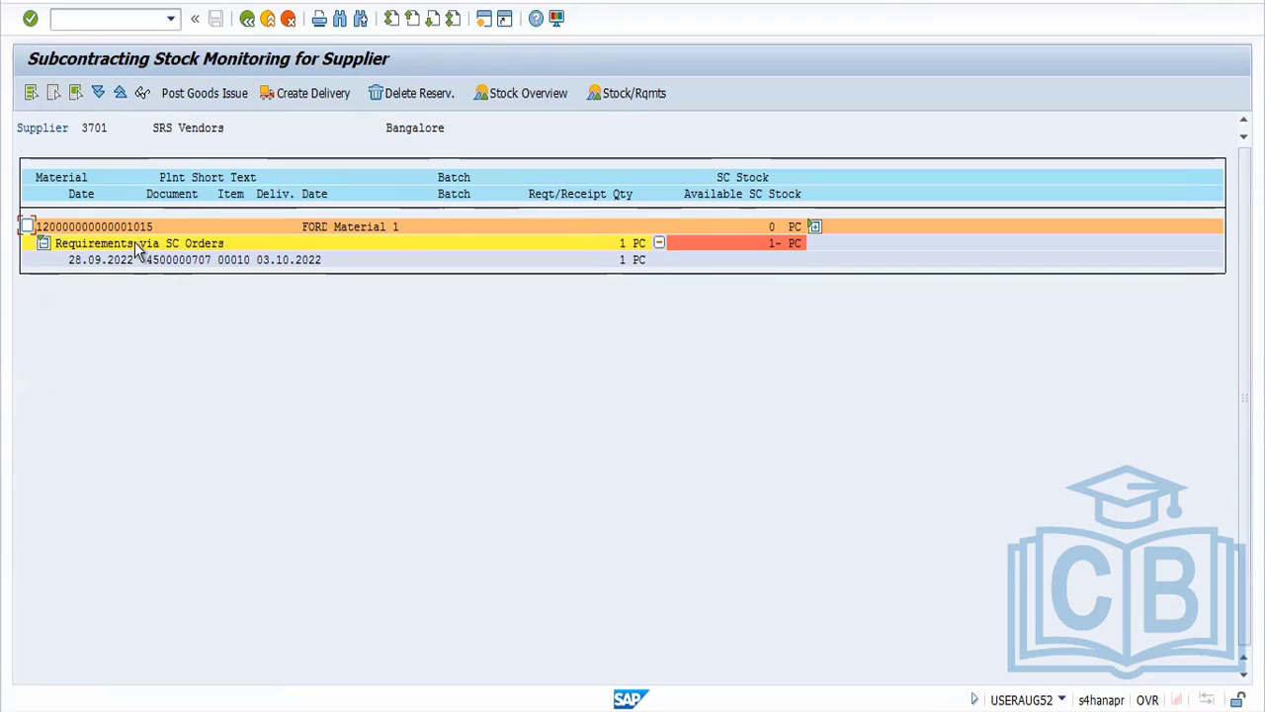
click(28, 226)
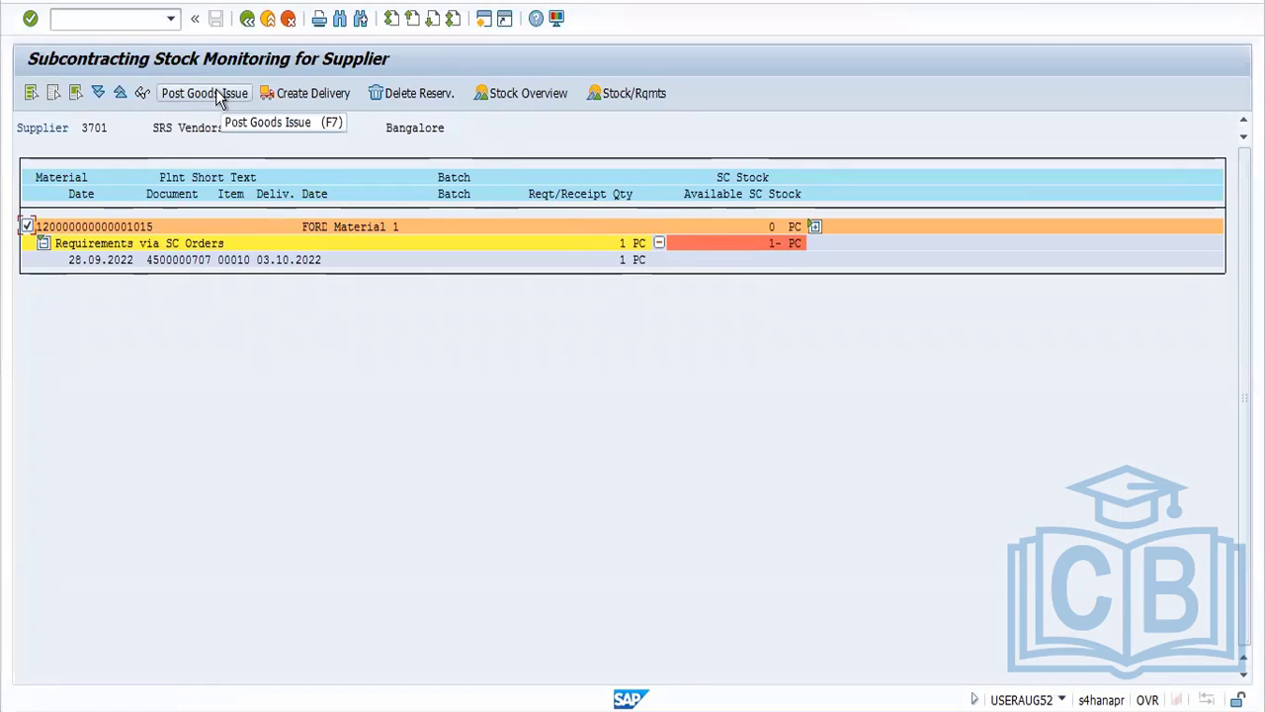
click(481, 20)
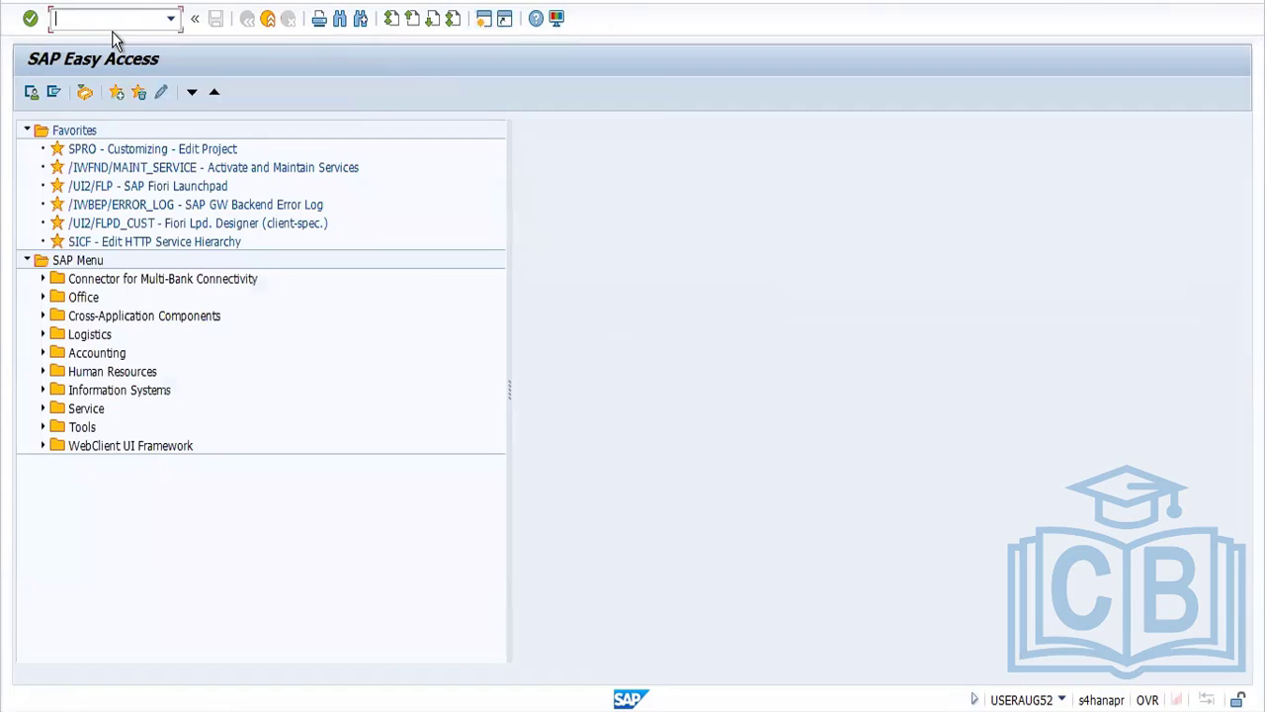
text(MMBE)
key(Return)
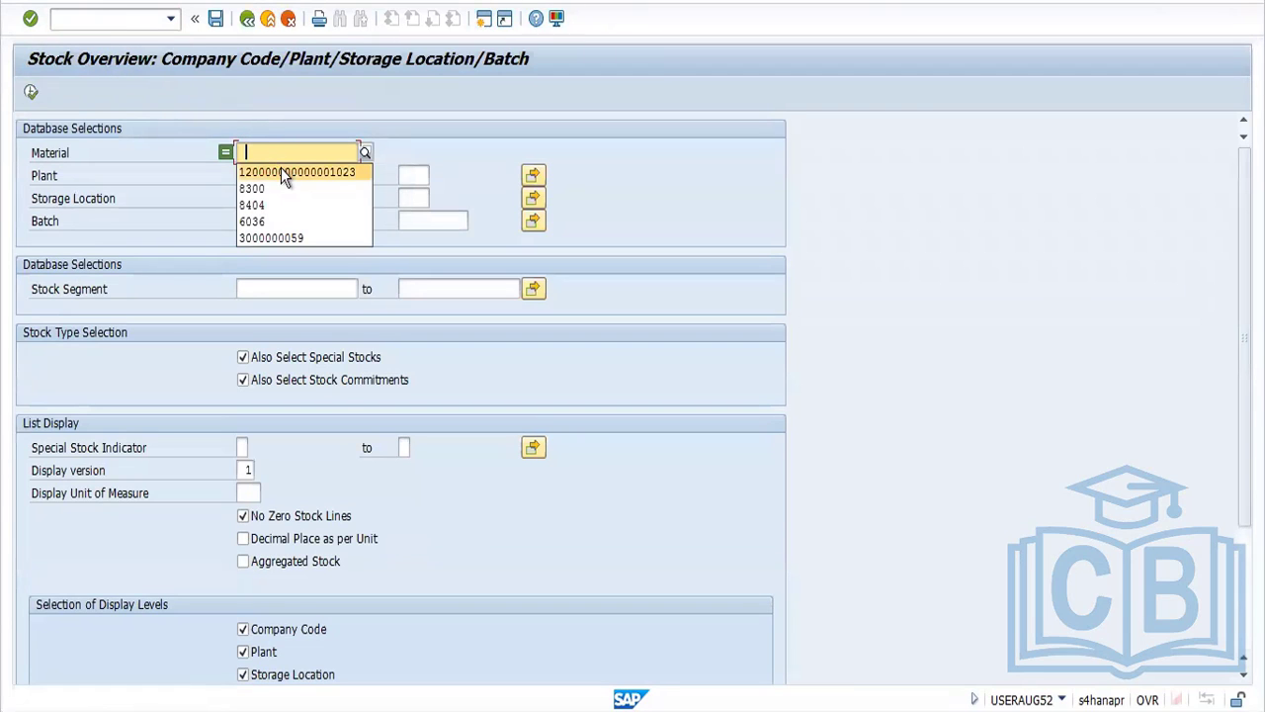
key(ctrl+v)
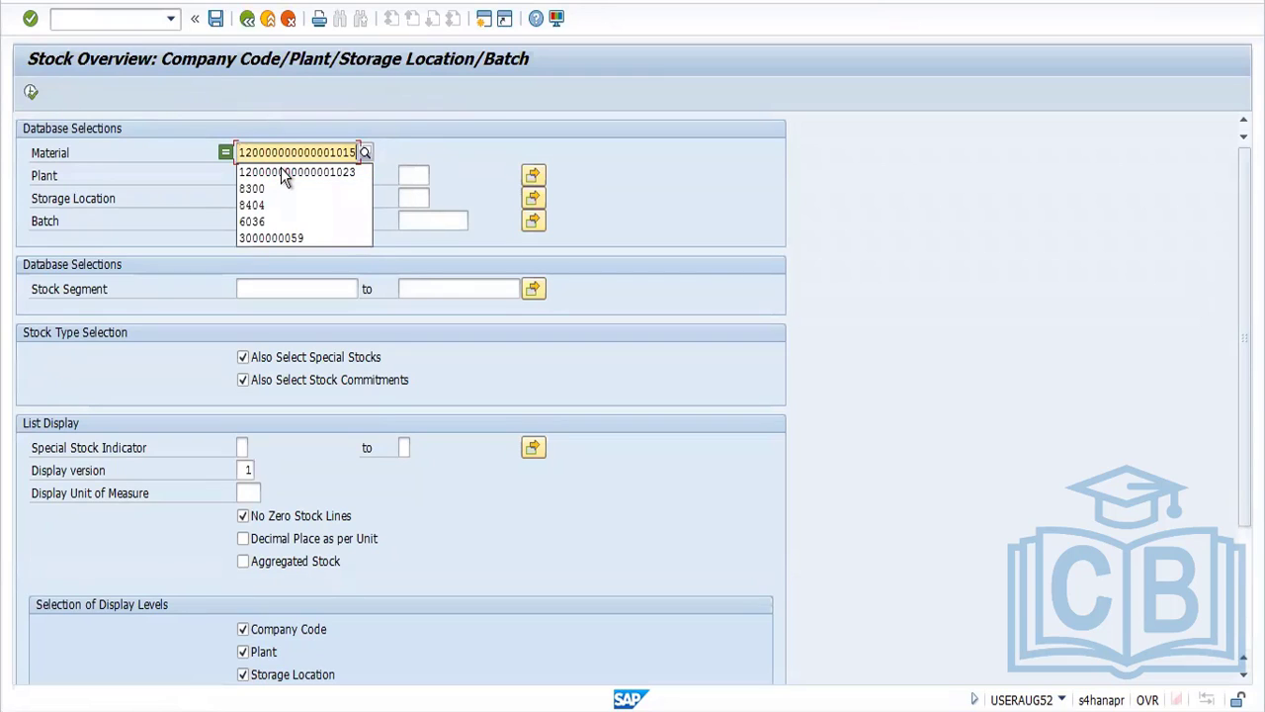
click(31, 93)
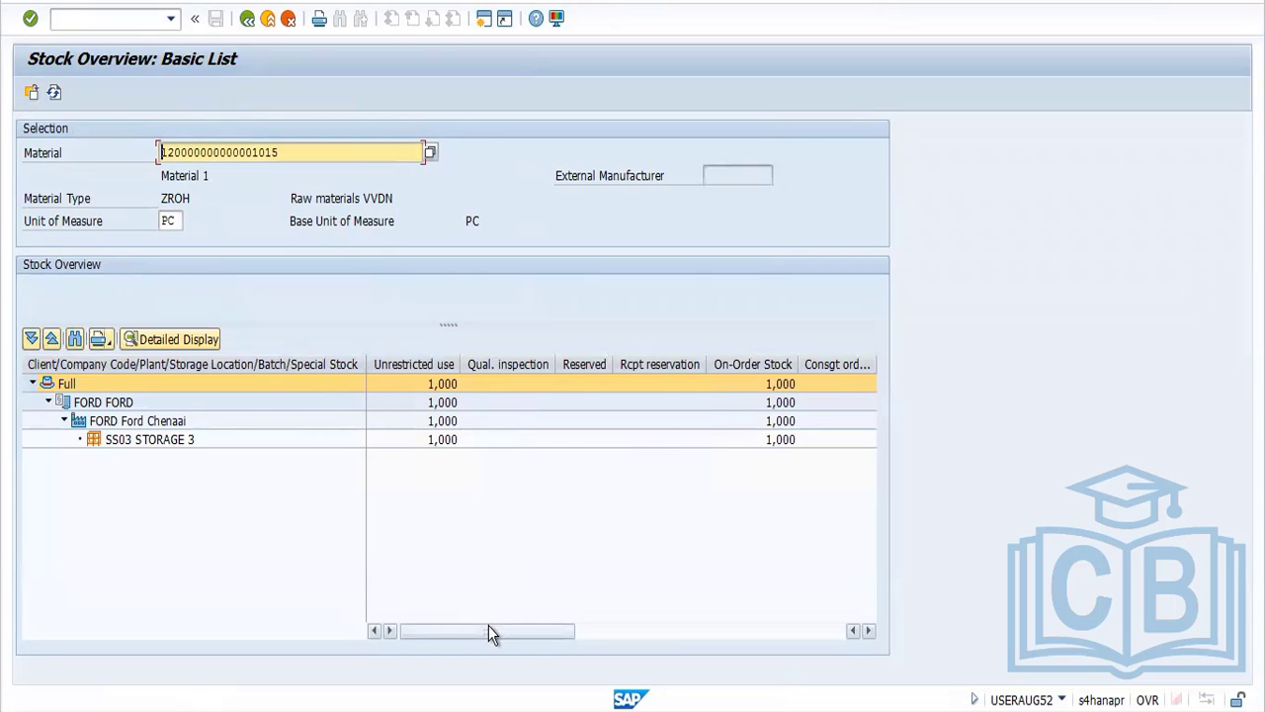
drag(489, 625, 981, 625)
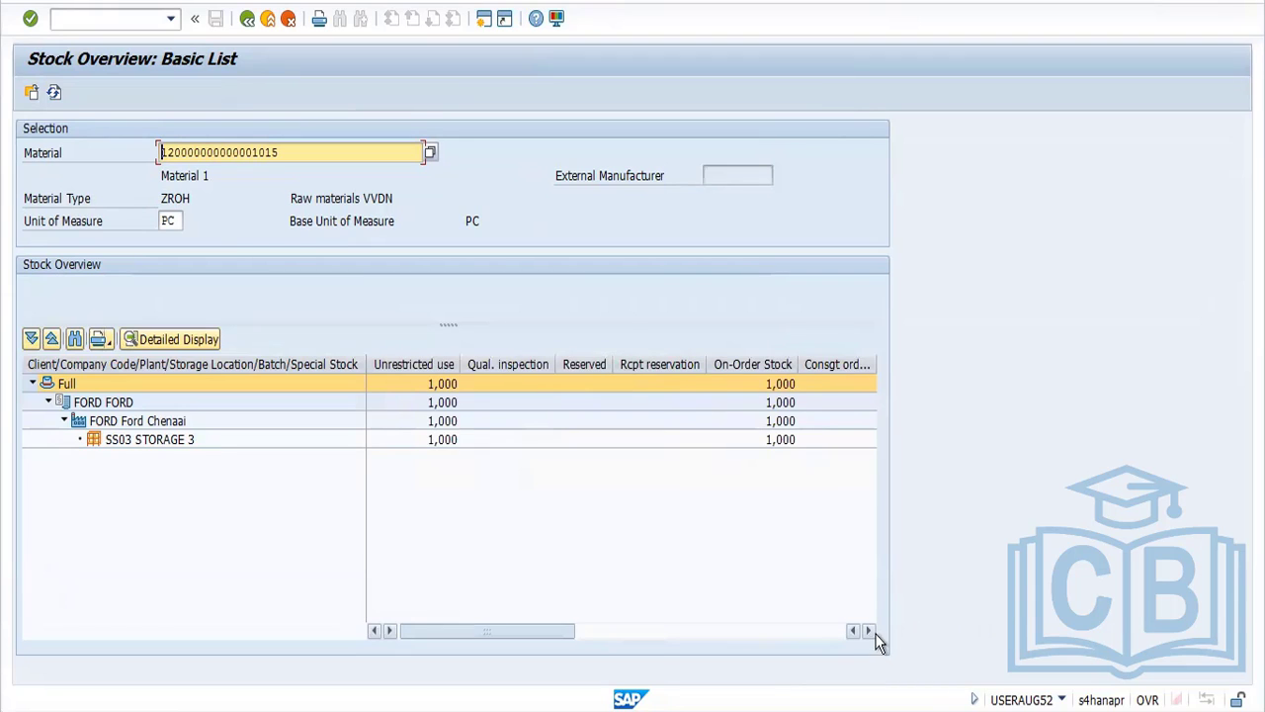
drag(879, 641, 305, 625)
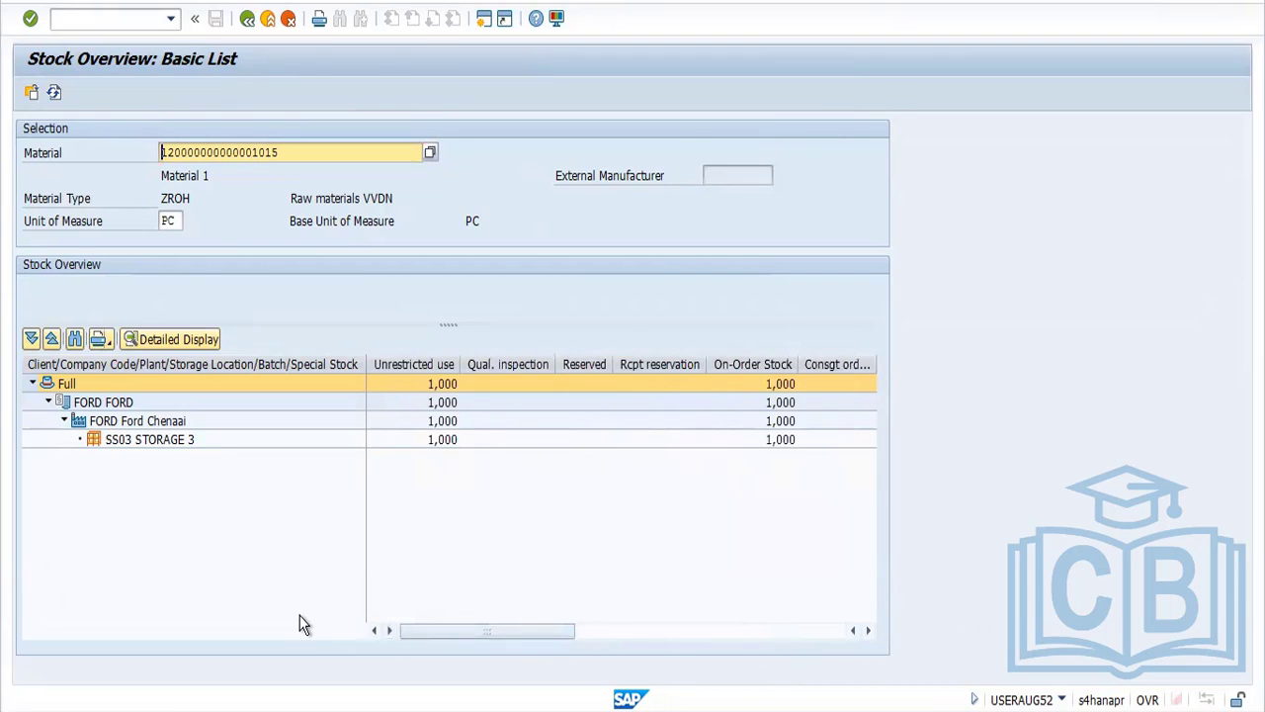
Return to the subcontracting stock report and post the goods issue of 1 PC of the selected material from storage location SS03
key(alt+Tab)
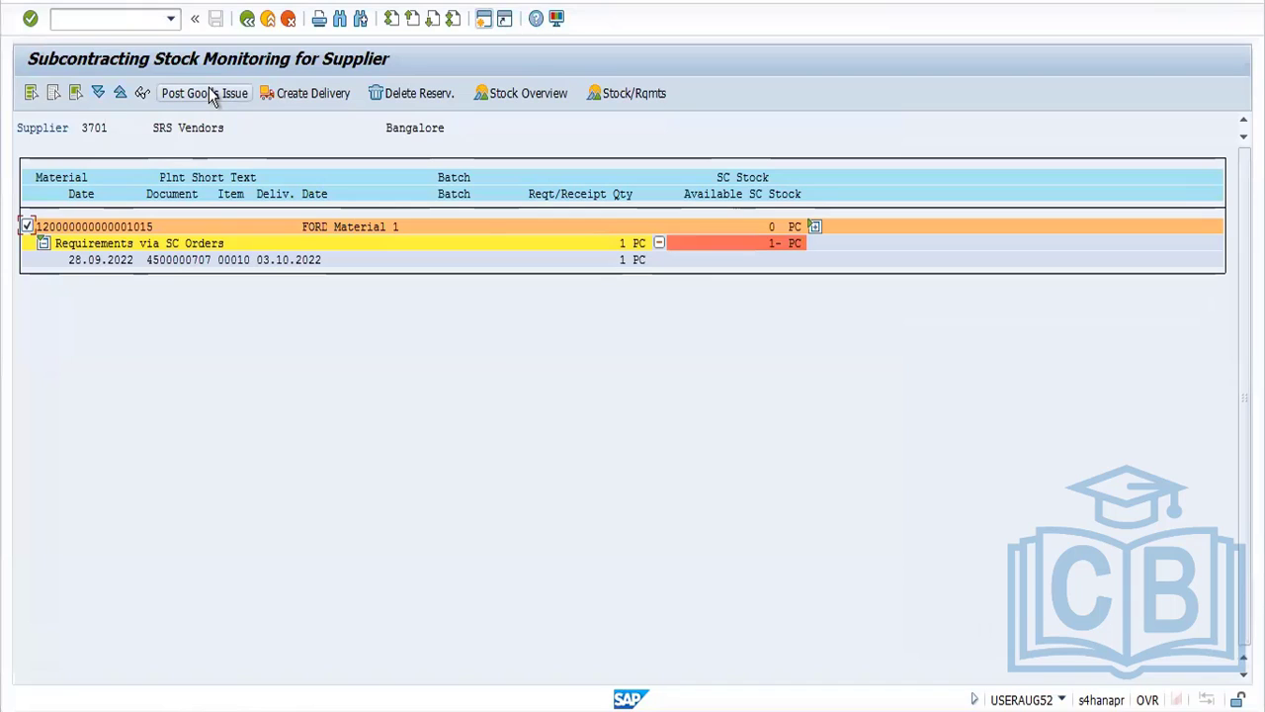
click(211, 95)
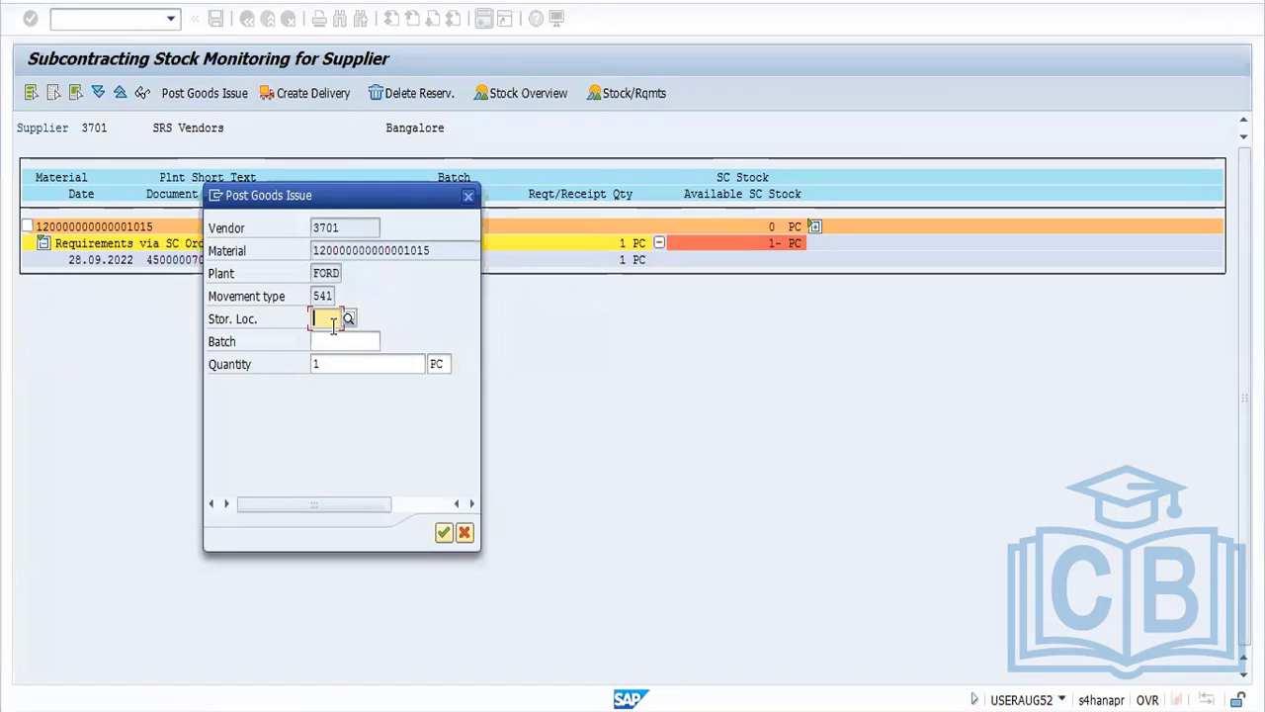
text(SS)
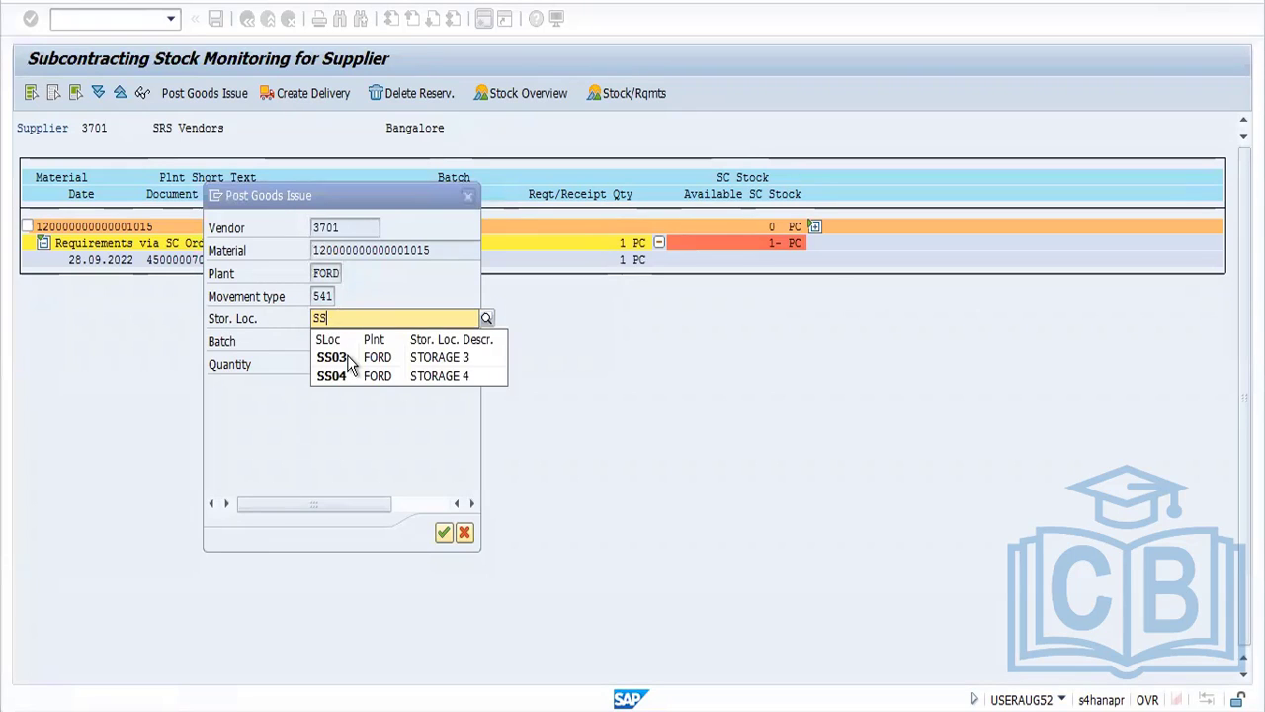
click(336, 357)
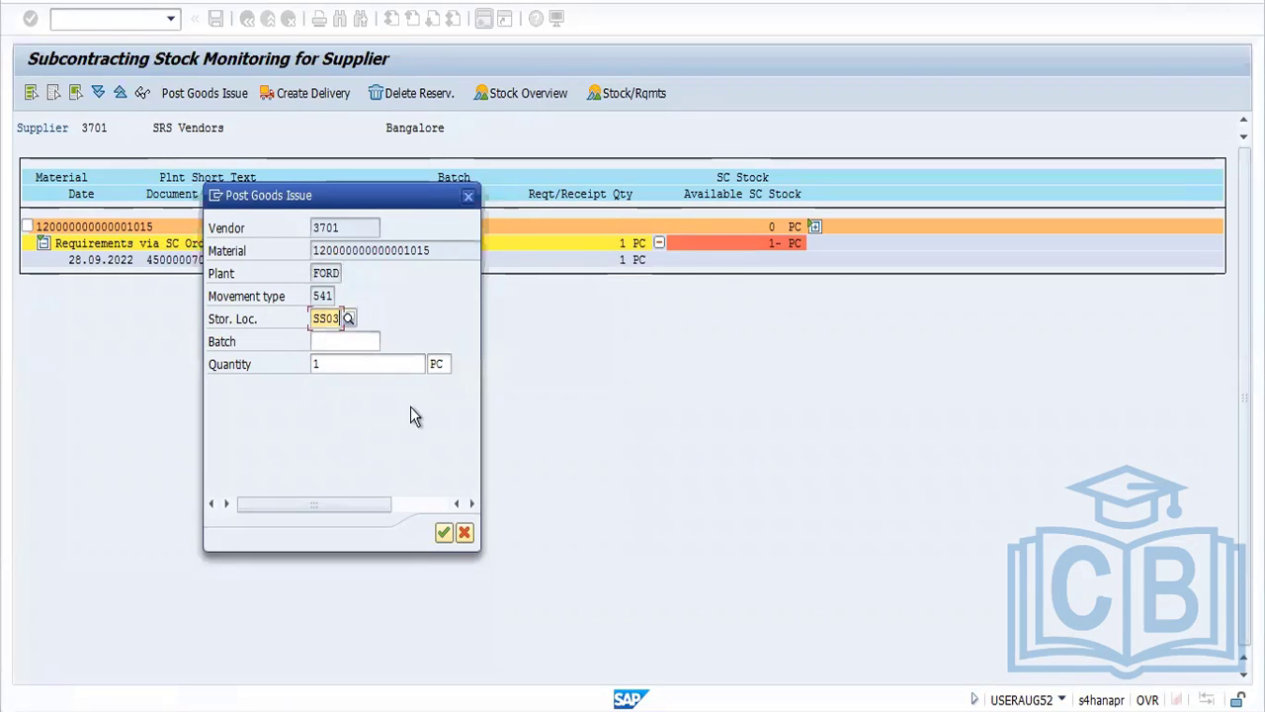
click(442, 535)
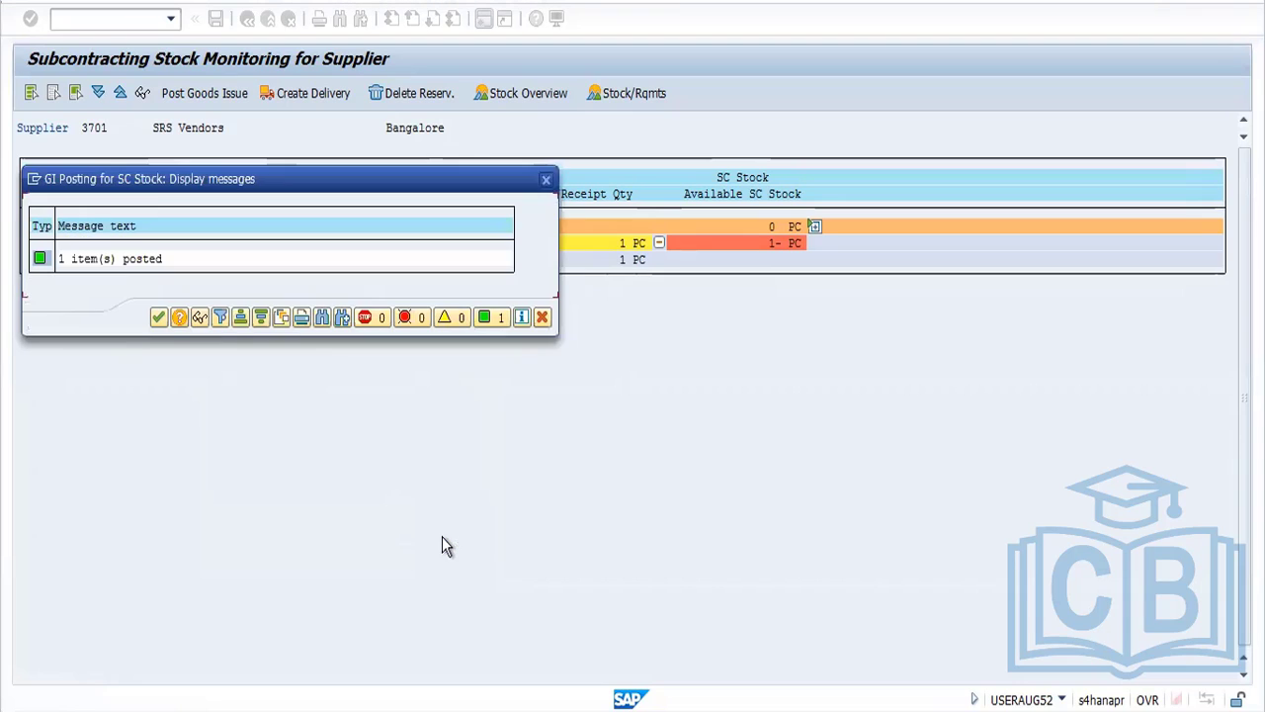
click(159, 317)
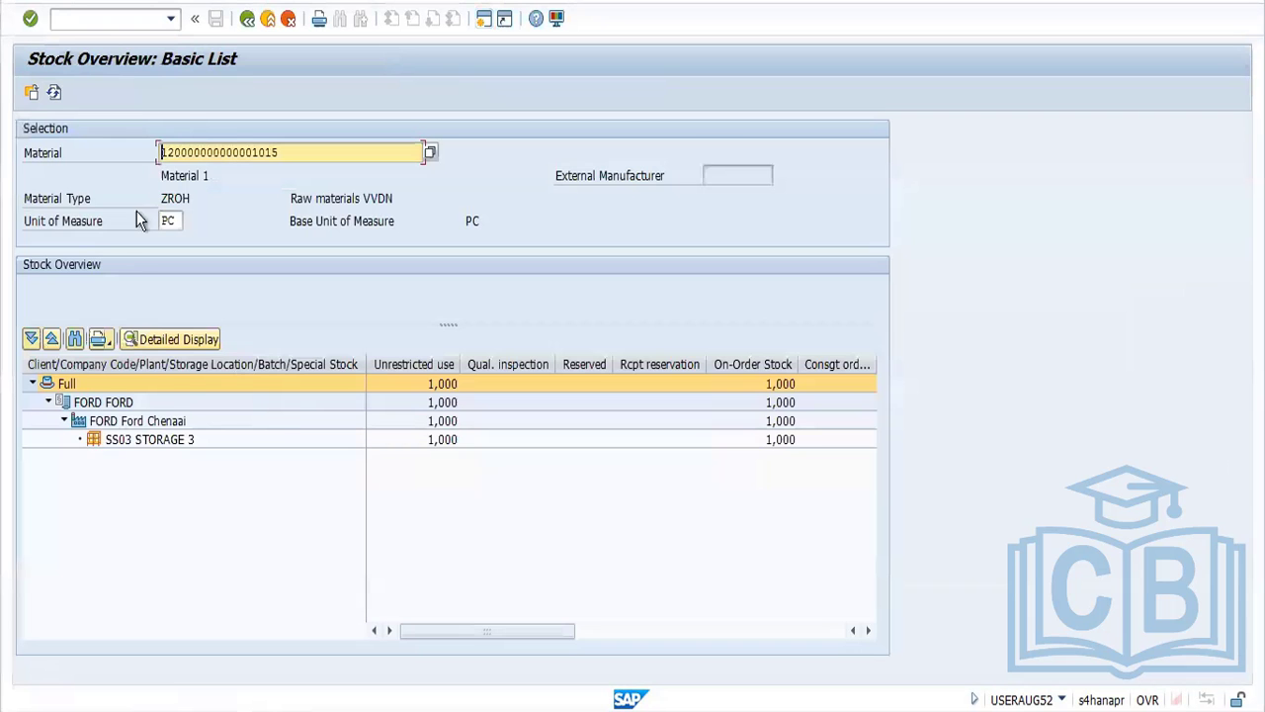
Refresh the material's stock overview and examine the unrestricted-use quantity of the stock provided to the vendor
click(54, 92)
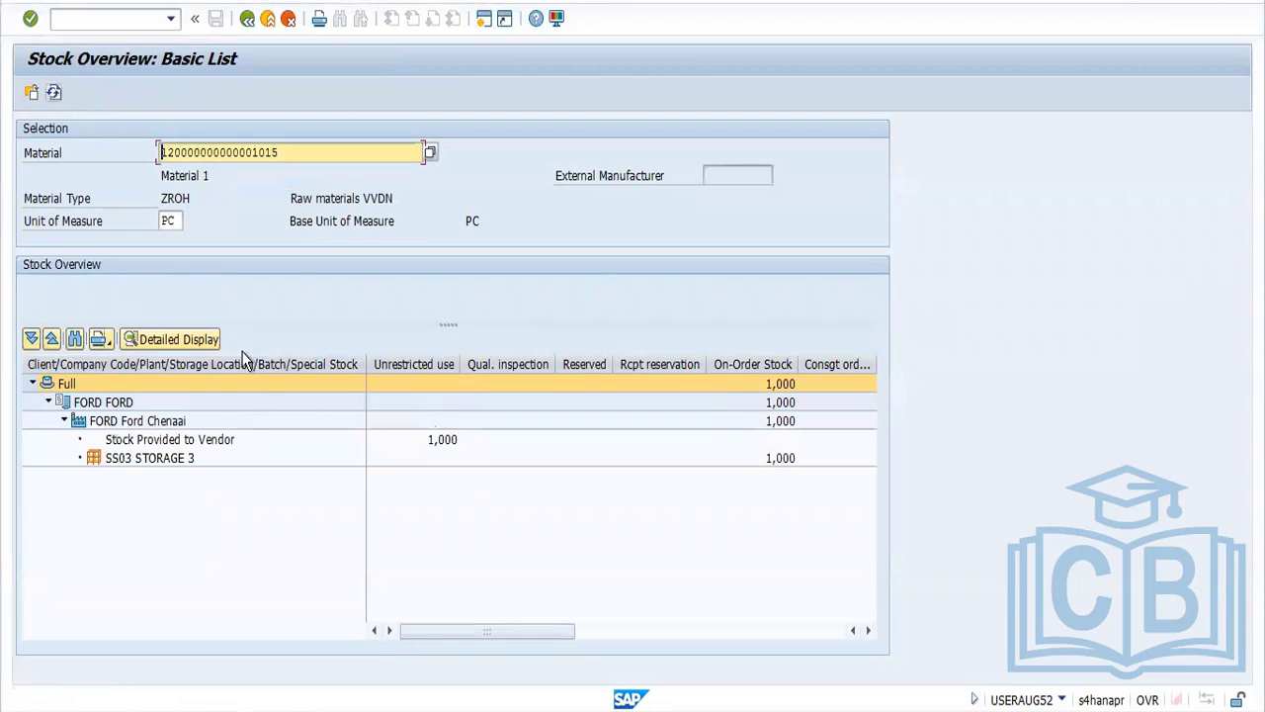
click(184, 446)
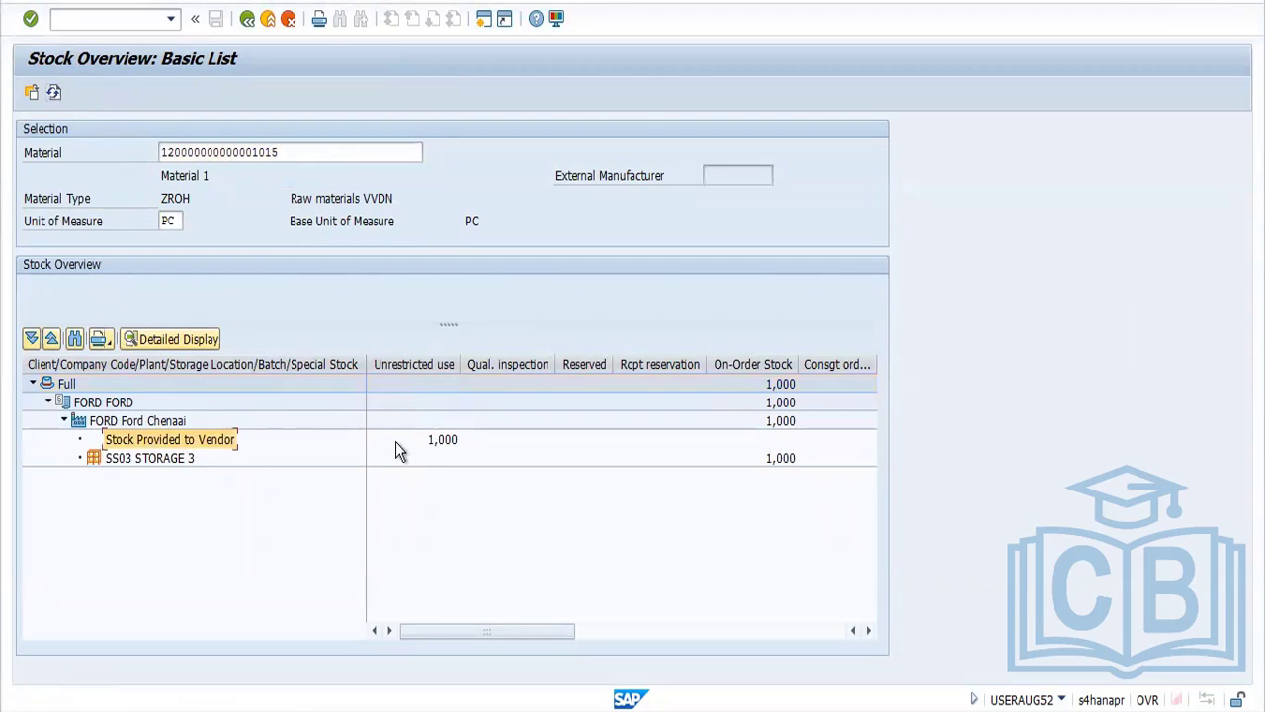
click(443, 446)
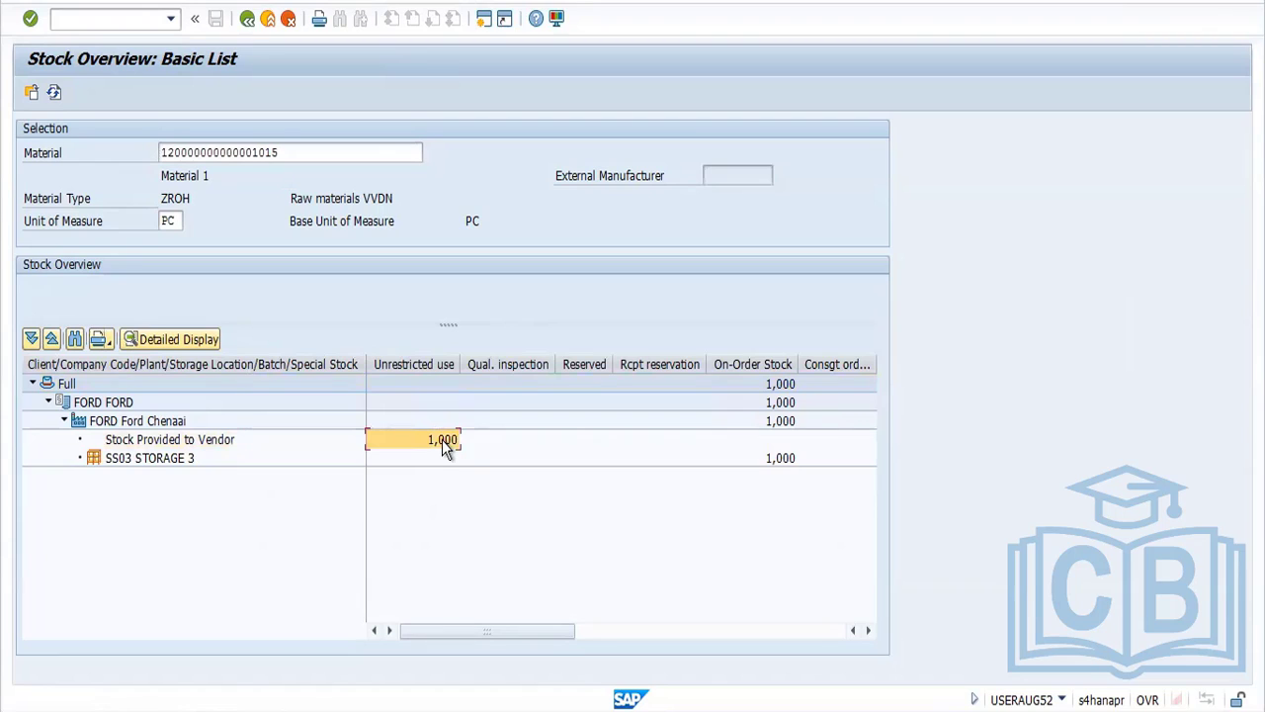
Leave the subcontracting stock report and start transaction MIGO from the SAP start screen
key(alt+Tab)
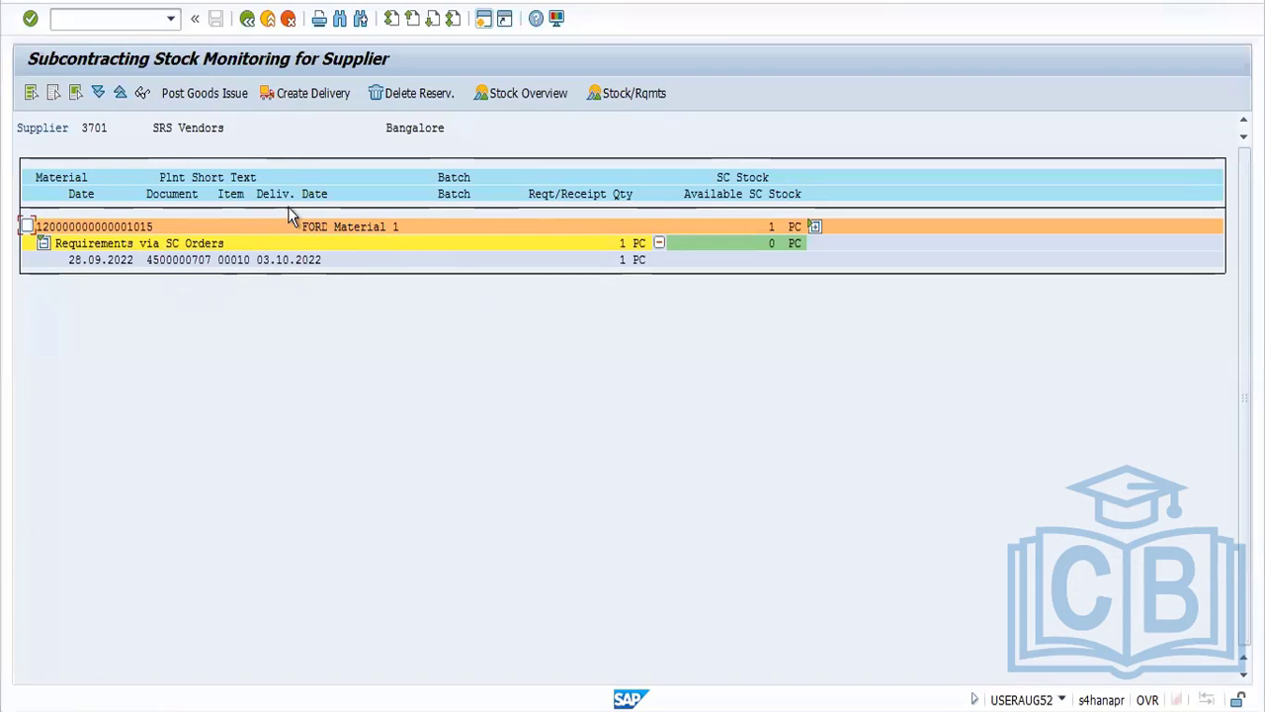
click(249, 21)
click(249, 21)
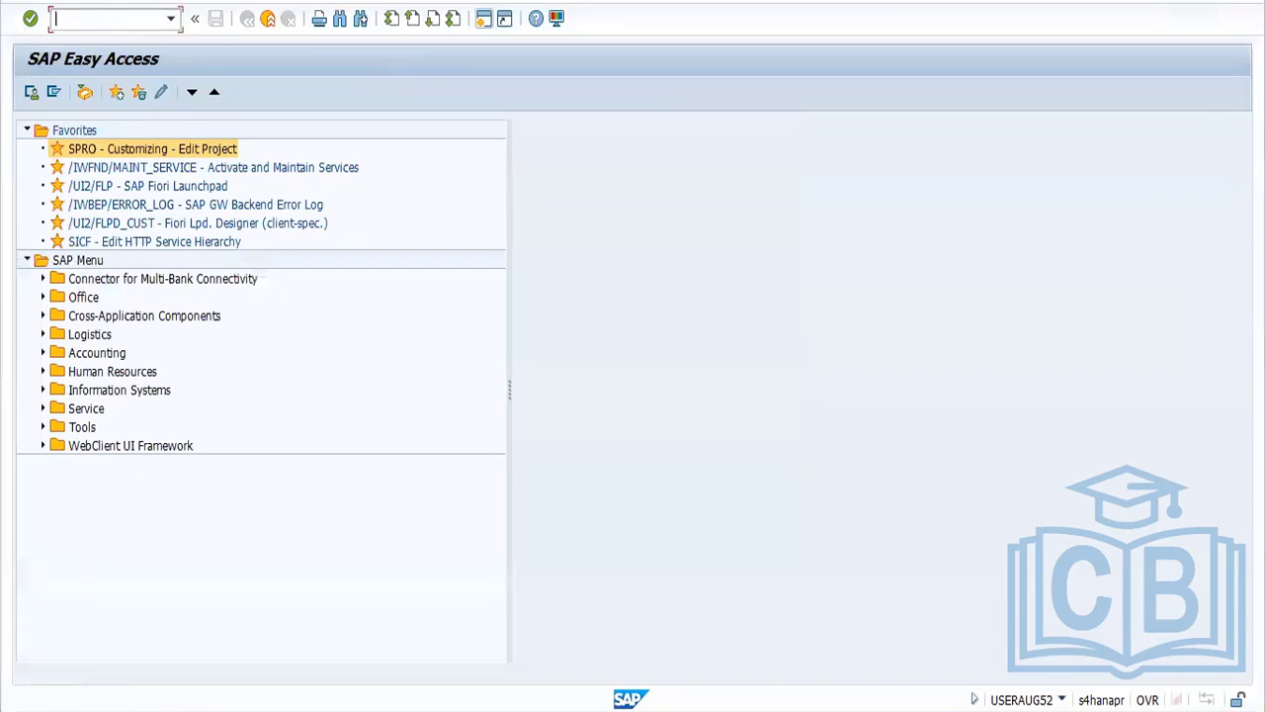
text(IGO)
key(Return)
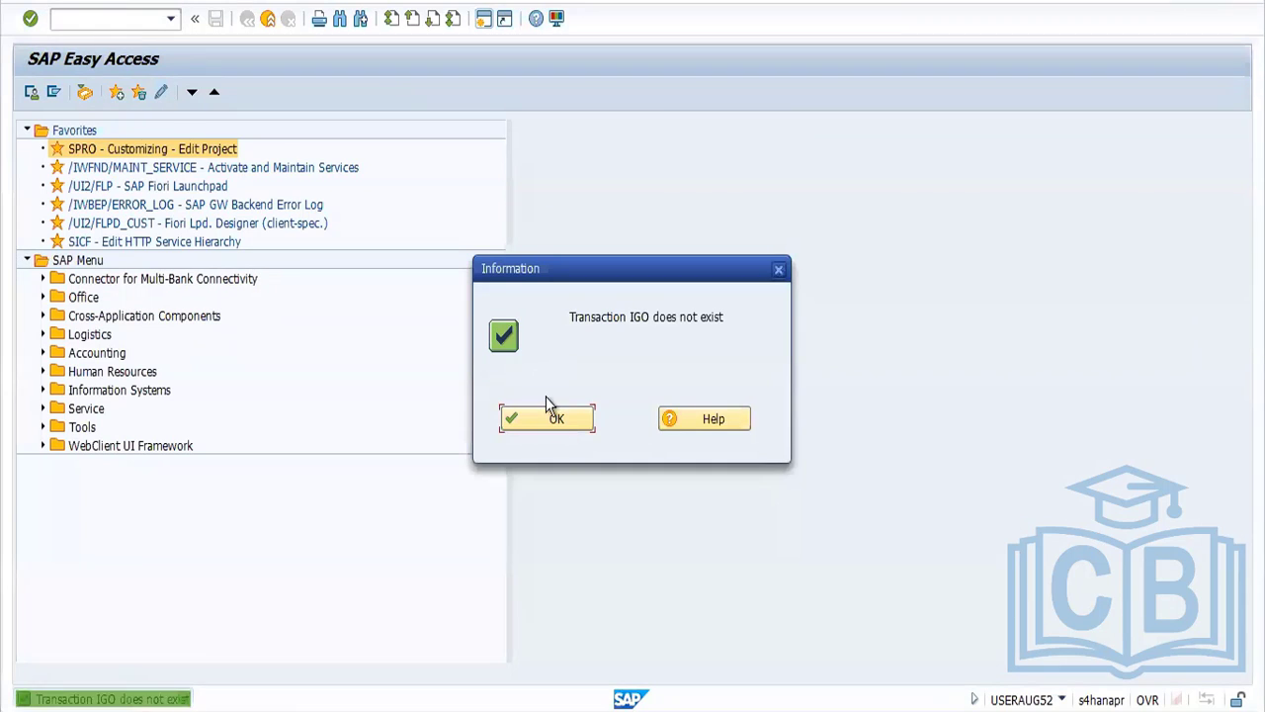
click(559, 428)
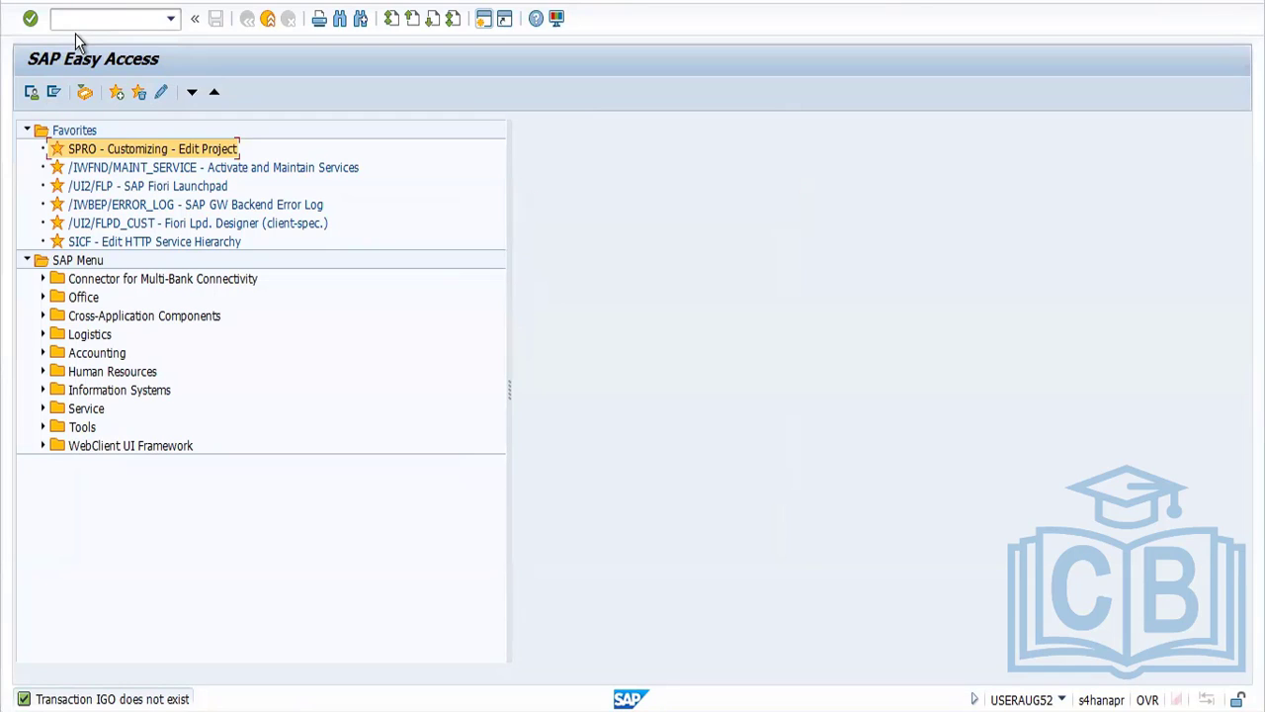
text(MIGO)
key(Return)
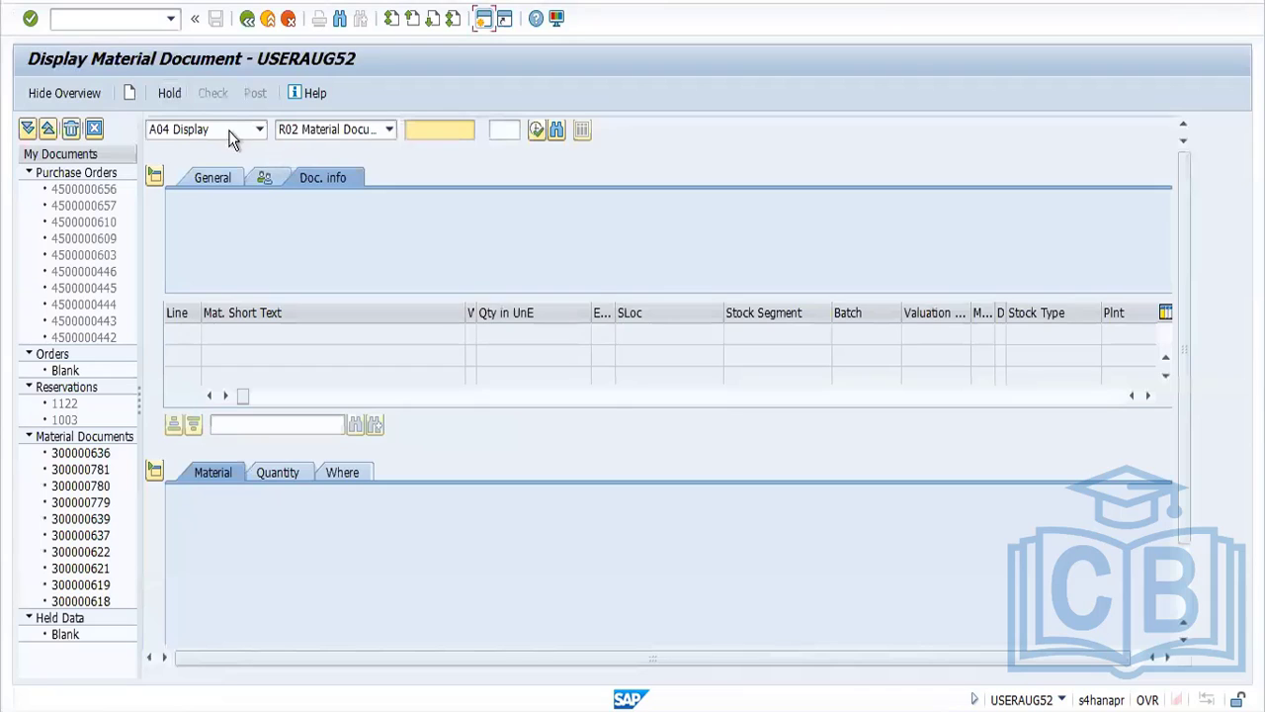
Set the transaction to a goods receipt for a purchase order and load the subcontracting purchase order by its number
click(245, 136)
click(242, 150)
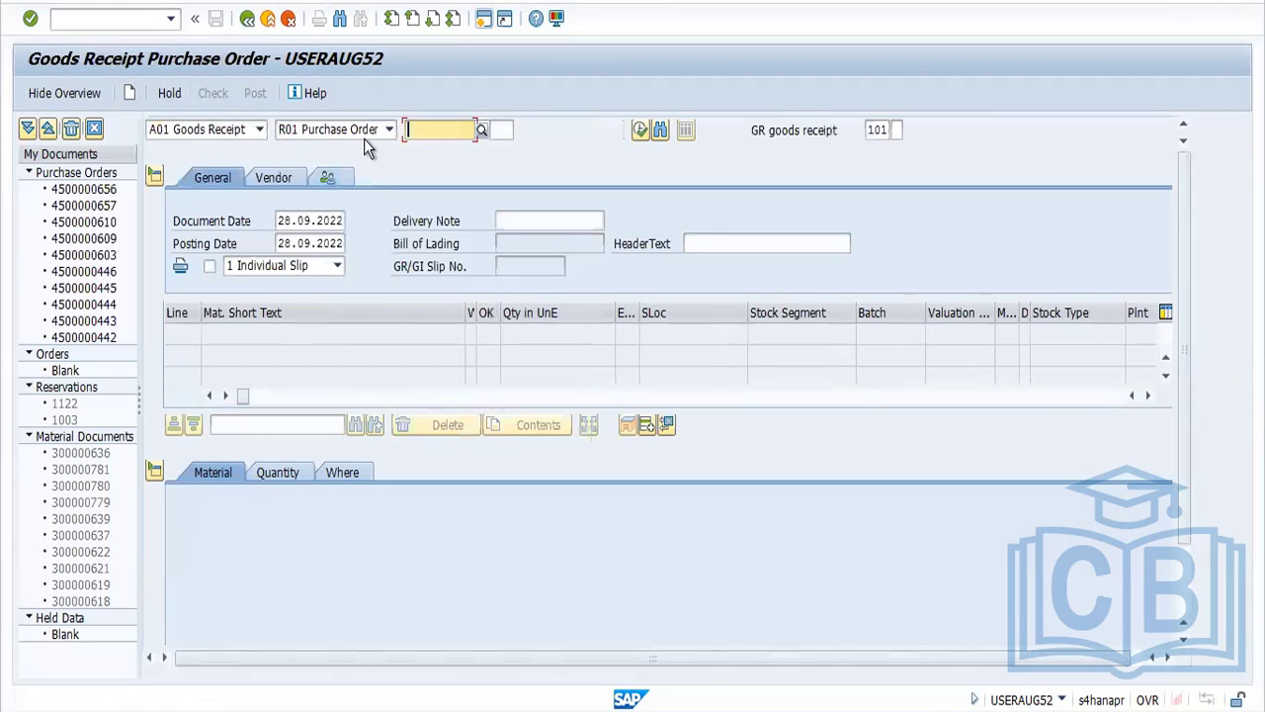
click(420, 132)
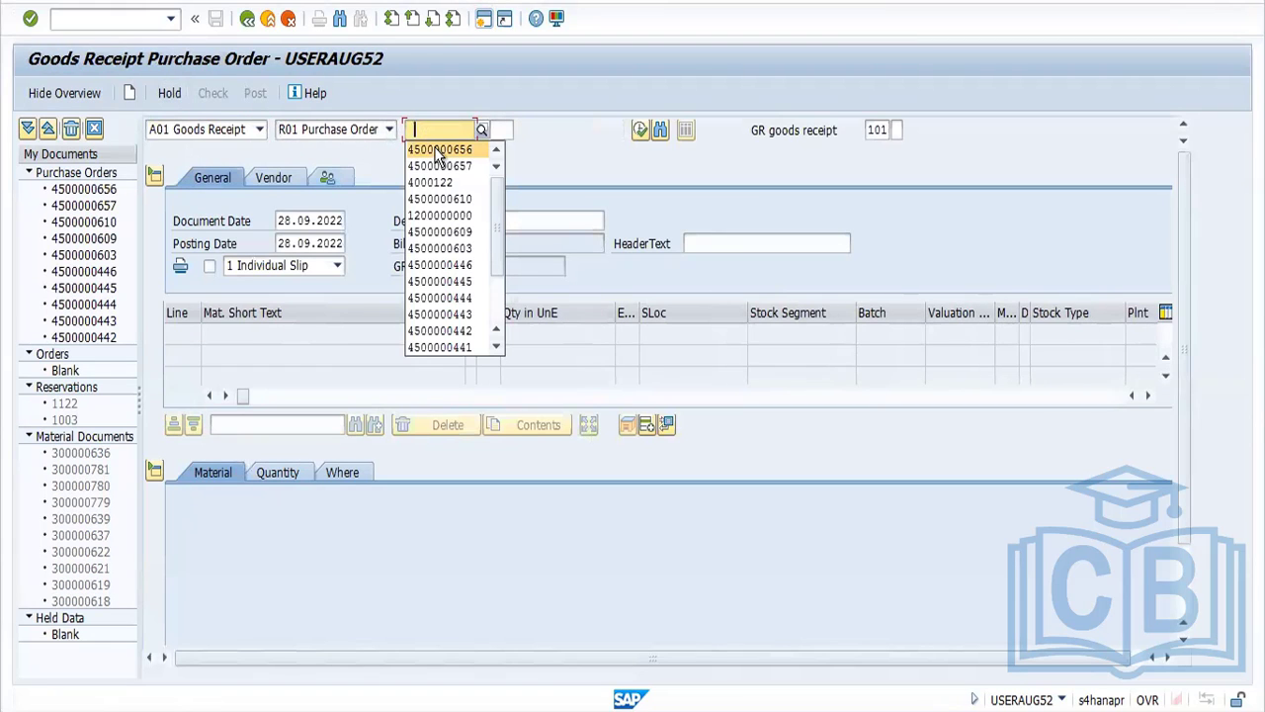
click(438, 150)
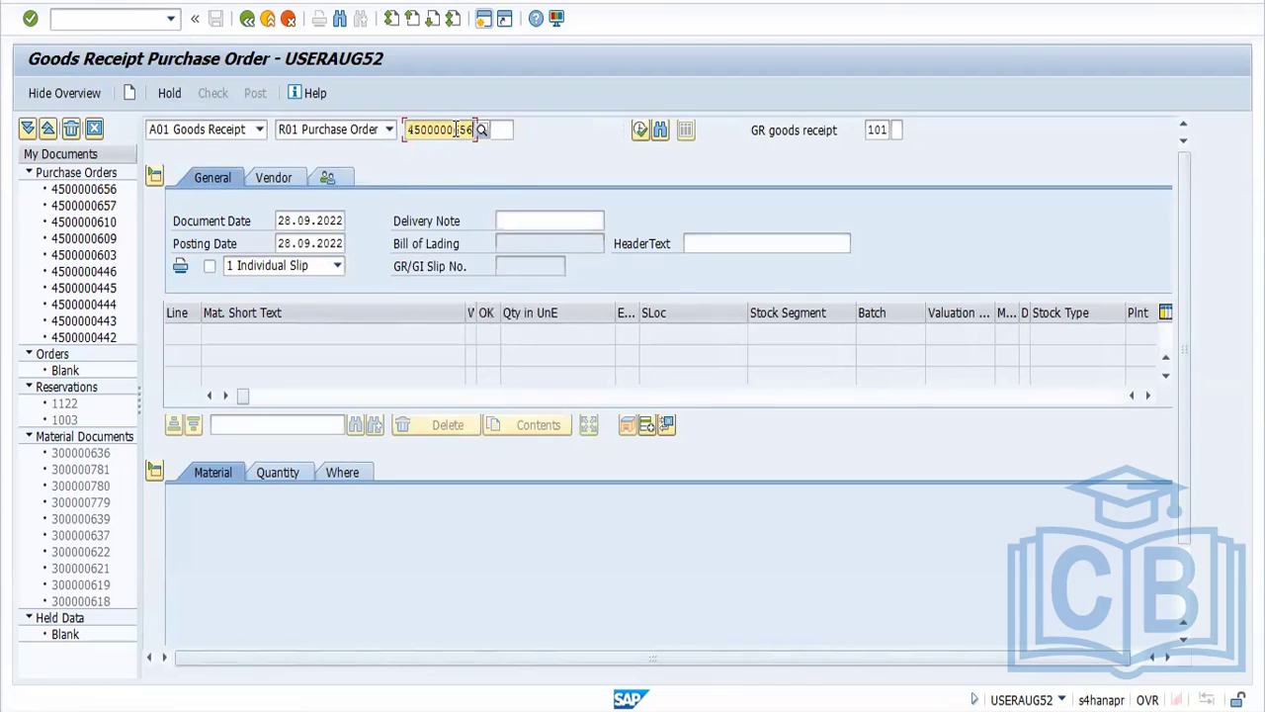
drag(456, 130, 503, 141)
text(707)
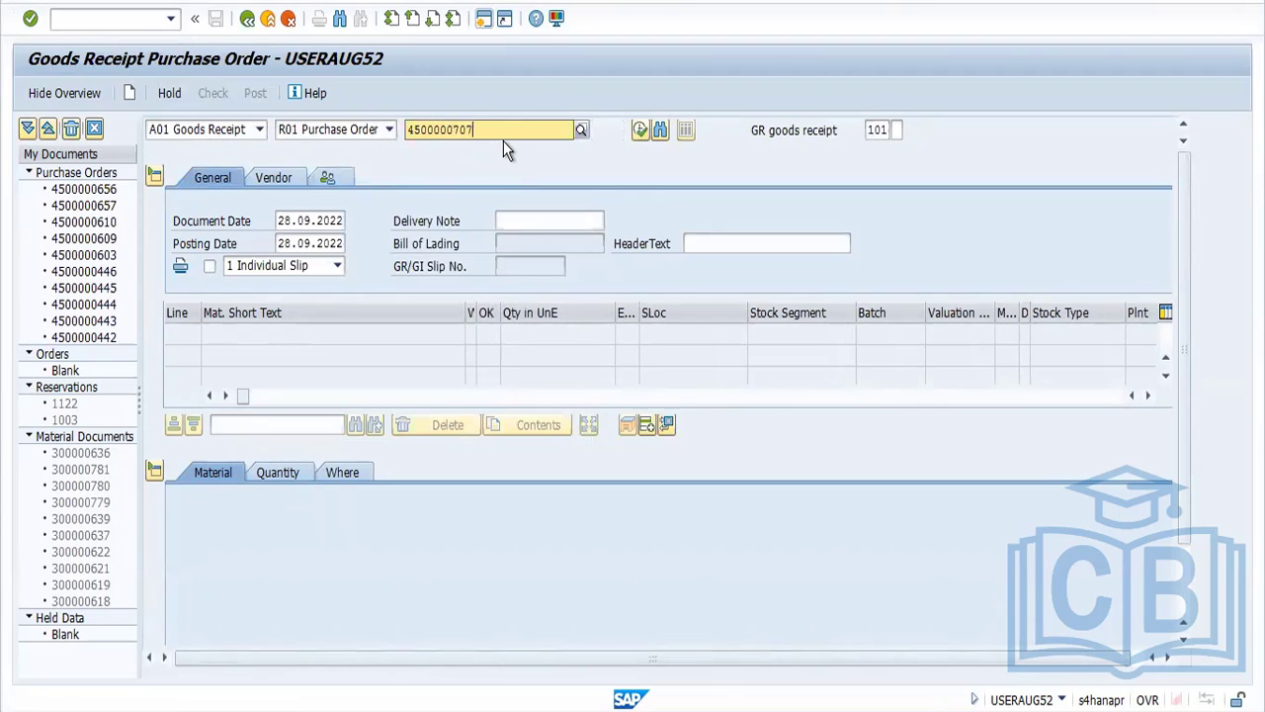
key(Return)
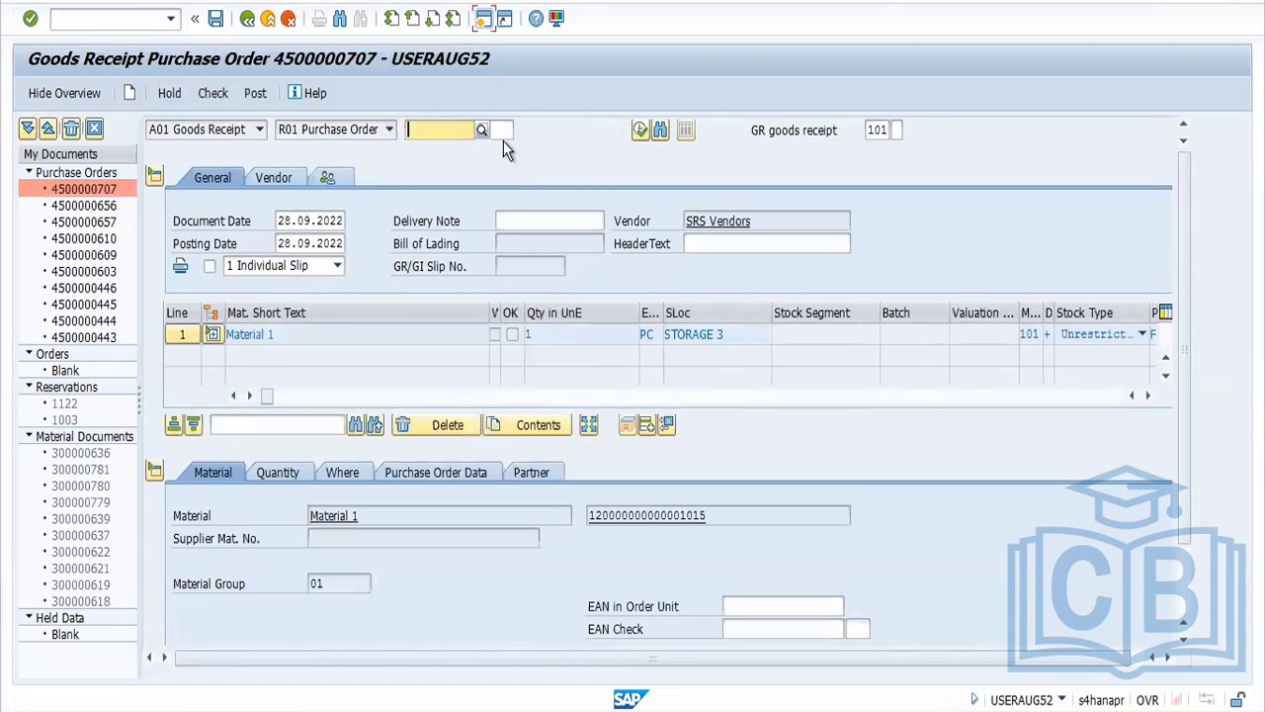
Expand the receipt item to show its component line, and review the item's purchase order data and its plant and storage location details
click(208, 334)
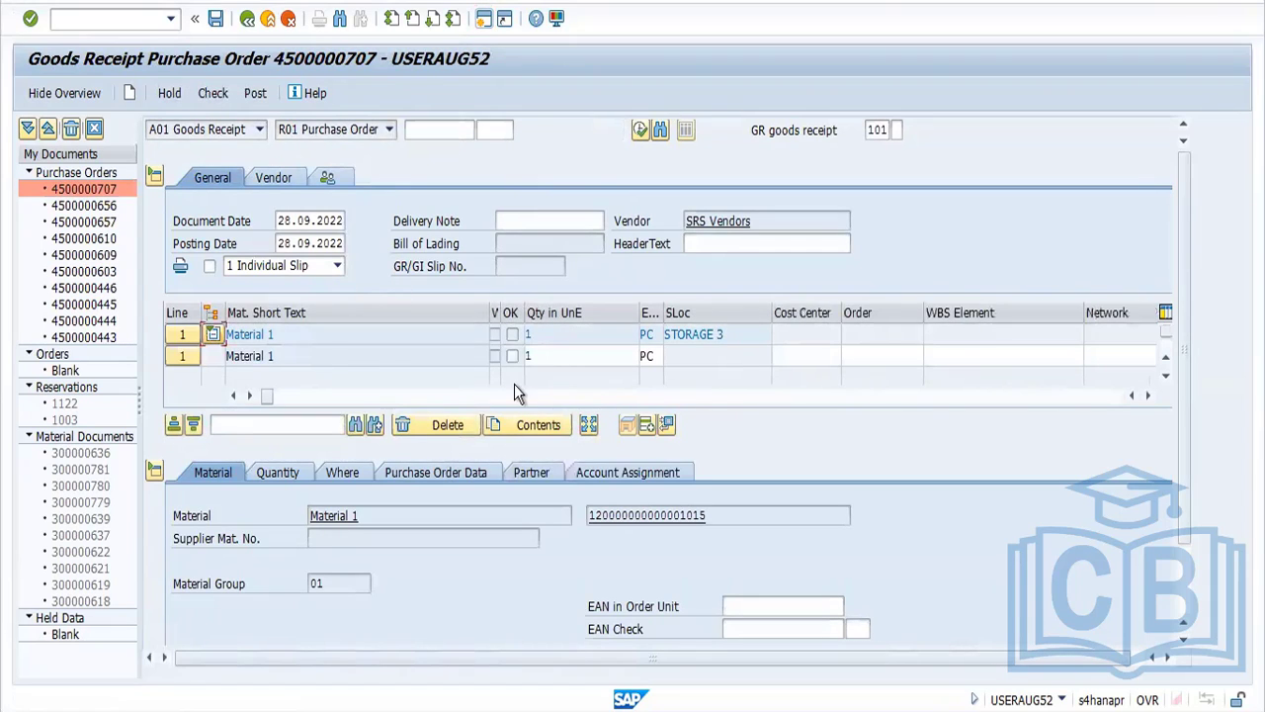
click(410, 474)
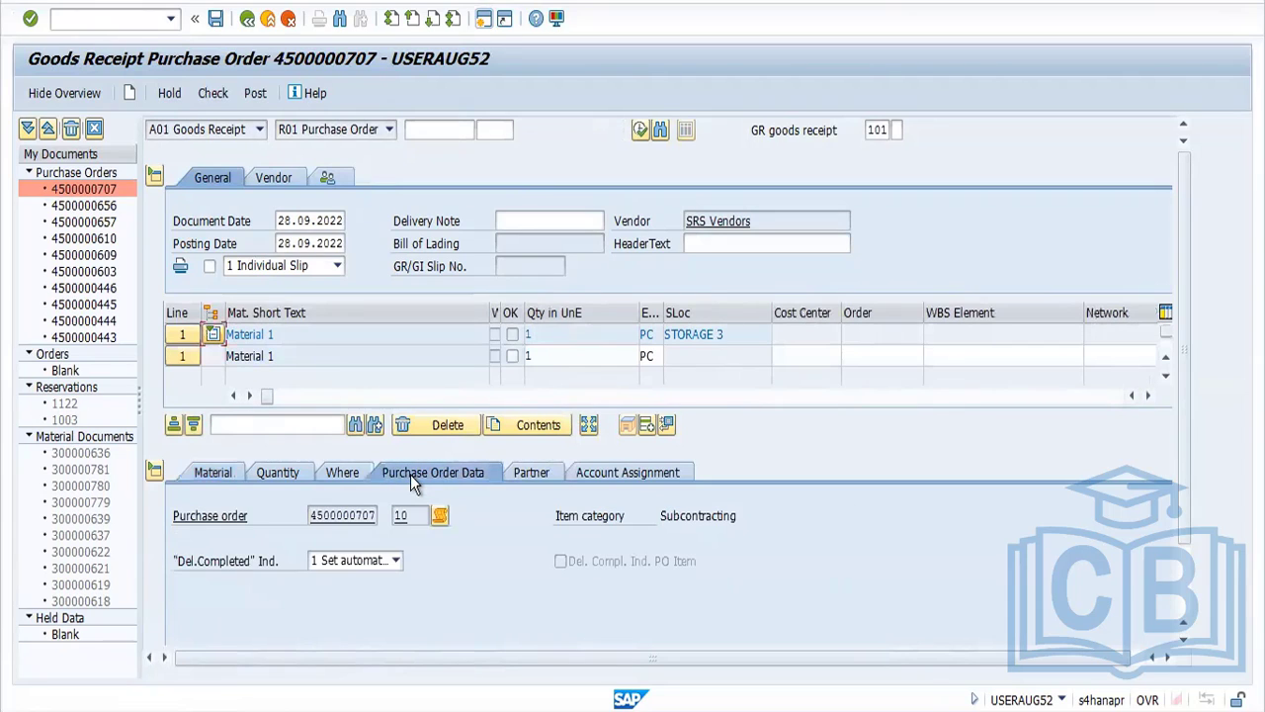
click(349, 479)
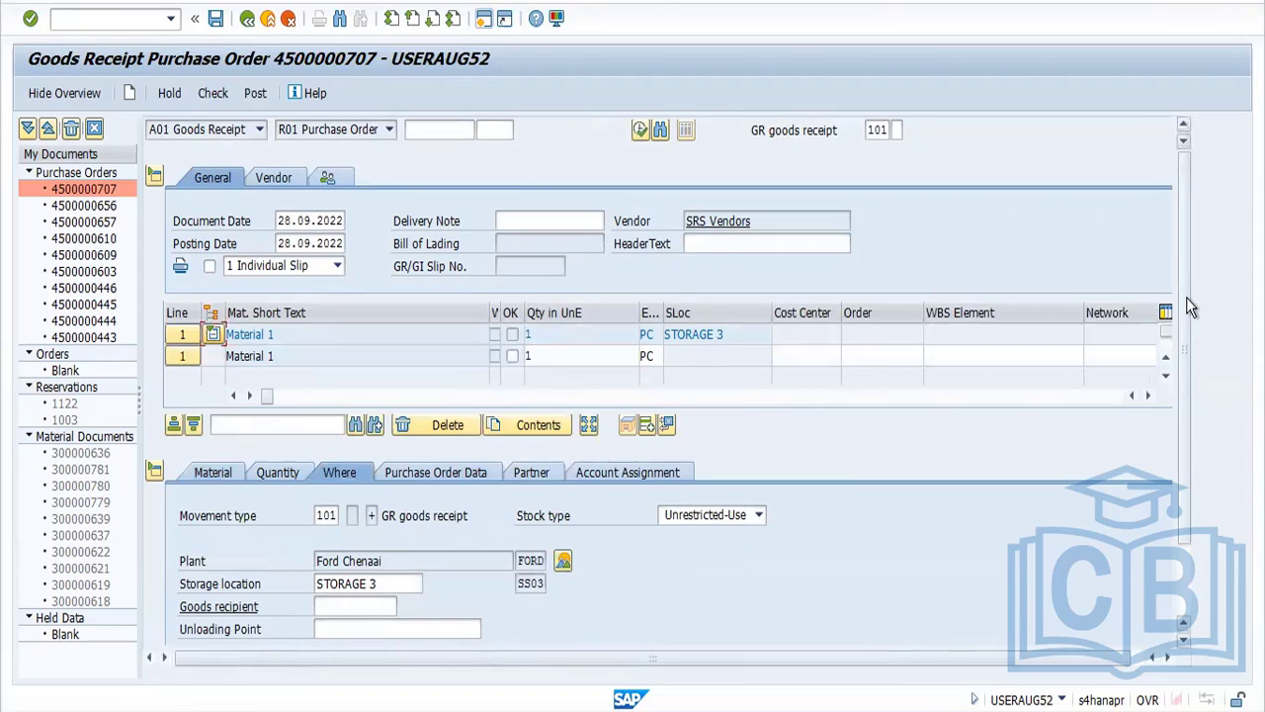
drag(1187, 298, 1205, 498)
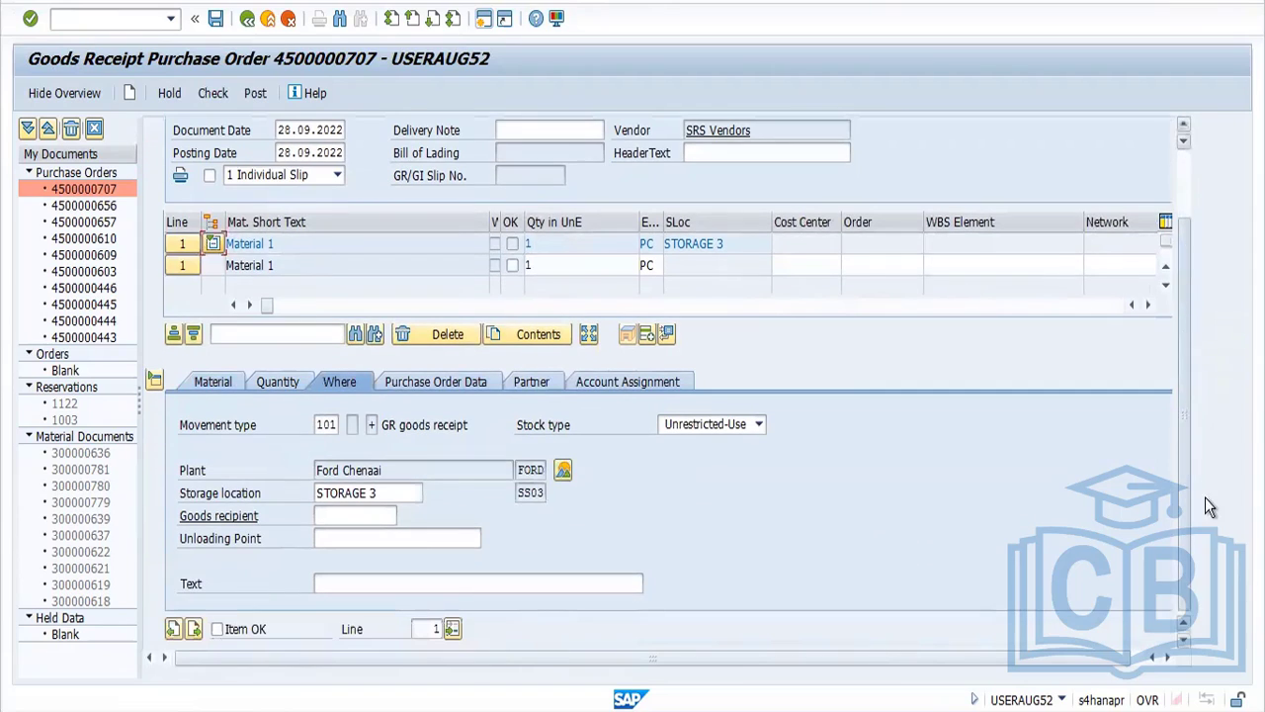
Mark both goods receipt lines as OK, reviewing the component's movement type, and run the document check
click(194, 629)
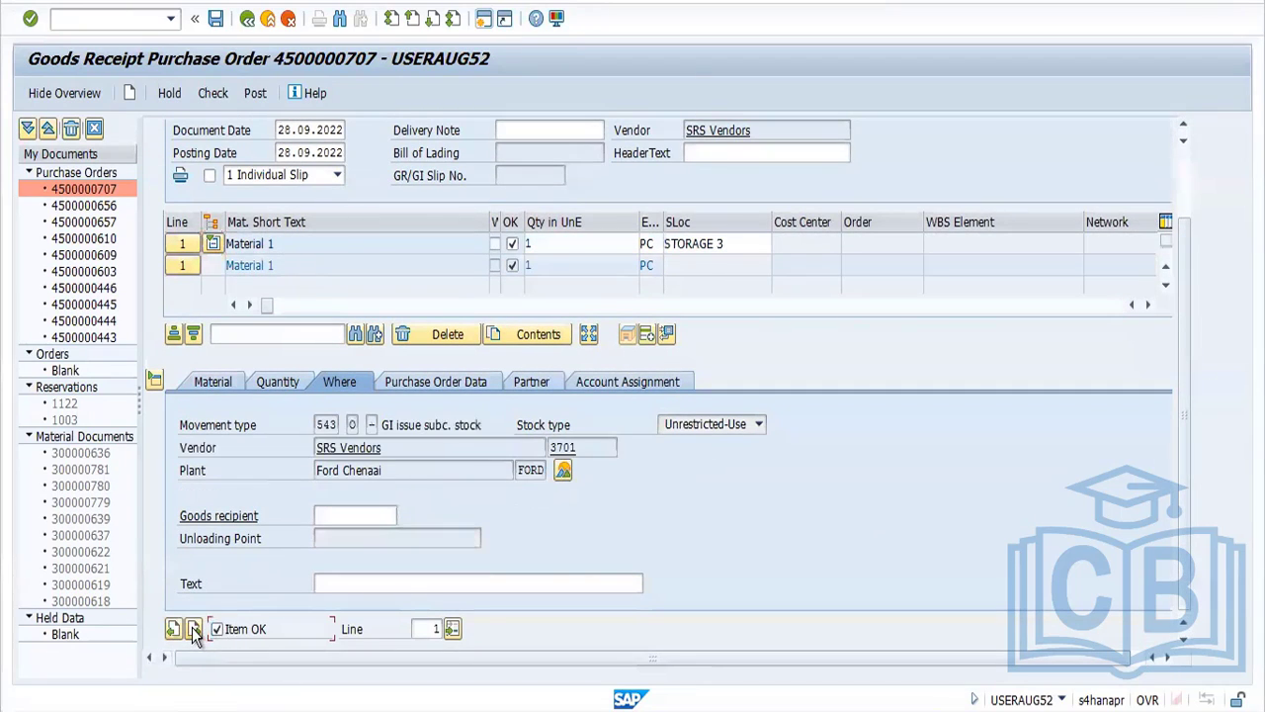
double_click(326, 427)
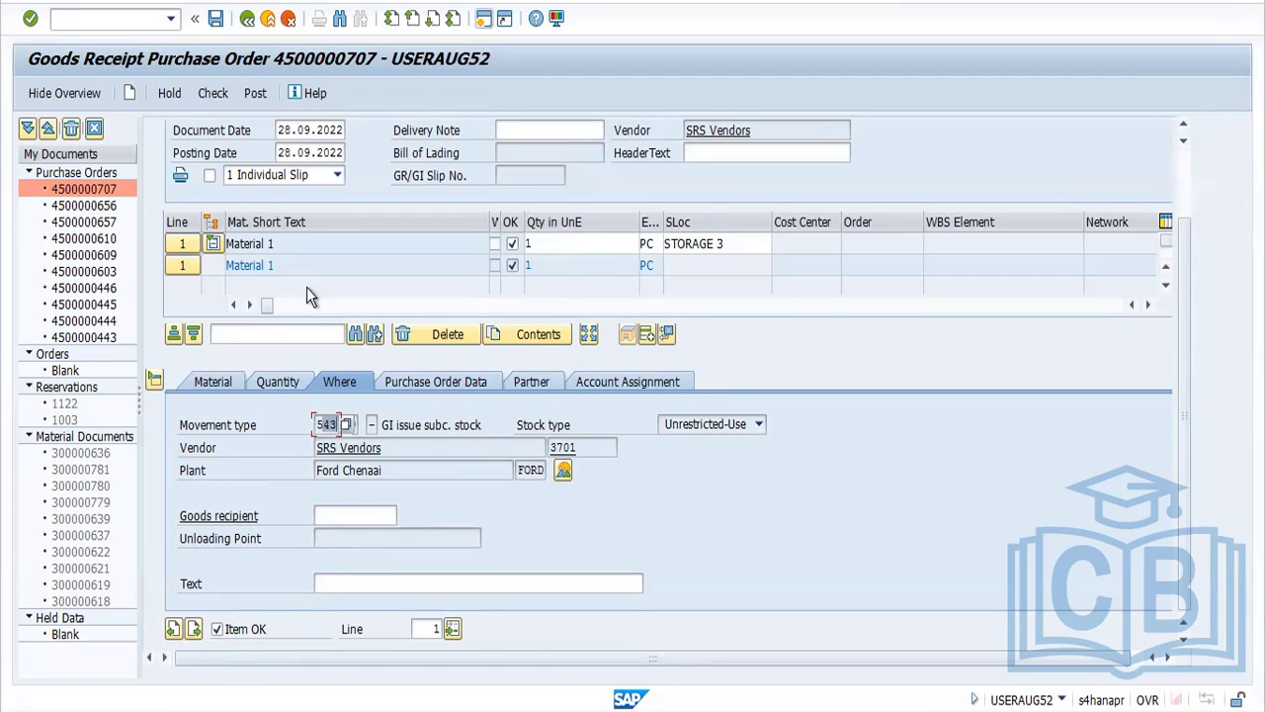
click(174, 630)
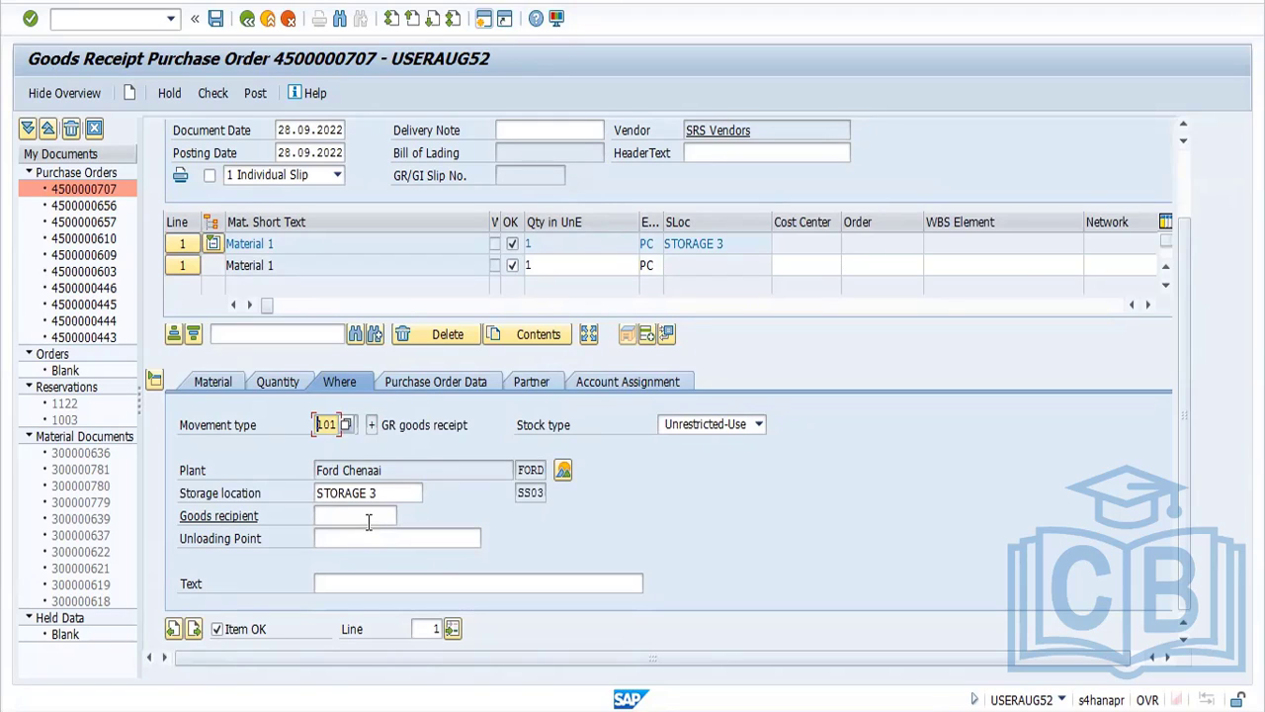
click(220, 103)
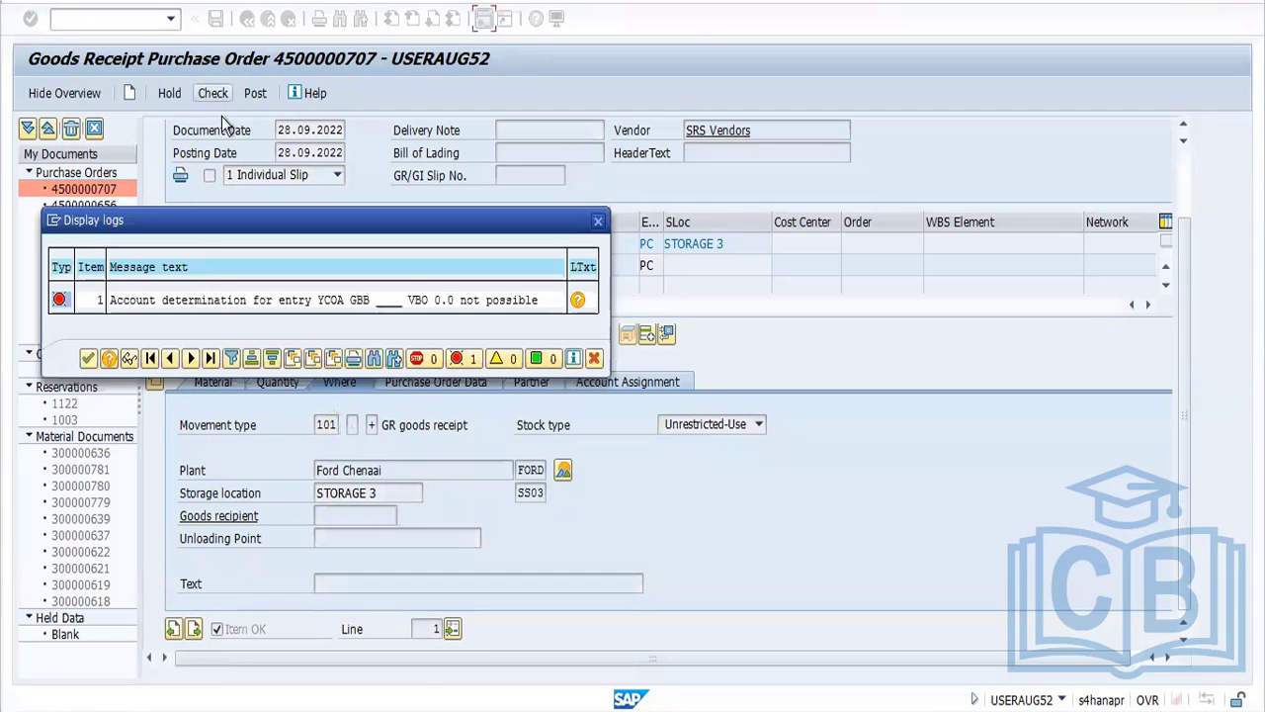
click(88, 358)
Open the automatic postings configuration with transaction OBYC in a new session
click(482, 25)
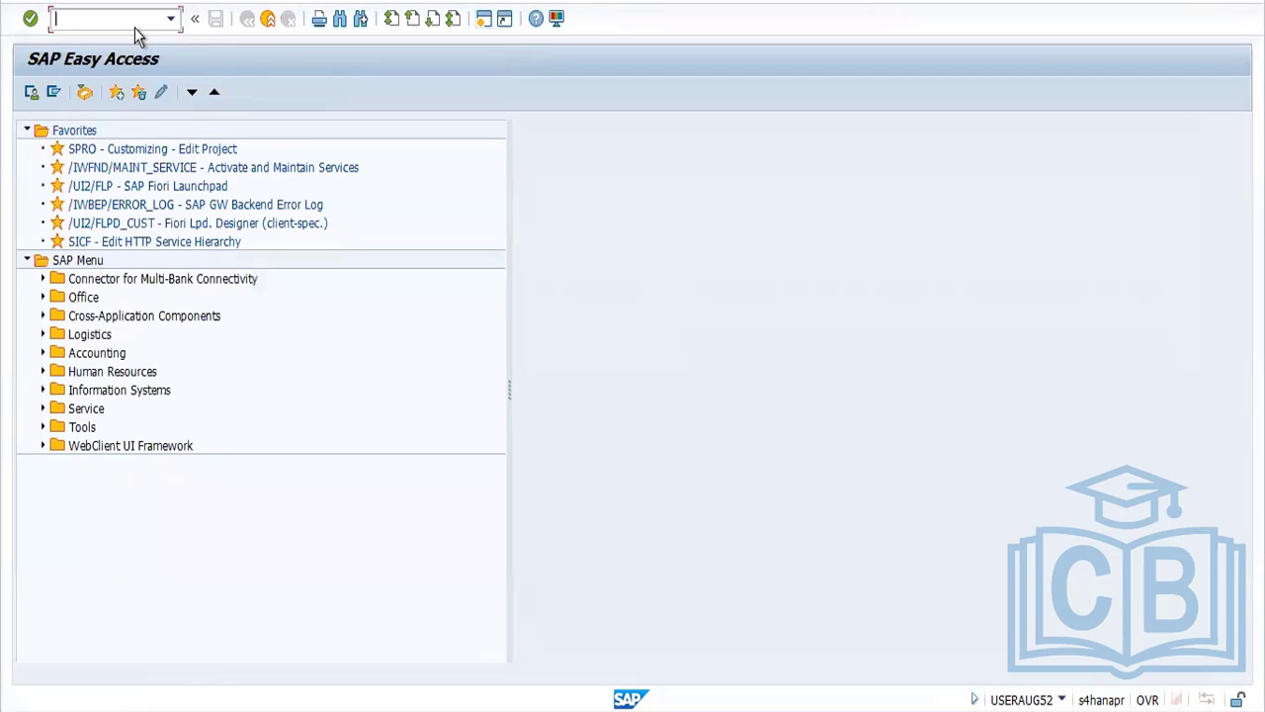
text(OBYC)
key(Return)
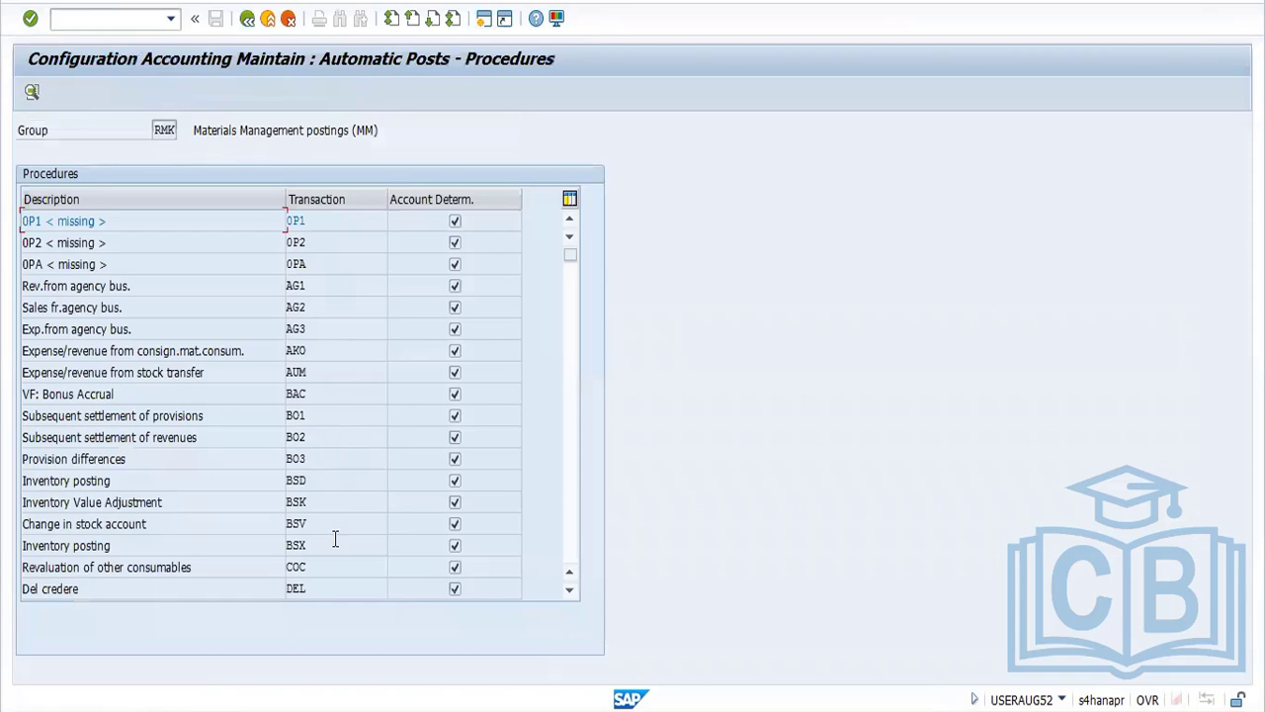
Open the account assignments of procedure GBB, Offsetting entry for inventory posting, for chart of accounts YCOA
click(572, 590)
click(572, 590)
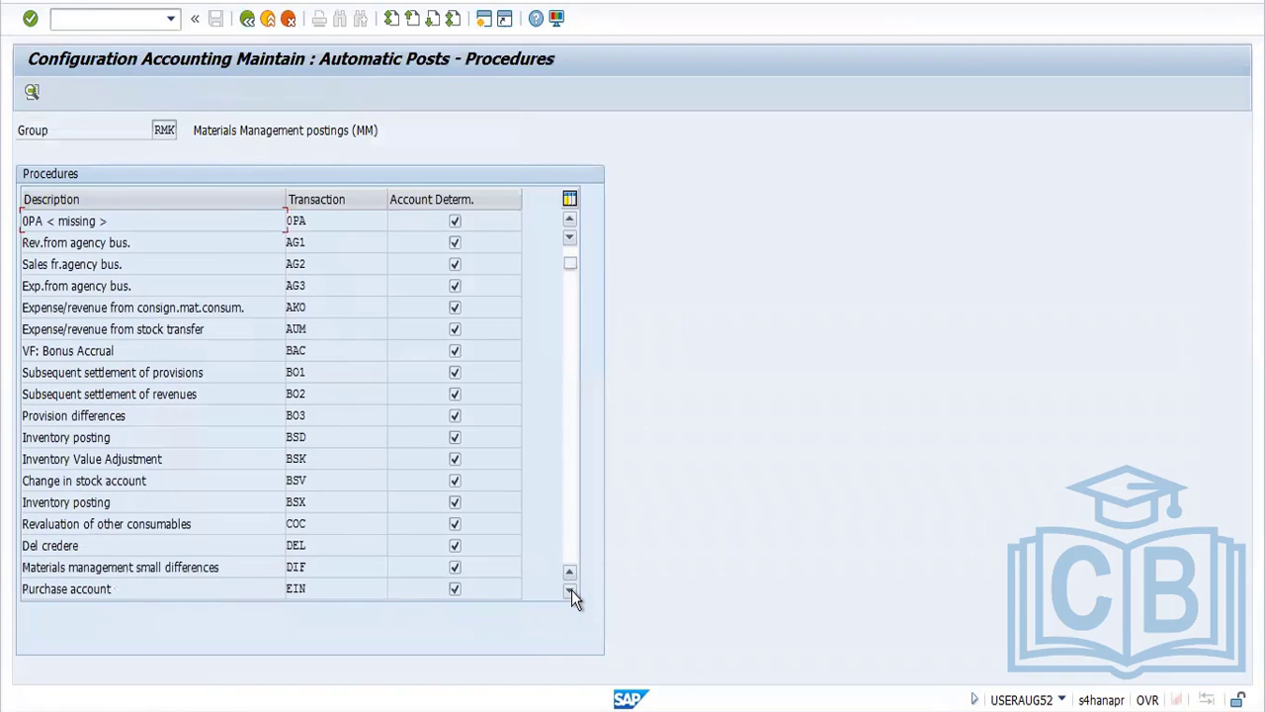
click(571, 590)
click(571, 590)
click(572, 590)
click(572, 590)
click(572, 590)
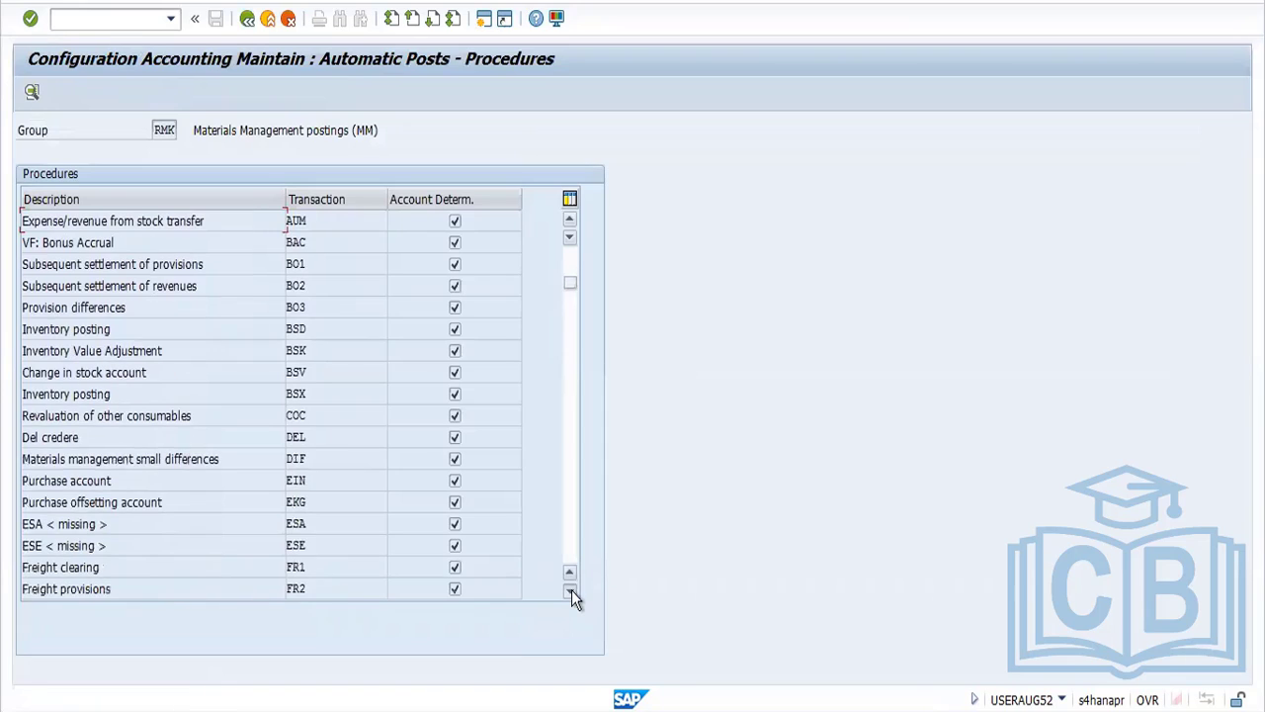
click(571, 590)
click(571, 590)
click(572, 591)
click(571, 590)
click(571, 590)
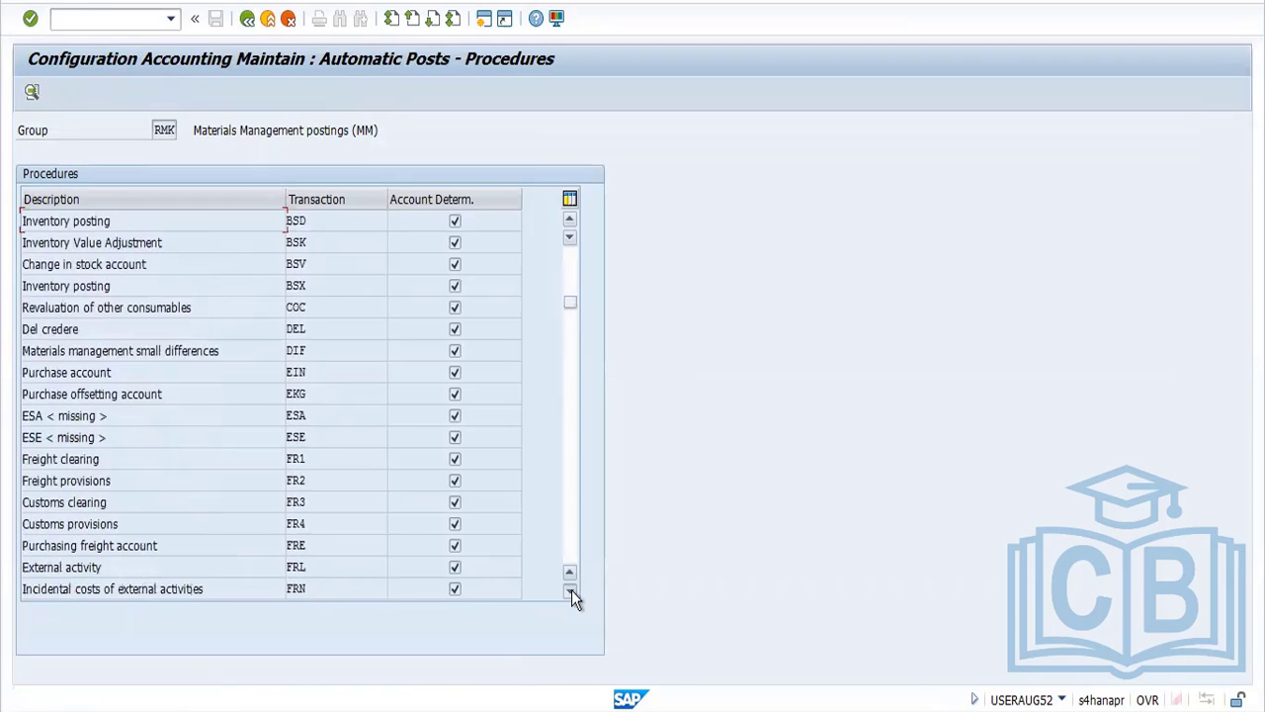
click(571, 590)
click(571, 591)
click(572, 590)
click(572, 590)
click(571, 590)
click(571, 590)
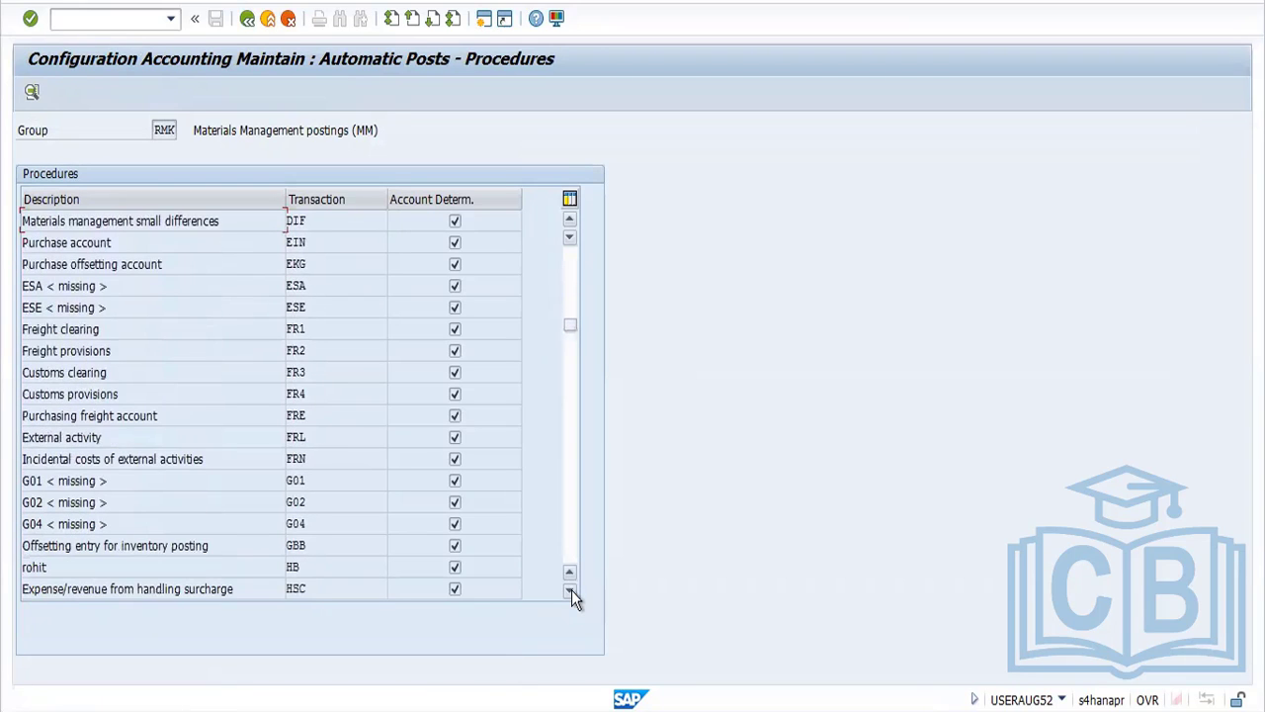
double_click(305, 545)
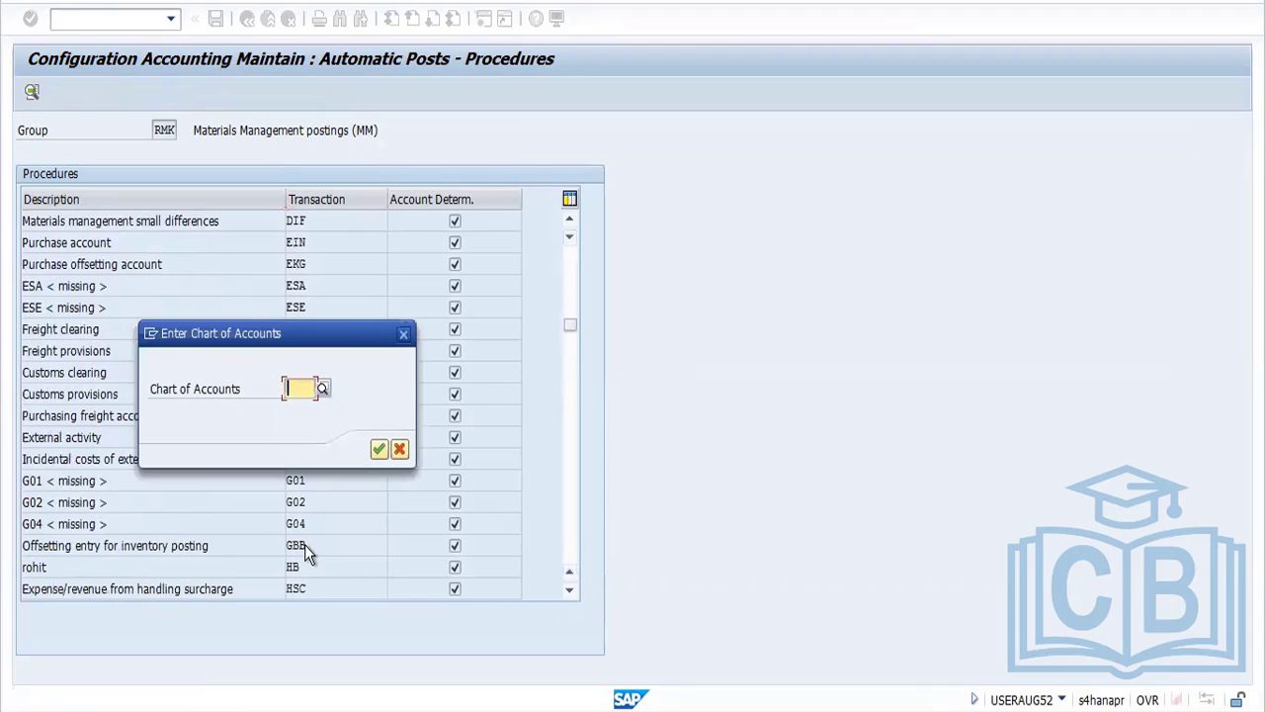
click(294, 389)
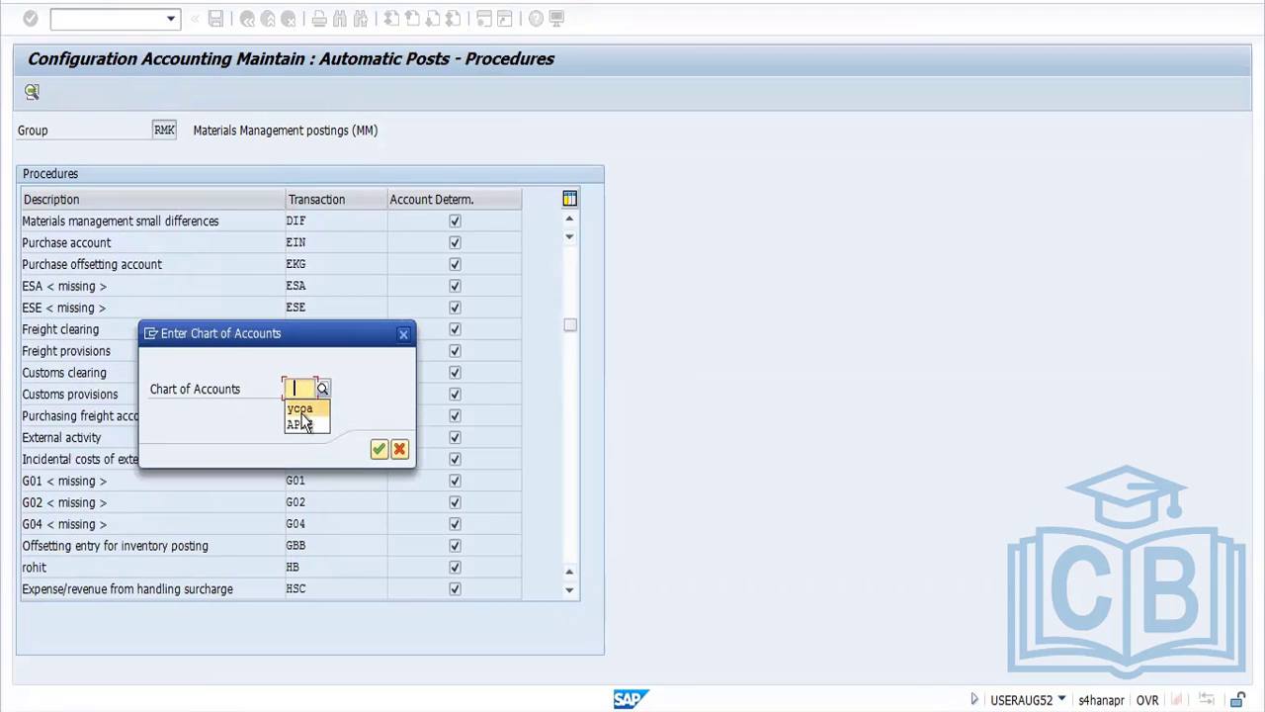
click(300, 409)
key(Return)
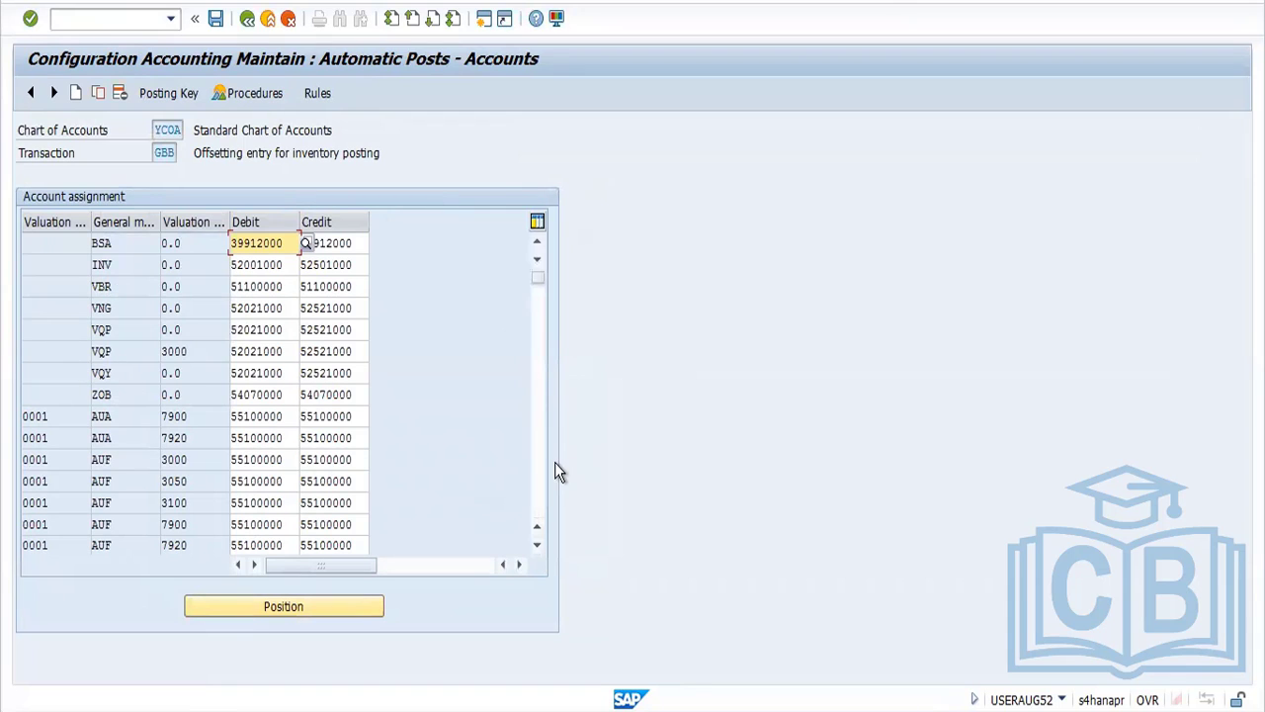
Return to the goods receipt session and read the error log of the component line
key(alt+Tab)
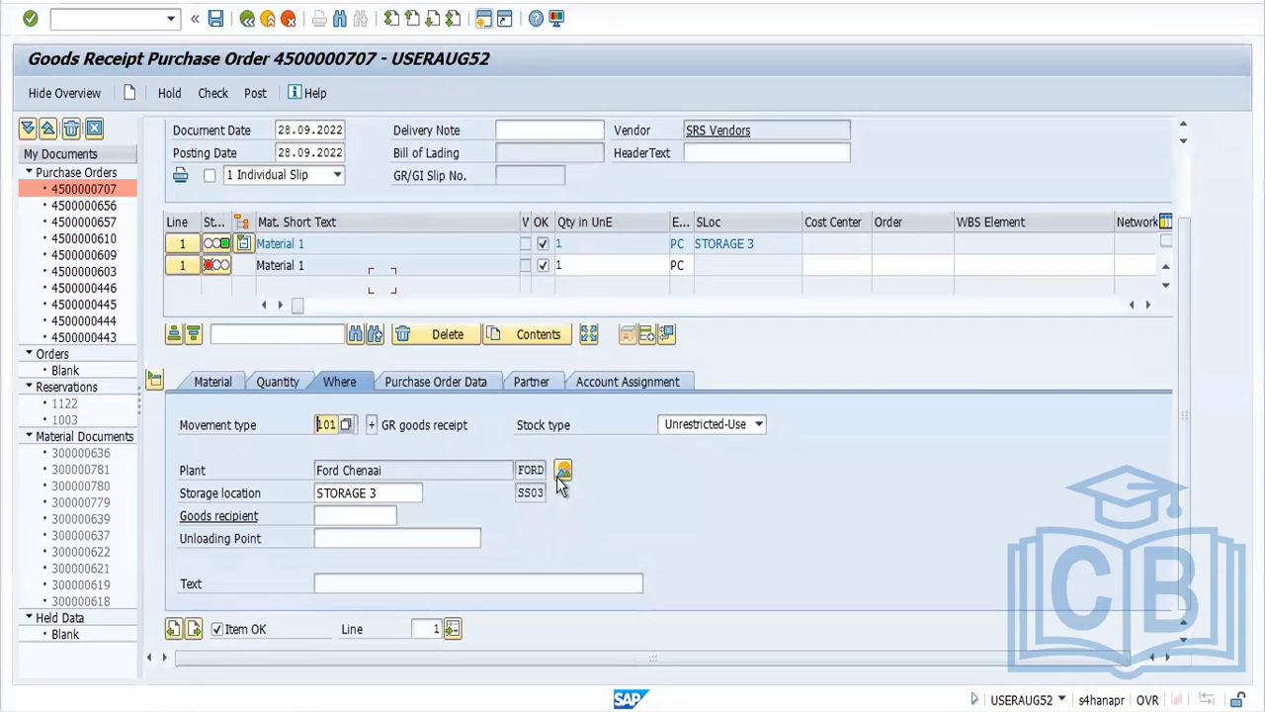
click(203, 268)
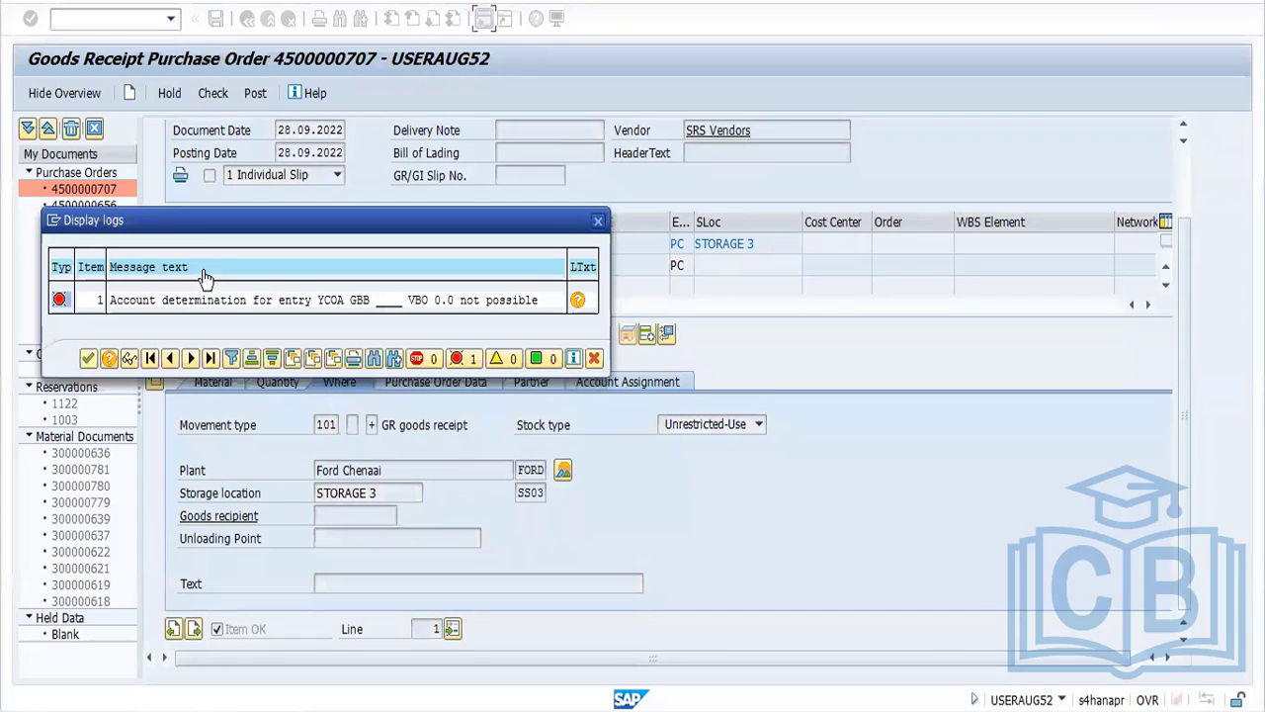
key(alt+Tab)
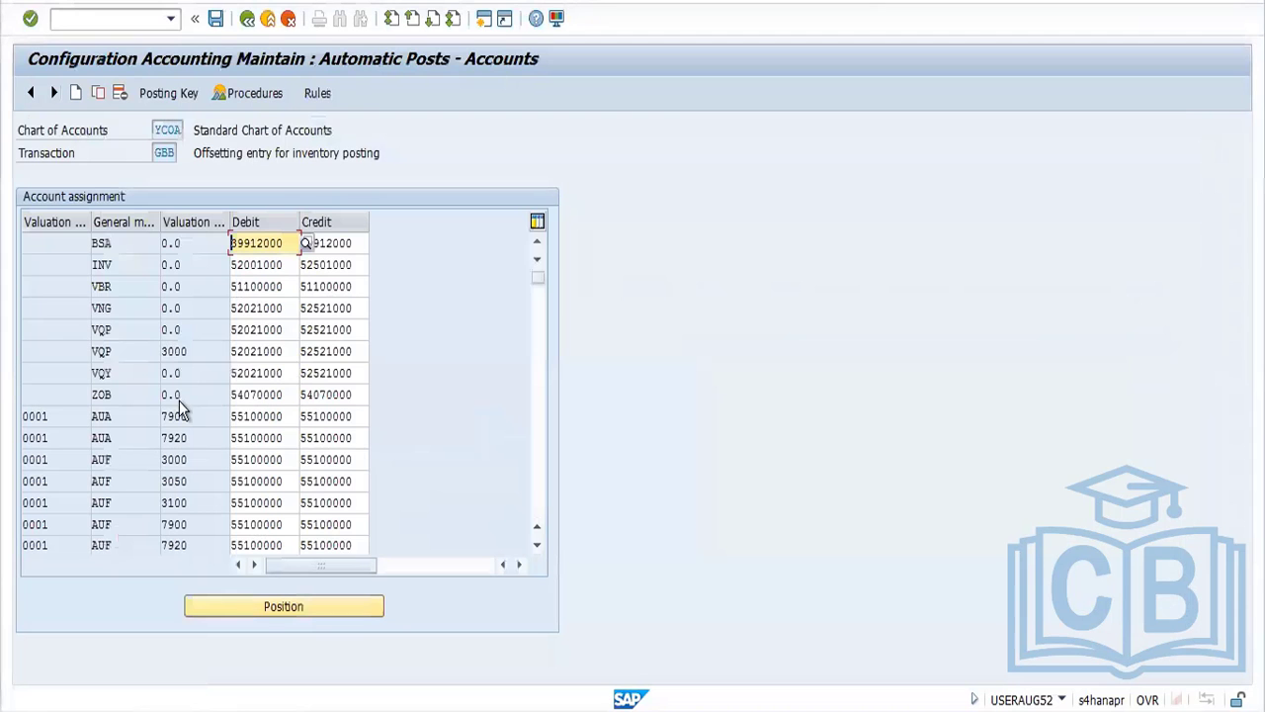
In the GBB account assignments, copy the 0001 VBO entry for valuation class 3000, give the copy valuation class 0.0, and save
click(541, 503)
click(542, 502)
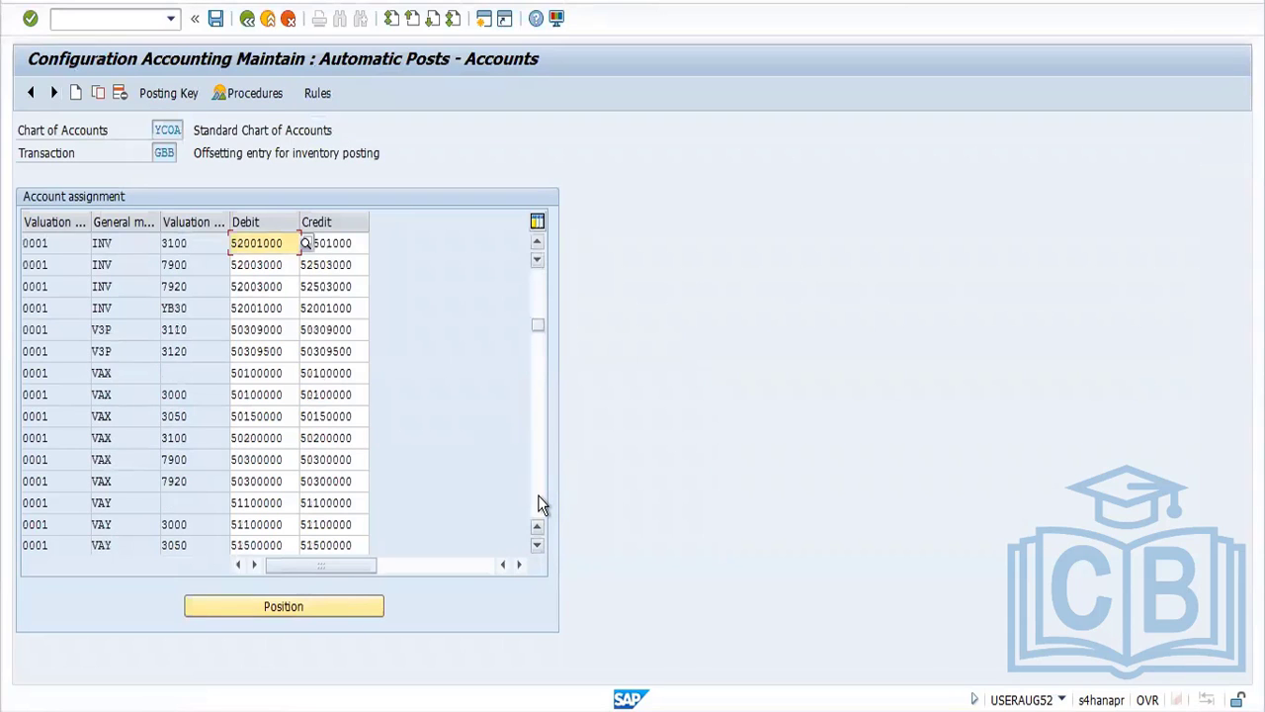
click(542, 502)
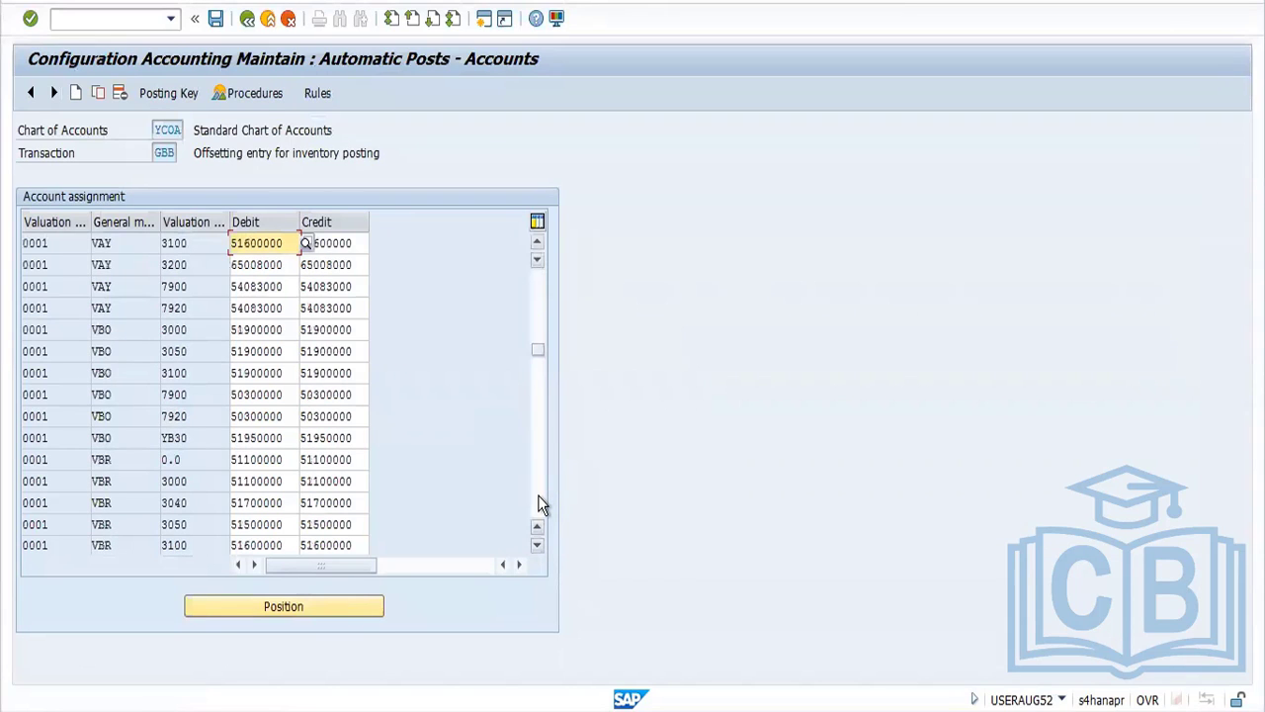
click(116, 332)
click(98, 93)
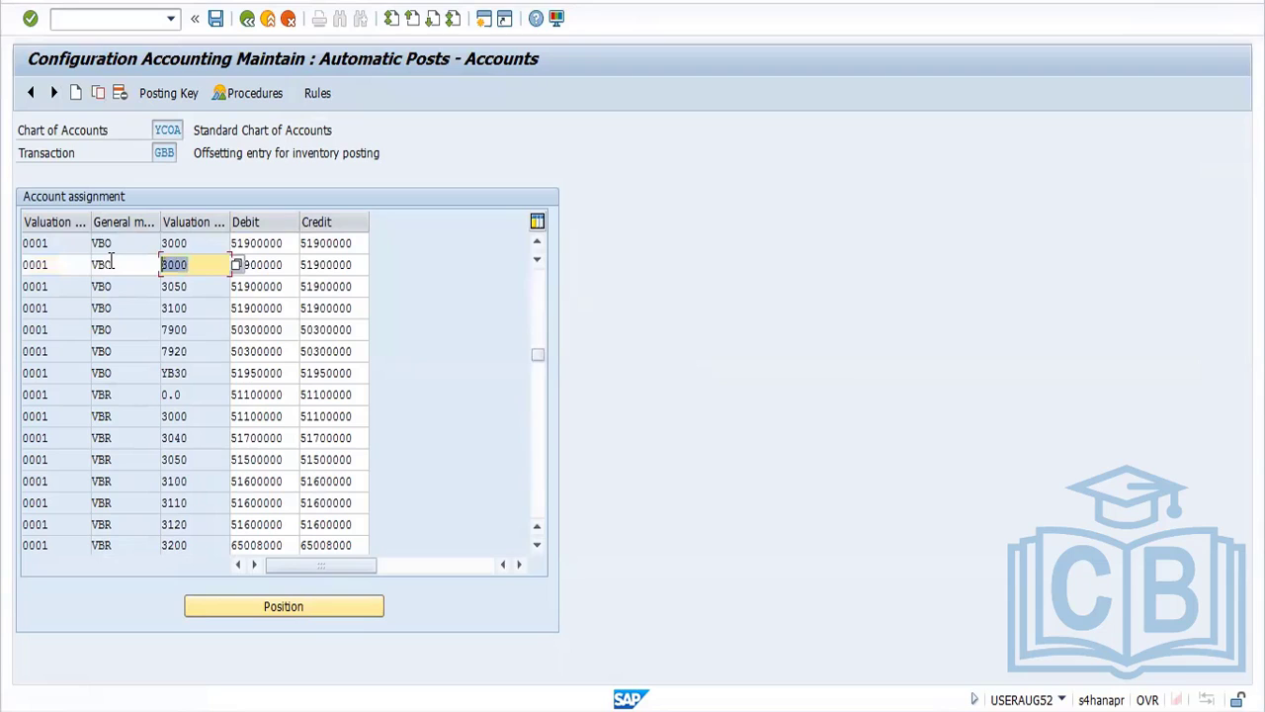
key(BackSpace)
click(174, 285)
key(Return)
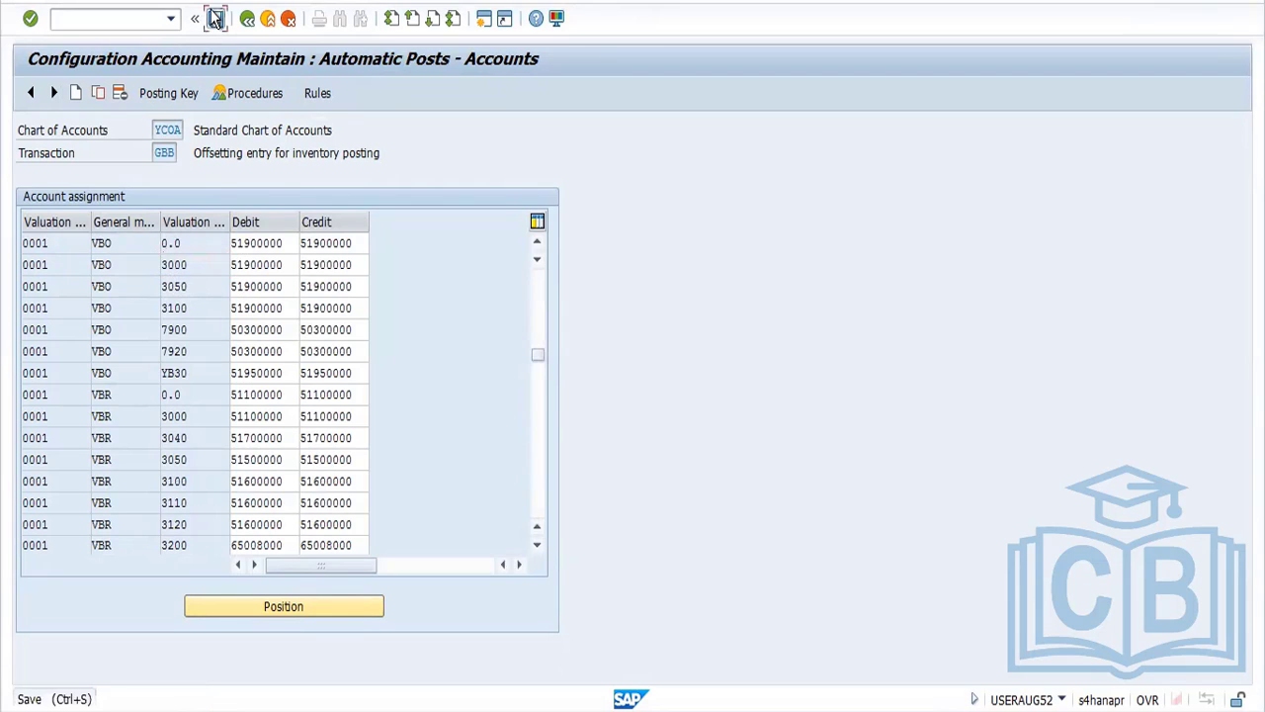
click(215, 18)
click(276, 314)
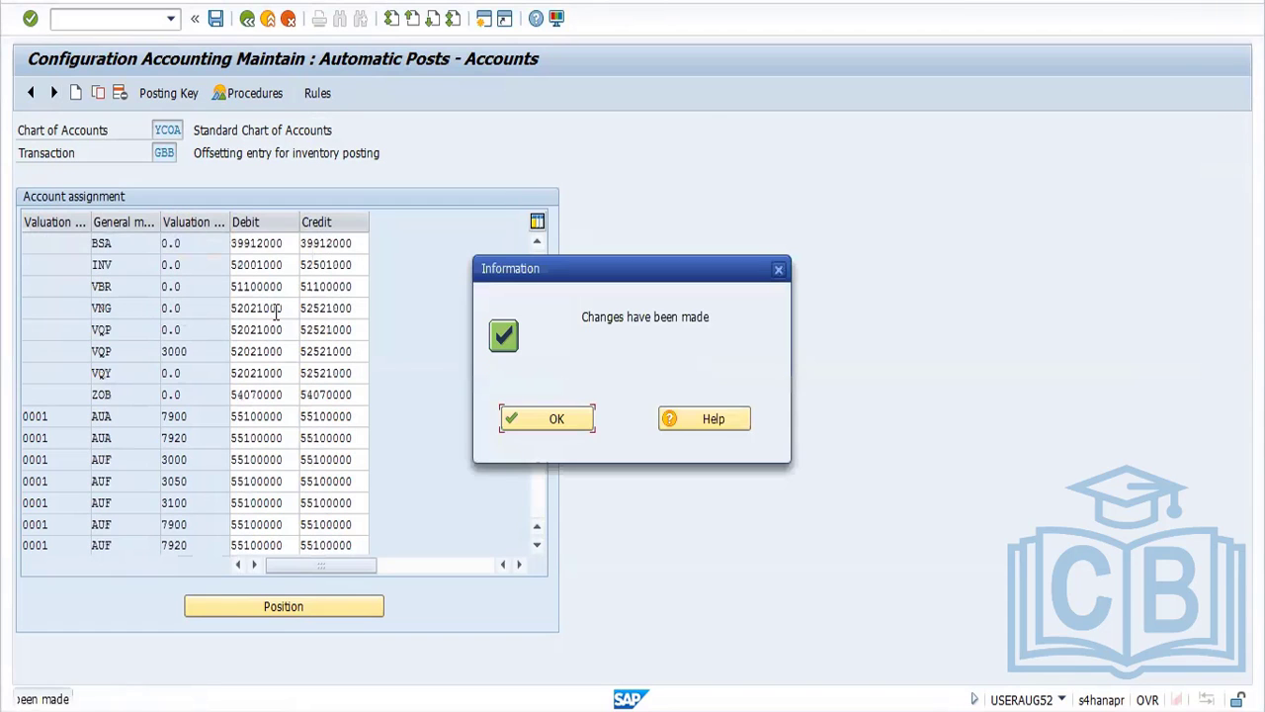
Return to the goods receipt session, check the document again, and read the error log
click(546, 420)
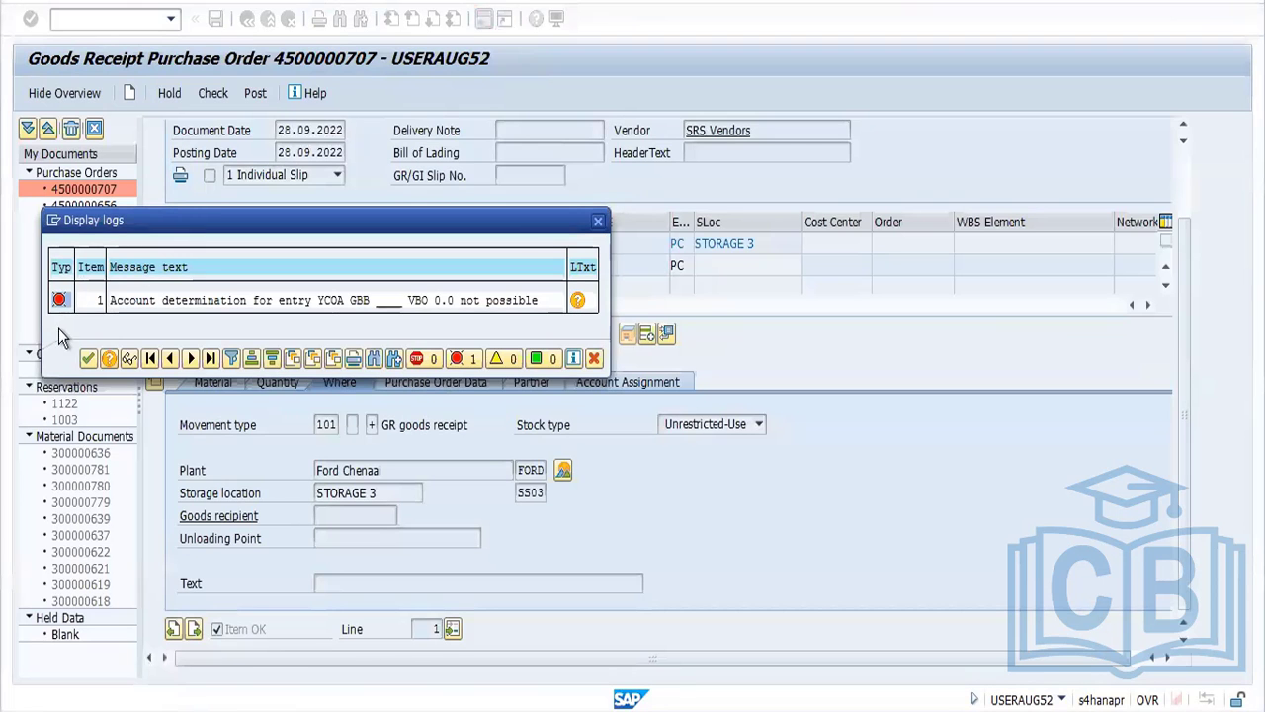
click(88, 358)
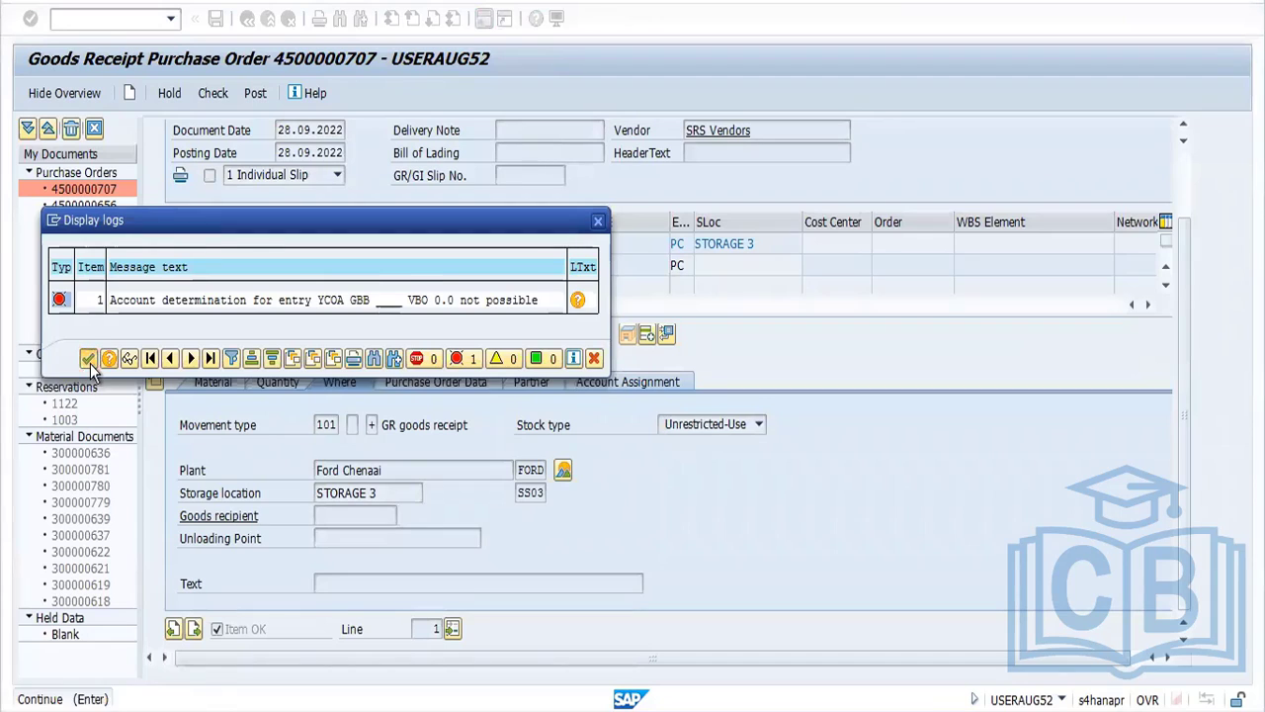
click(213, 94)
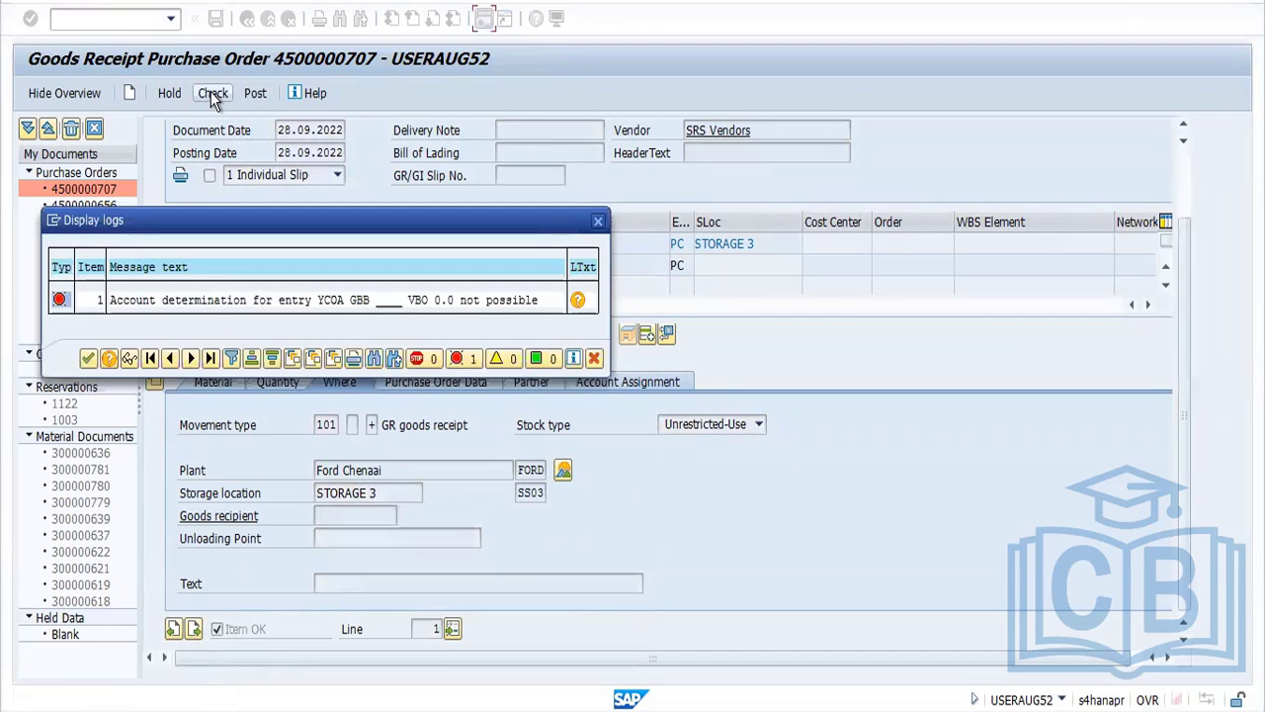
click(87, 360)
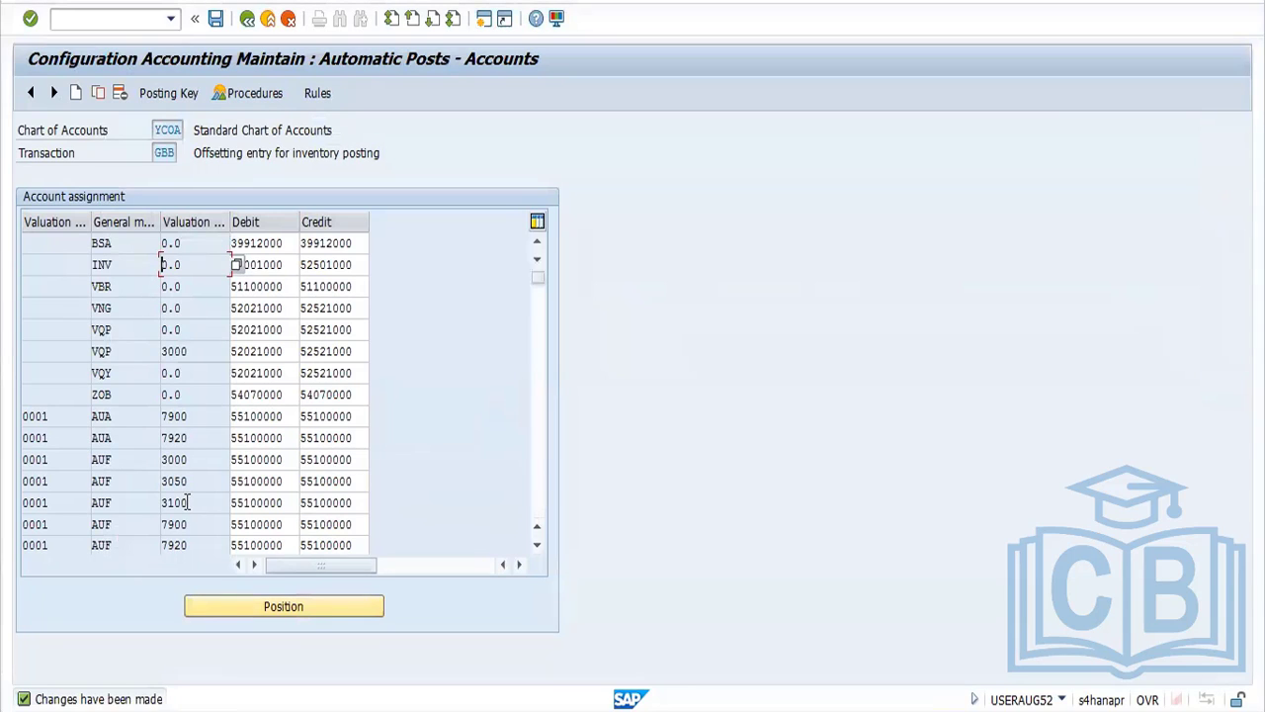
In the GBB assignments, copy the 0001 VBO entry for valuation class 0.0 with a blank valuation grouping code and save to request A4HK902473
scroll(541, 480, down, 15)
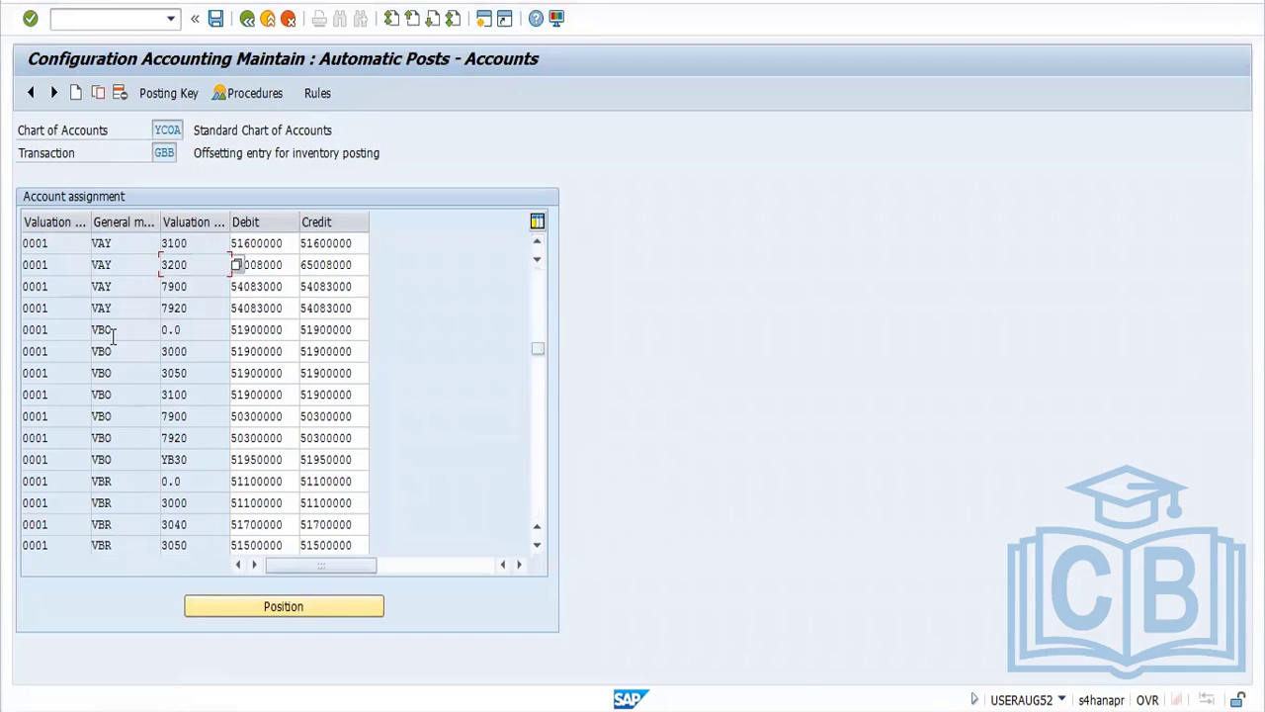
click(110, 332)
click(98, 93)
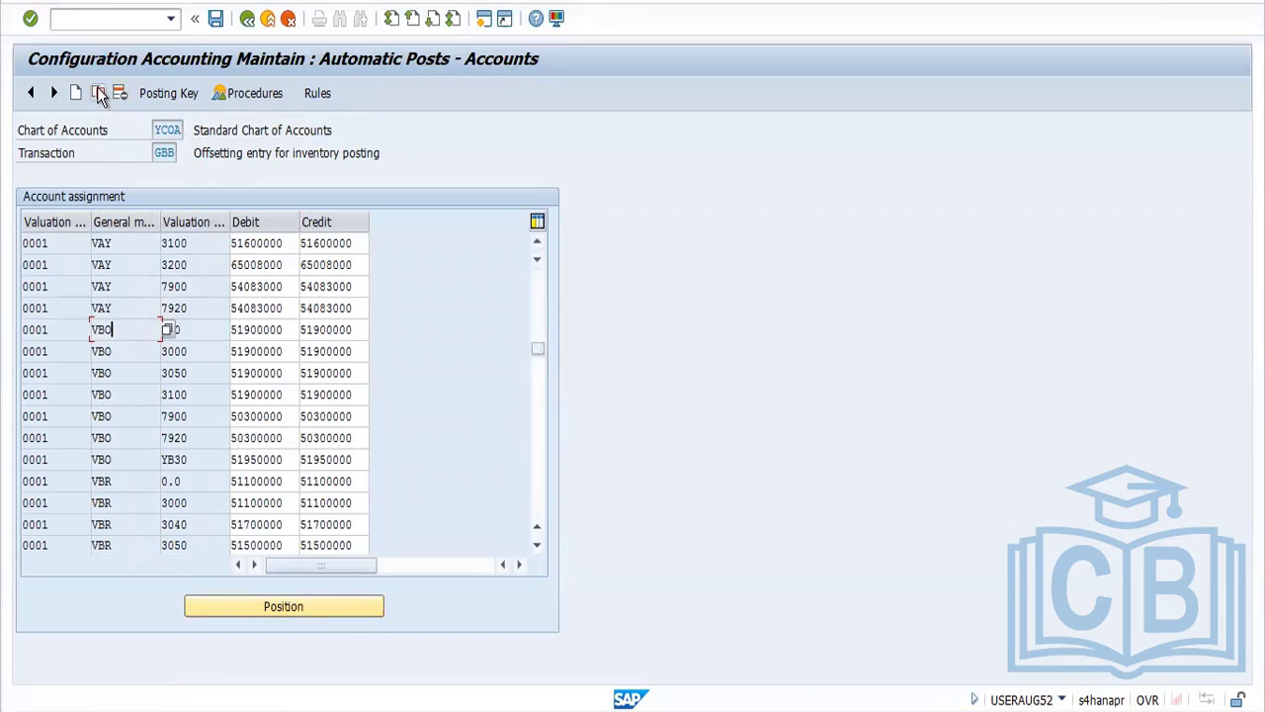
drag(63, 263, 15, 285)
key(BackSpace)
key(Return)
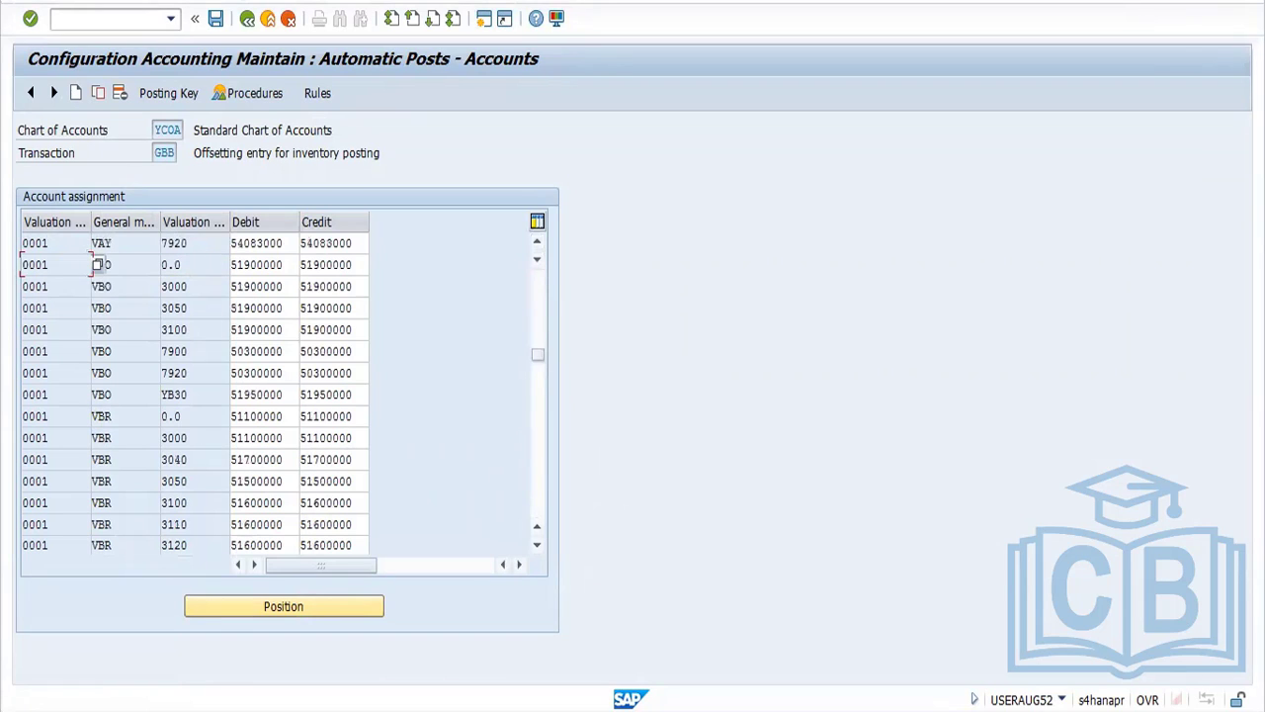
click(220, 23)
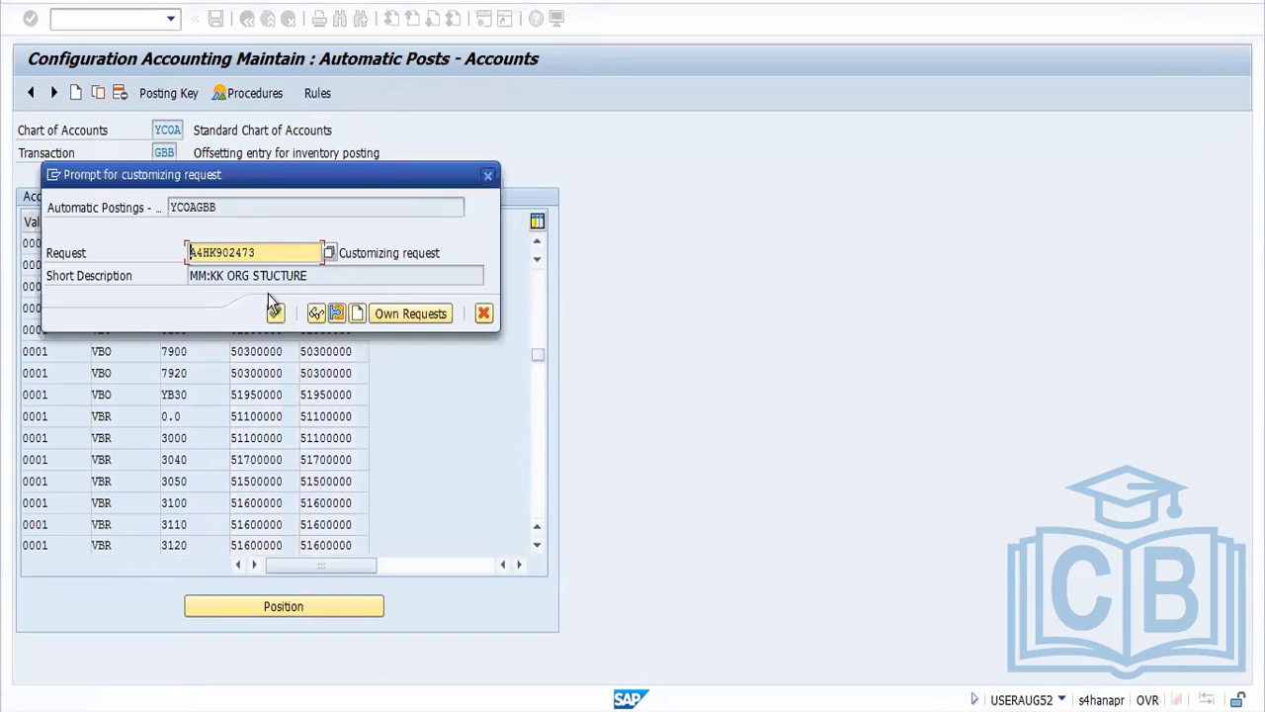
click(273, 309)
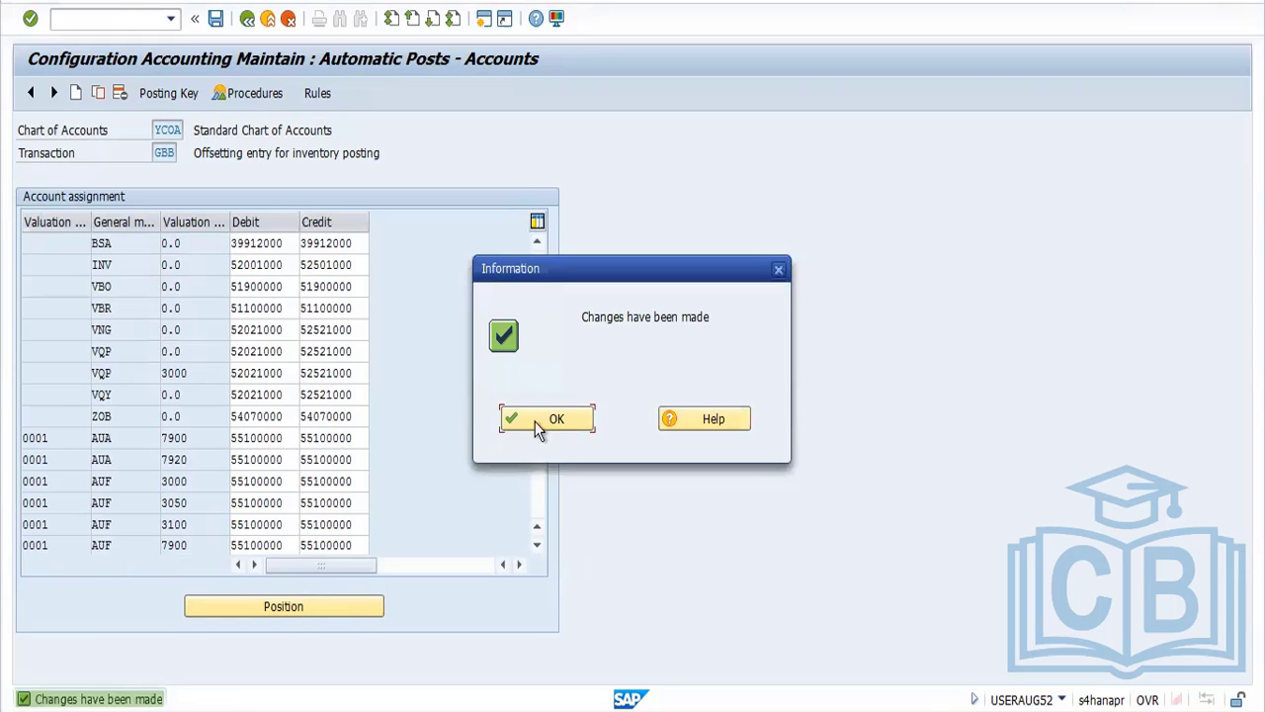
click(535, 421)
Check the goods receipt again, try to post it, and read the resulting error log
key(alt+Tab)
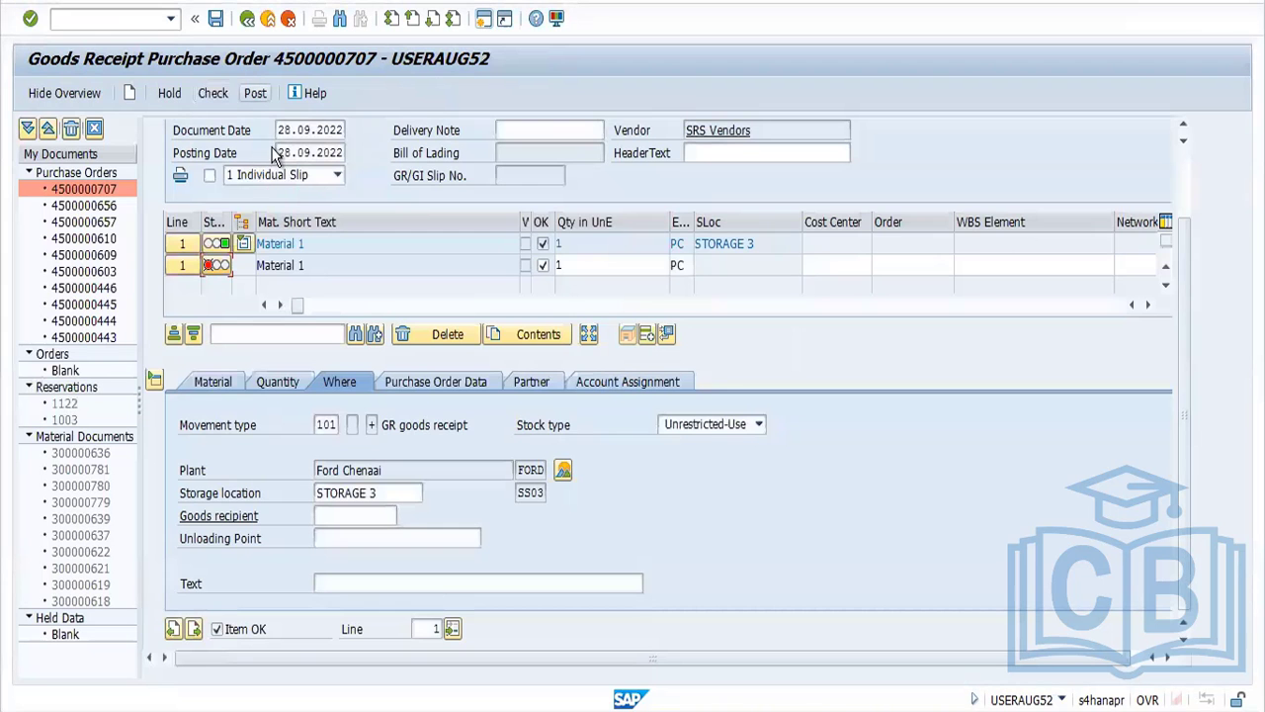
click(214, 93)
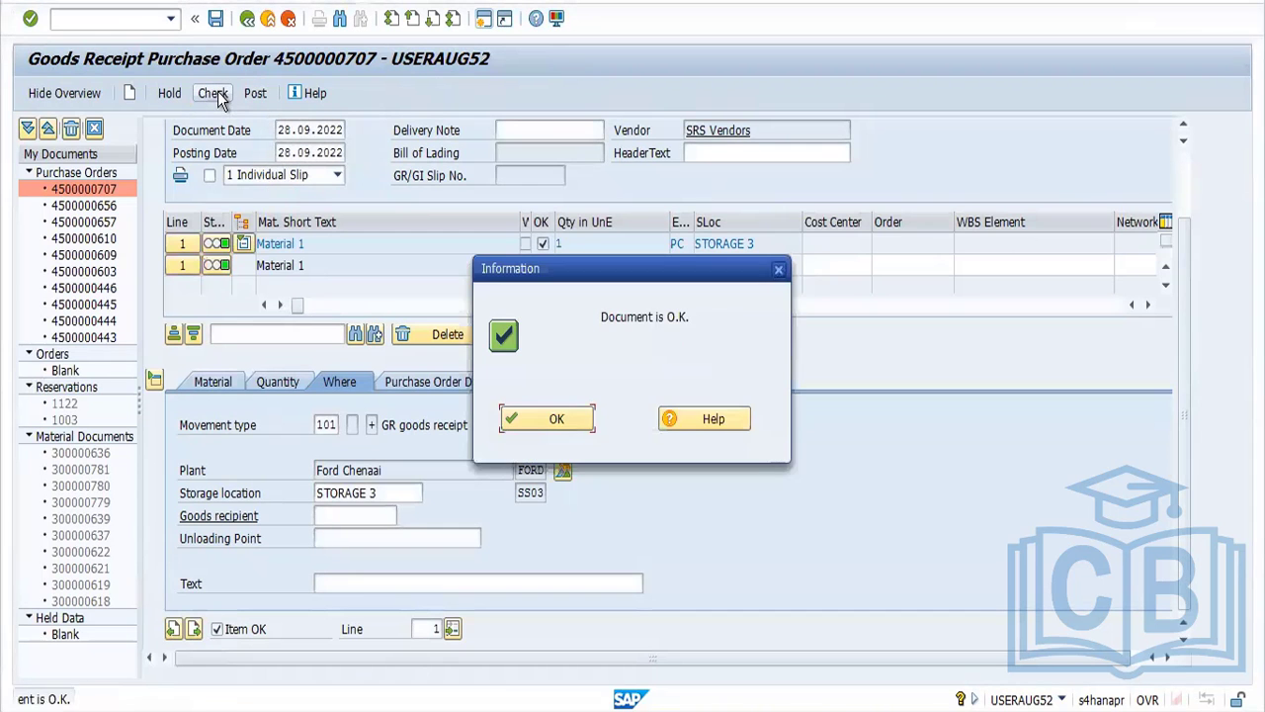
click(535, 415)
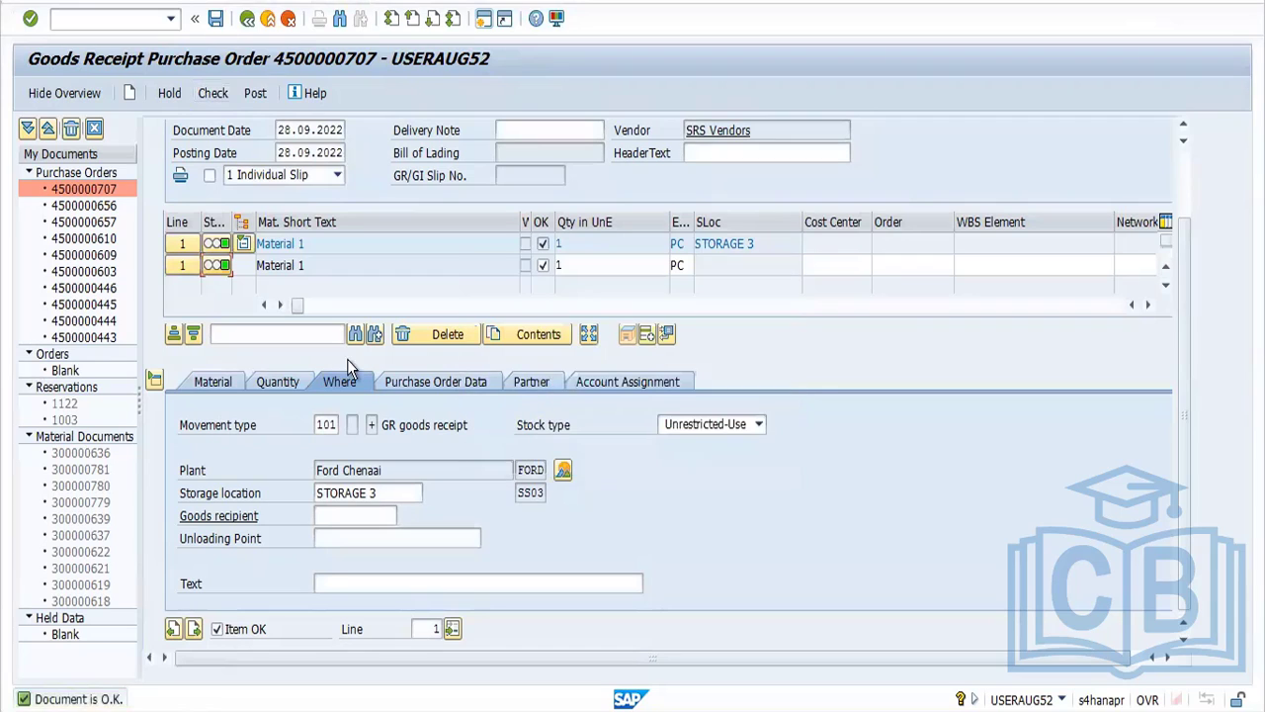
click(254, 95)
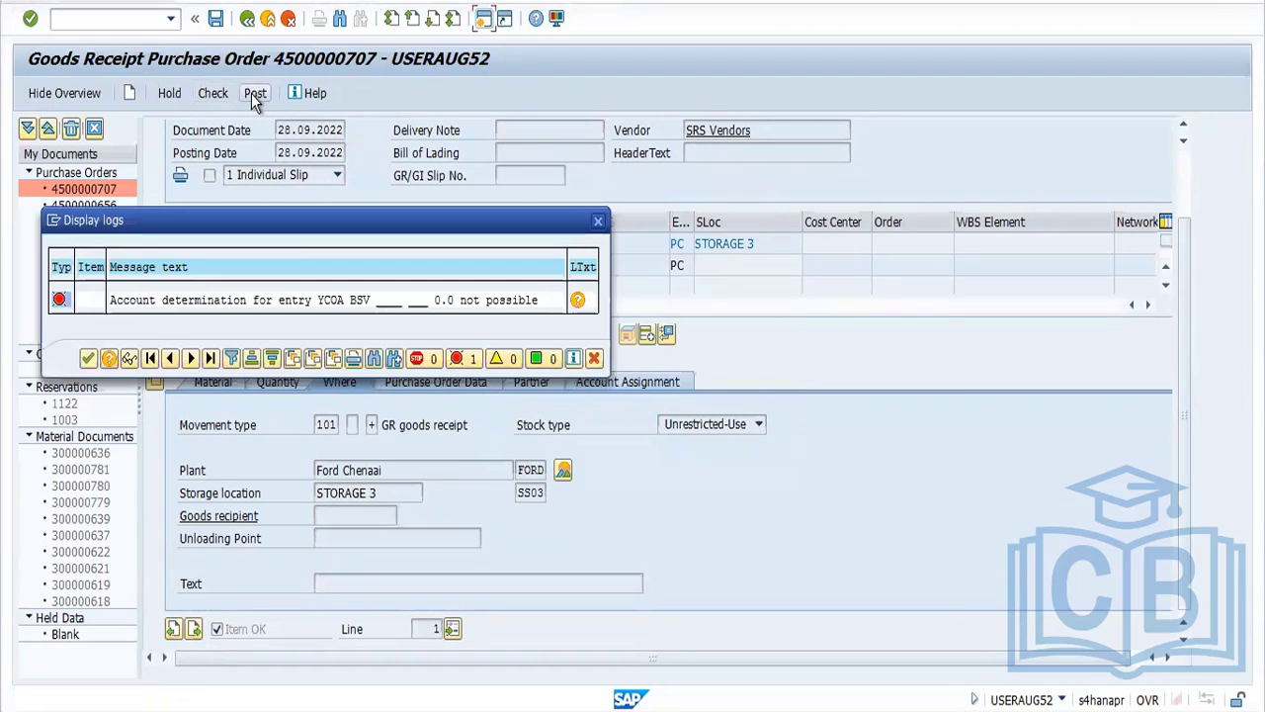
double_click(290, 301)
key(alt+Tab)
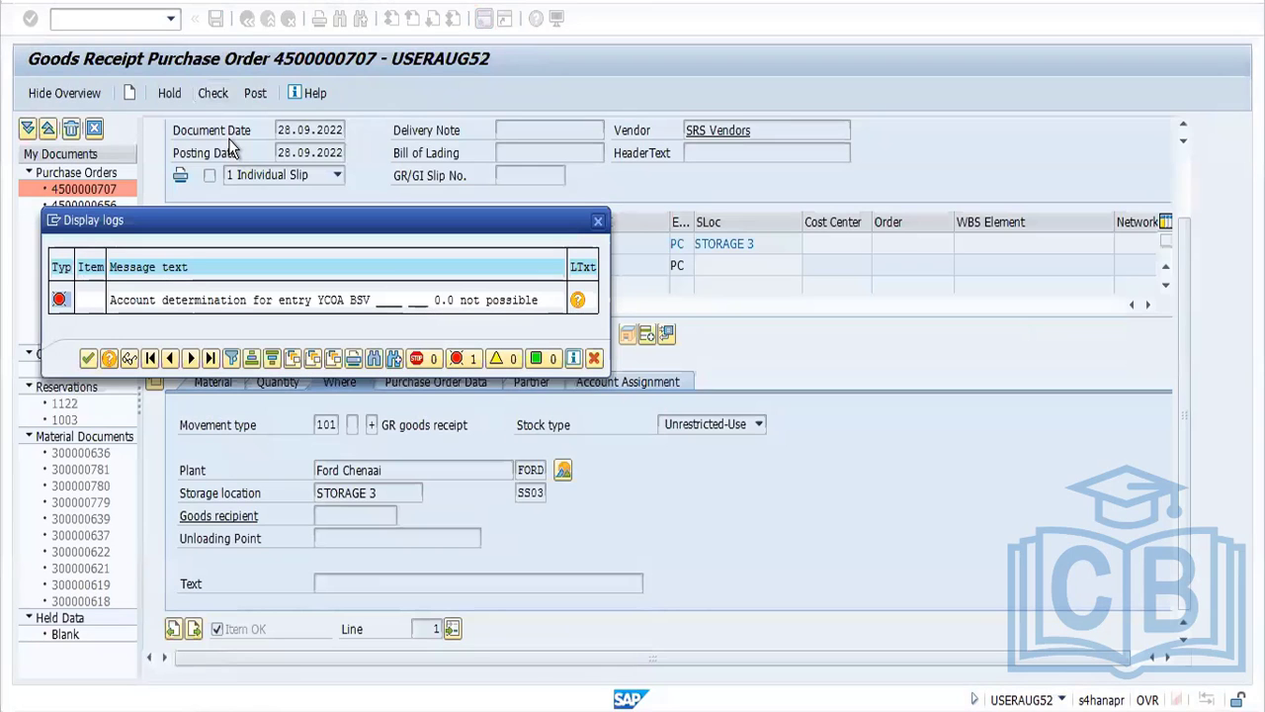
Back in the automatic postings configuration, leave GBB and open the account assignments of procedure BSV, Change in stock account
key(alt+Tab)
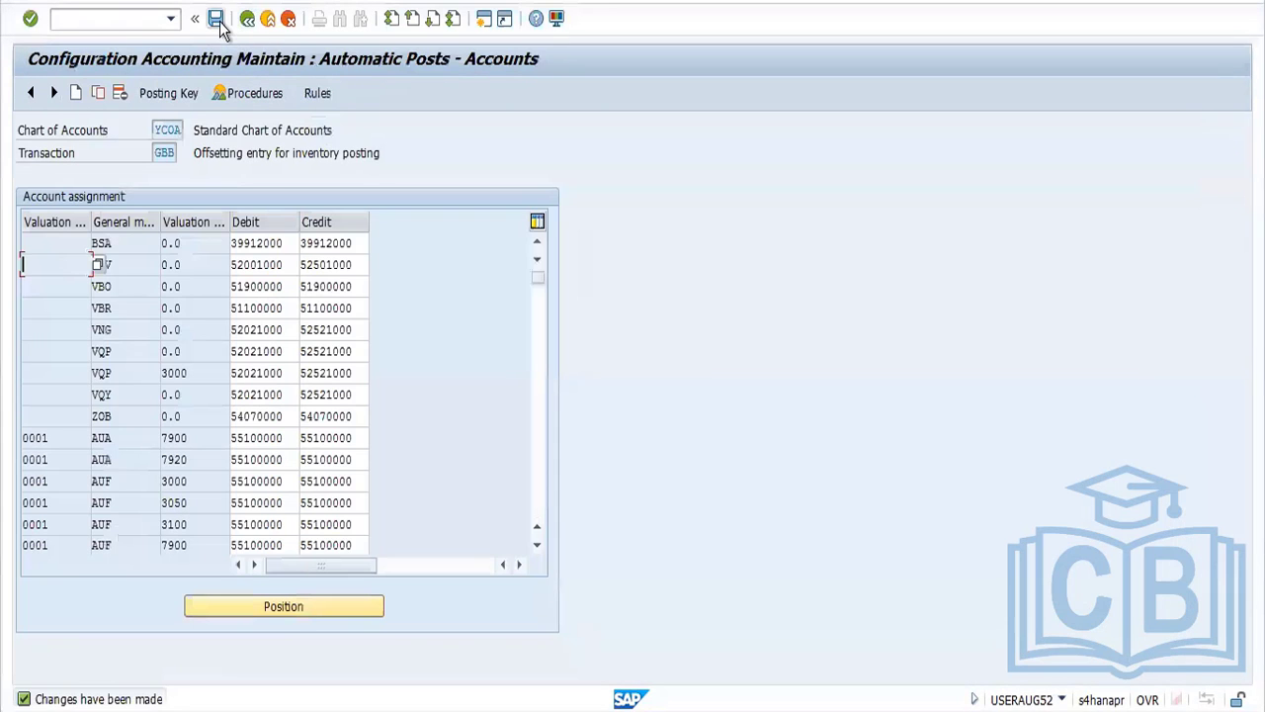
click(215, 19)
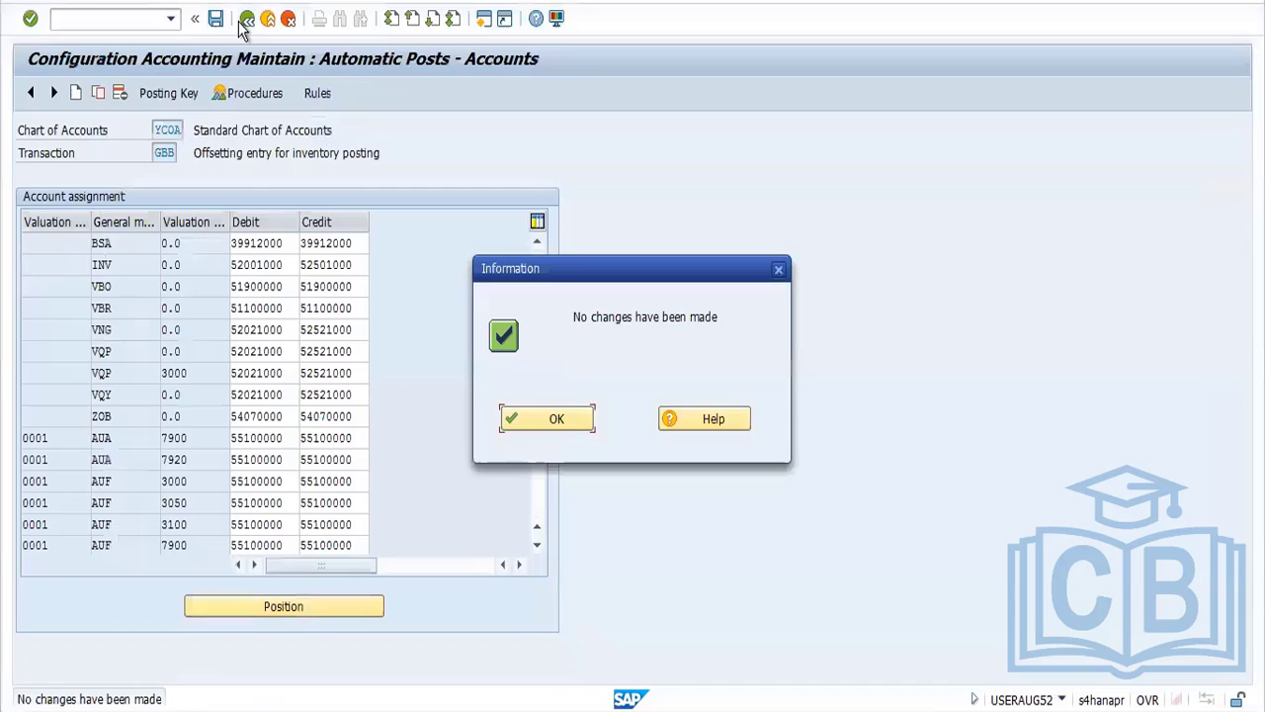
click(557, 425)
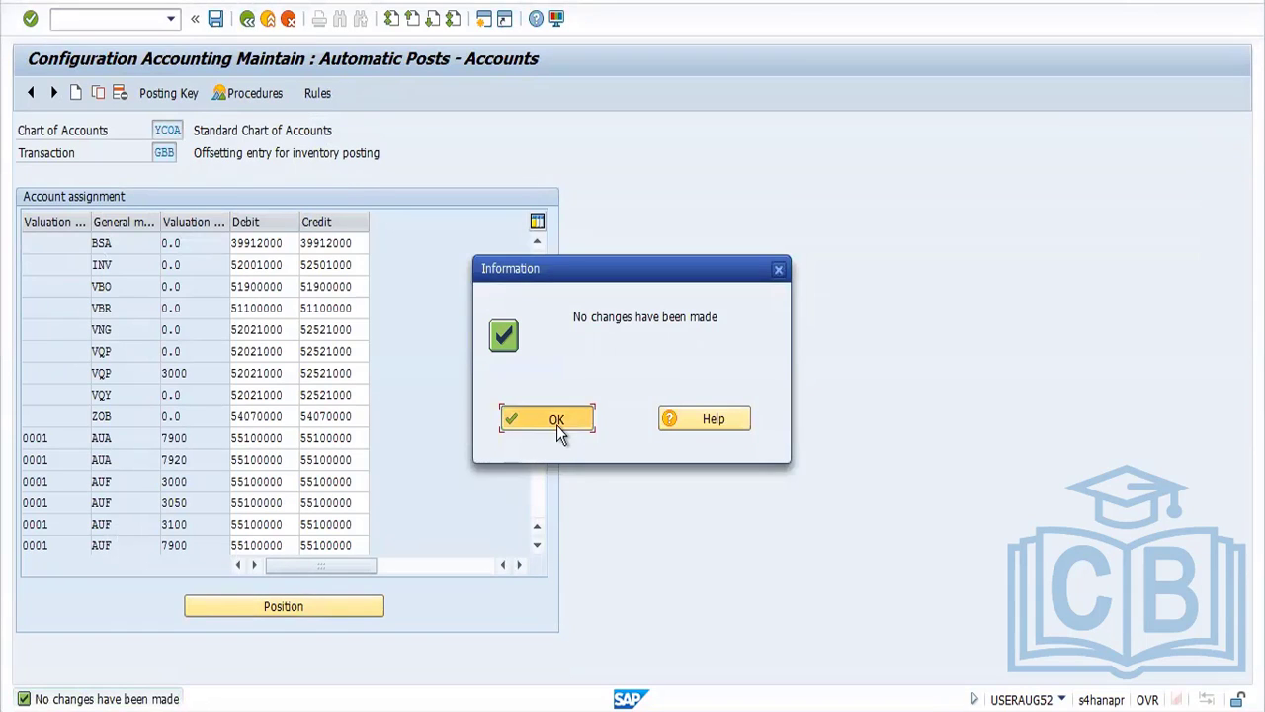
click(247, 19)
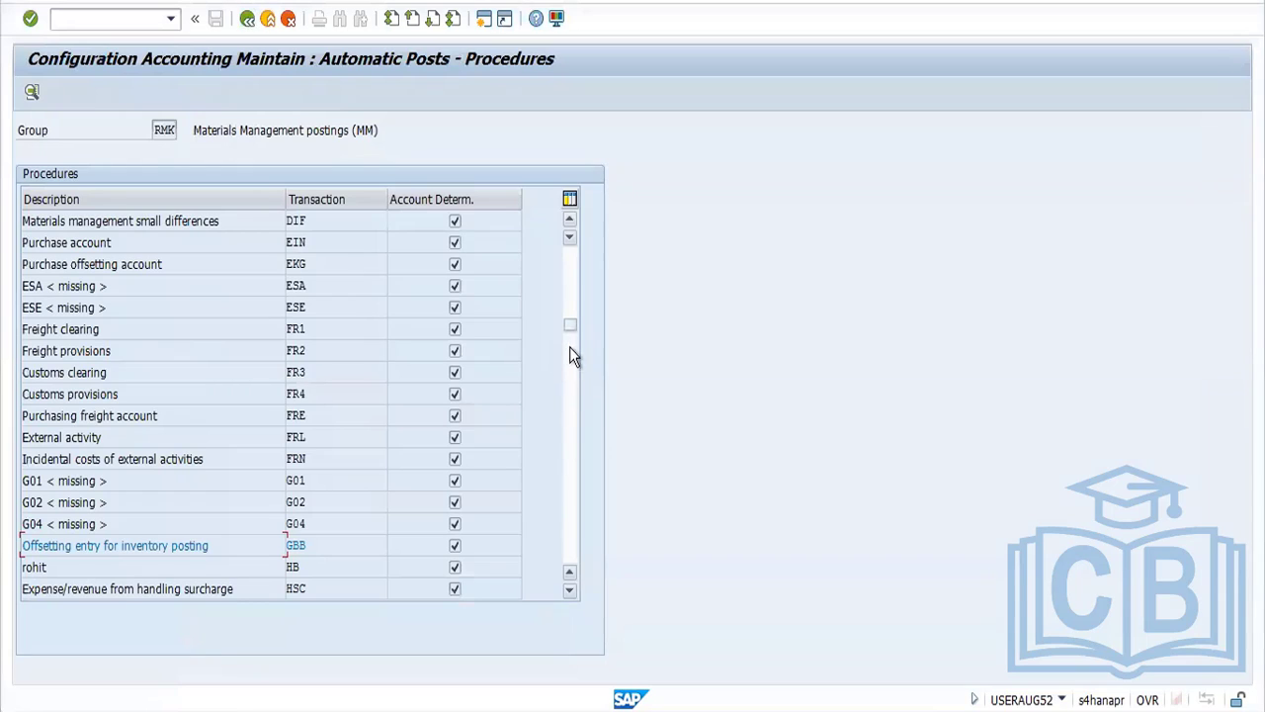
click(570, 265)
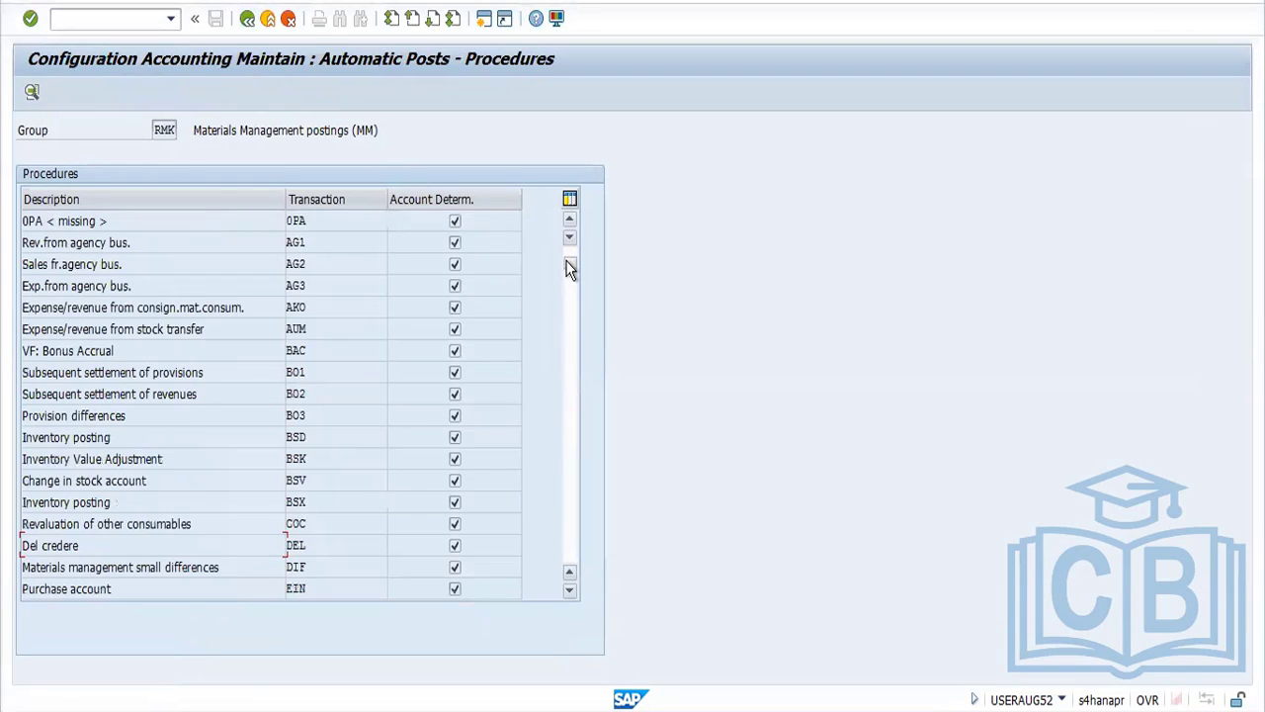
double_click(309, 480)
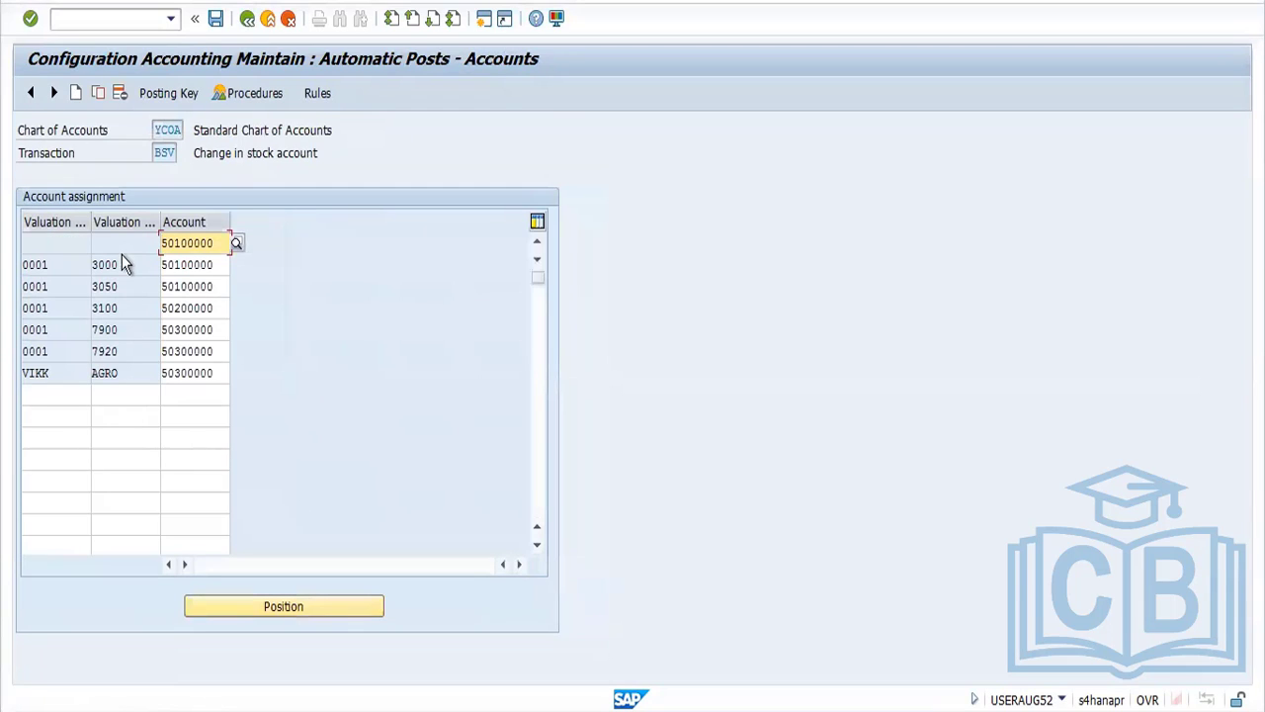
Add a BSV entry with a blank valuation grouping code, valuation class 0.0, and account 50100000 copied from the class 3000 line
drag(128, 267, 85, 273)
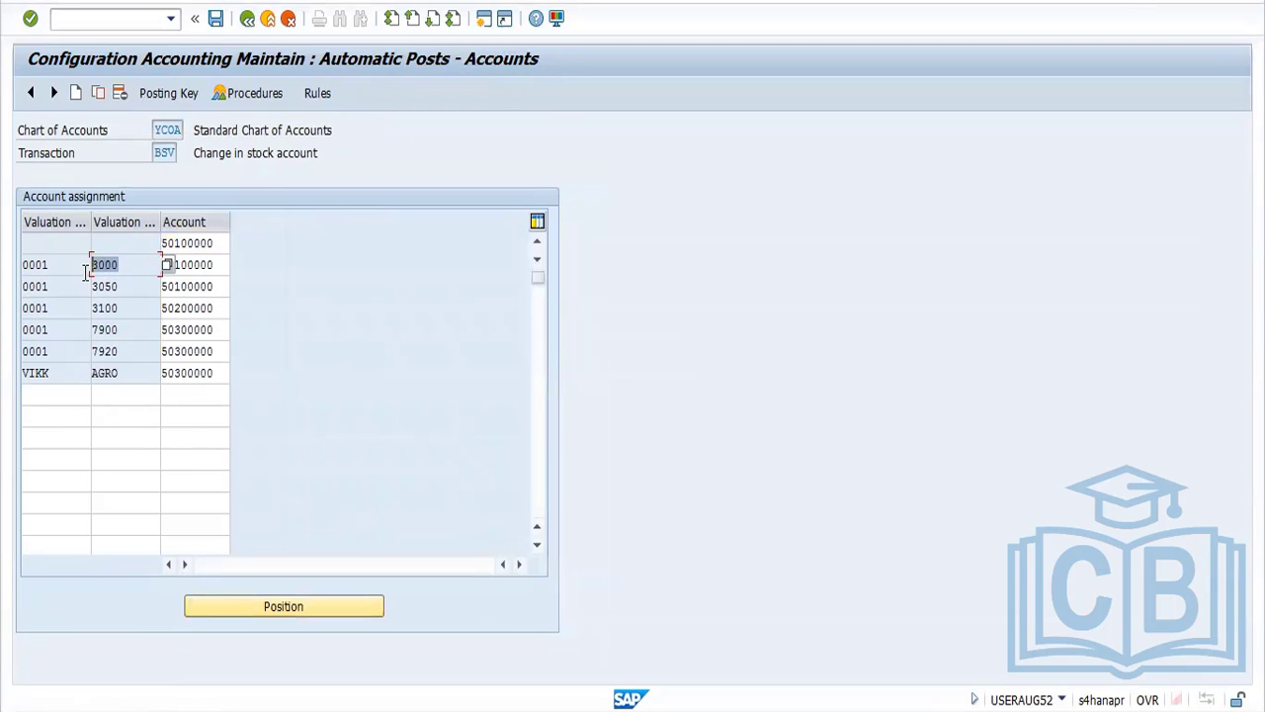
click(108, 394)
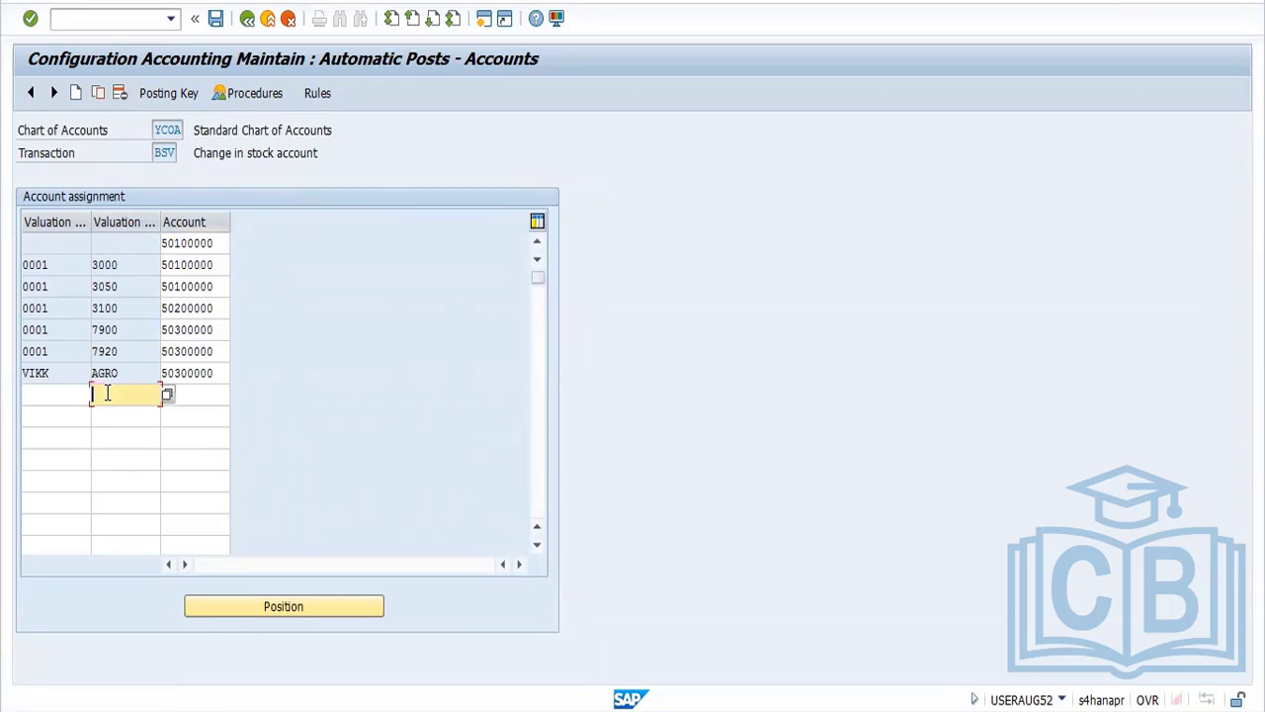
click(115, 417)
drag(228, 263, 131, 264)
key(ctrl+c)
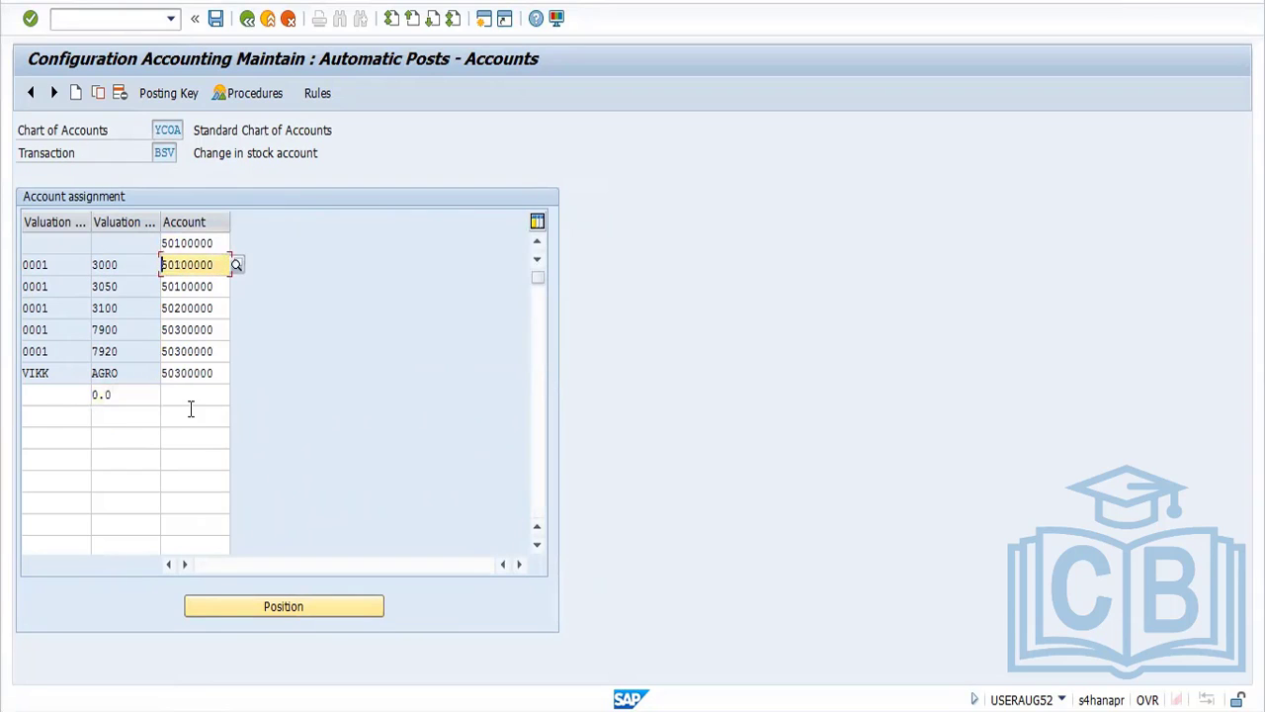
click(187, 398)
key(ctrl+v)
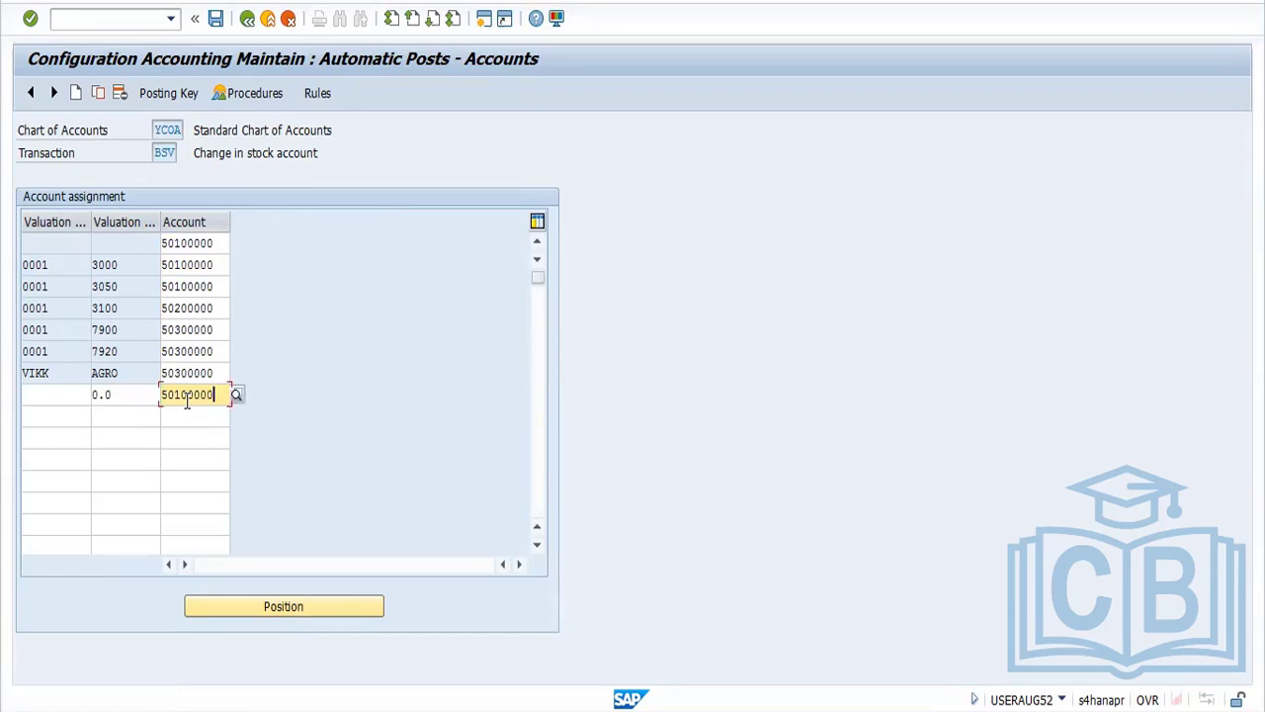
Add a second BSV entry with valuation grouping code 0001, valuation class 0.0 and account 50100000, and save the assignments
click(128, 417)
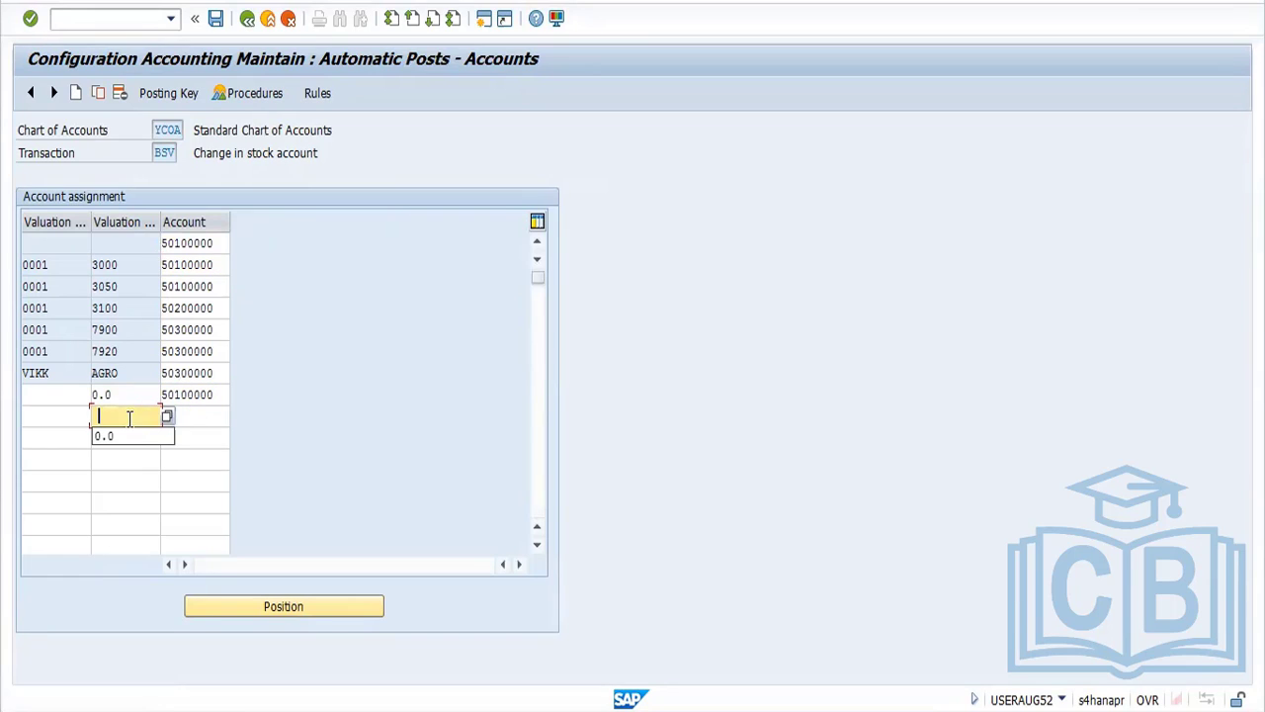
click(135, 438)
click(198, 419)
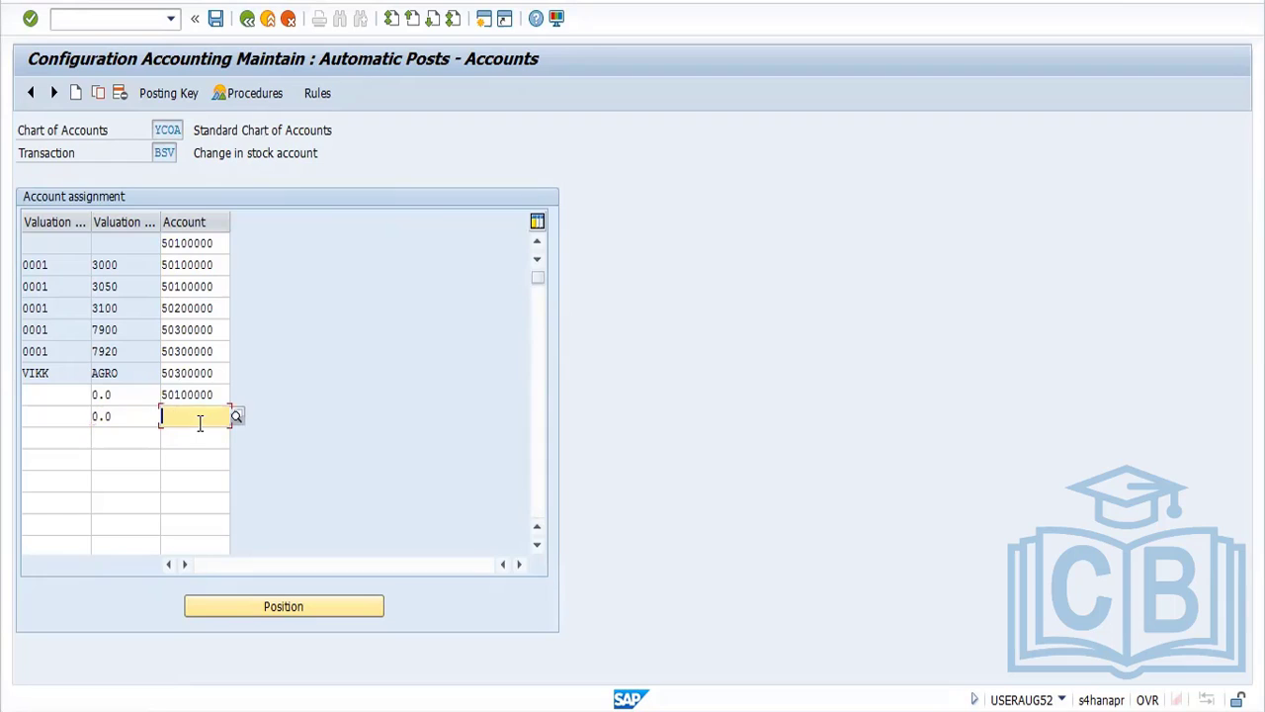
key(ctrl+v)
click(58, 417)
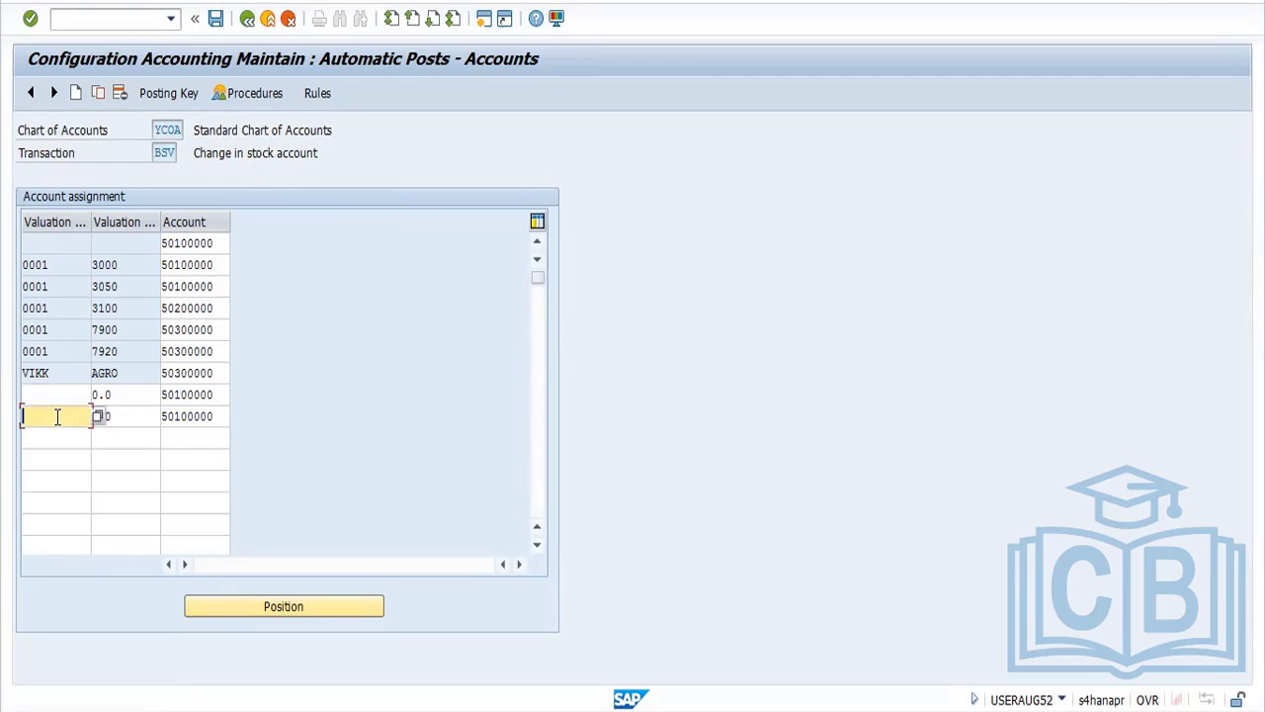
text(000)
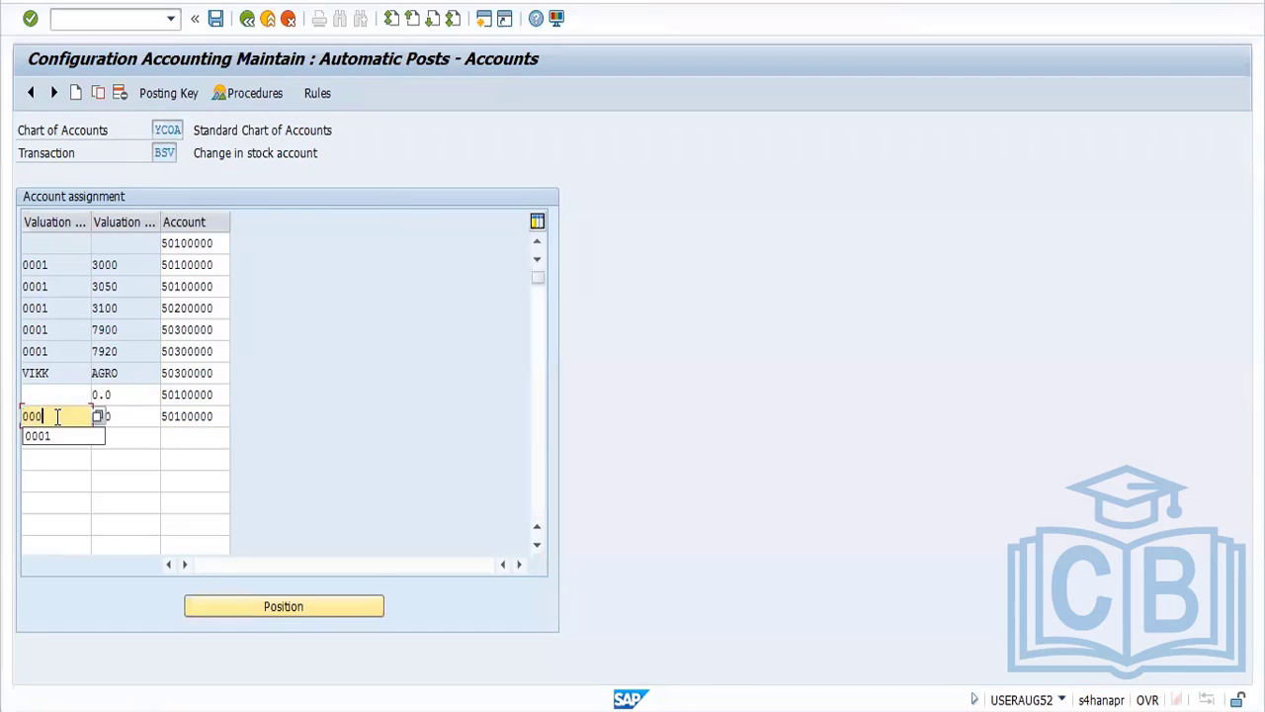
text(1)
key(Return)
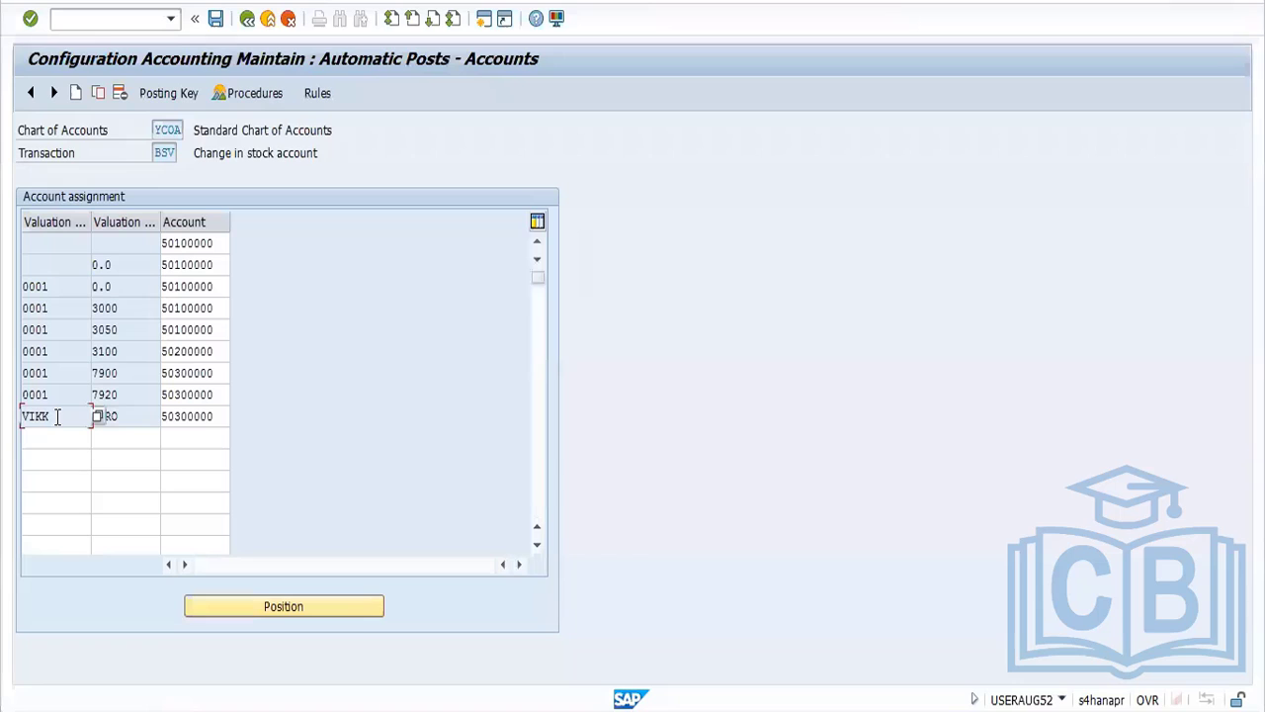
click(216, 18)
click(275, 312)
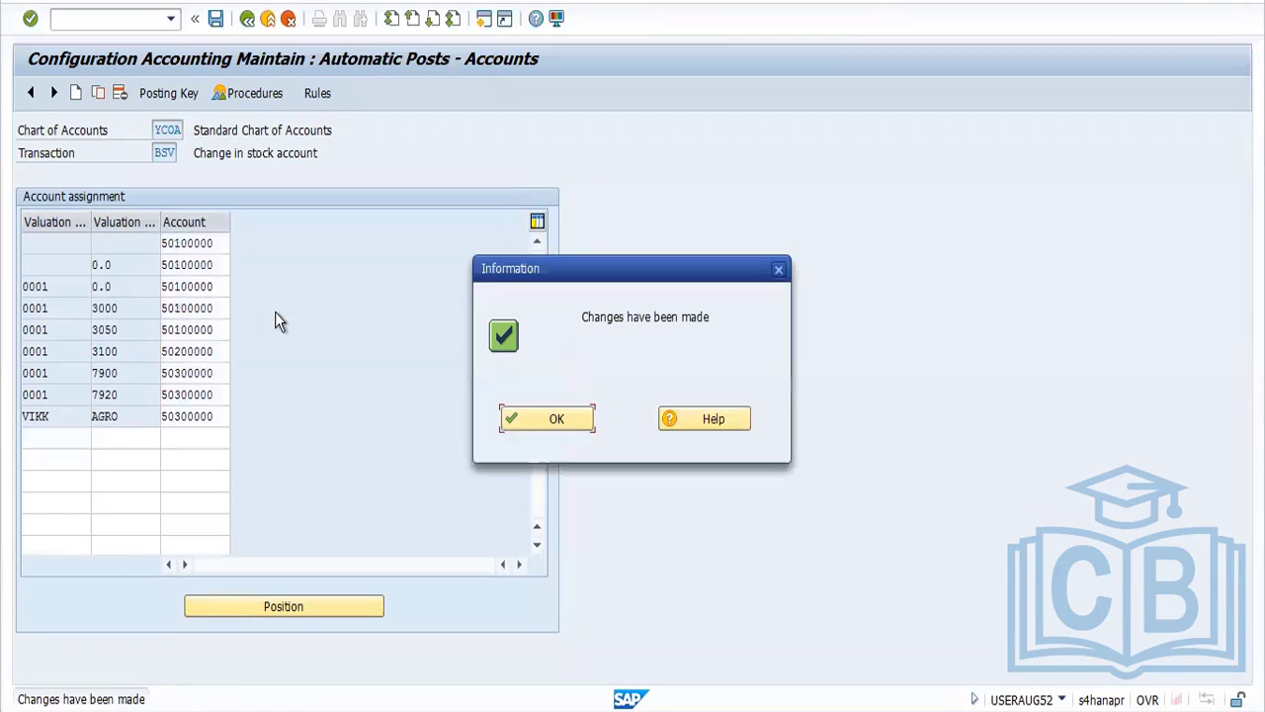
click(525, 423)
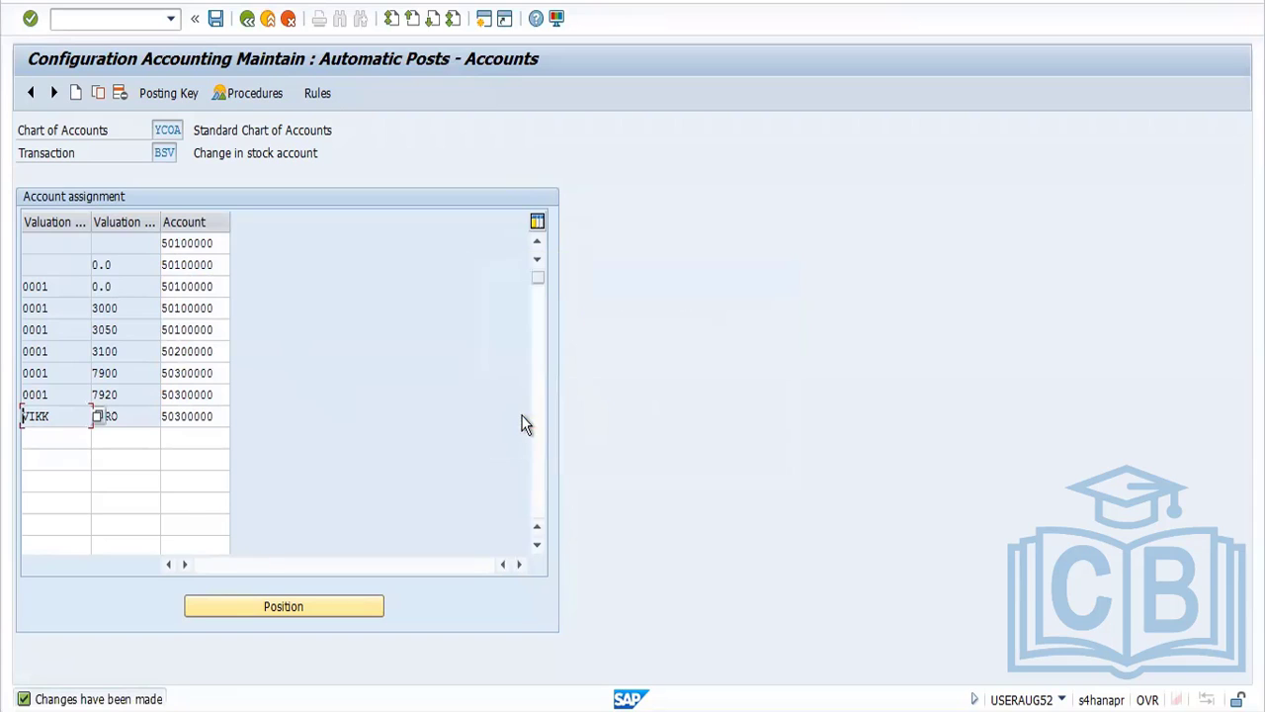
In the goods receipt session, recheck the document, try to post it, and open the long text of the logged error
key(alt+Tab)
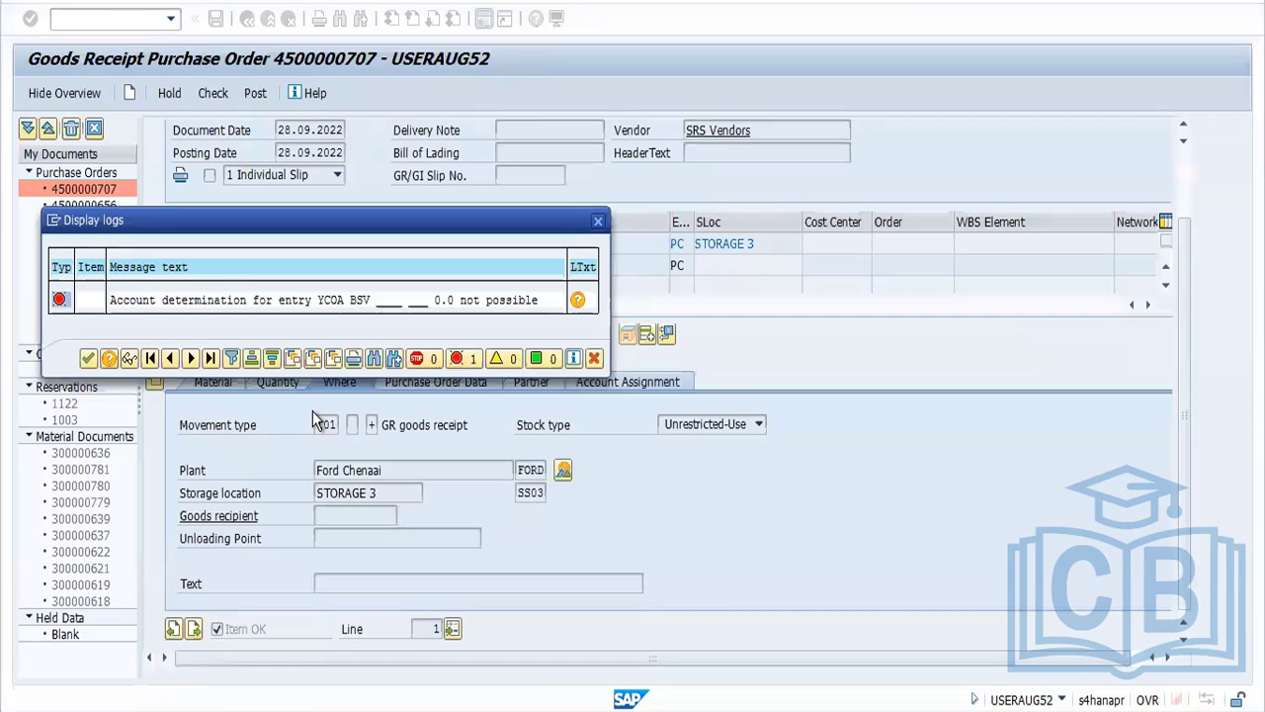
click(89, 359)
click(214, 94)
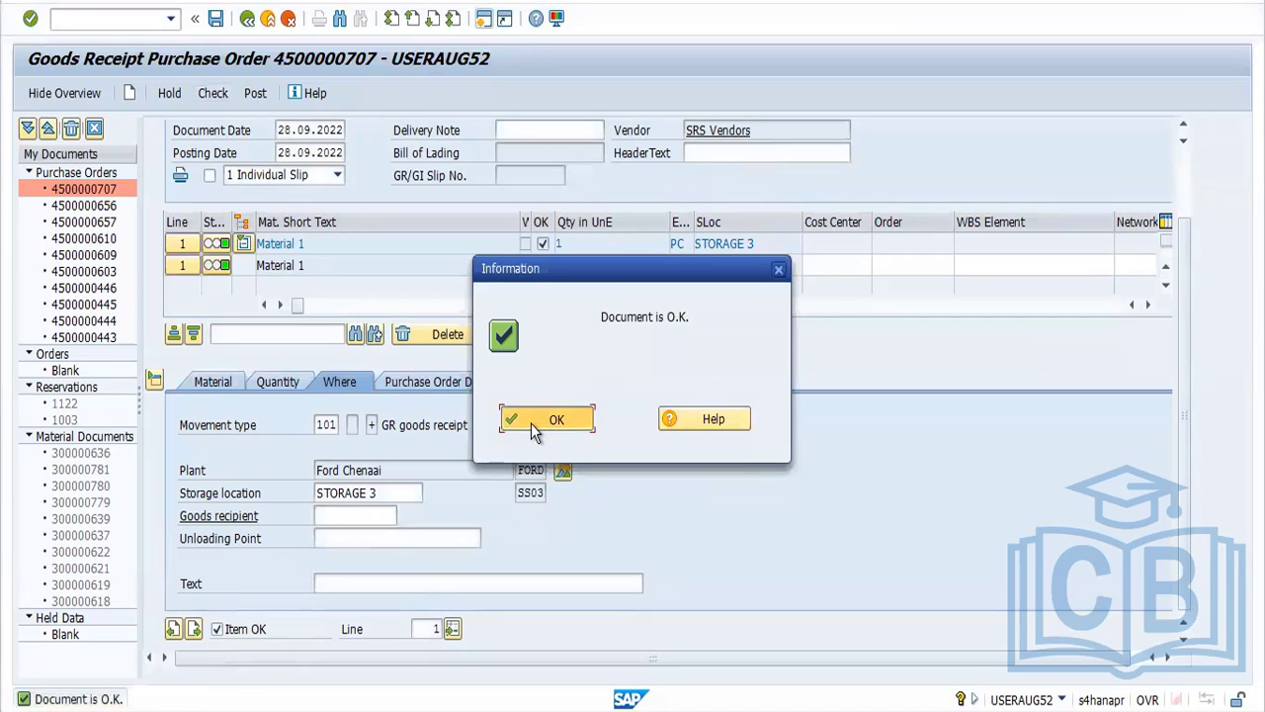
click(531, 424)
click(260, 93)
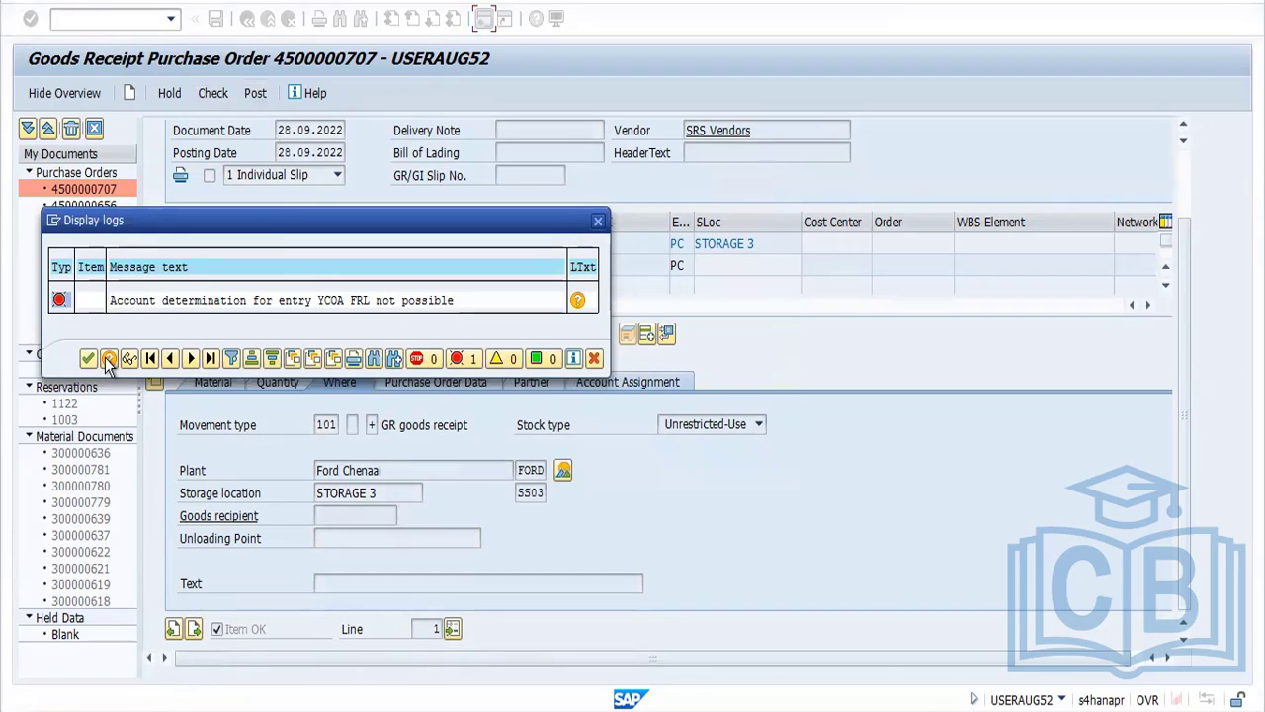
click(243, 302)
double_click(245, 310)
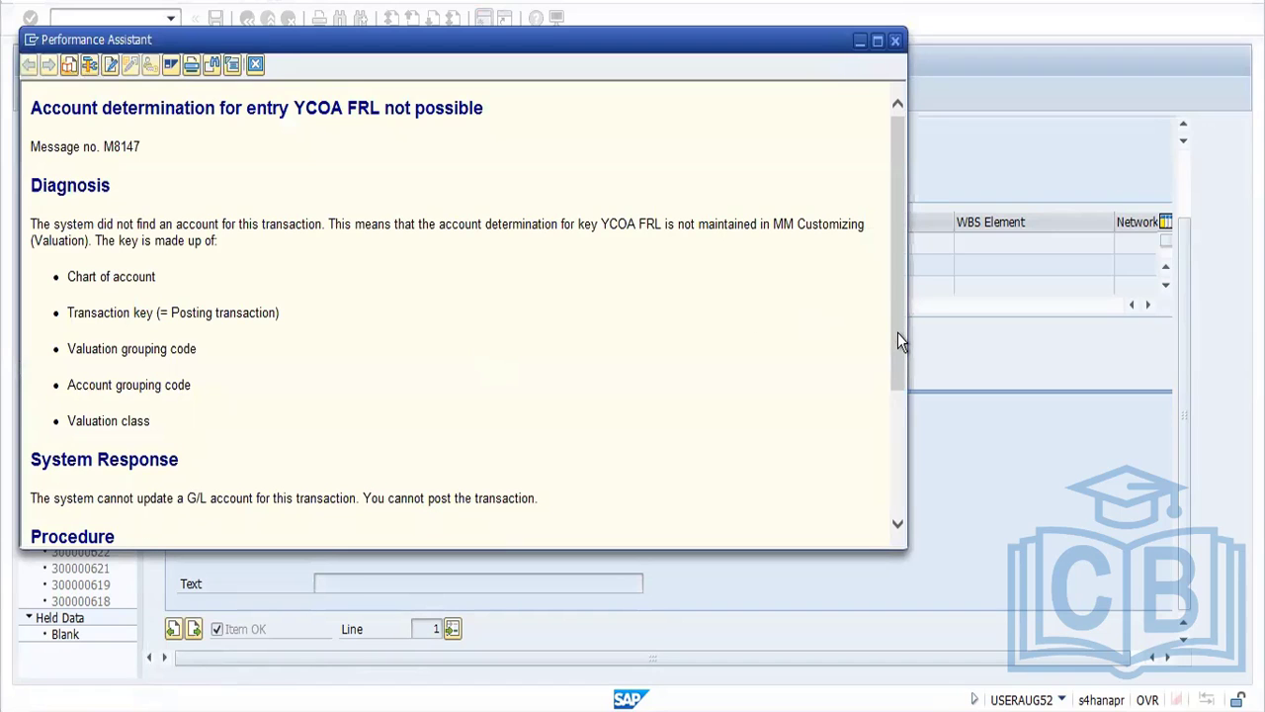
Proceed from the YCOA FRL error's long text to the automatic postings configuration and dismiss the valuation area message and entry dialog
drag(898, 332, 904, 468)
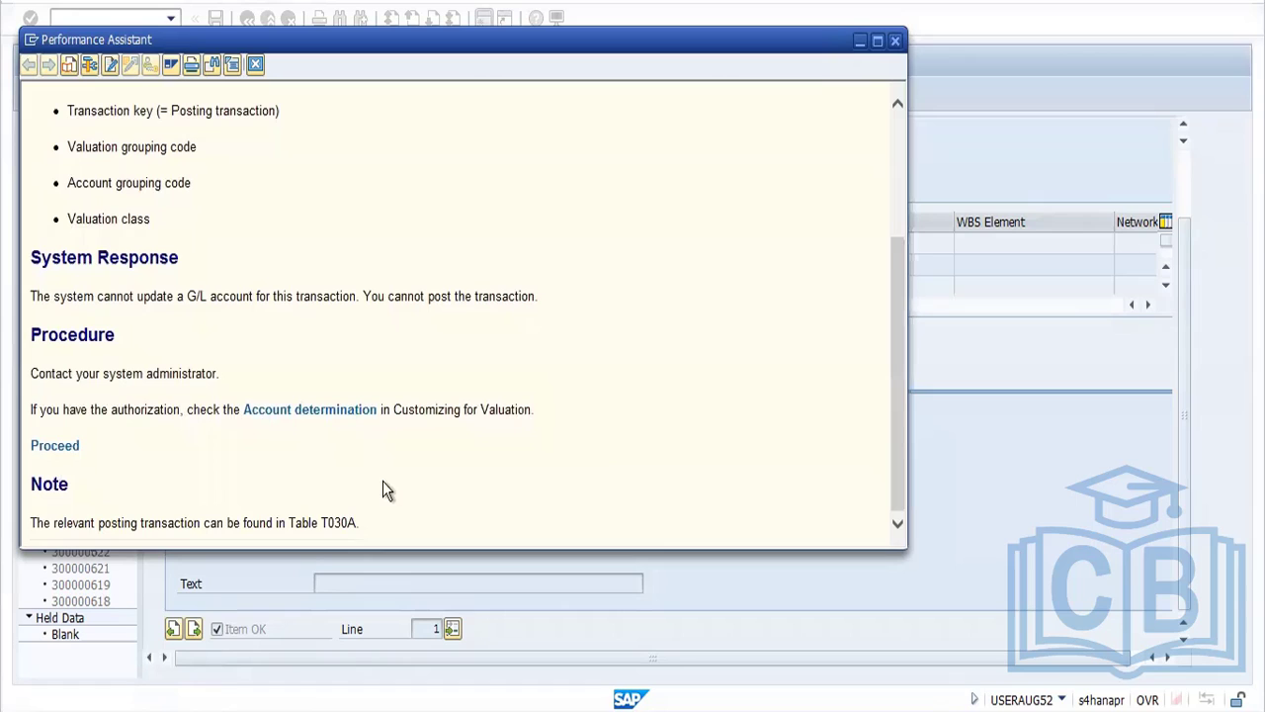
click(65, 451)
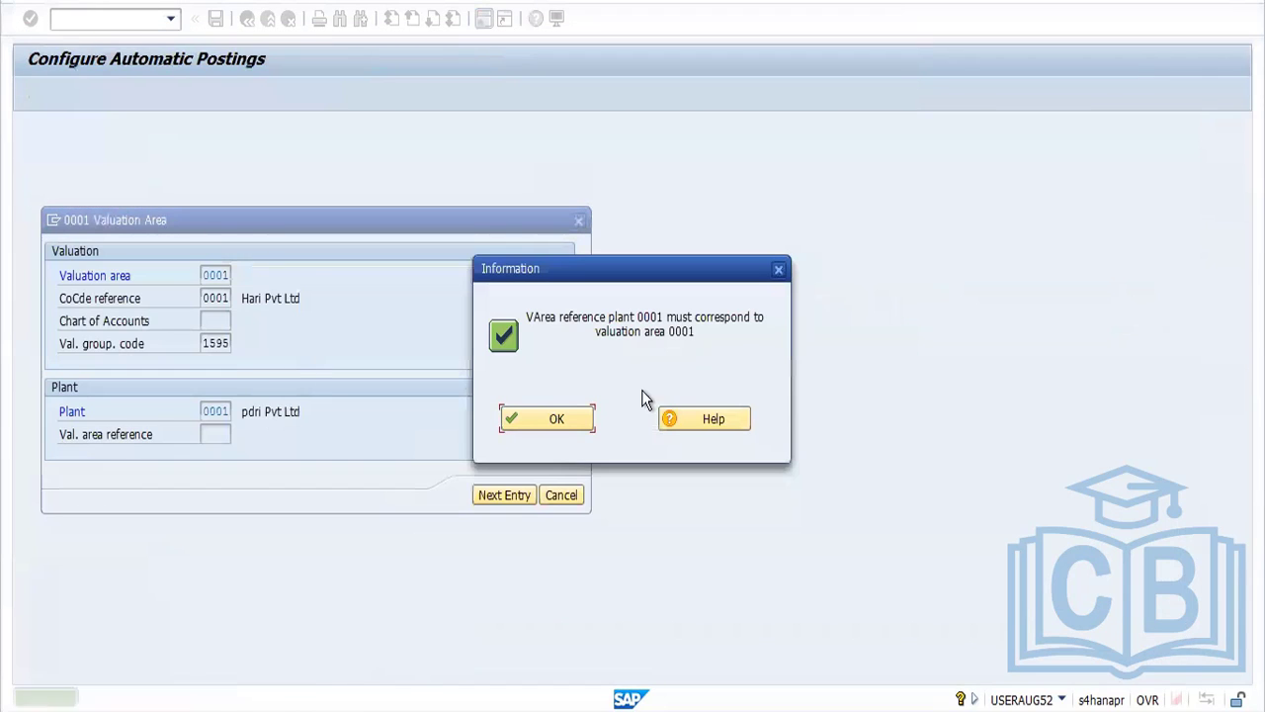
click(569, 419)
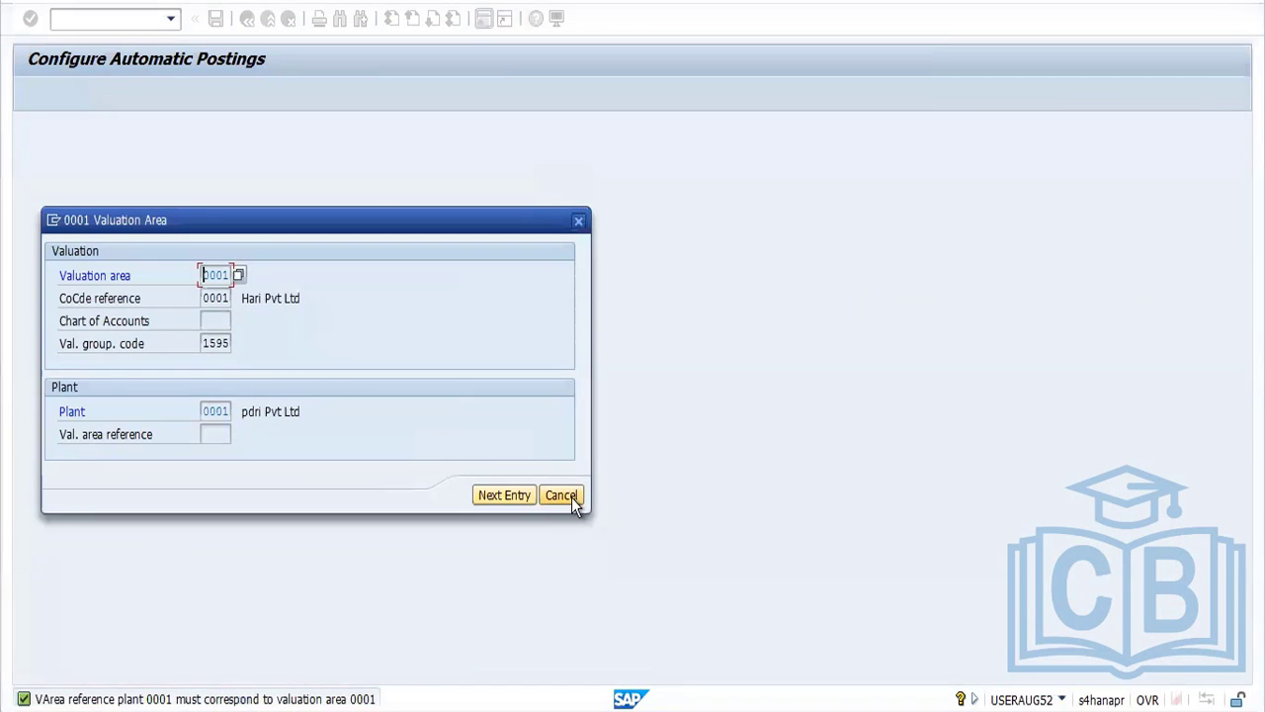
click(561, 495)
Display the account assignments of procedure FRL, External activity, for chart of accounts YCOA
click(95, 95)
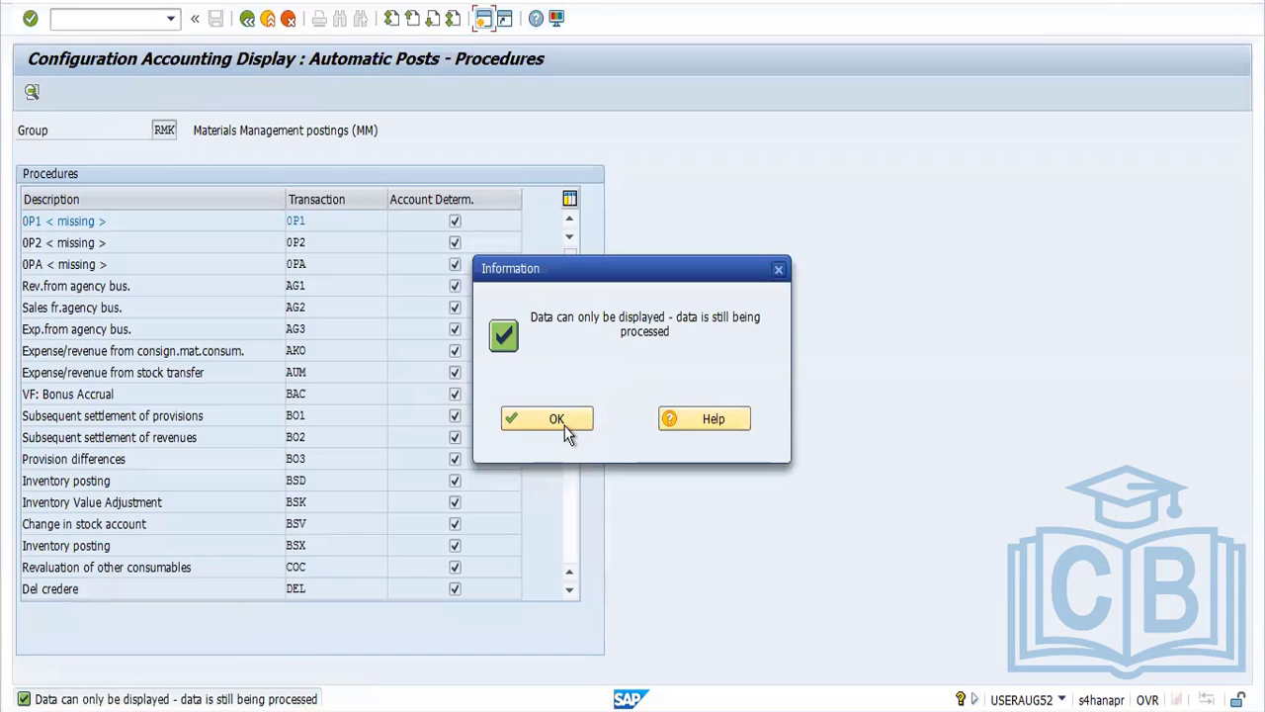
click(572, 419)
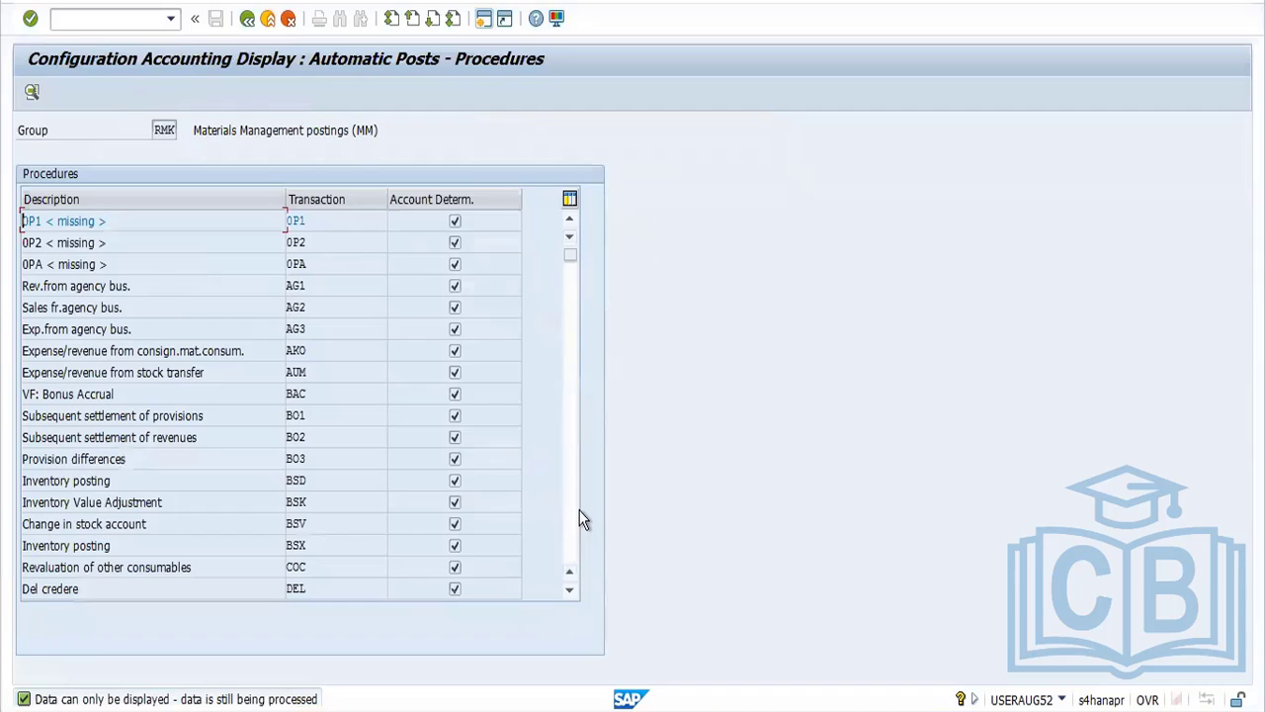
click(575, 535)
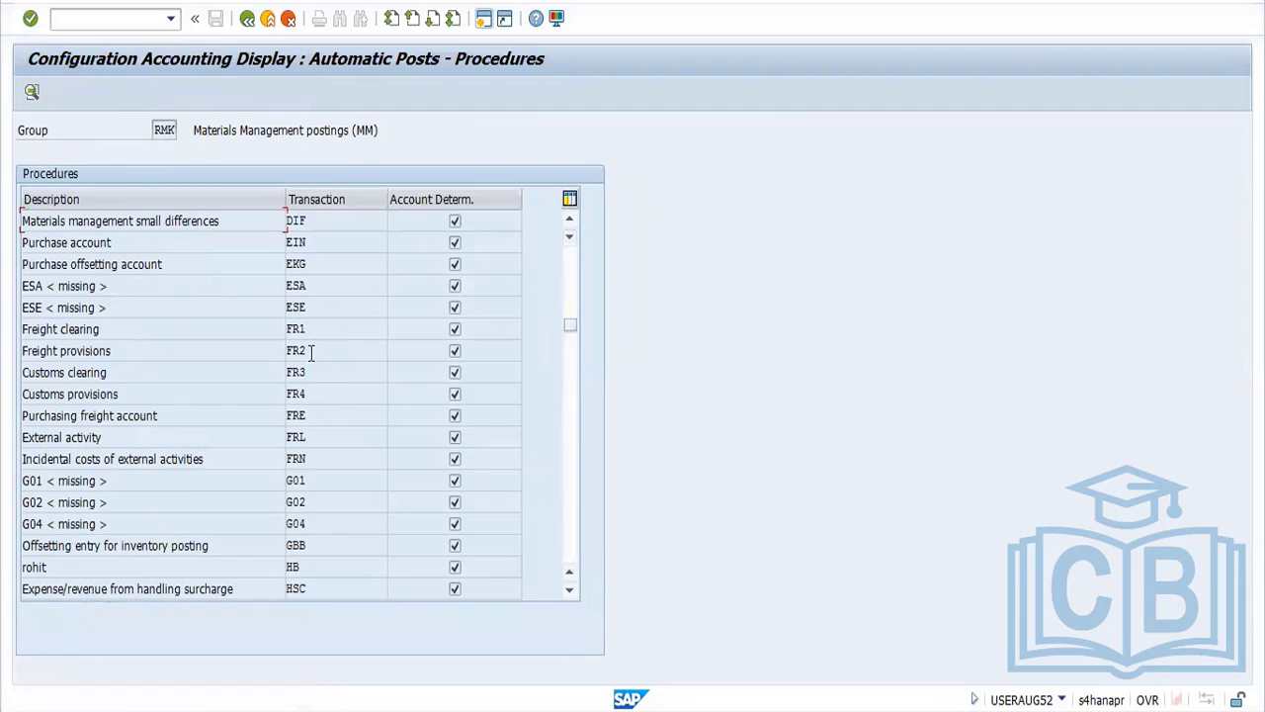
double_click(310, 437)
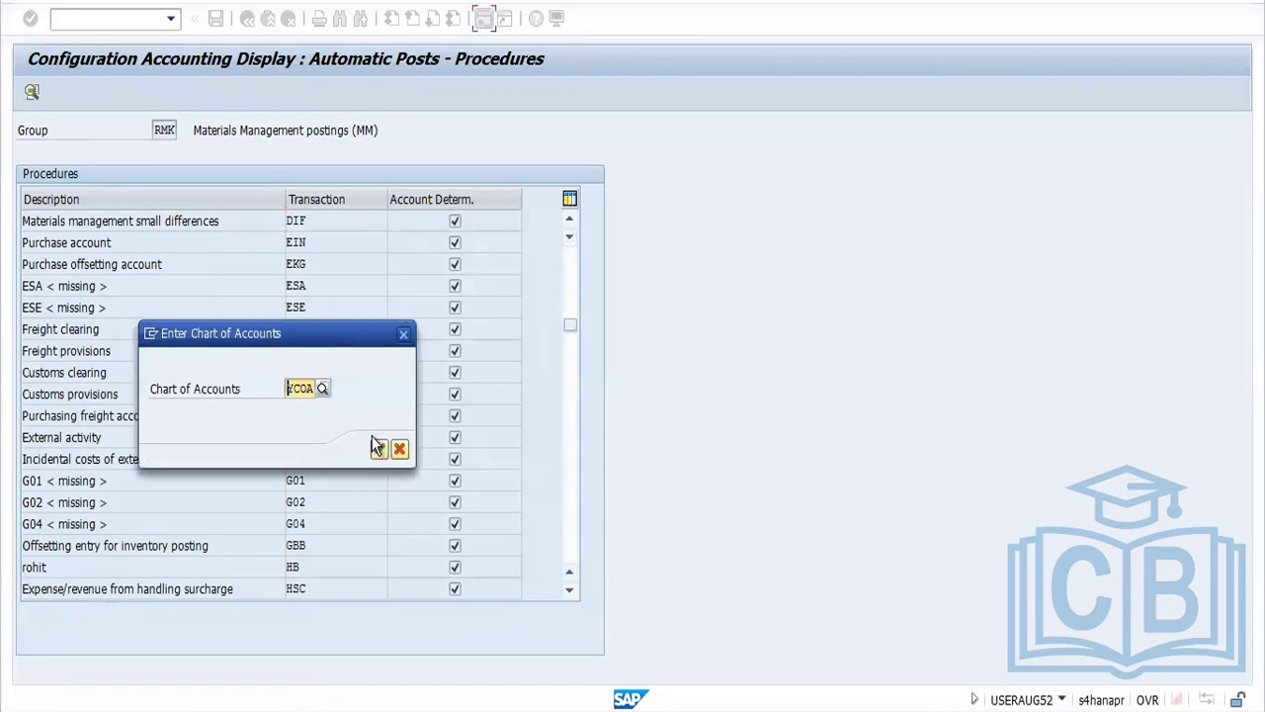
click(380, 451)
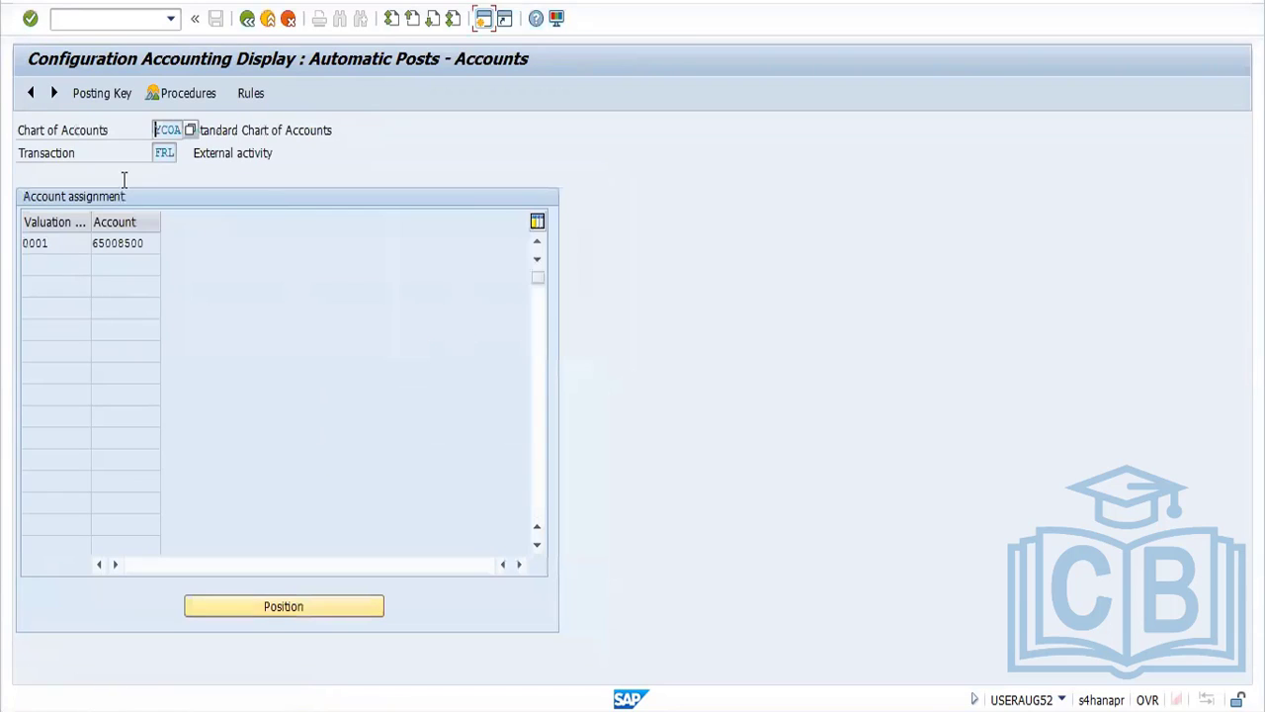
Try to switch the FRL account assignments from display to change mode, and back out of the procedures list
click(85, 5)
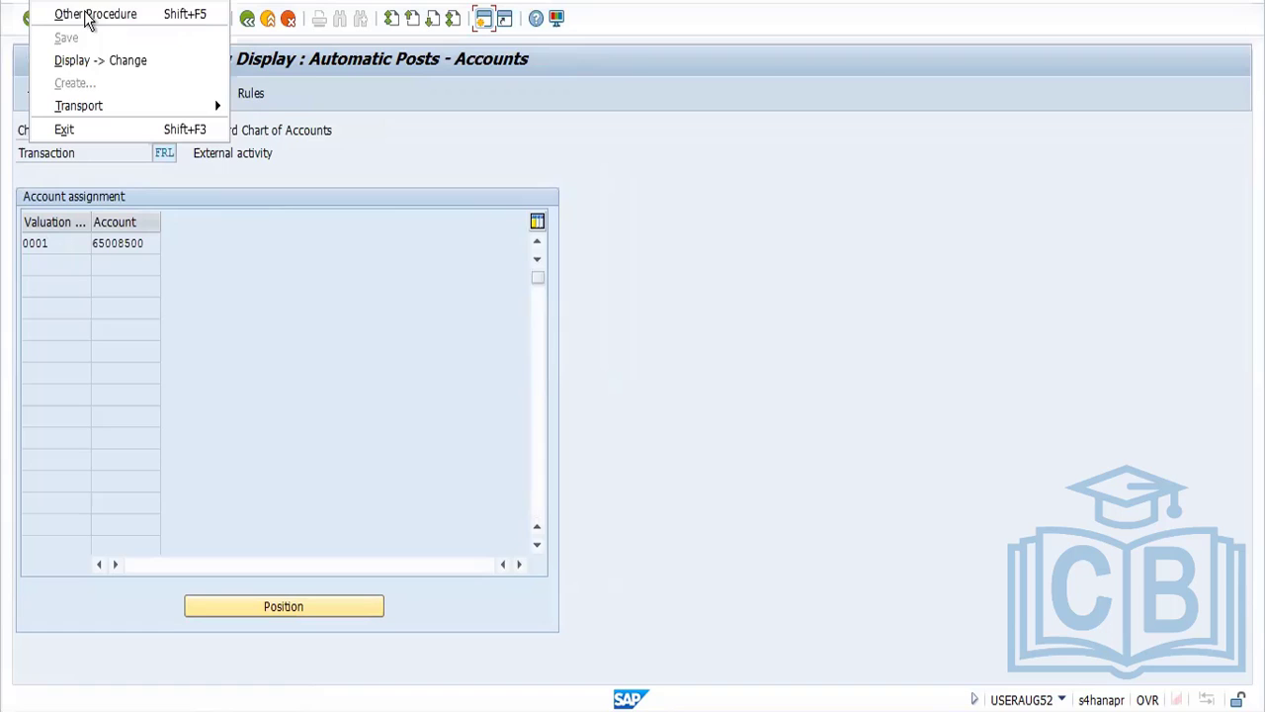
click(110, 67)
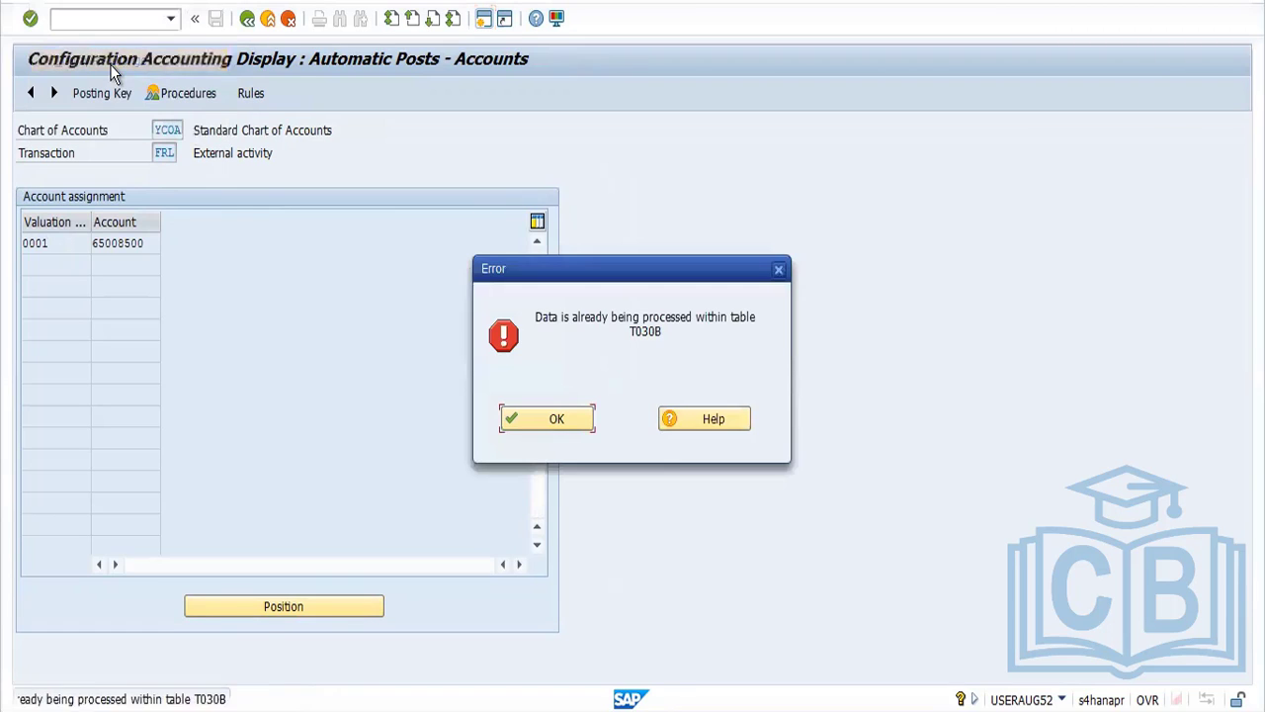
click(549, 419)
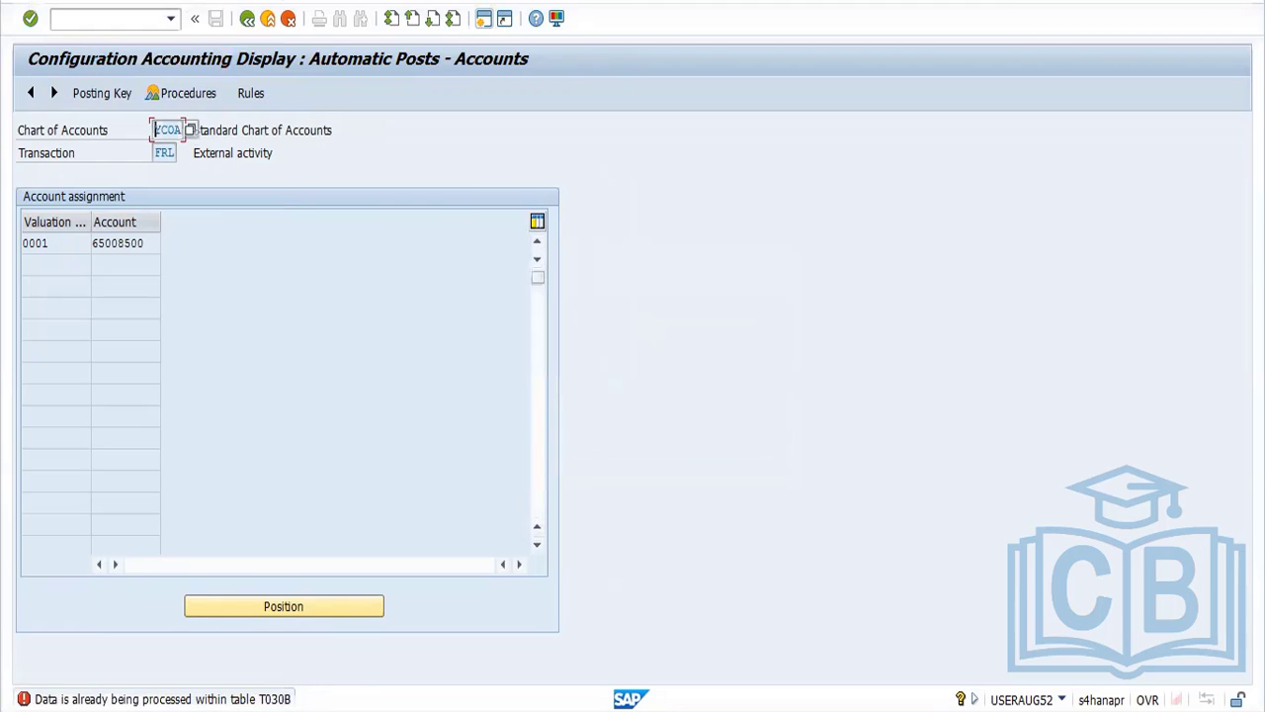
click(253, 26)
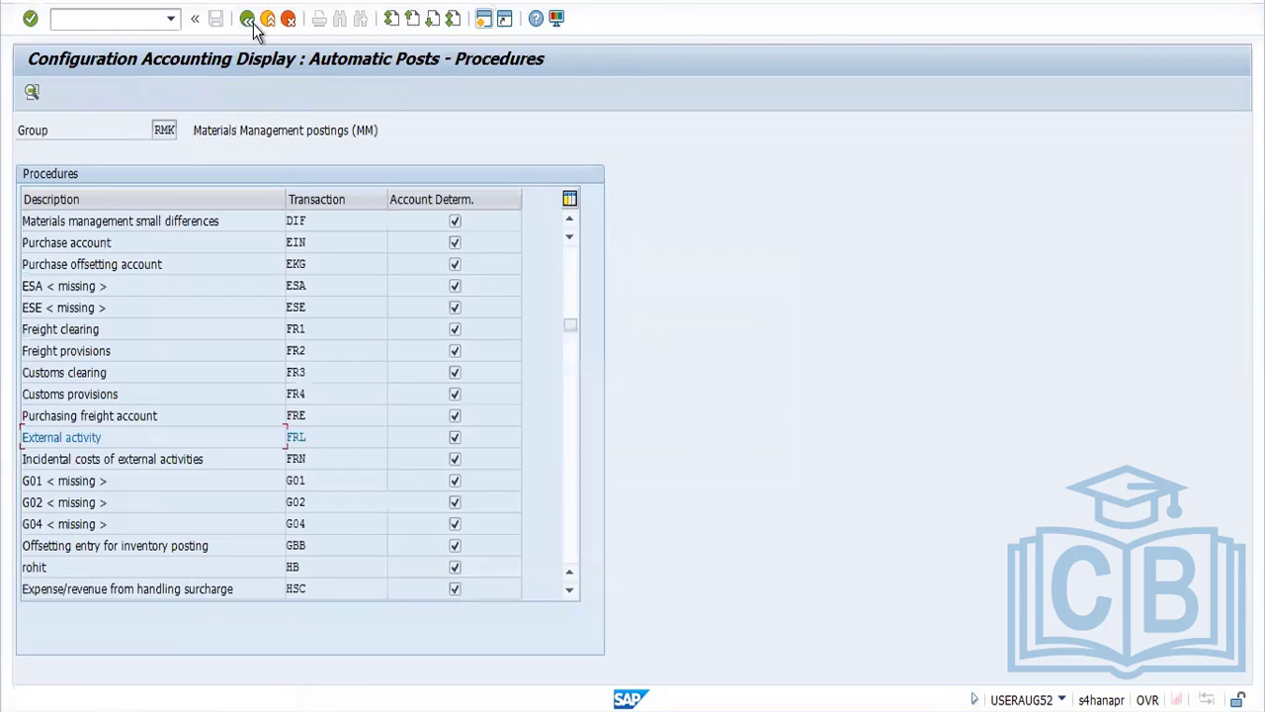
click(253, 28)
click(253, 25)
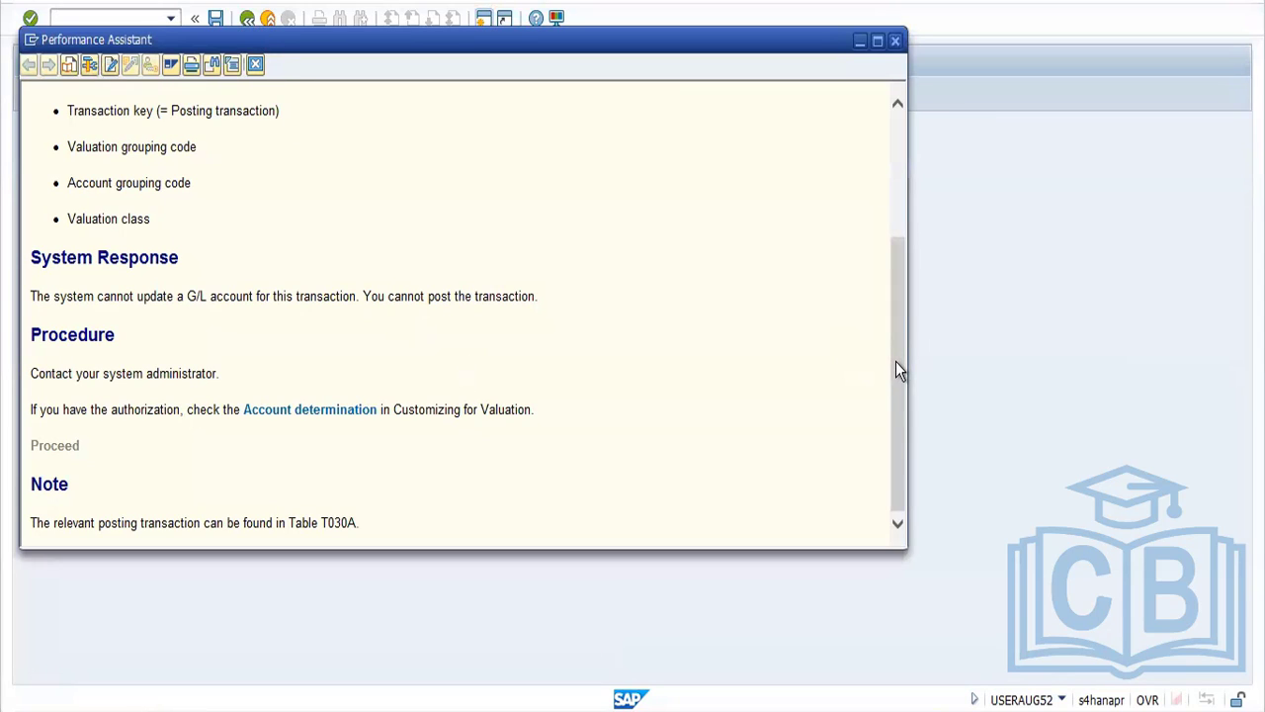
Reread the long text of the YCOA FRL account determination error, from the diagnosis to the note
drag(893, 367, 866, 220)
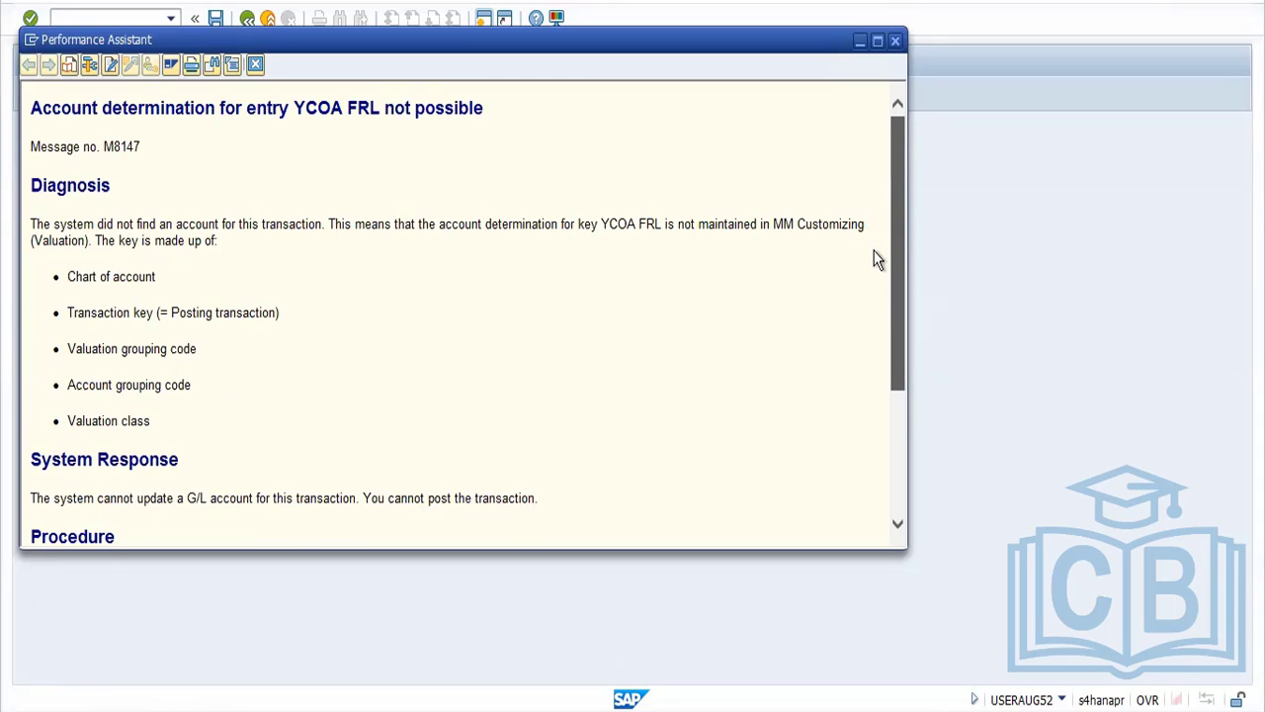
scroll(878, 297, down, 2)
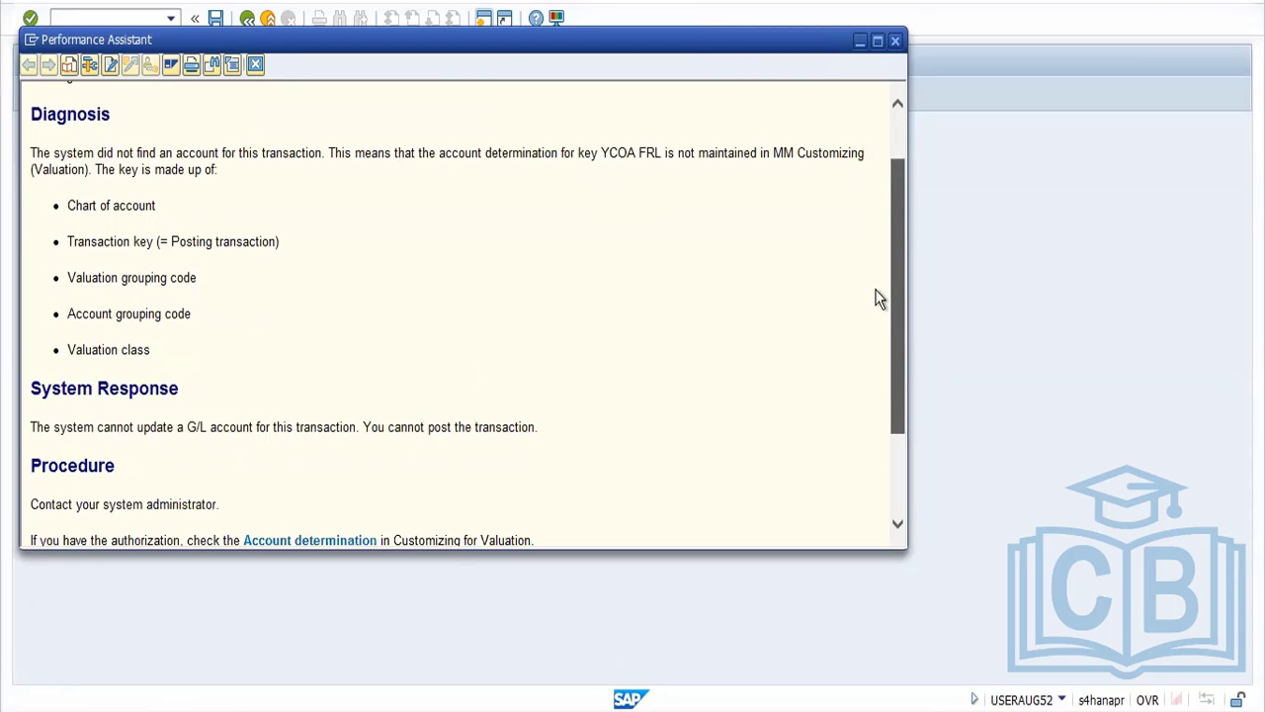
scroll(878, 297, down, 4)
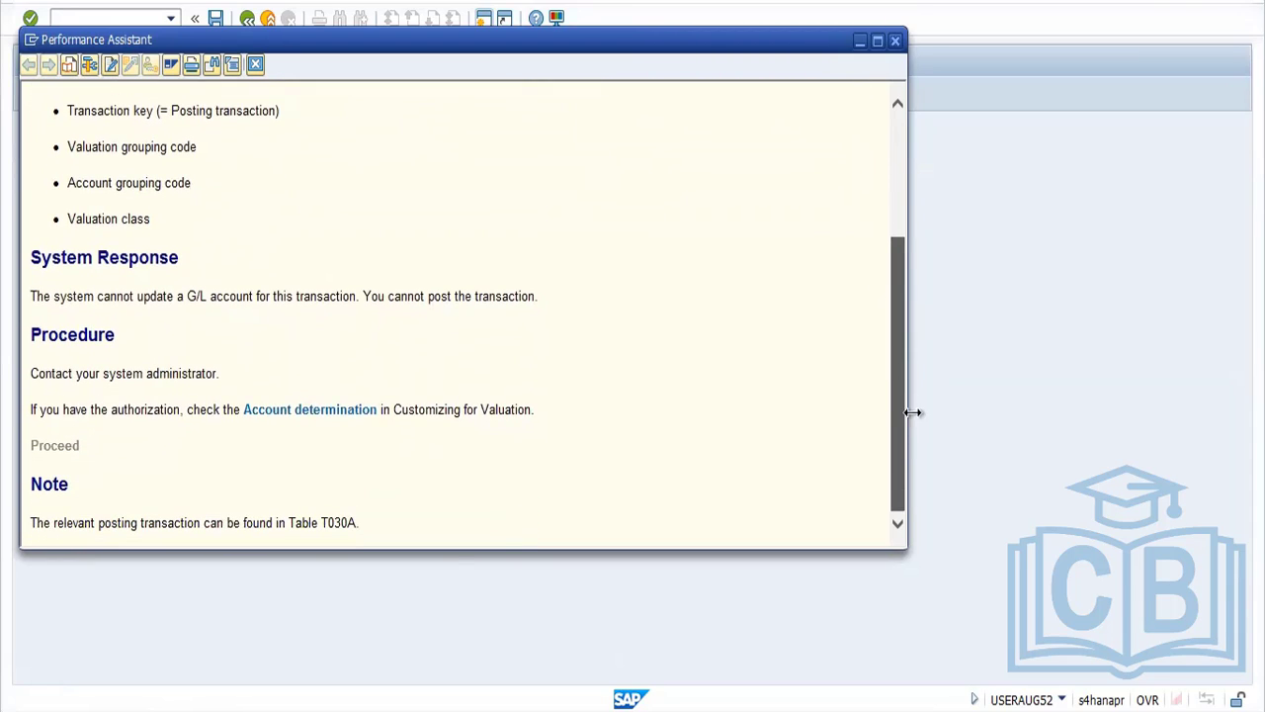
Close the error text, restart the automatic postings transaction, and reopen procedure FRL for chart of accounts YCOA
key(Escape)
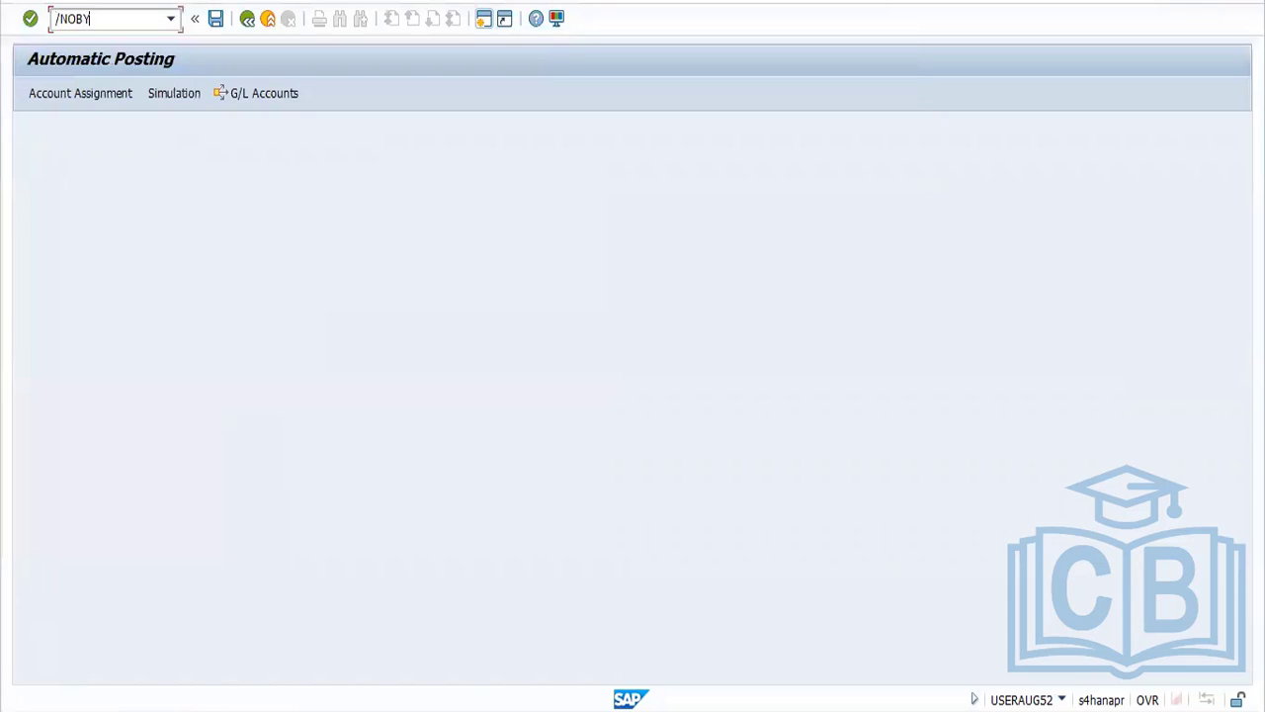
key(Return)
click(555, 416)
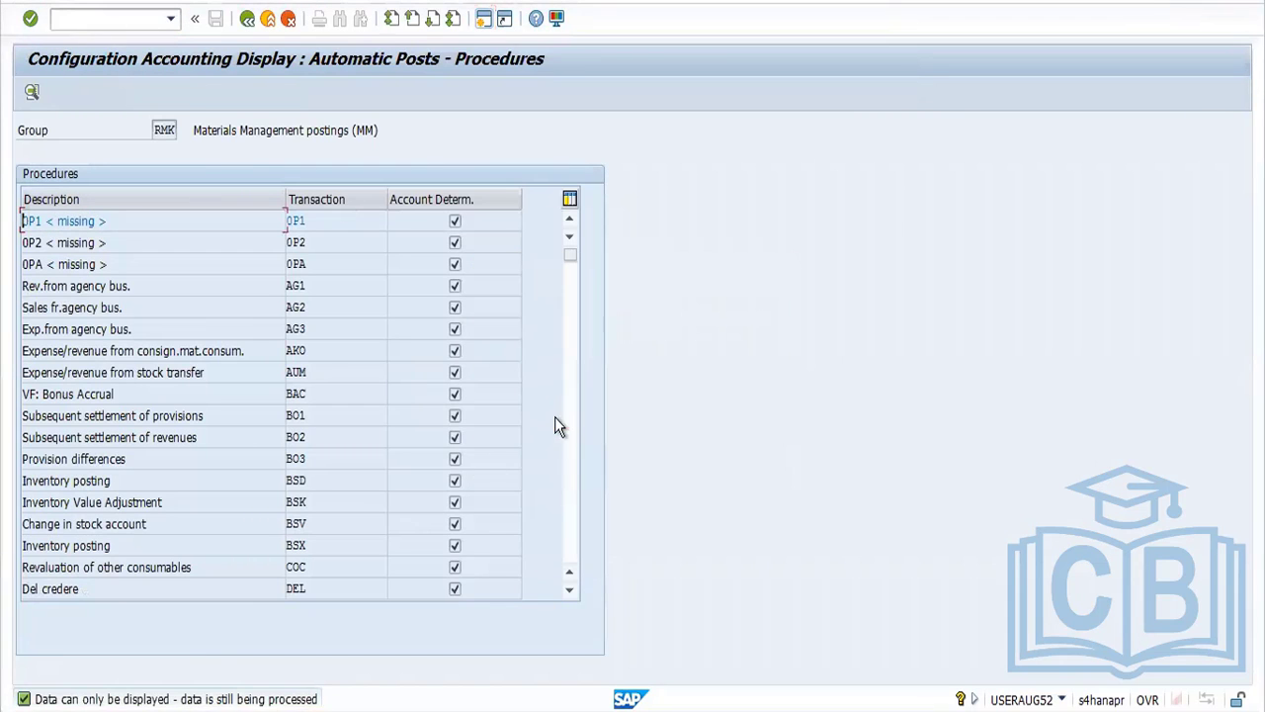
click(572, 512)
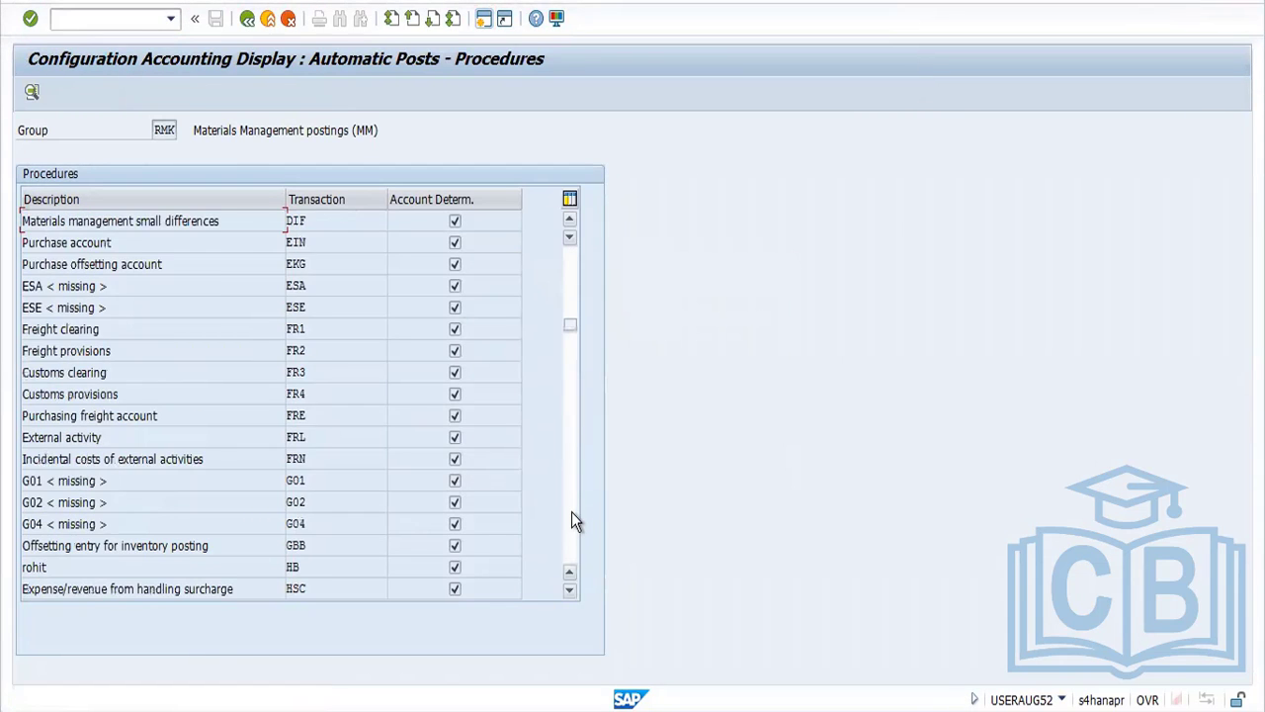
double_click(302, 440)
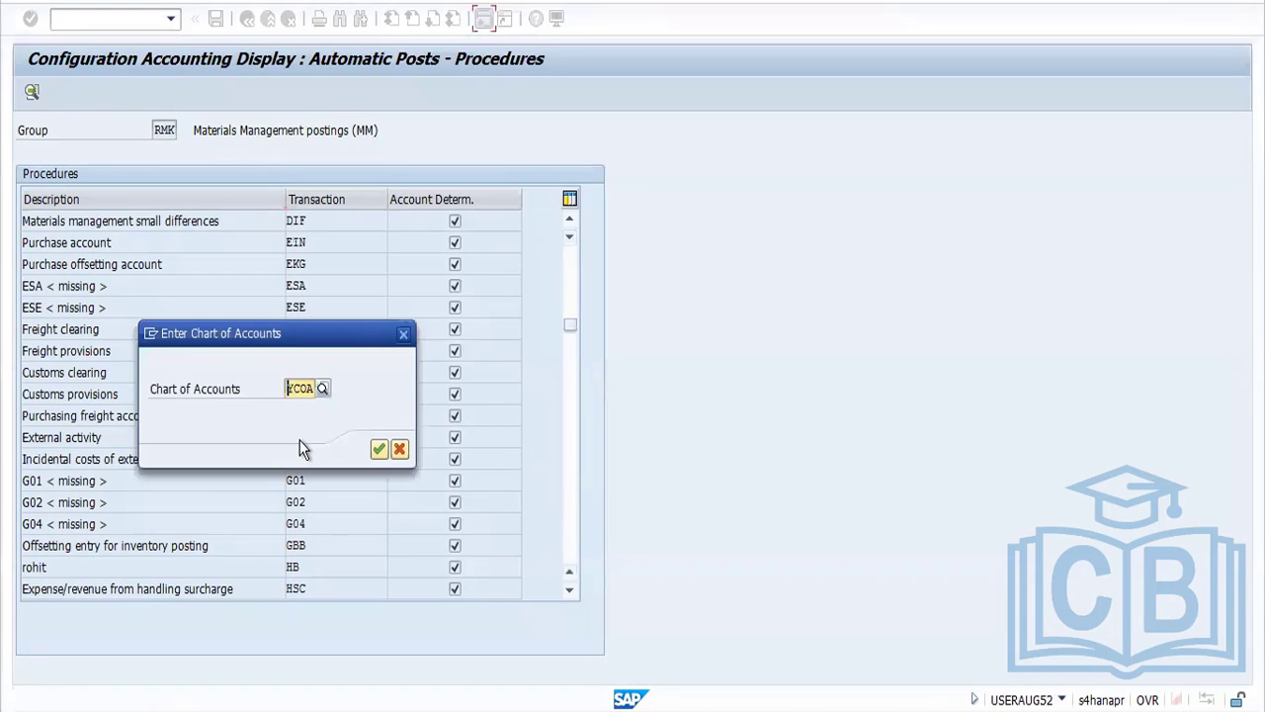
click(380, 450)
Review the FRL posting keys and account assignments, and return to the procedures list
click(117, 329)
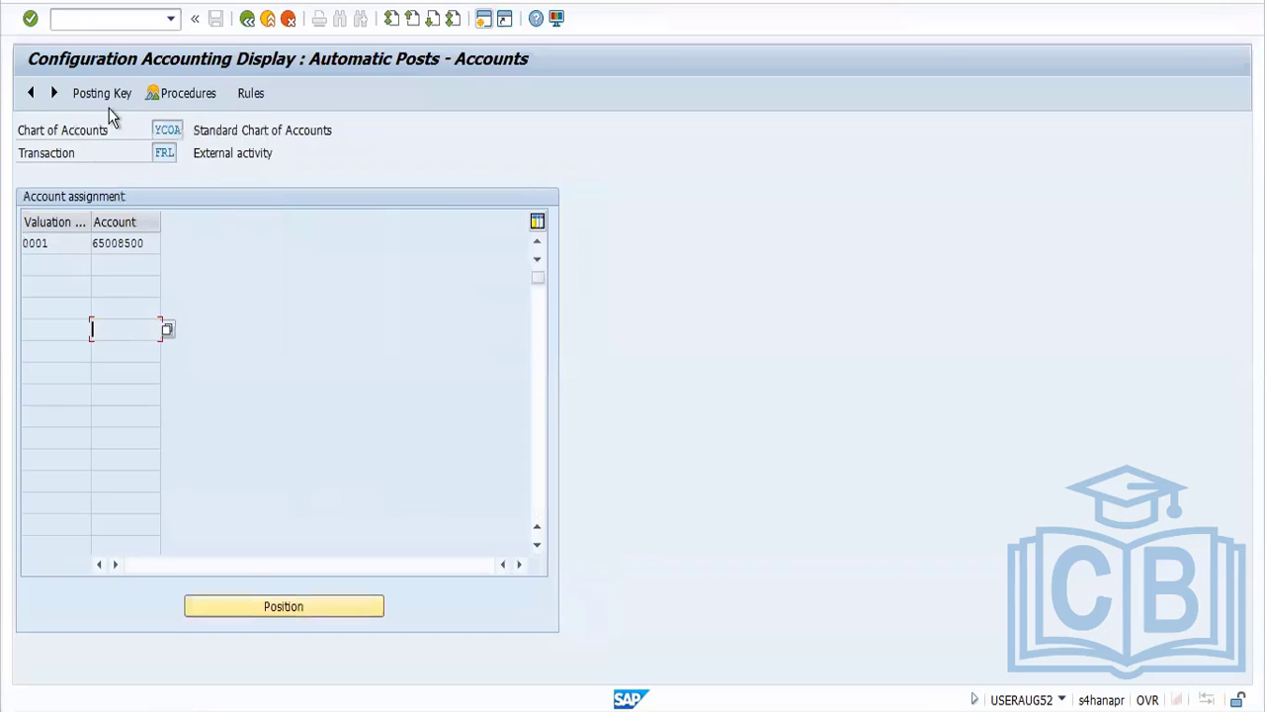
click(99, 257)
click(99, 93)
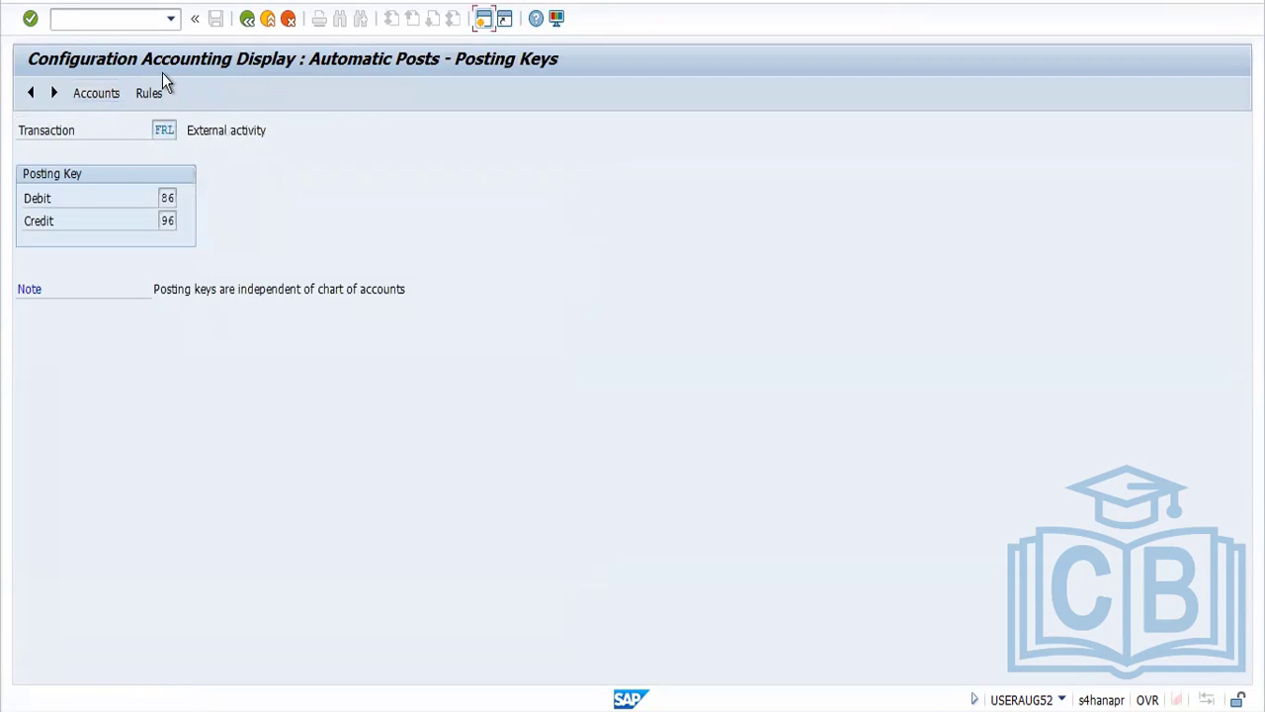
click(96, 92)
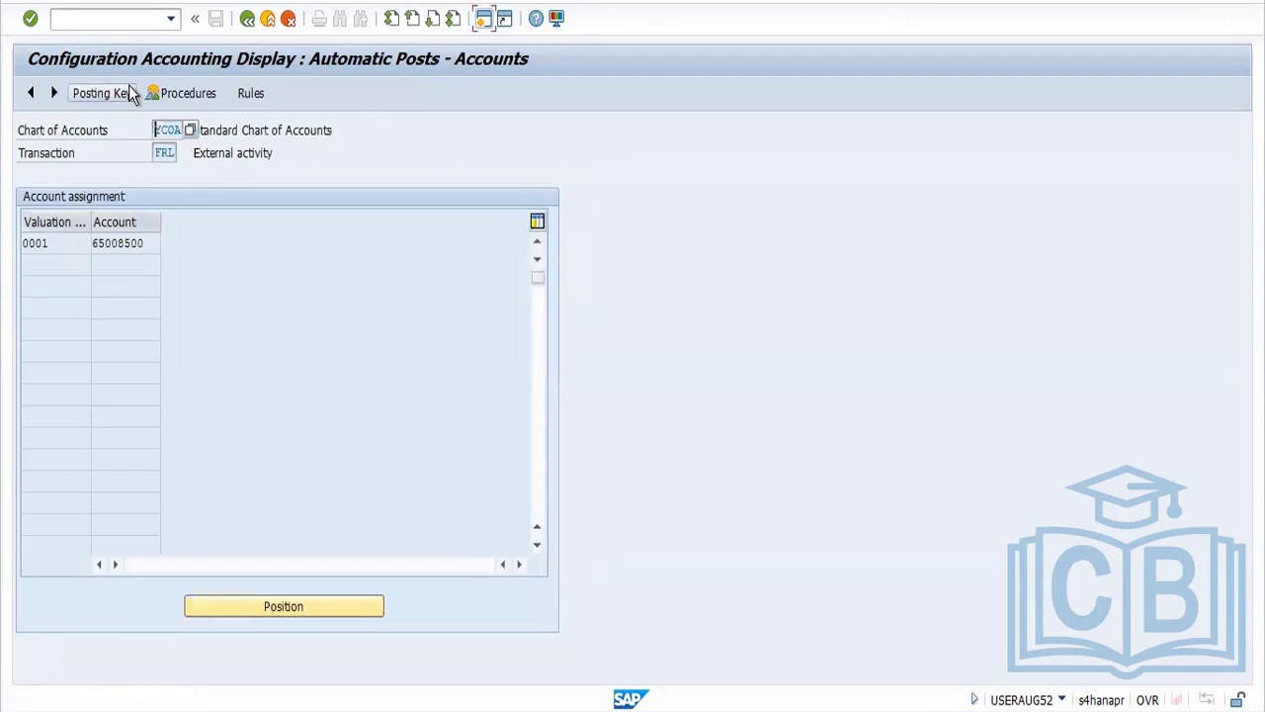
click(183, 98)
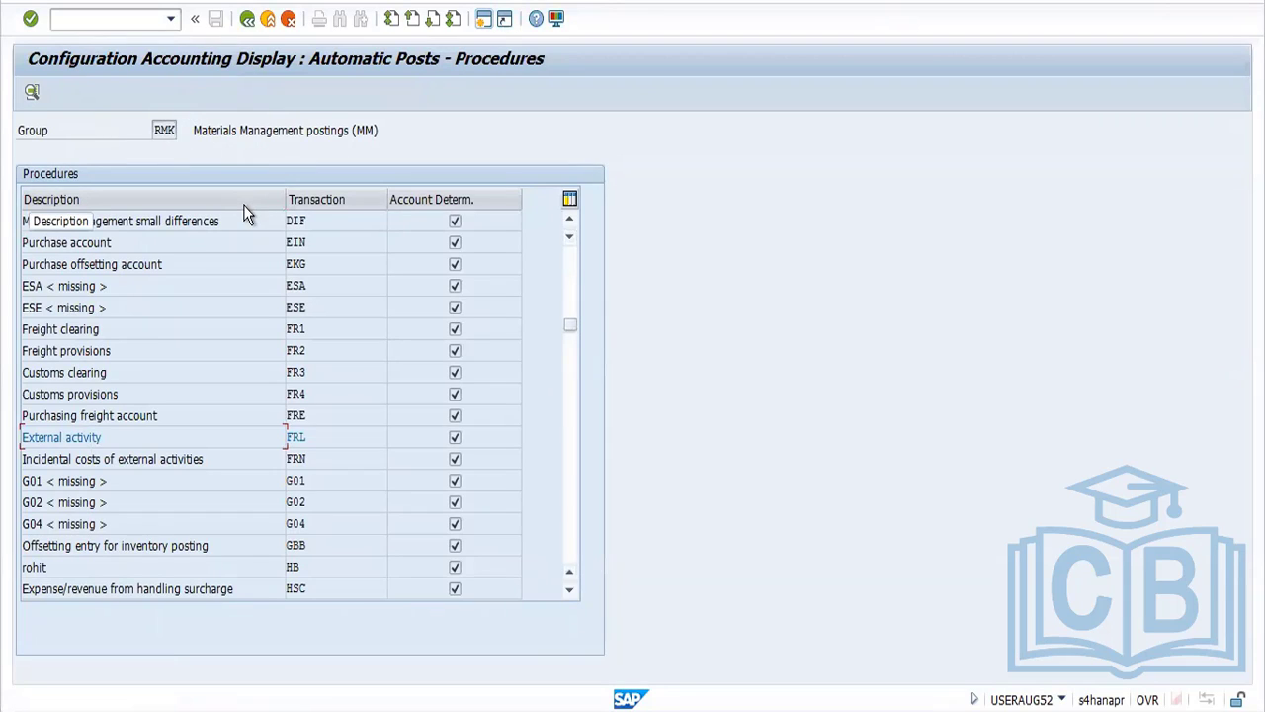
Reopen the External activity (FRL) account assignments and try again to switch them to change mode
double_click(311, 435)
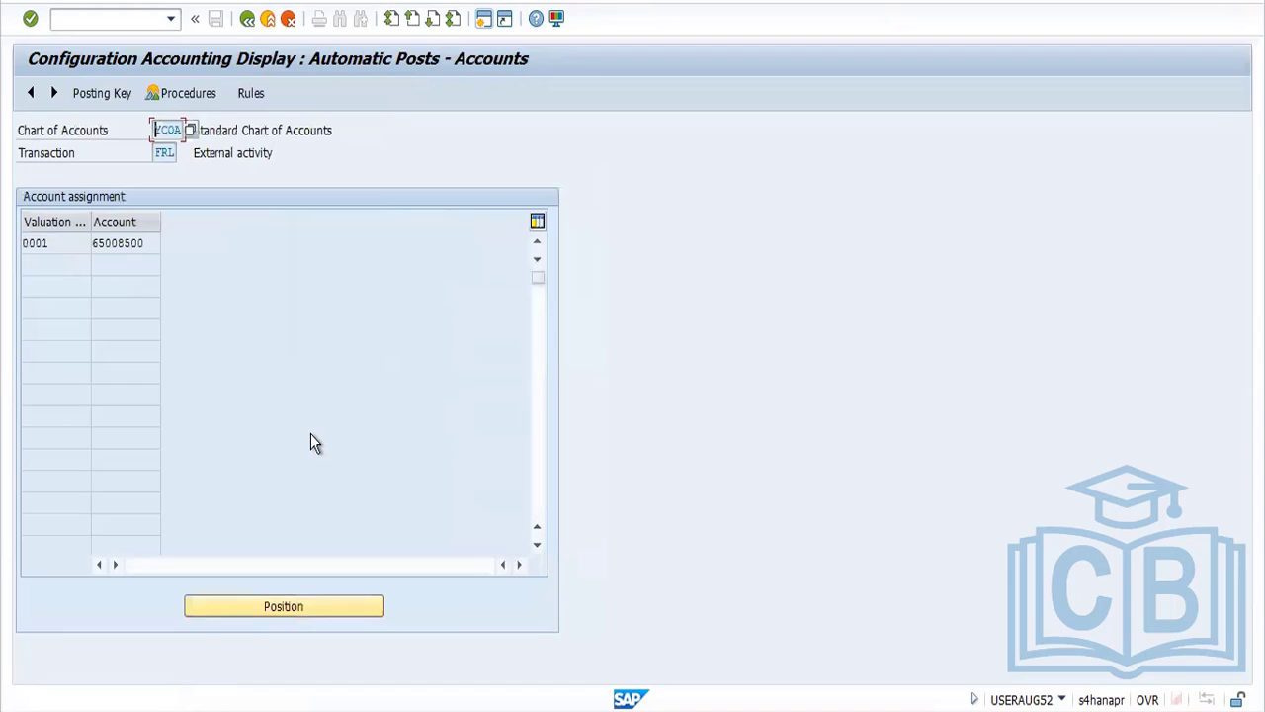
click(133, 328)
click(89, 4)
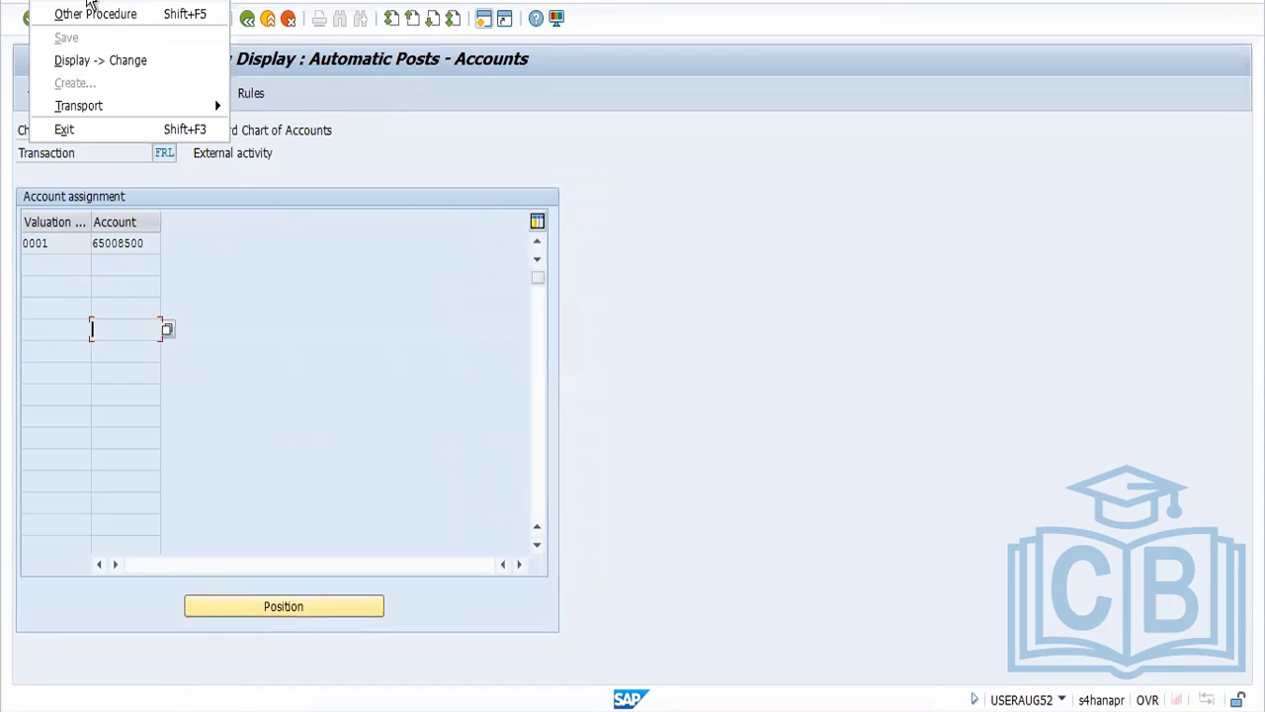
click(98, 58)
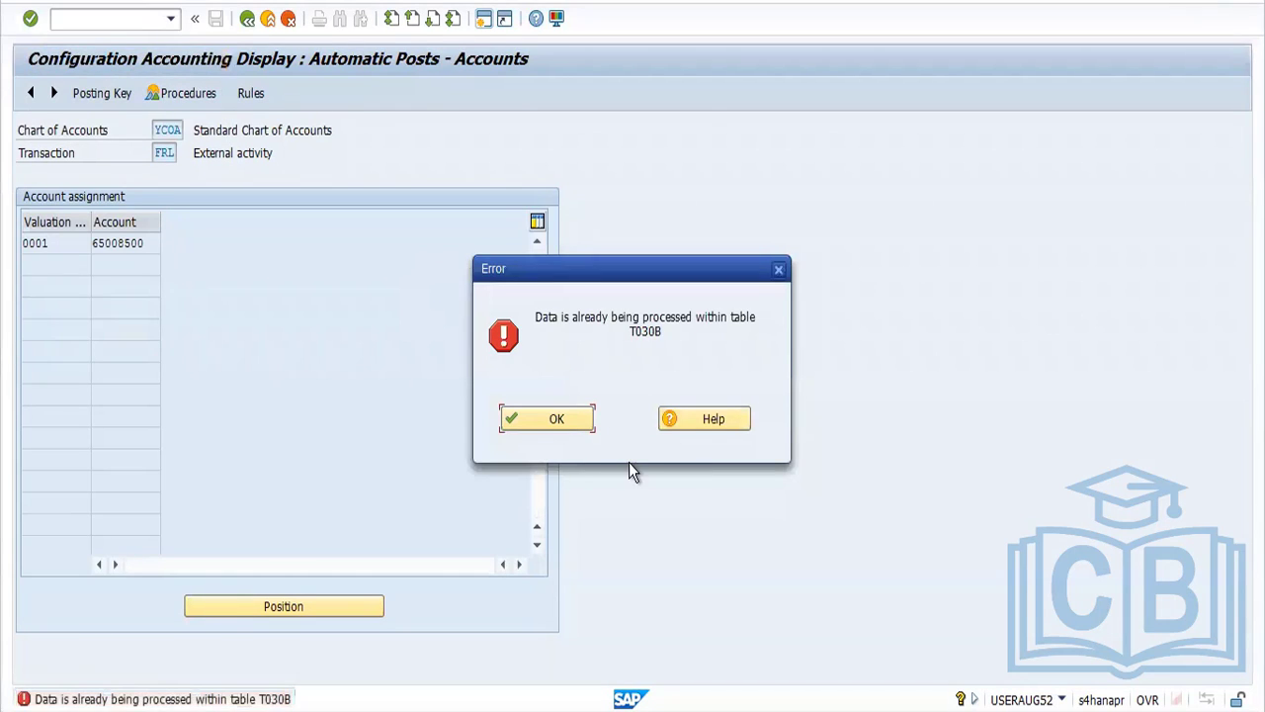
click(535, 417)
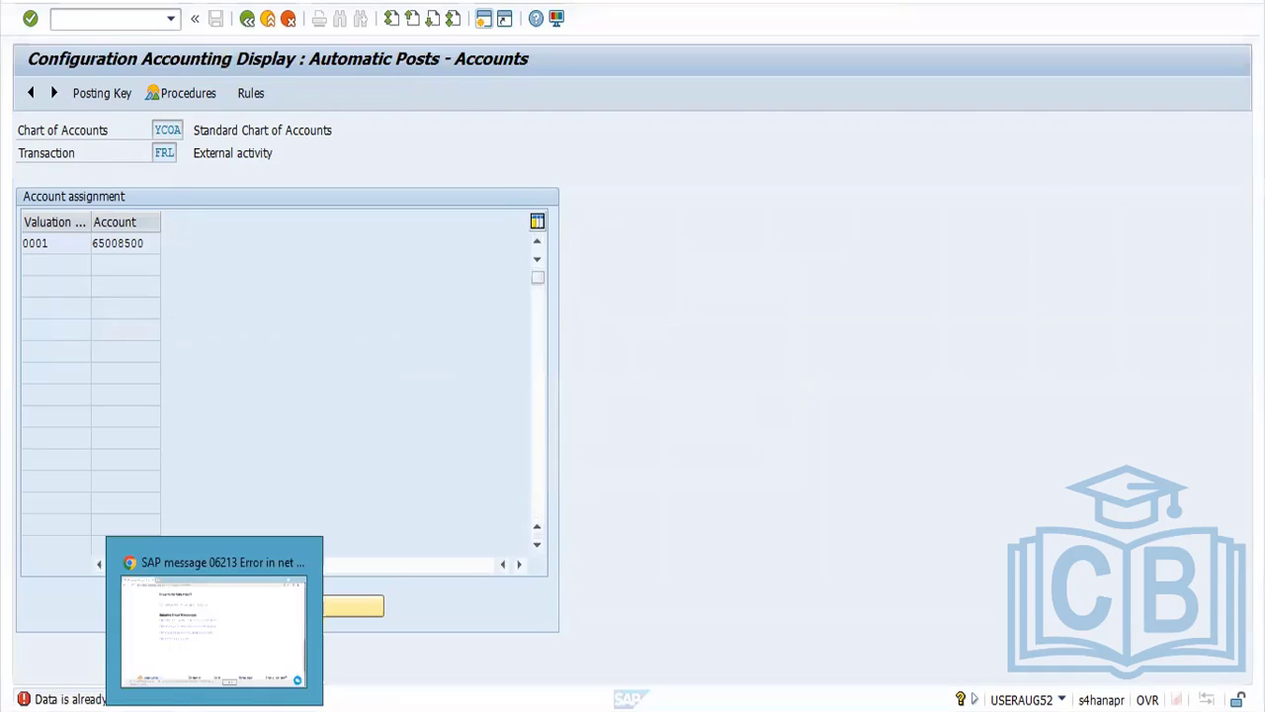
Switch to the session showing the control data of procedure RMFOR1 and end its transaction with /n to return to SAP Easy Access
click(215, 710)
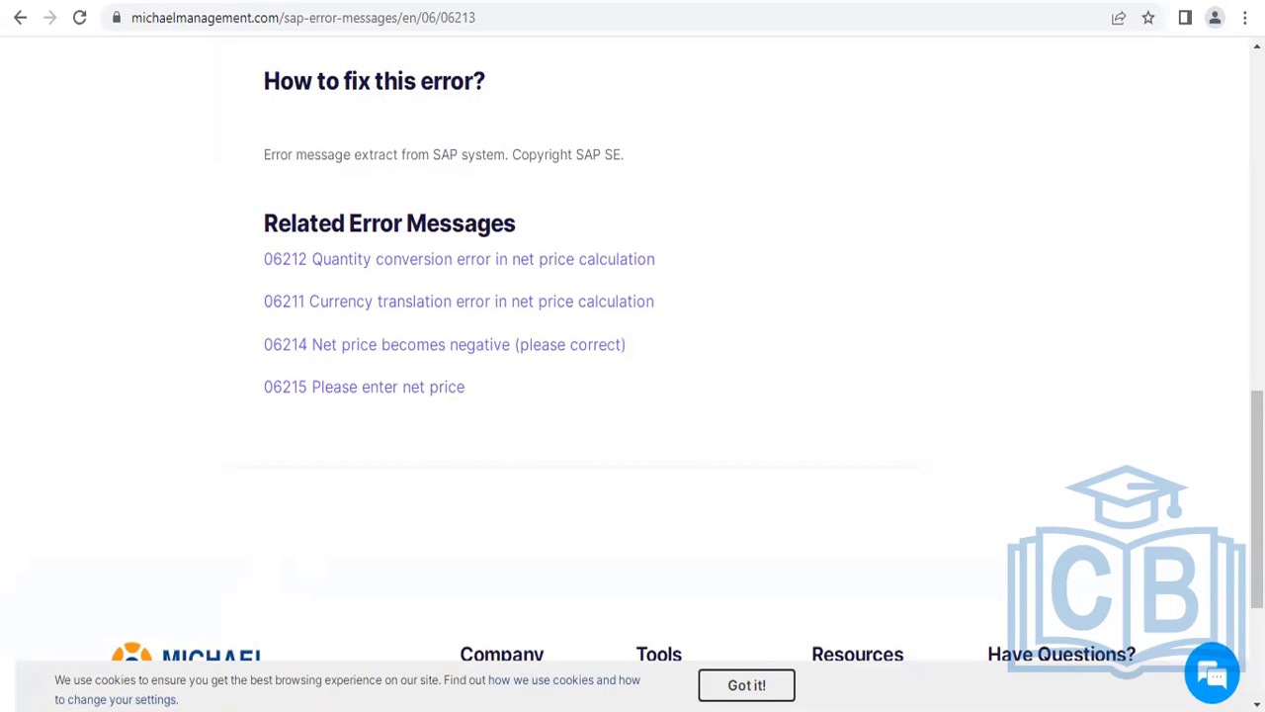
mouse_move(332, 711)
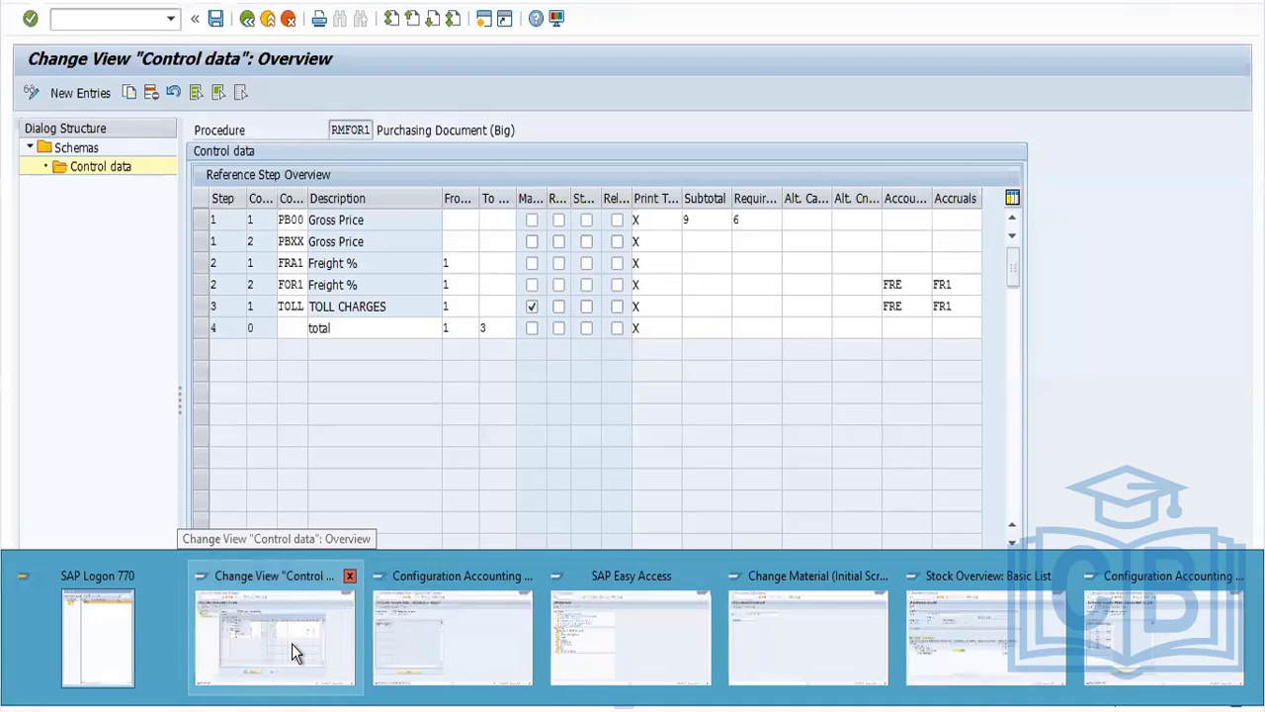
click(291, 644)
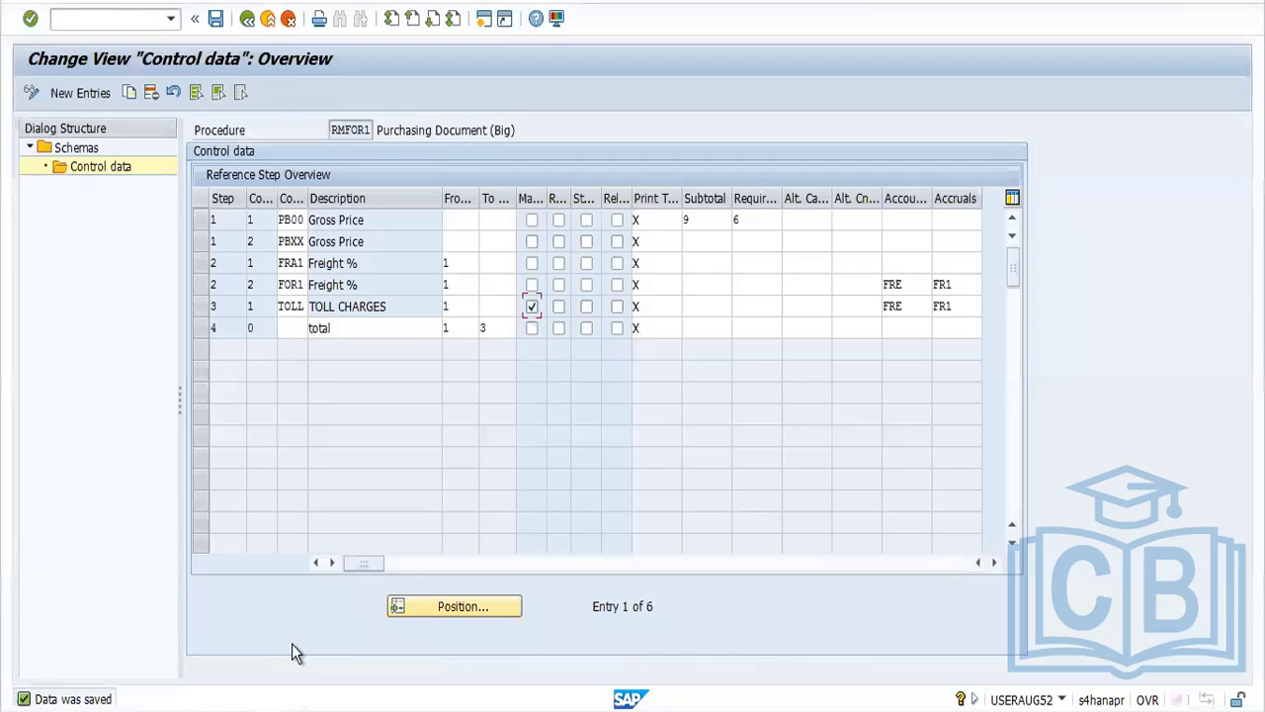
click(247, 22)
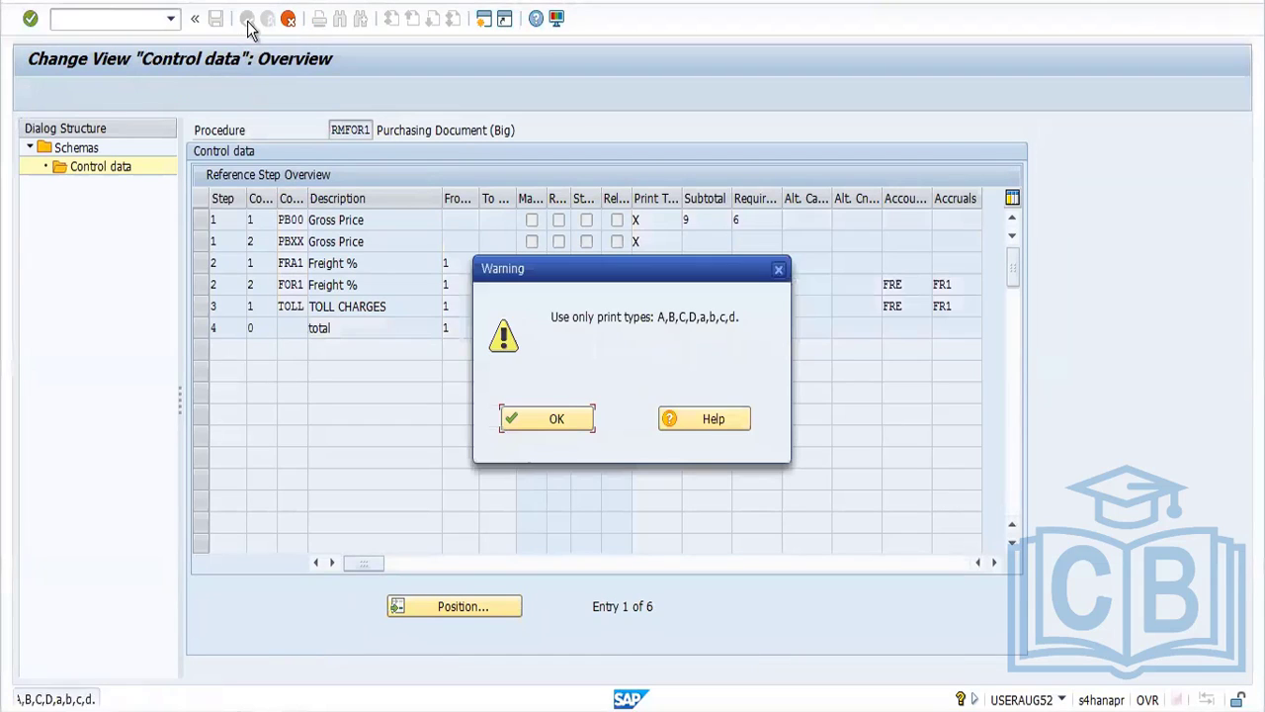
click(128, 18)
text(/n)
key(Return)
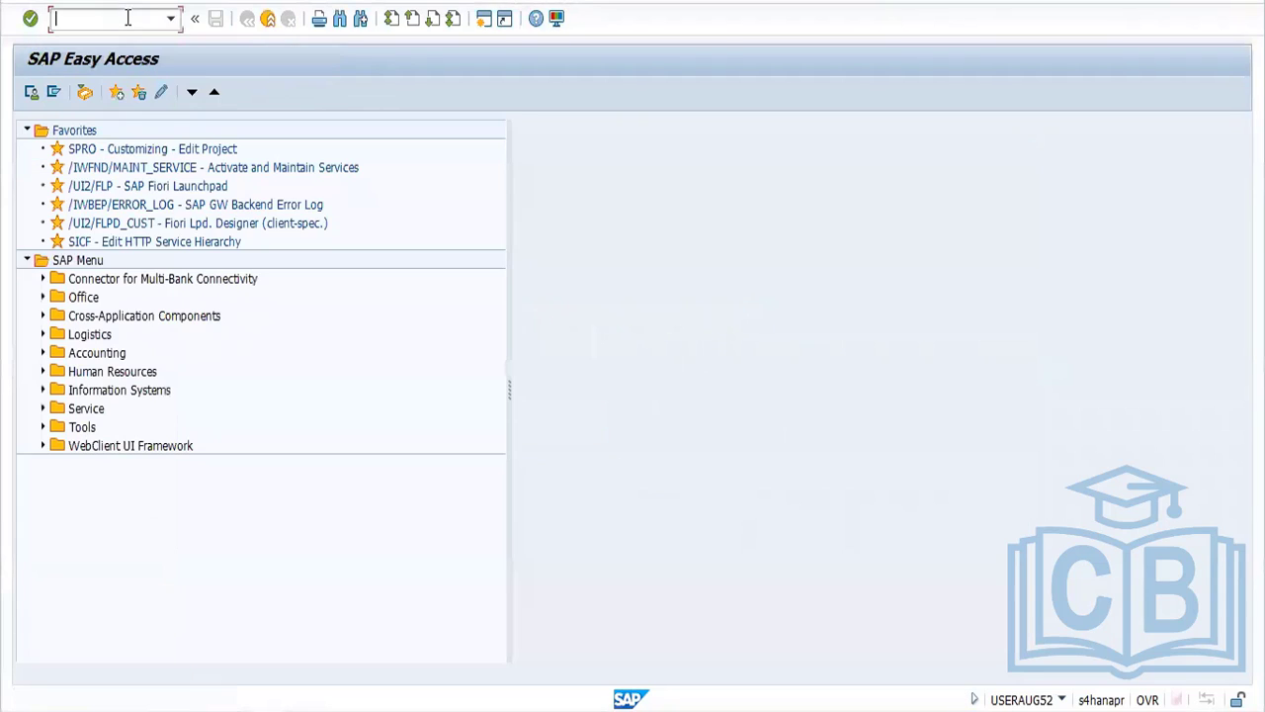
Start SPRO, display the SAP Customizing Implementation Guide, and expand the Materials Management node
text(SPRO)
key(Return)
click(100, 92)
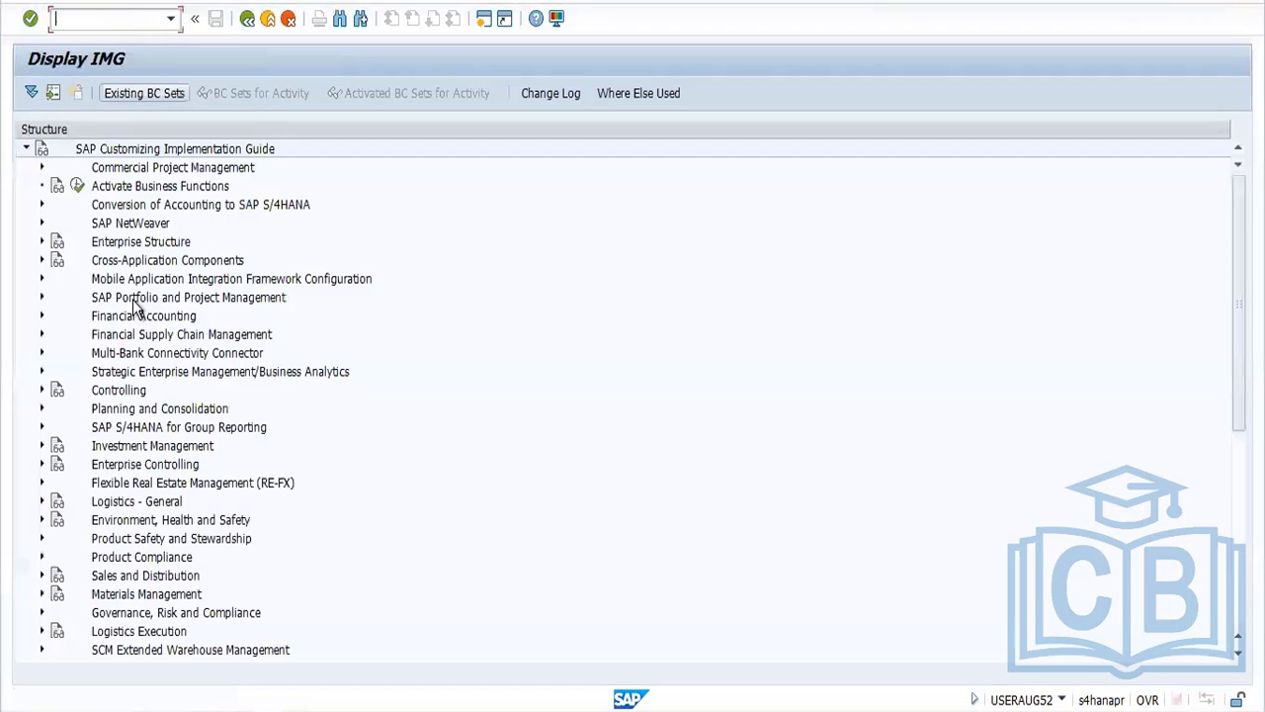
click(42, 595)
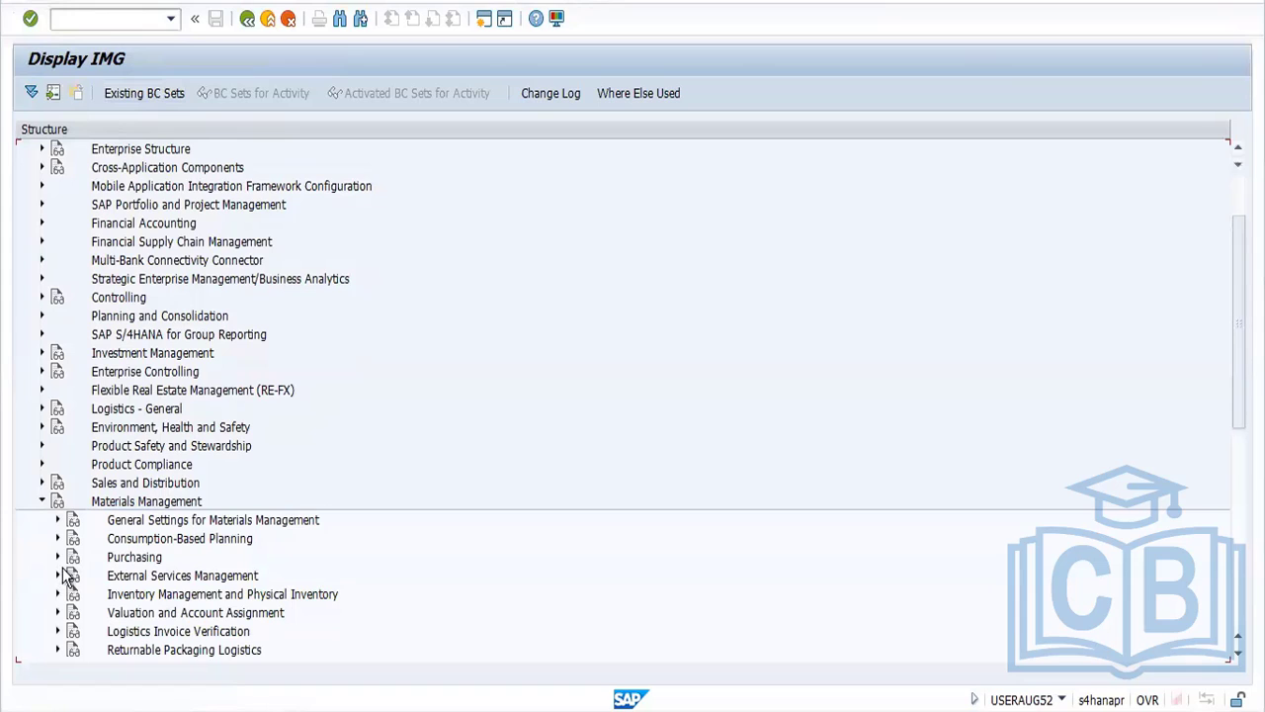
Browse the Purchasing and Logistics Invoice Verification nodes under Materials Management for the account determination settings
click(58, 557)
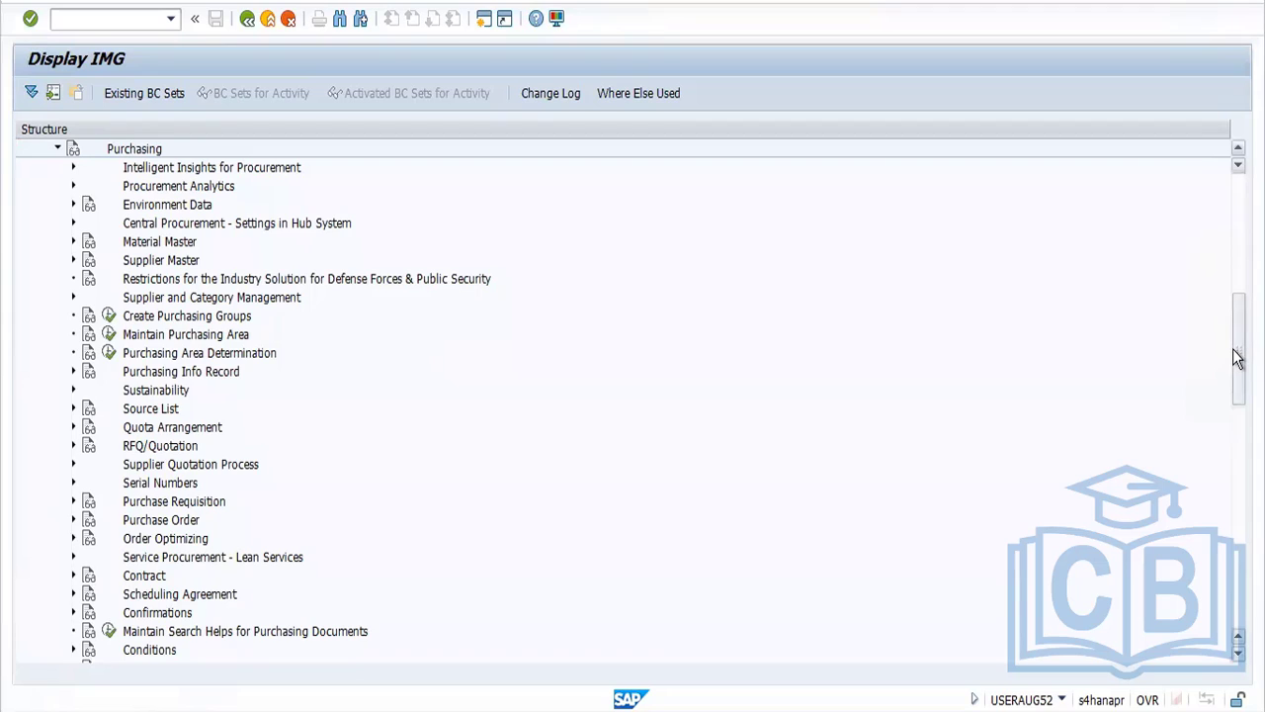
scroll(1236, 356, down, 3)
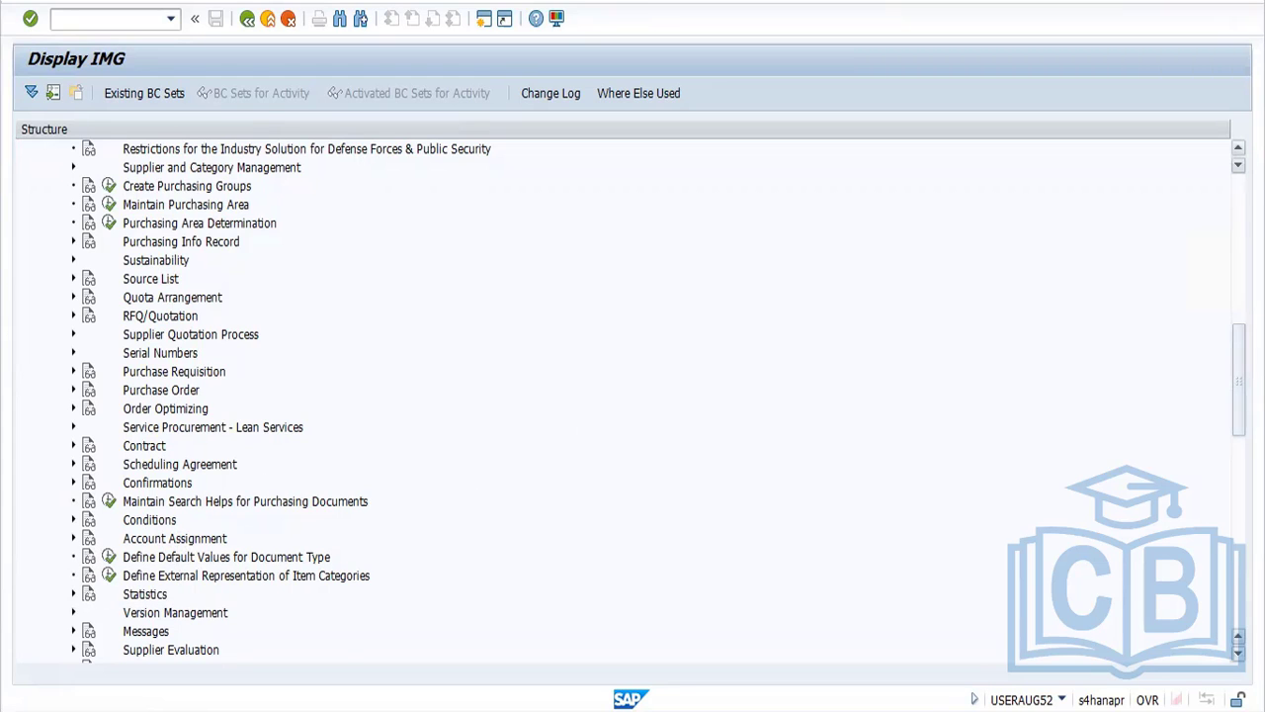
scroll(632, 395, down, 9)
scroll(633, 396, down, 2)
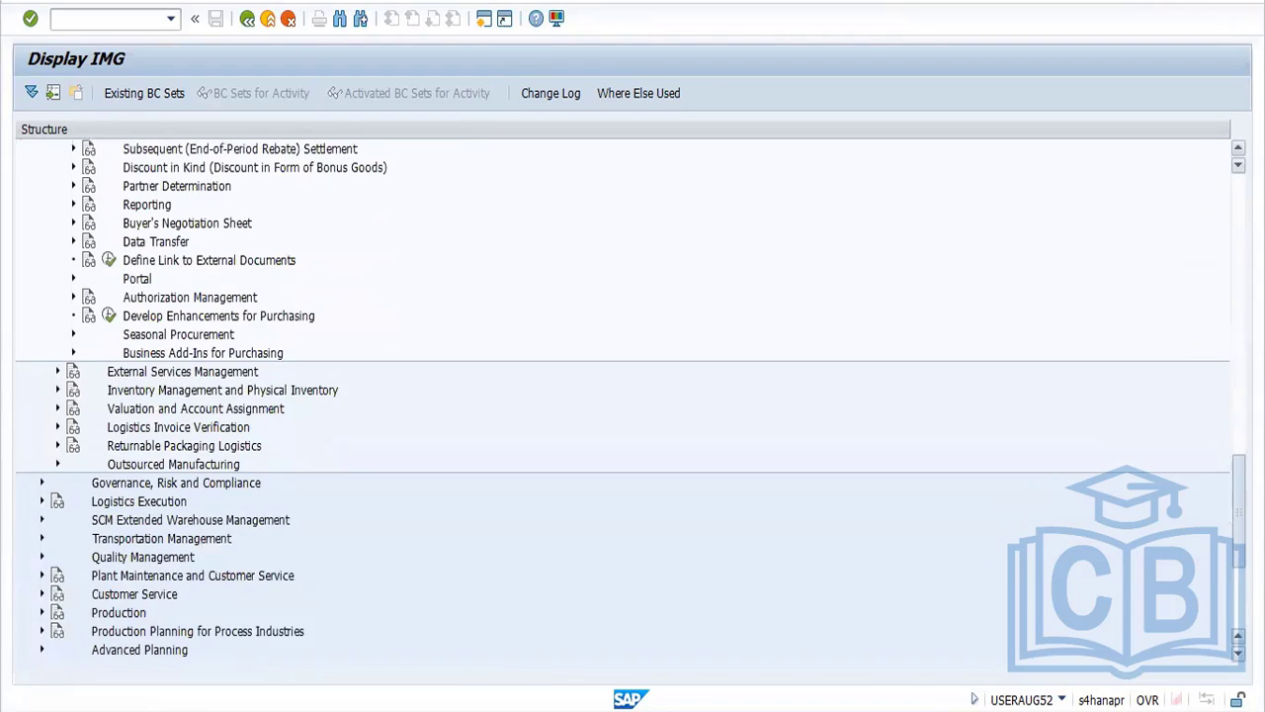
scroll(203, 454, up, 1)
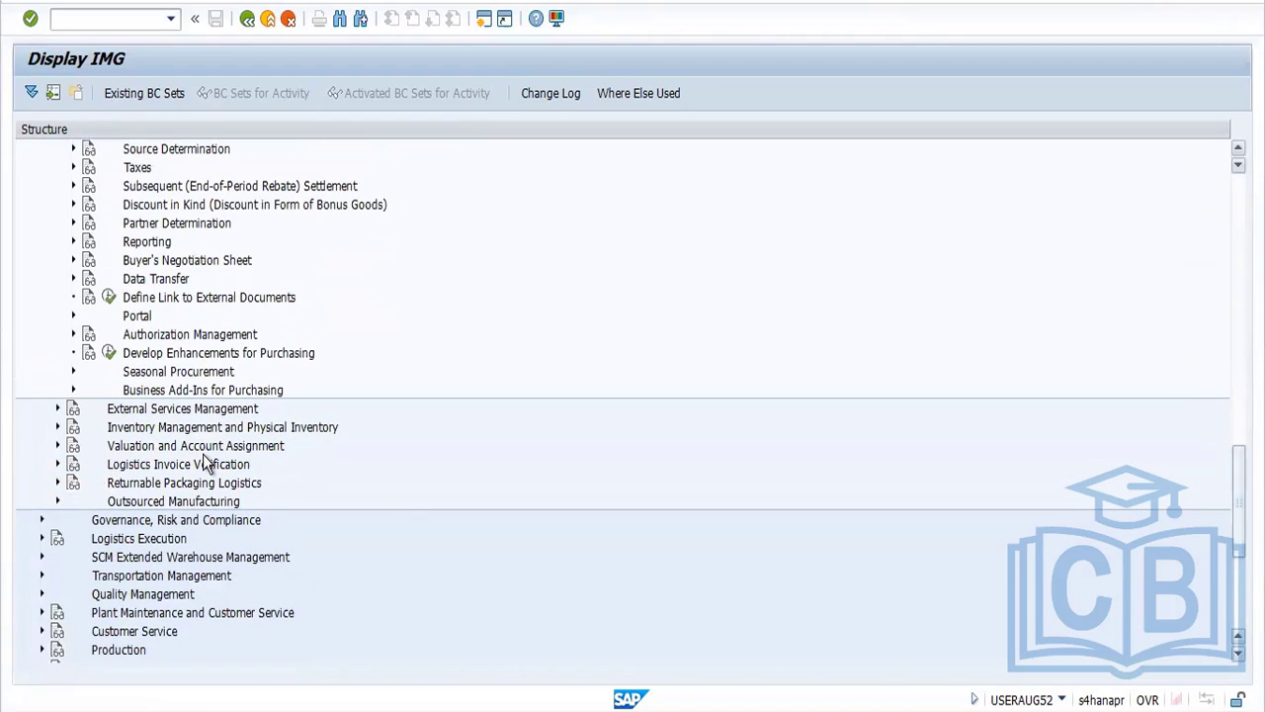
click(57, 464)
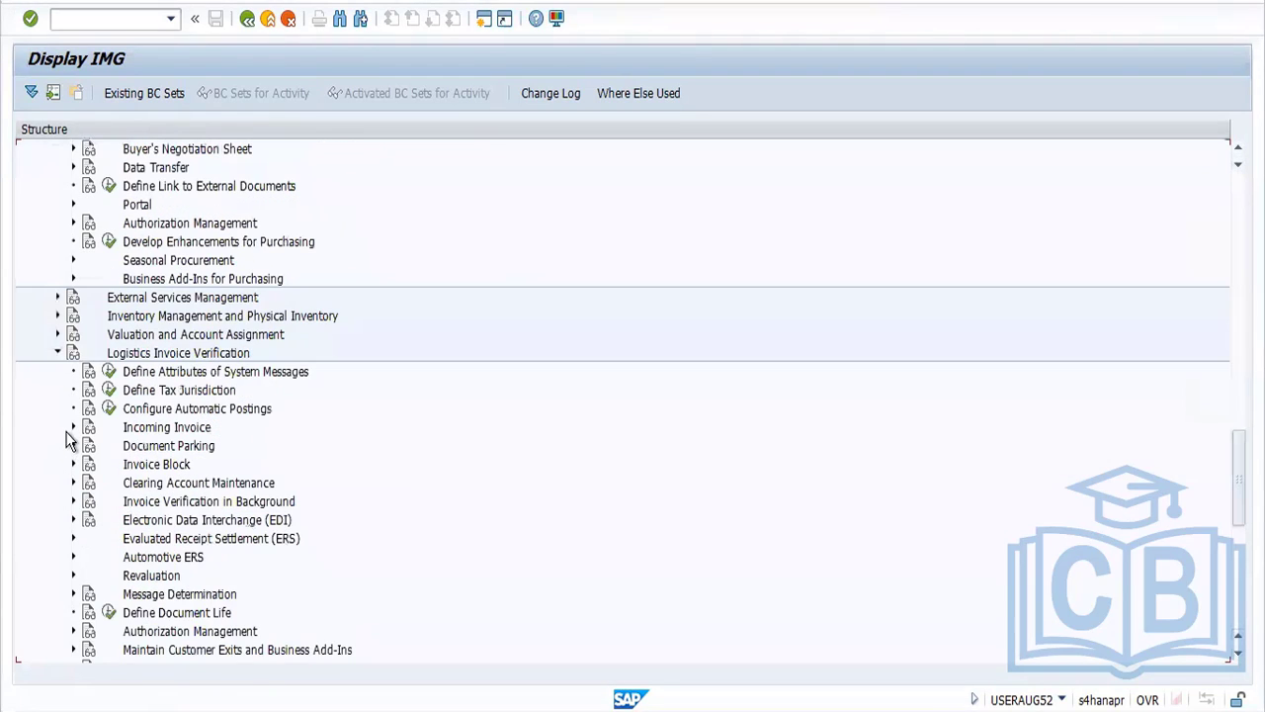
click(56, 353)
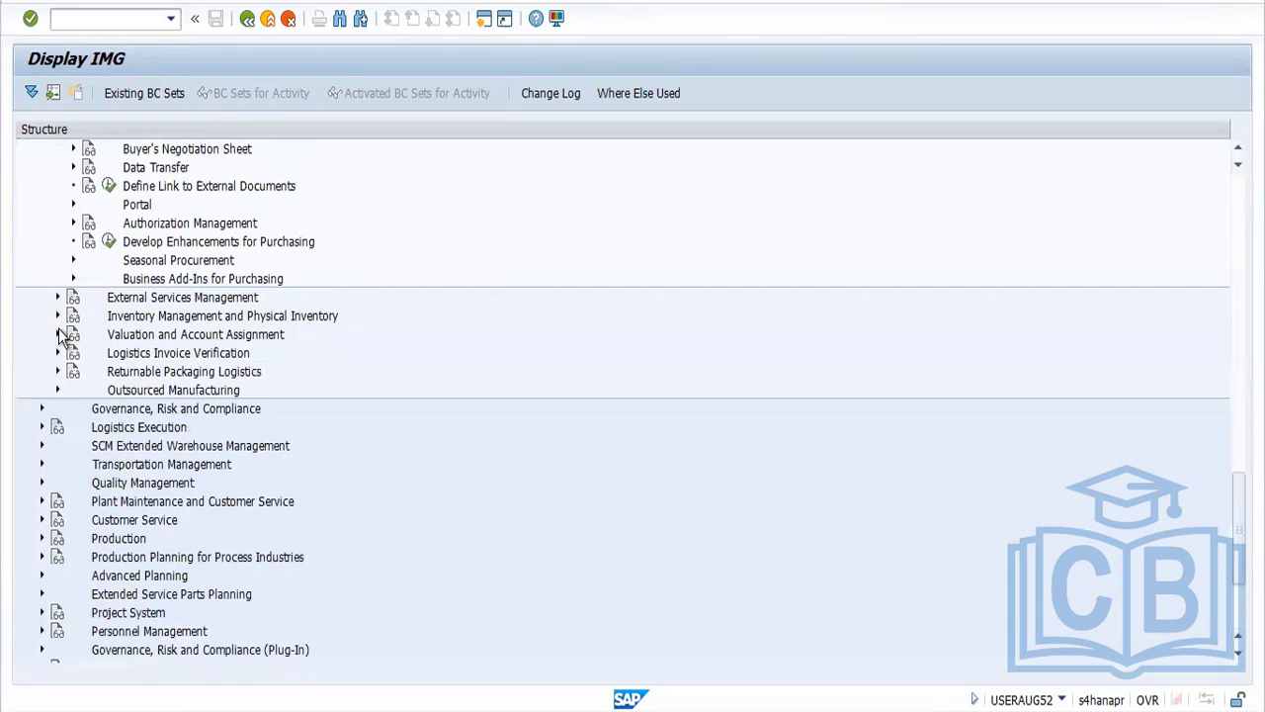
Expand Valuation and Account Assignment, Account Determination, and Account Determination Without Wizard in the IMG
click(57, 334)
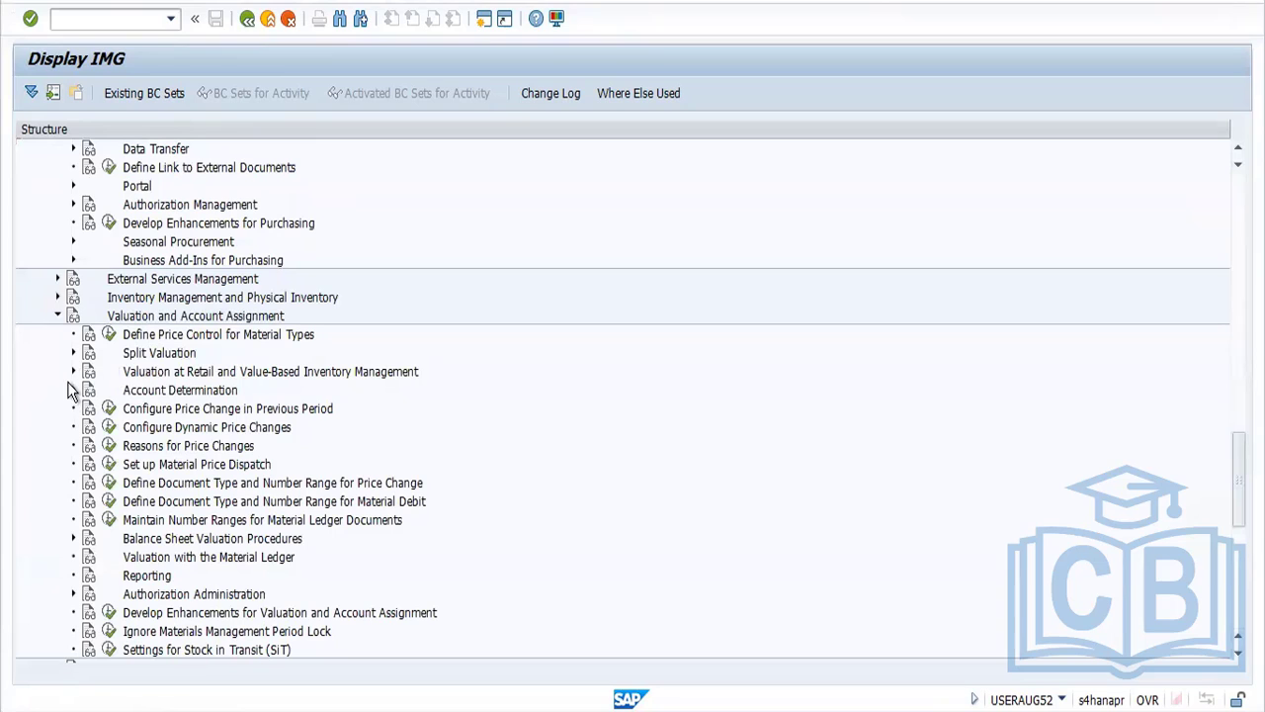
click(72, 389)
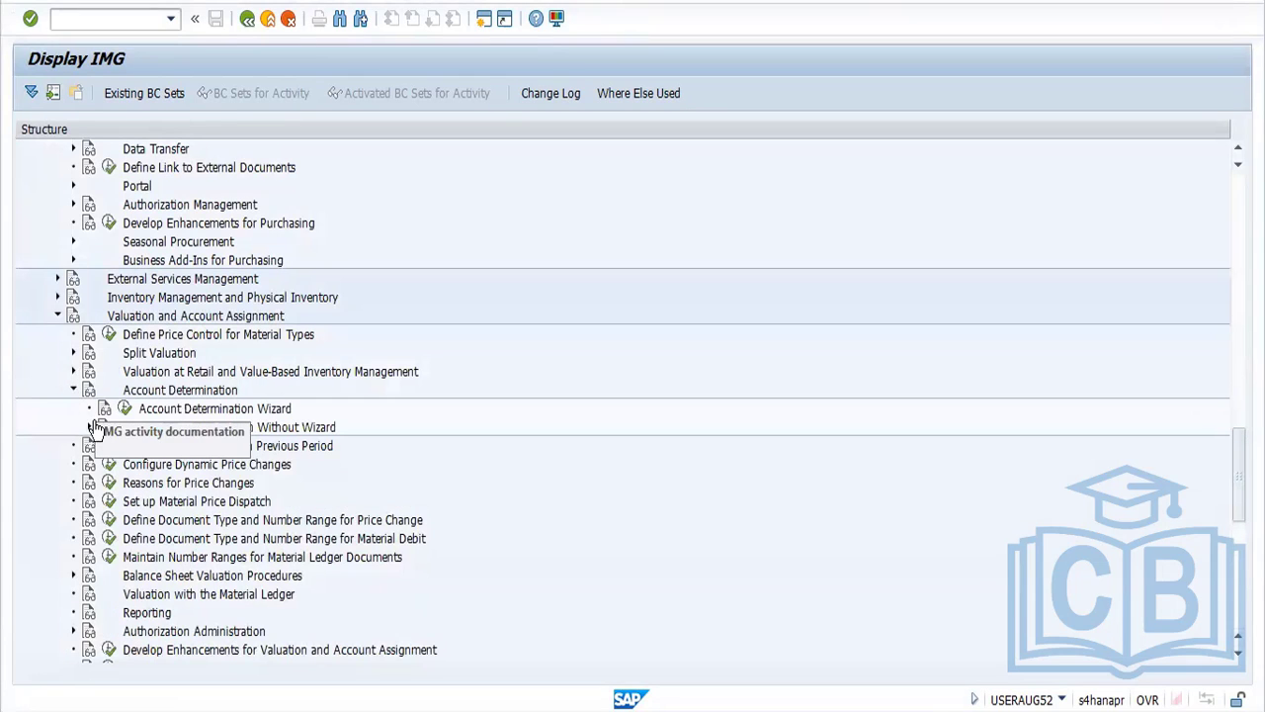
click(89, 427)
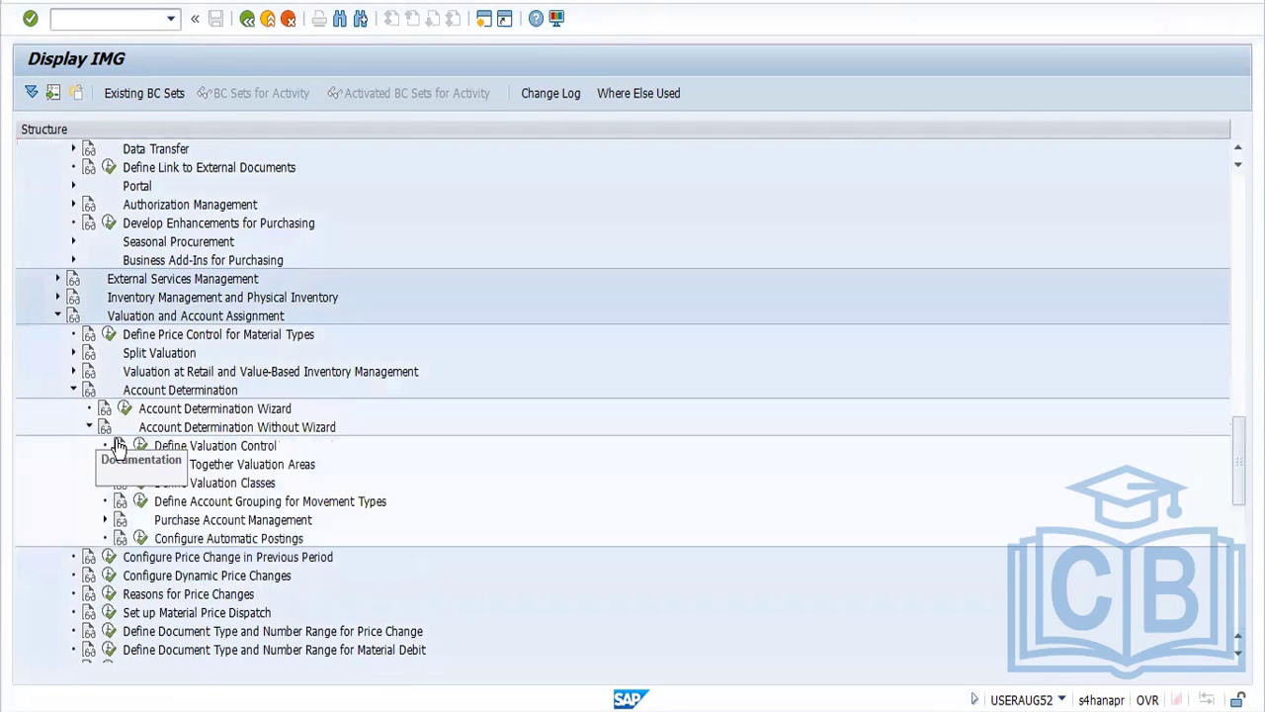
Look into Define Valuation Classes and Define Account Grouping for Movement Types, return to the IMG, and expand Purchase Account Management
click(142, 483)
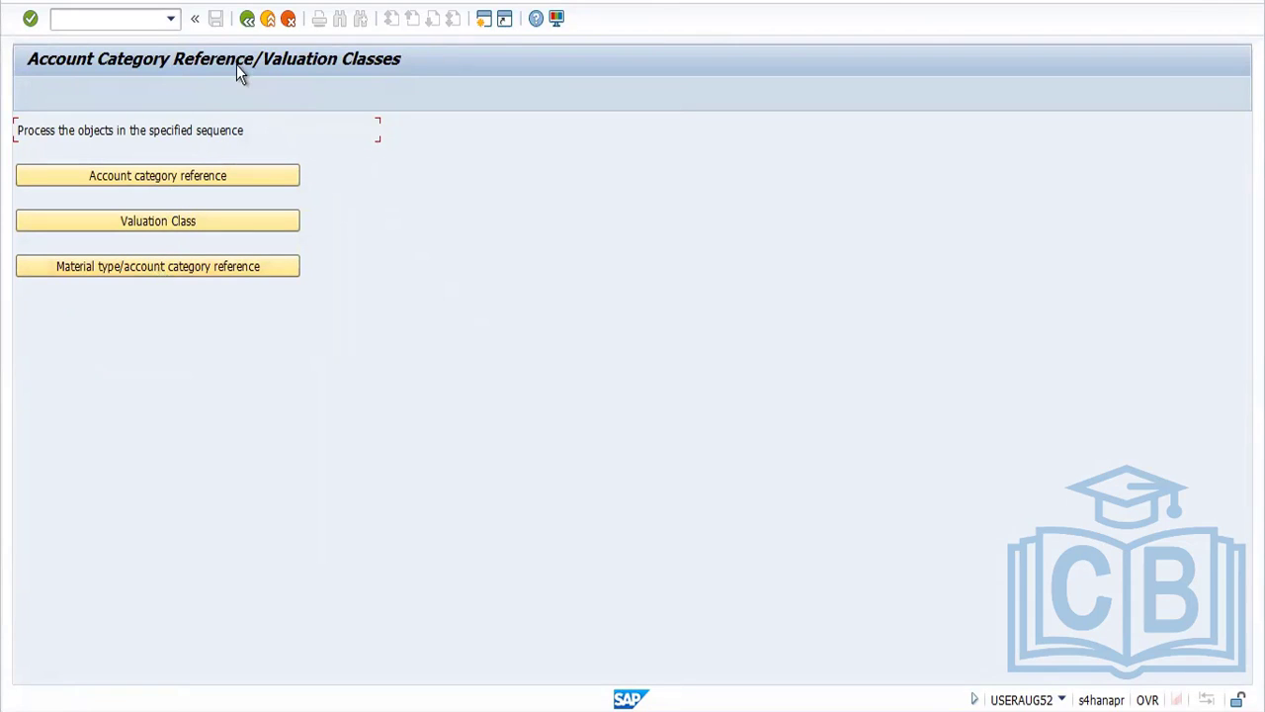
click(247, 20)
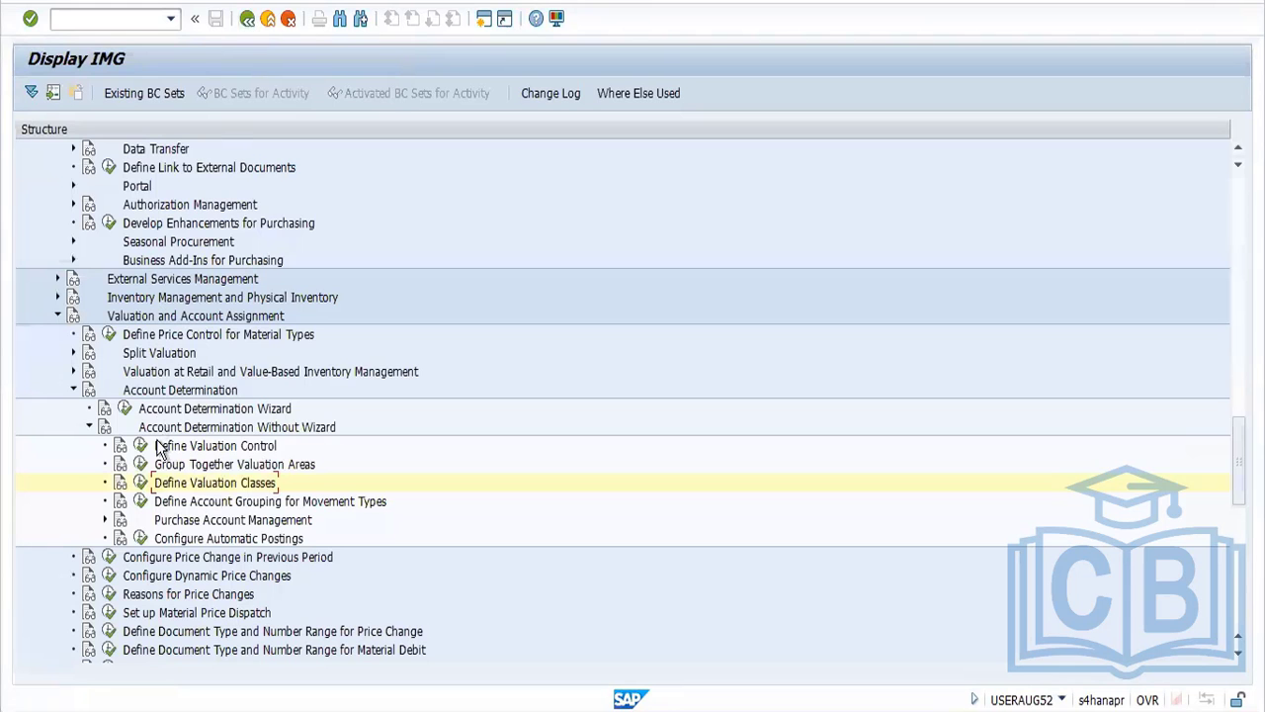
click(140, 501)
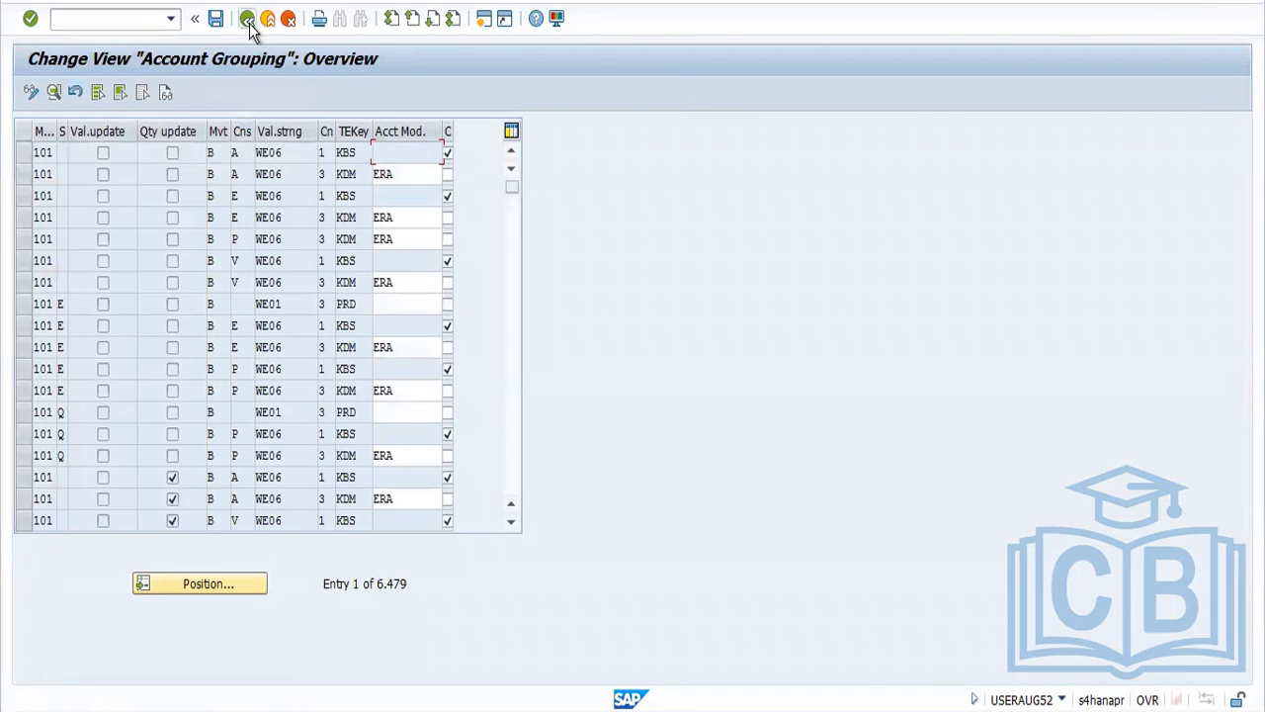
click(247, 19)
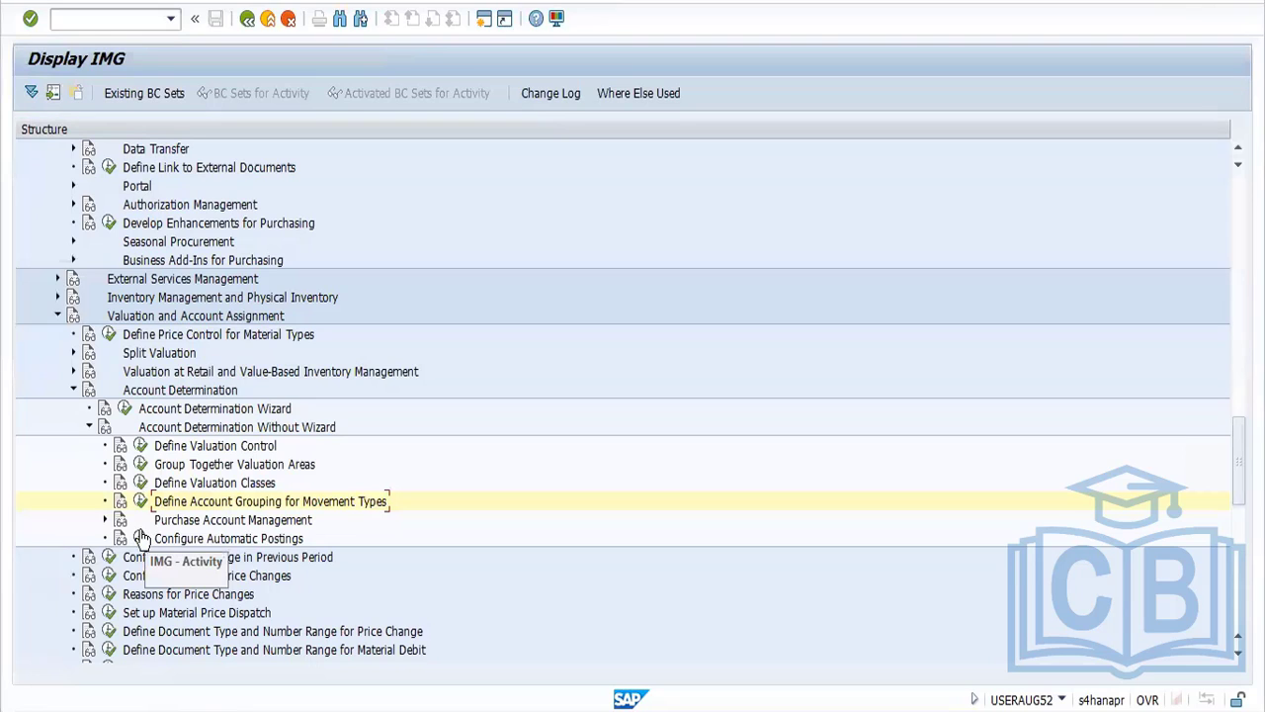
click(105, 519)
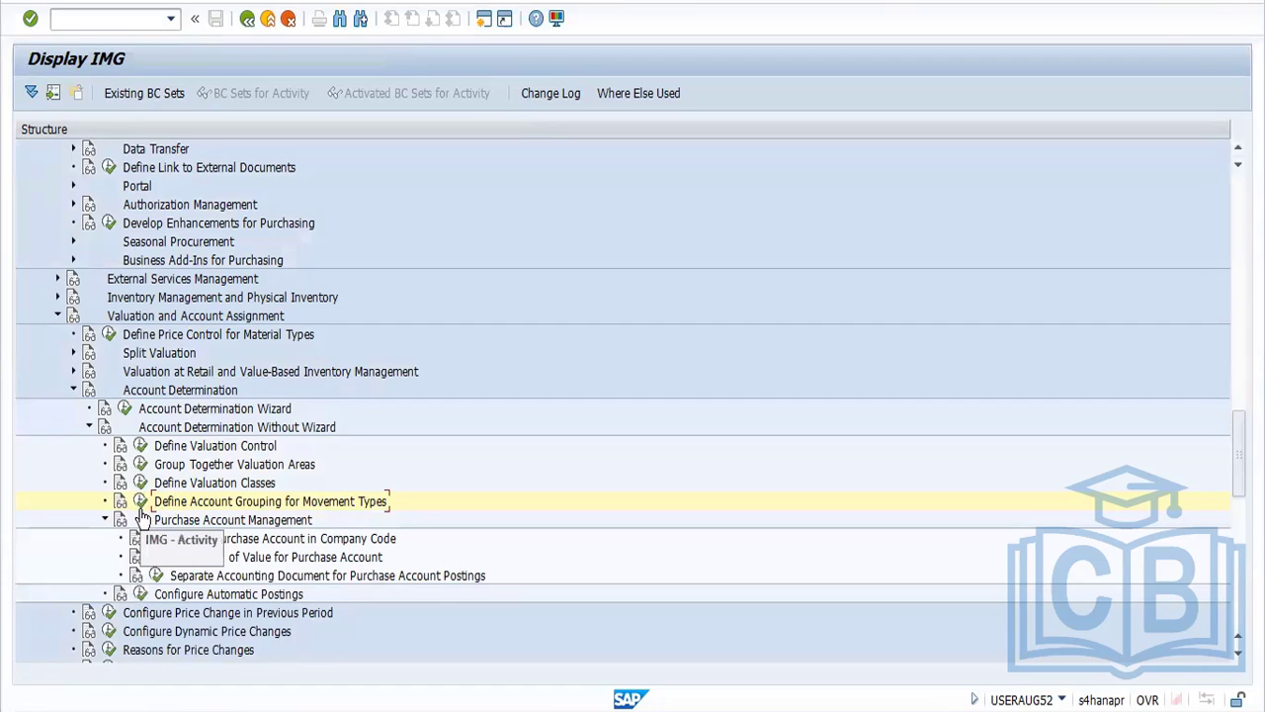
click(247, 710)
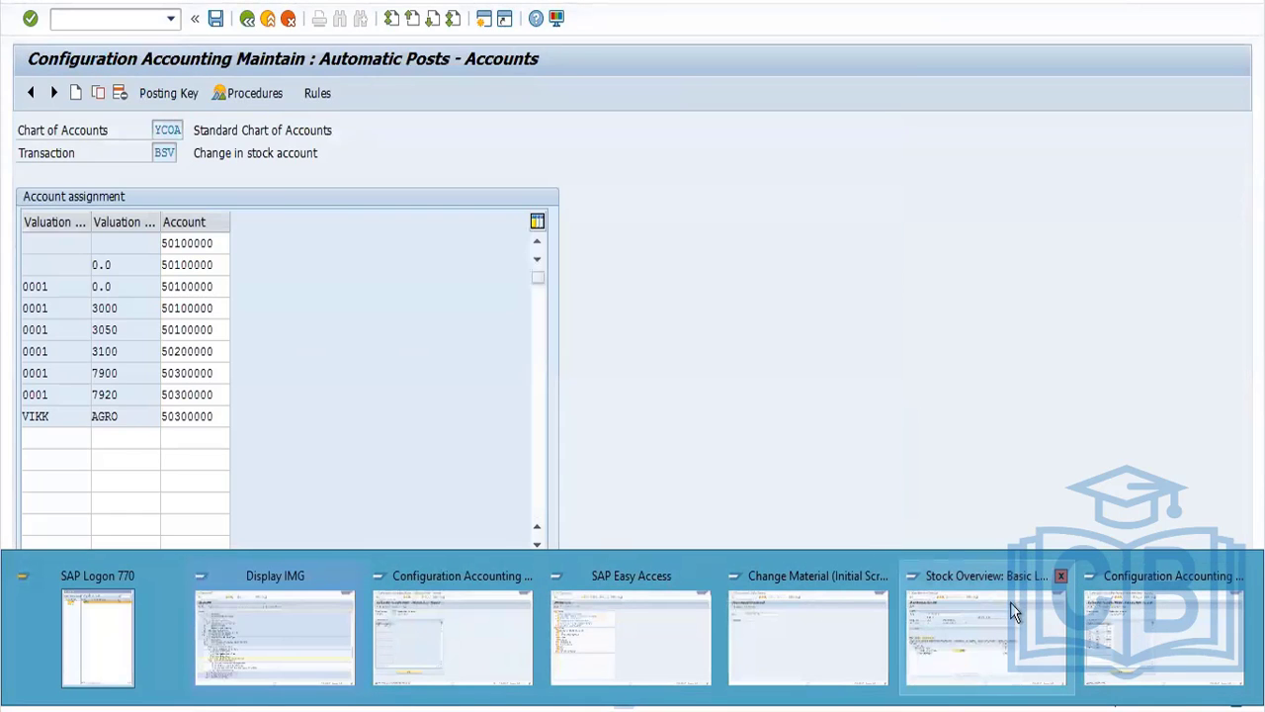
click(1003, 609)
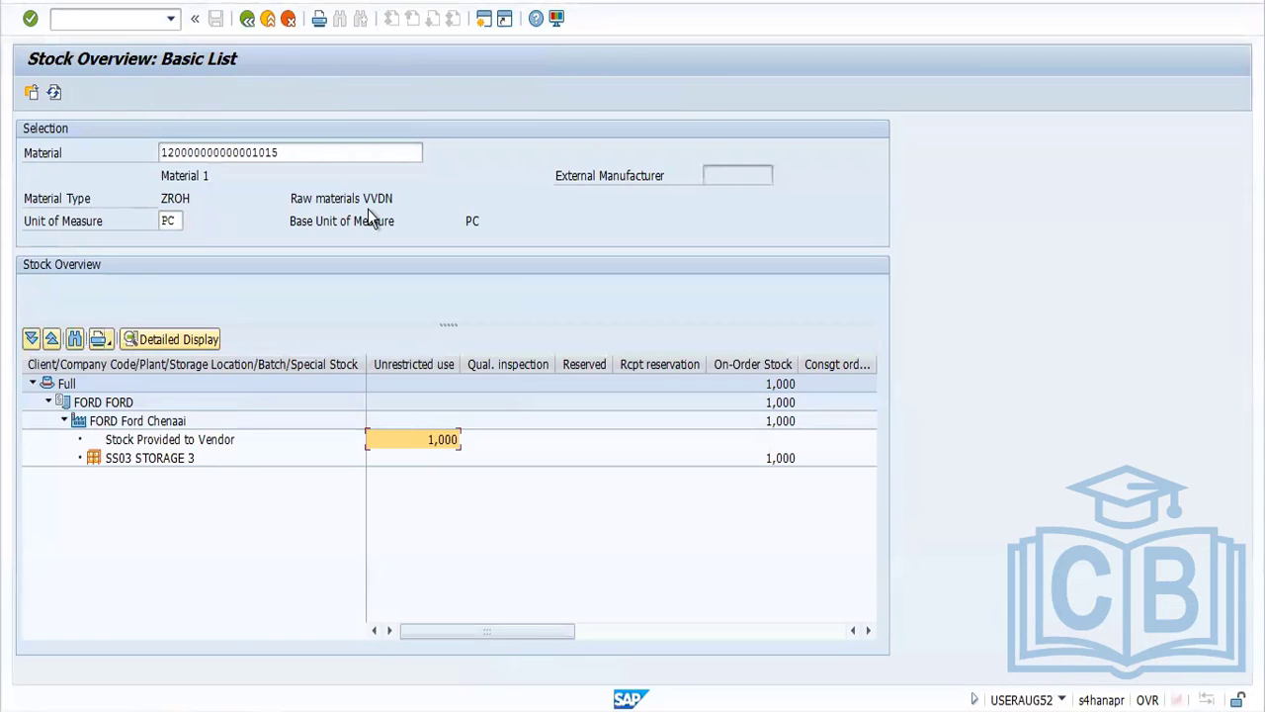
drag(286, 156, 142, 169)
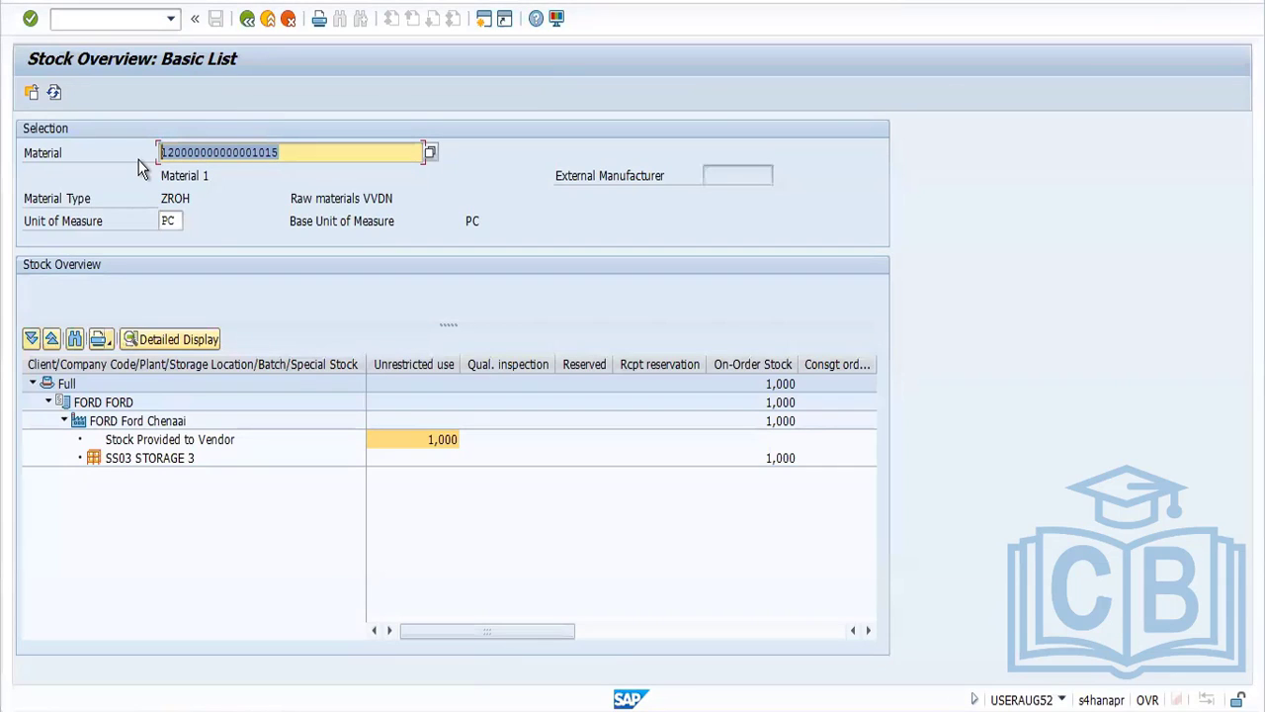
click(134, 18)
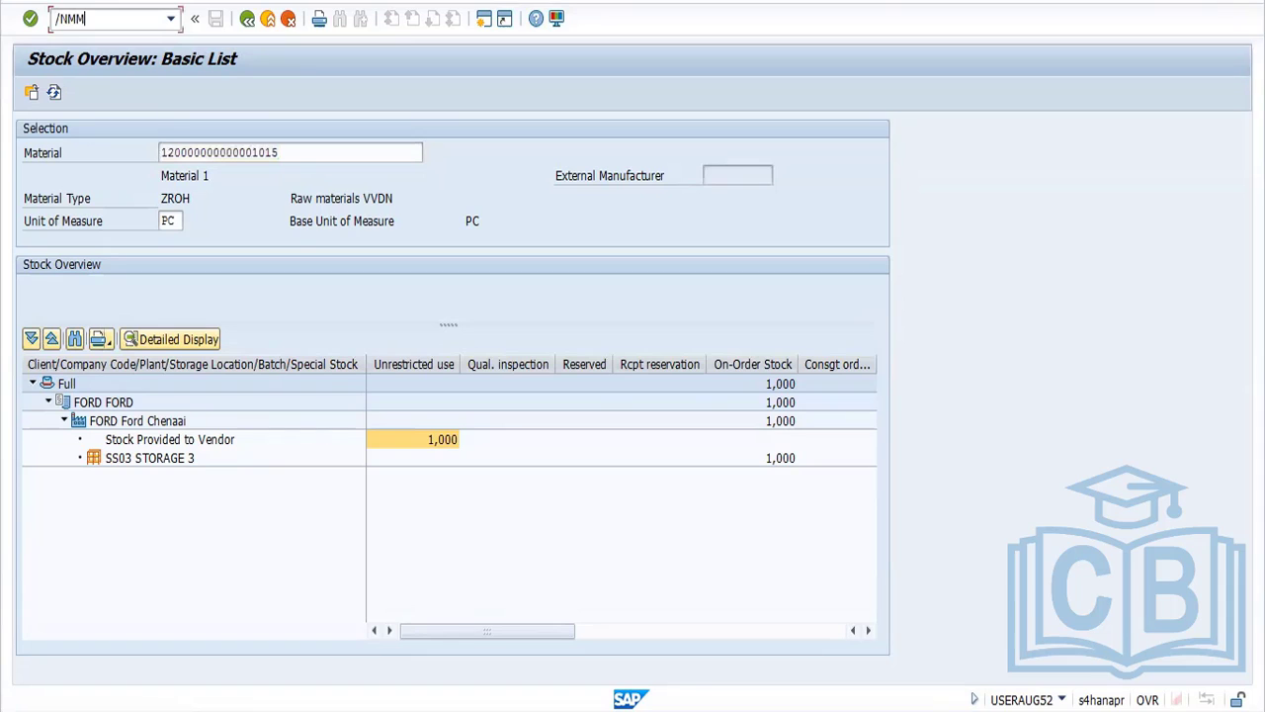
text(/NMM03)
key(Return)
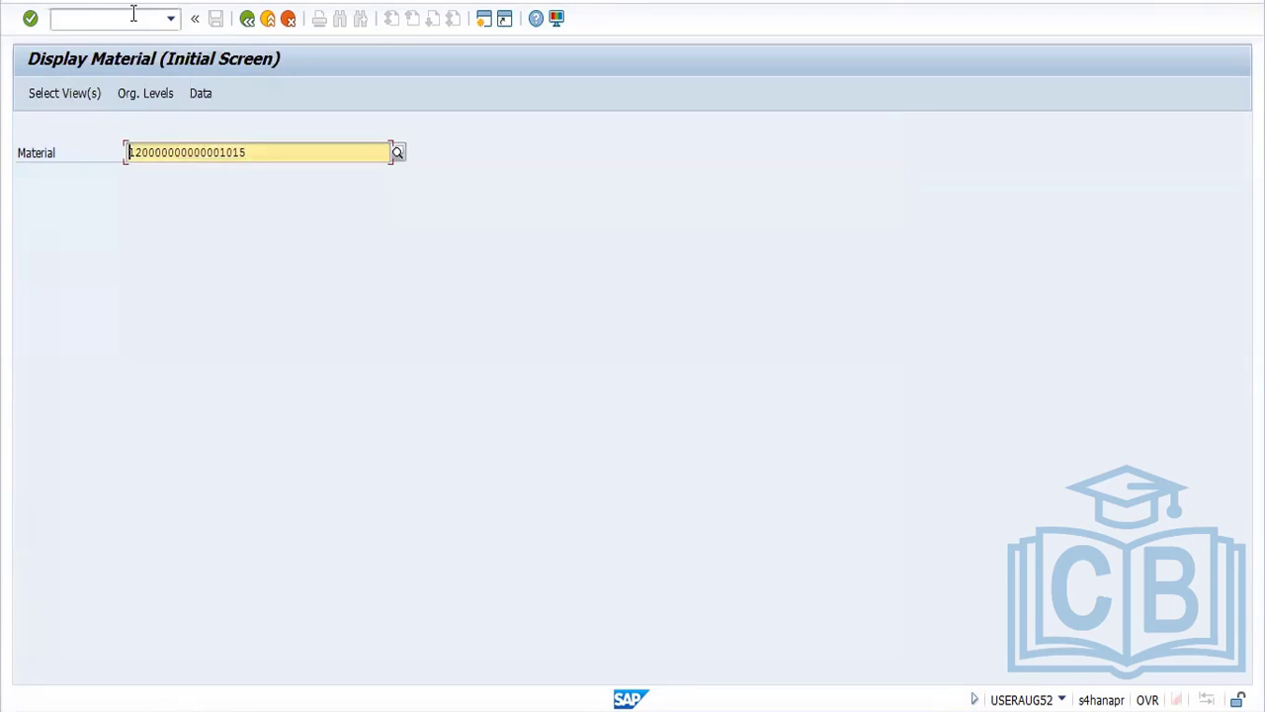
Display the material's preselected views for plant FORD and check its material type in the material information
key(Return)
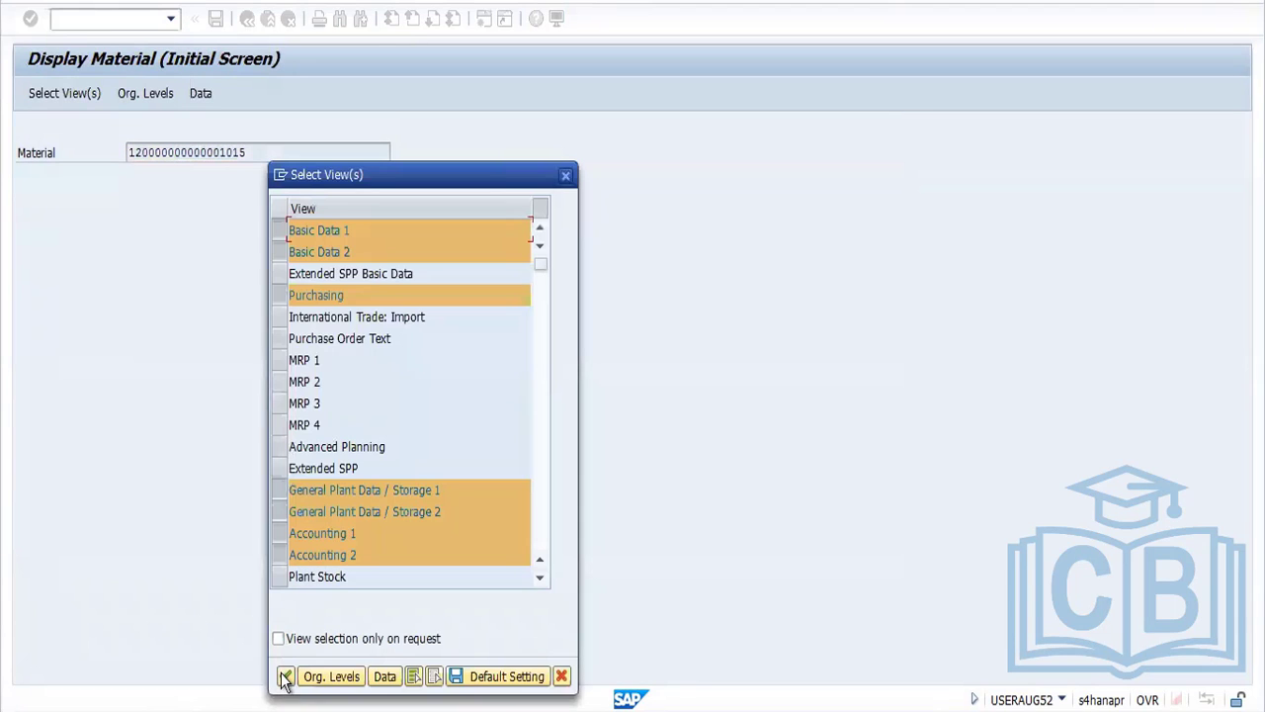
click(285, 677)
click(293, 207)
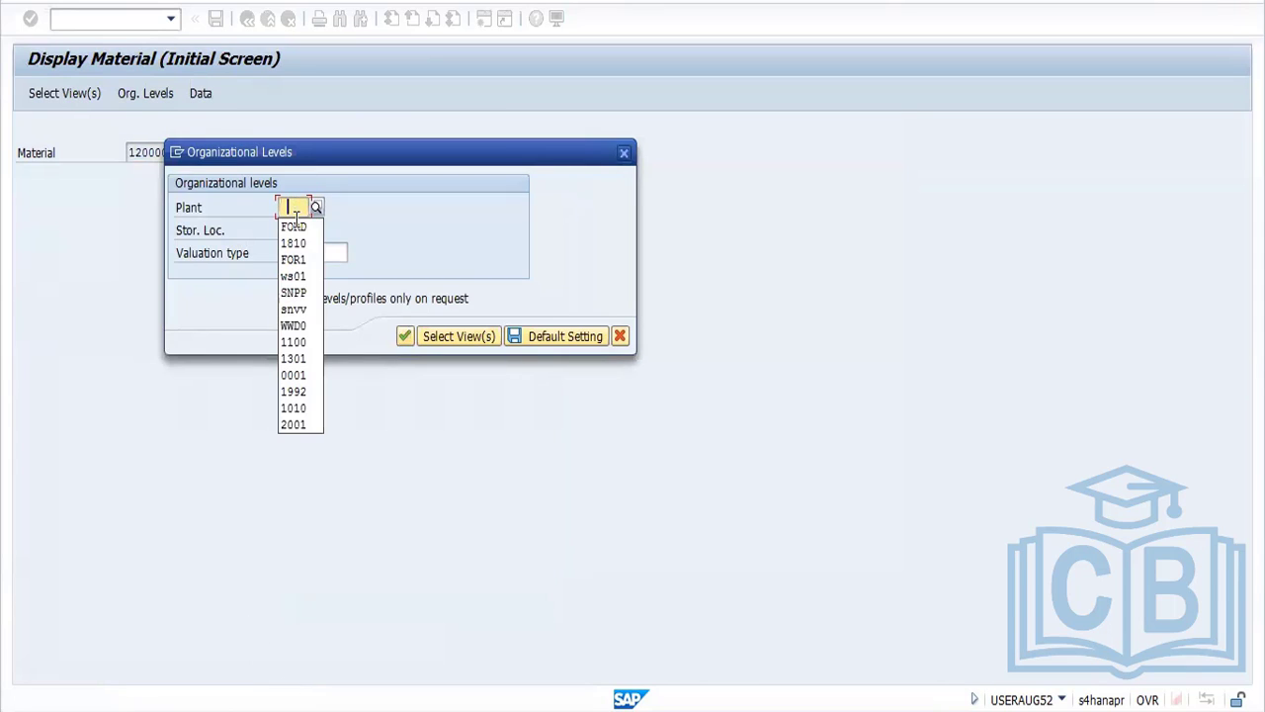
click(294, 227)
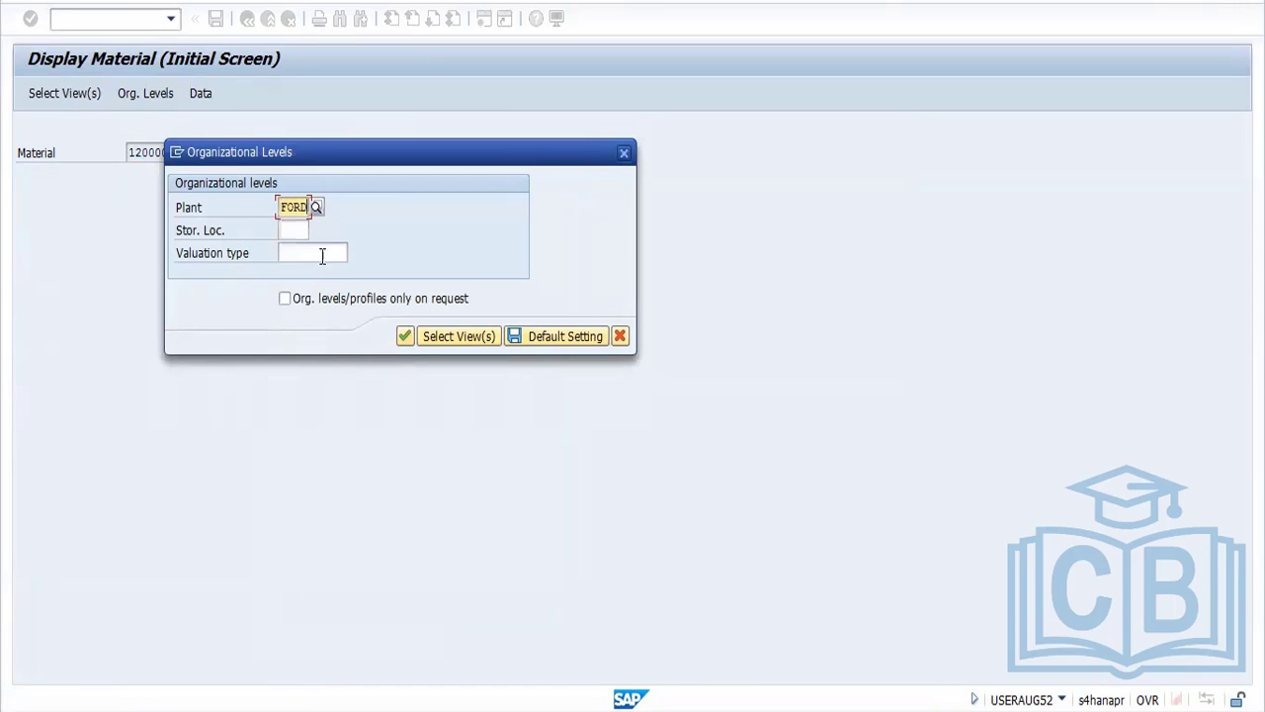
click(405, 336)
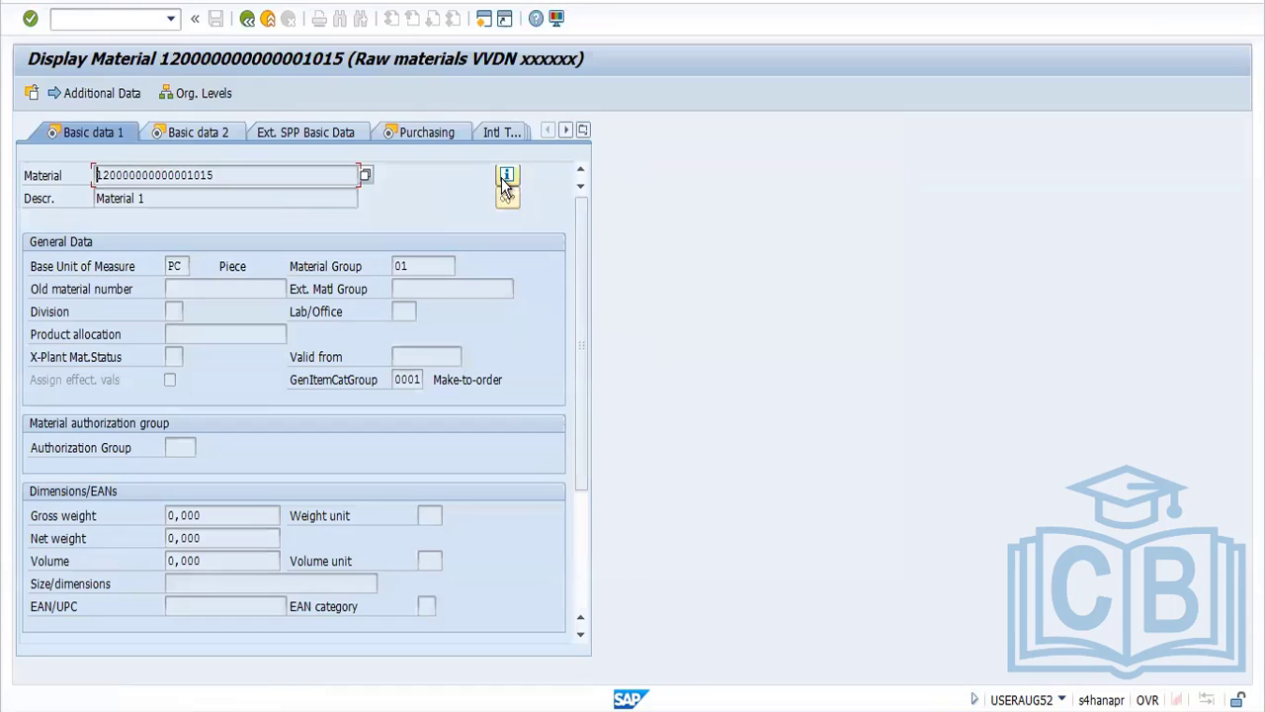
click(506, 178)
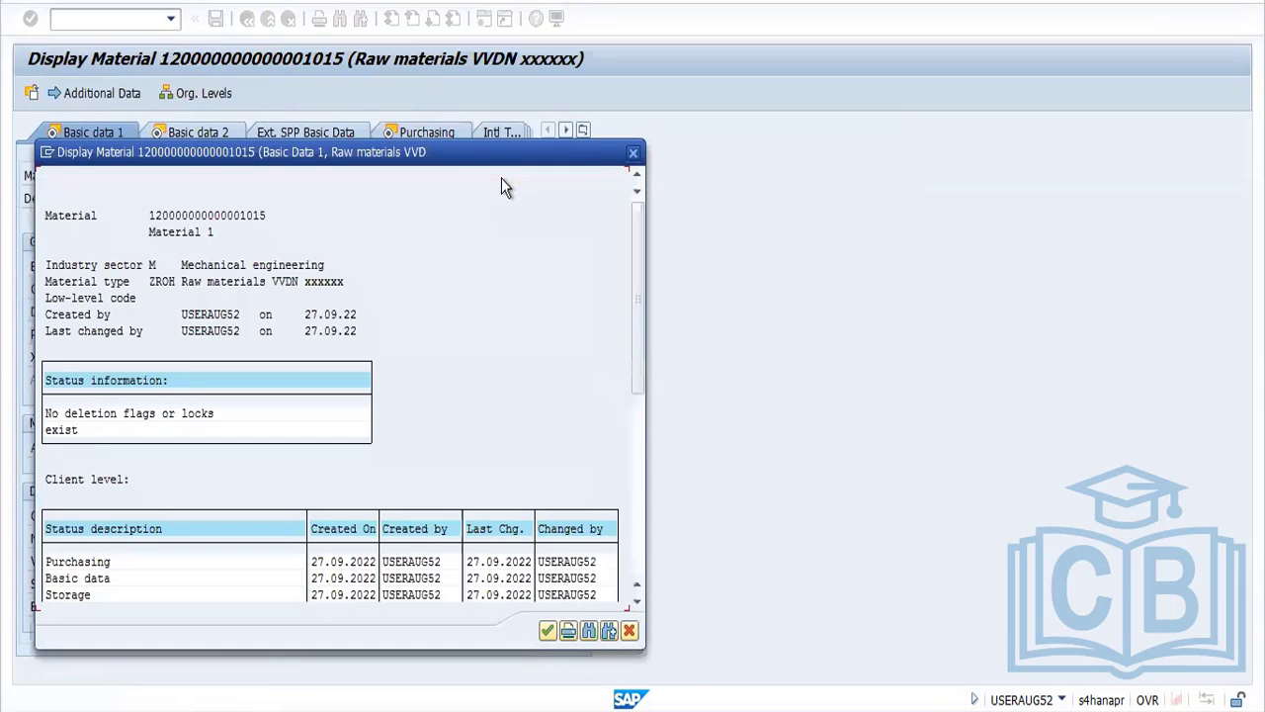
click(633, 153)
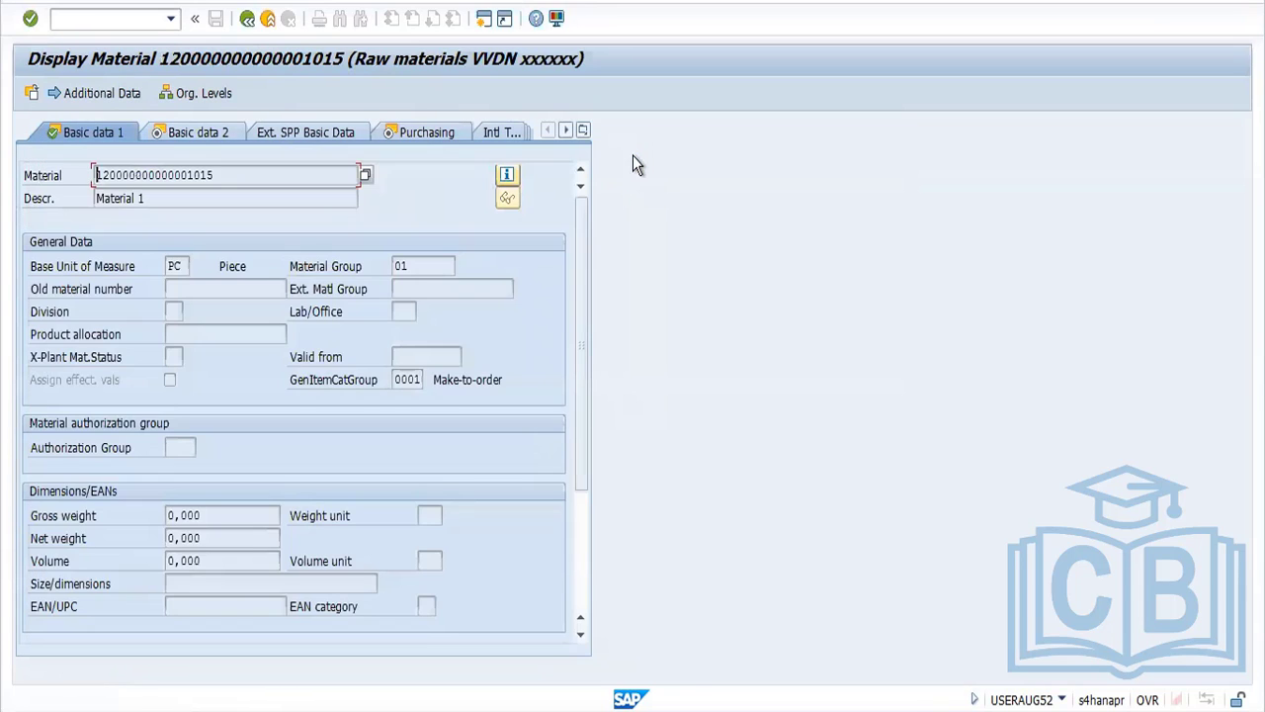
Open the material types customizing view and position the list at material type ZROH
click(121, 20)
text(/NOMS)
key(Return)
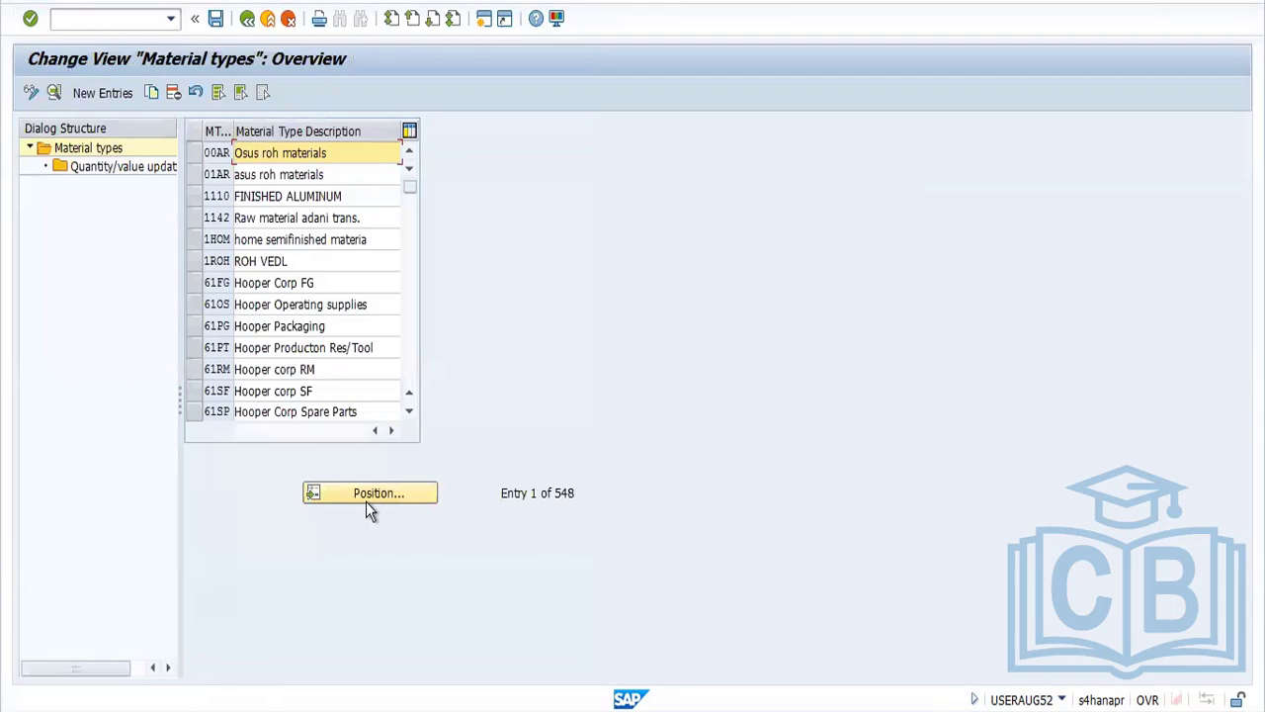
click(366, 499)
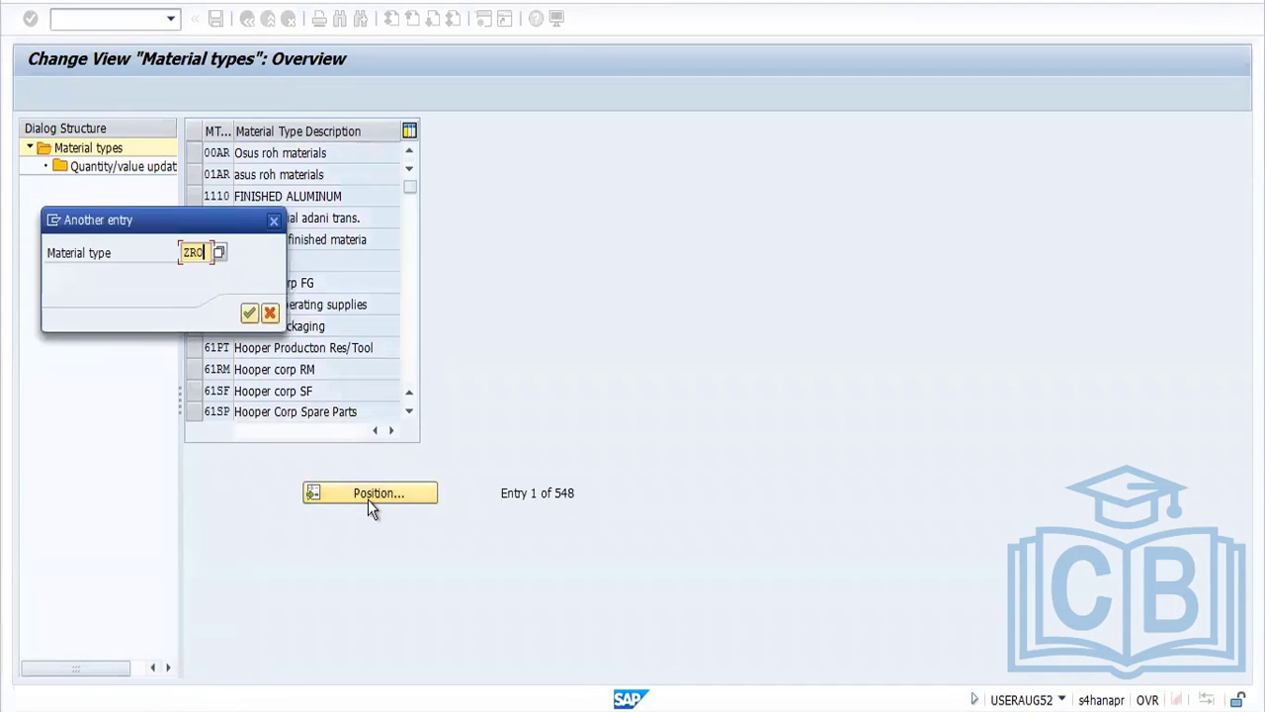
key(Return)
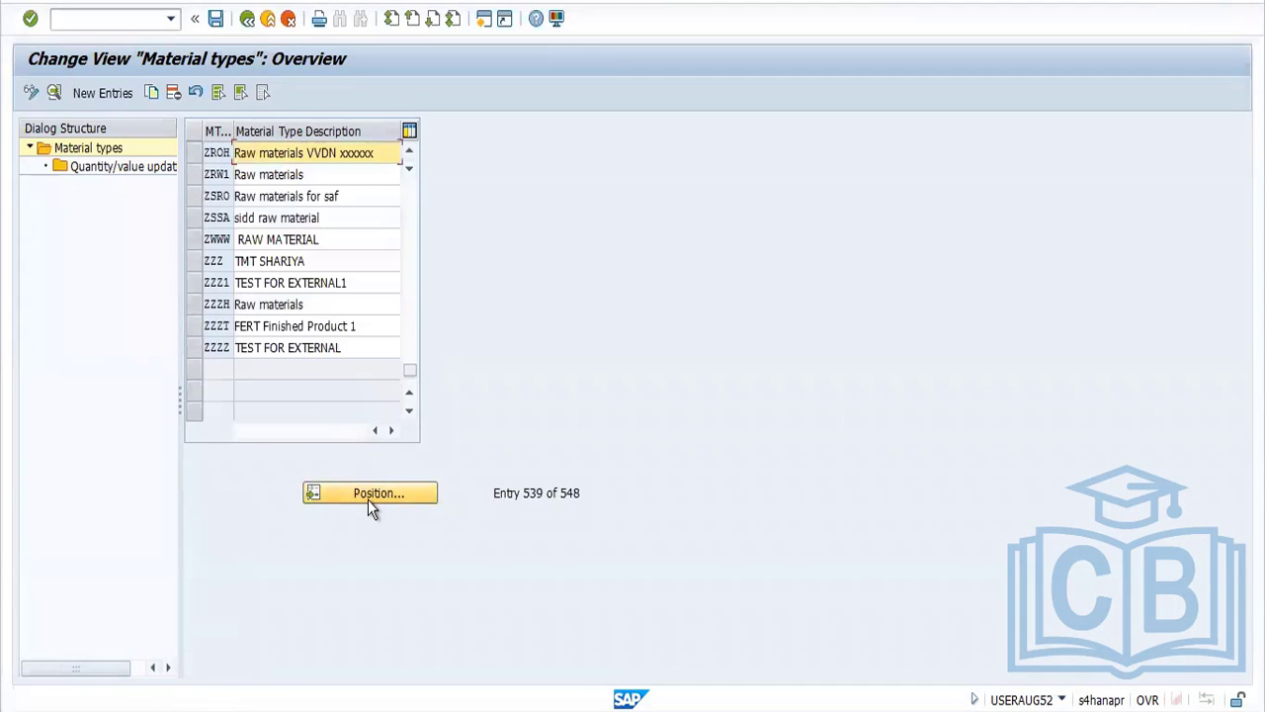
Open the details of material type ZROH and check its account category reference in the Valuation section
click(194, 153)
click(38, 92)
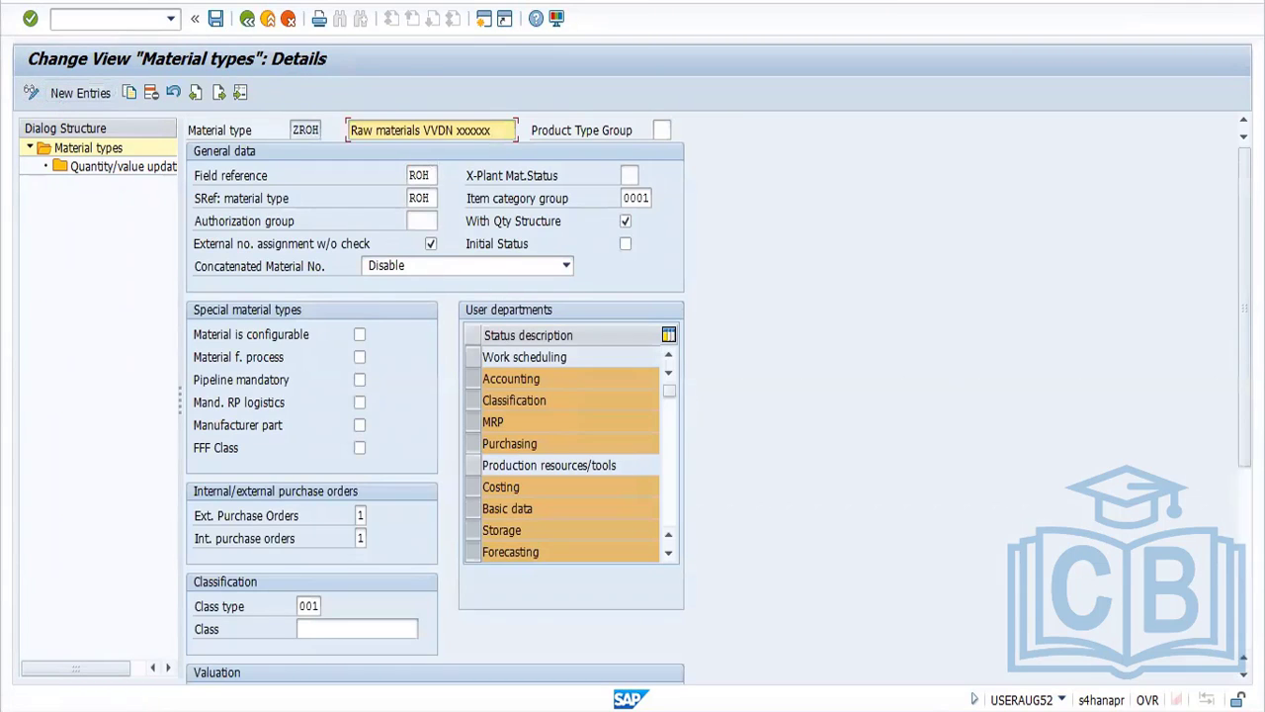
scroll(435, 396, down, 5)
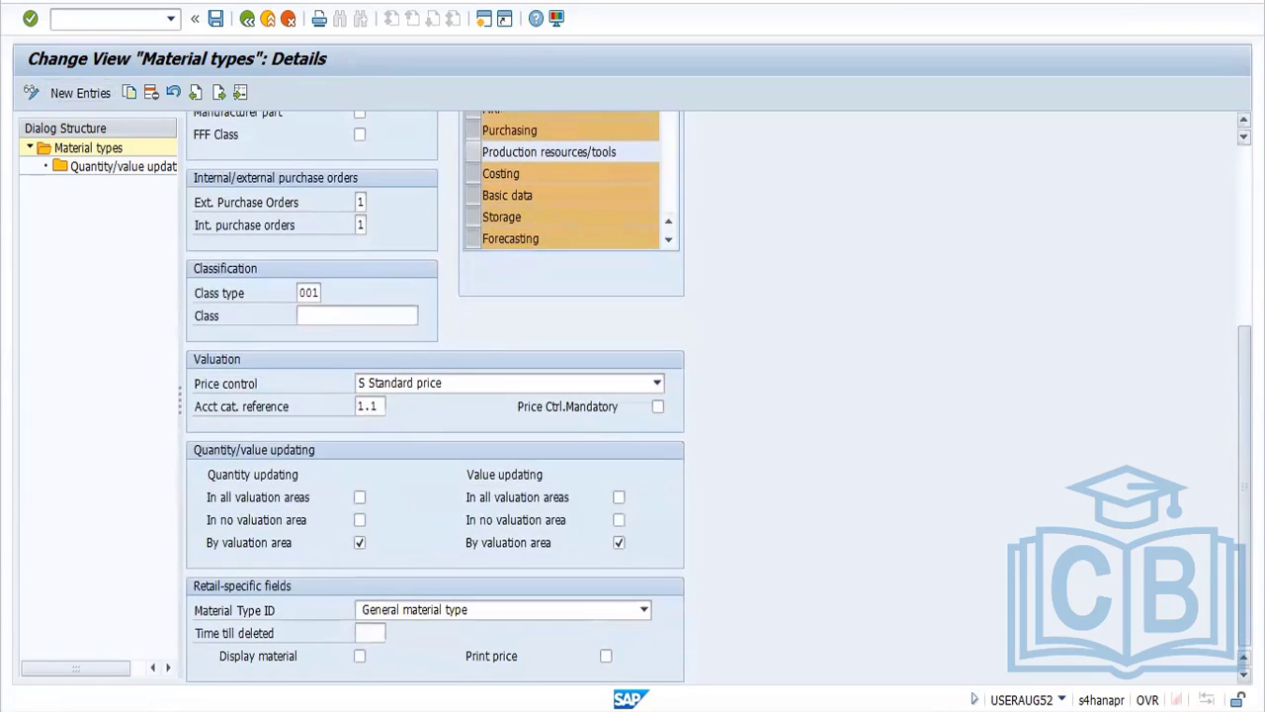
double_click(383, 405)
Switch back to the IMG session, review the account determination entries under Group Together Valuation Areas, and return to the IMG
key(alt+Tab)
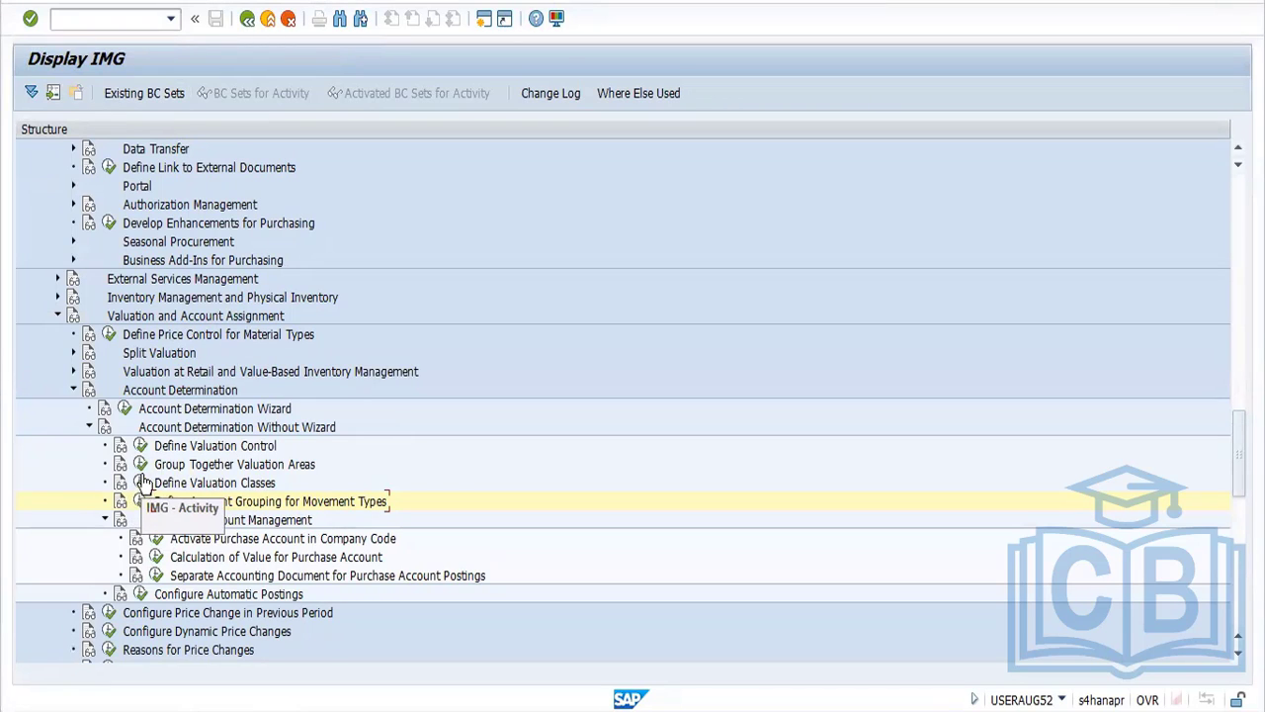
click(141, 466)
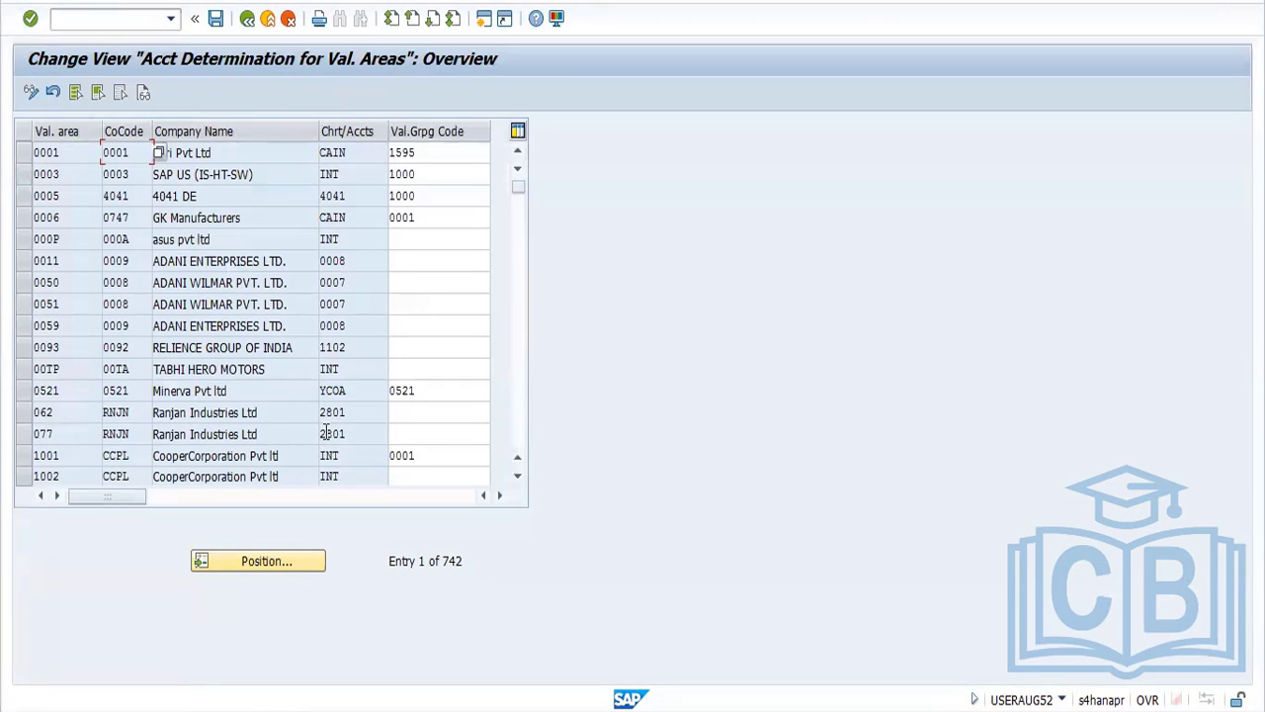
click(518, 478)
click(518, 478)
click(518, 479)
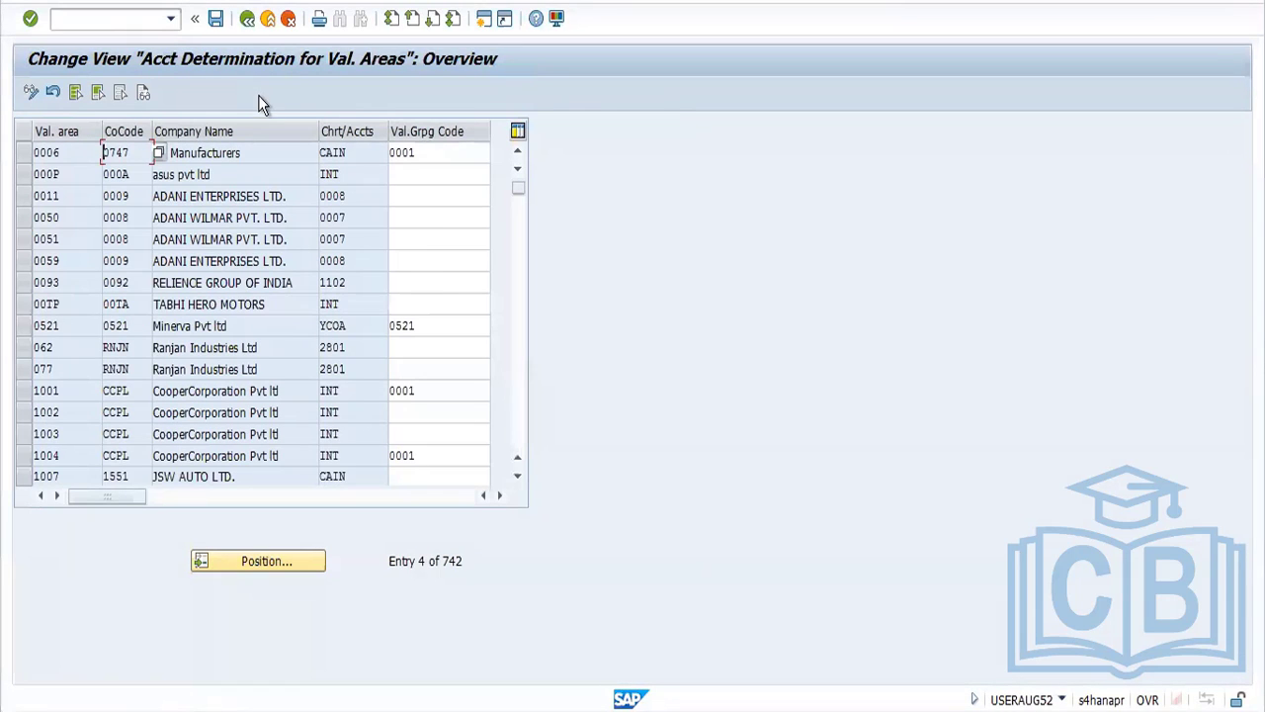
click(249, 20)
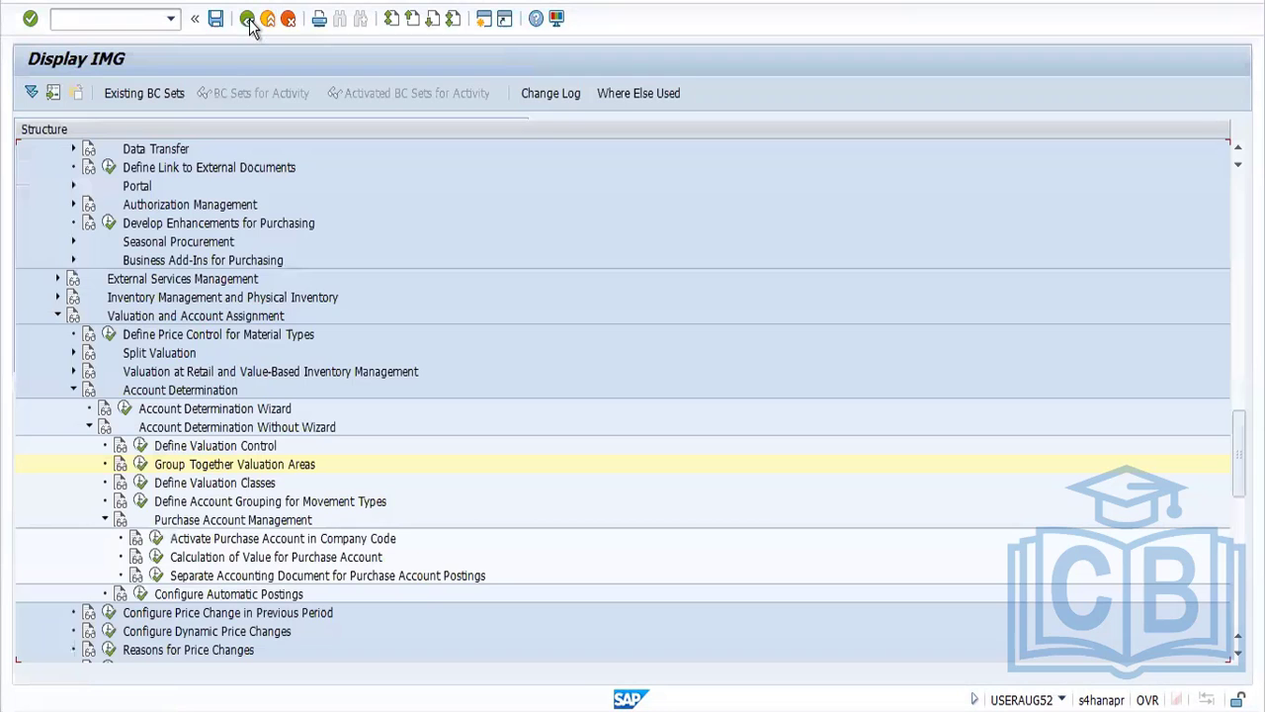
Check the valuation grouping code setting under Define Valuation Control, acknowledging the transport notice, and return to the IMG
click(136, 446)
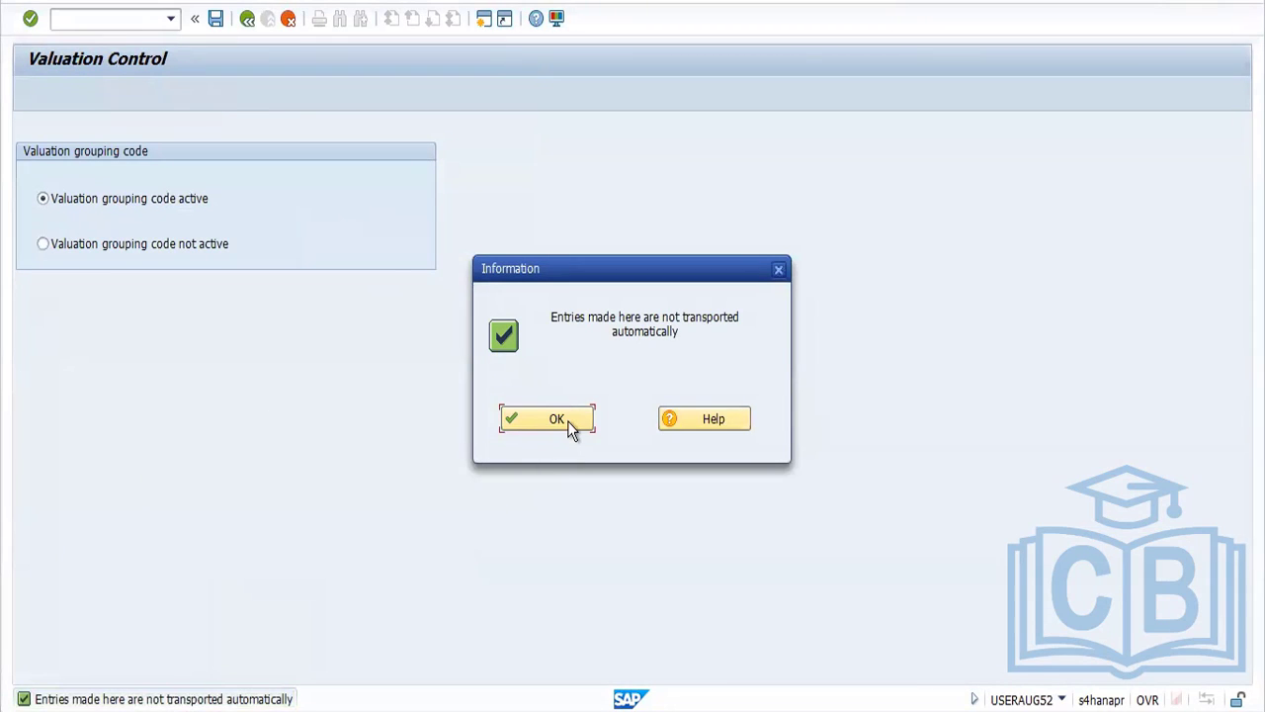
click(557, 420)
click(247, 20)
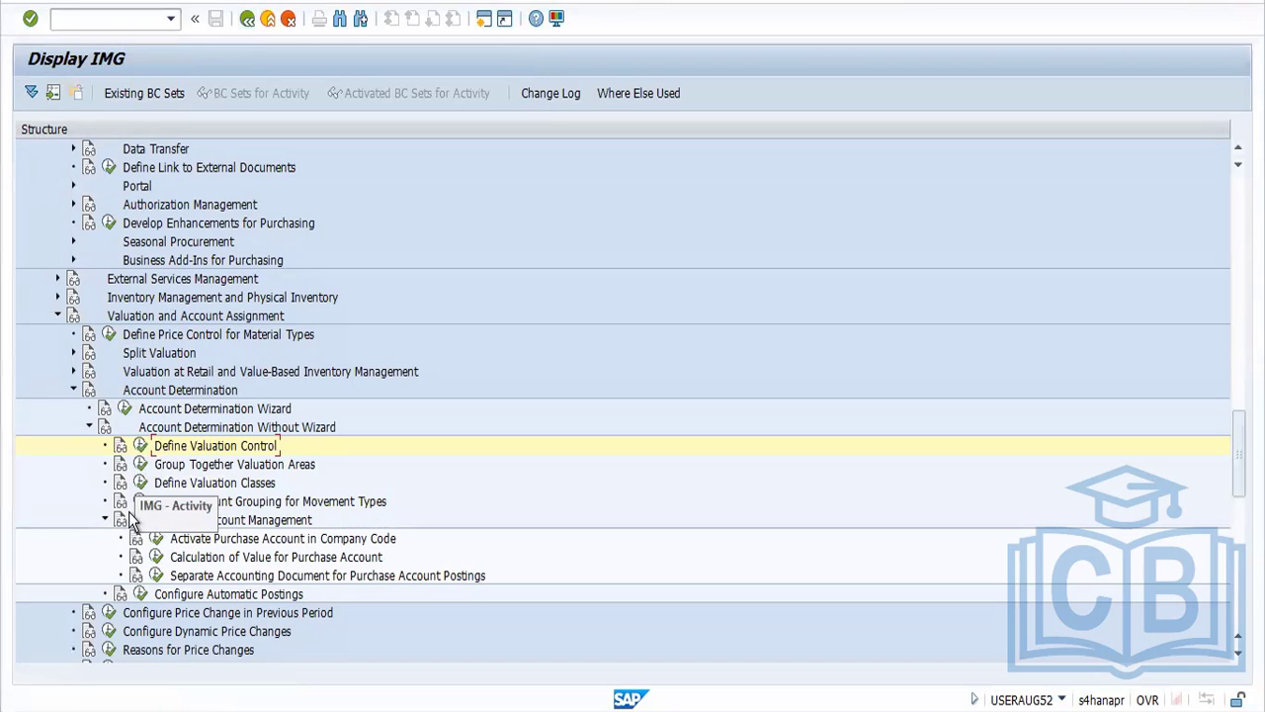
Look through the valuation areas and their valuation grouping codes under Group Together Valuation Areas, and return to the IMG
click(140, 464)
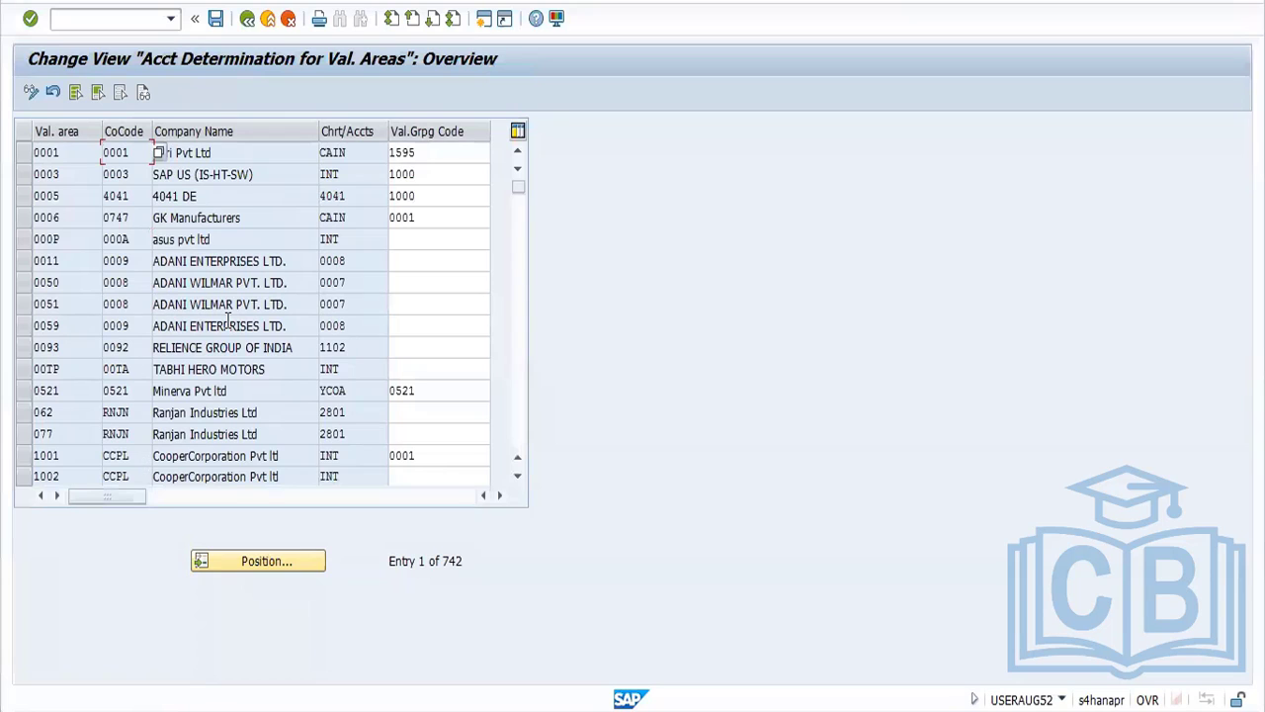
click(518, 406)
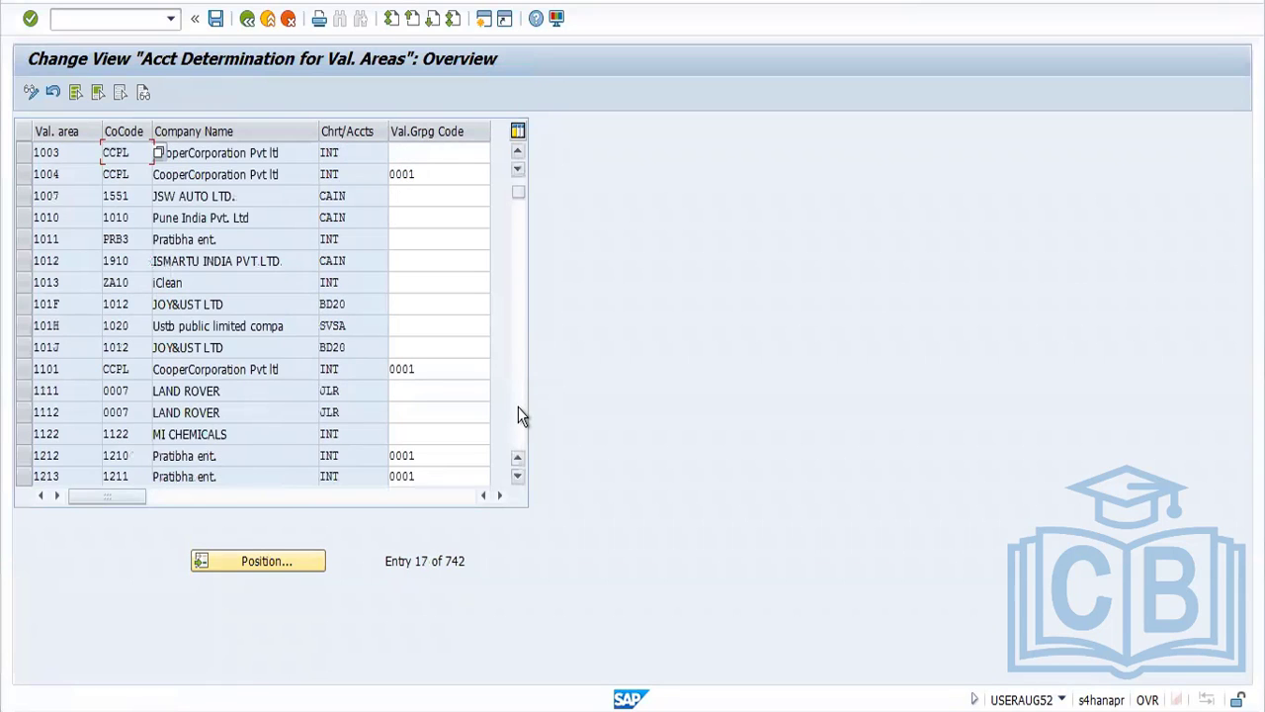
click(518, 406)
click(518, 407)
click(519, 407)
click(518, 407)
click(518, 407)
click(519, 406)
click(518, 406)
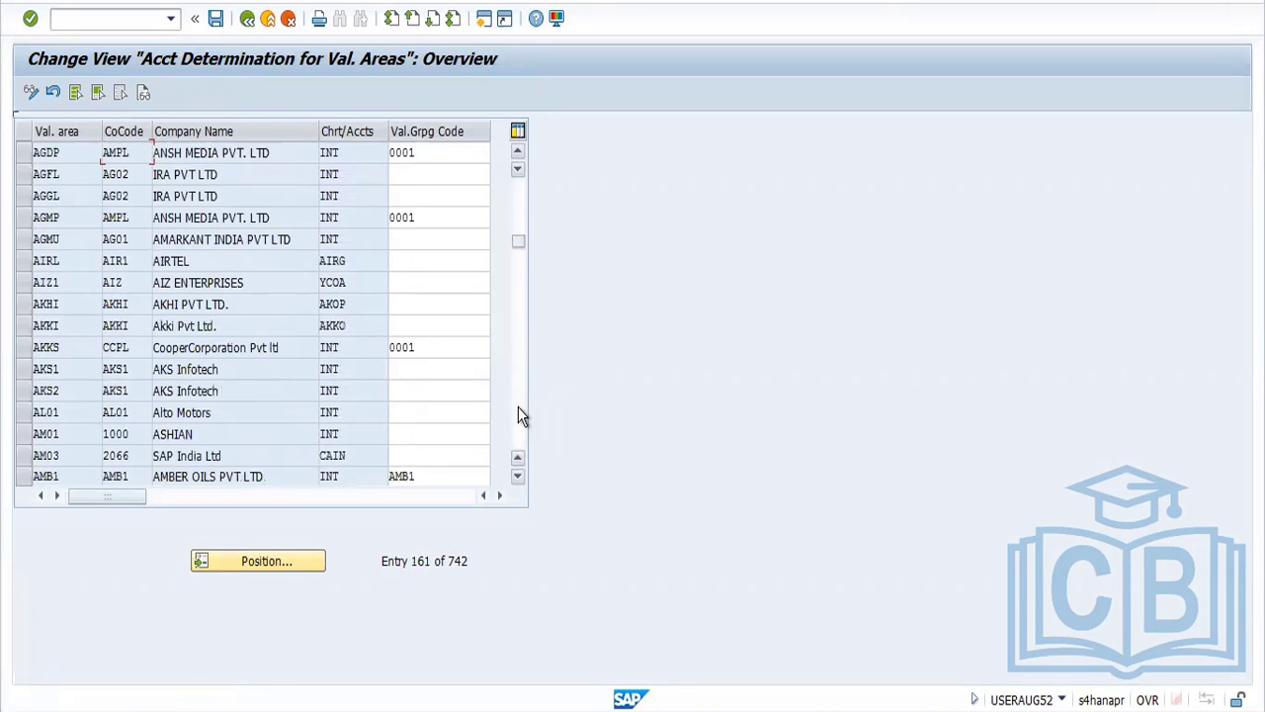
click(518, 406)
click(518, 406)
click(518, 406)
click(518, 407)
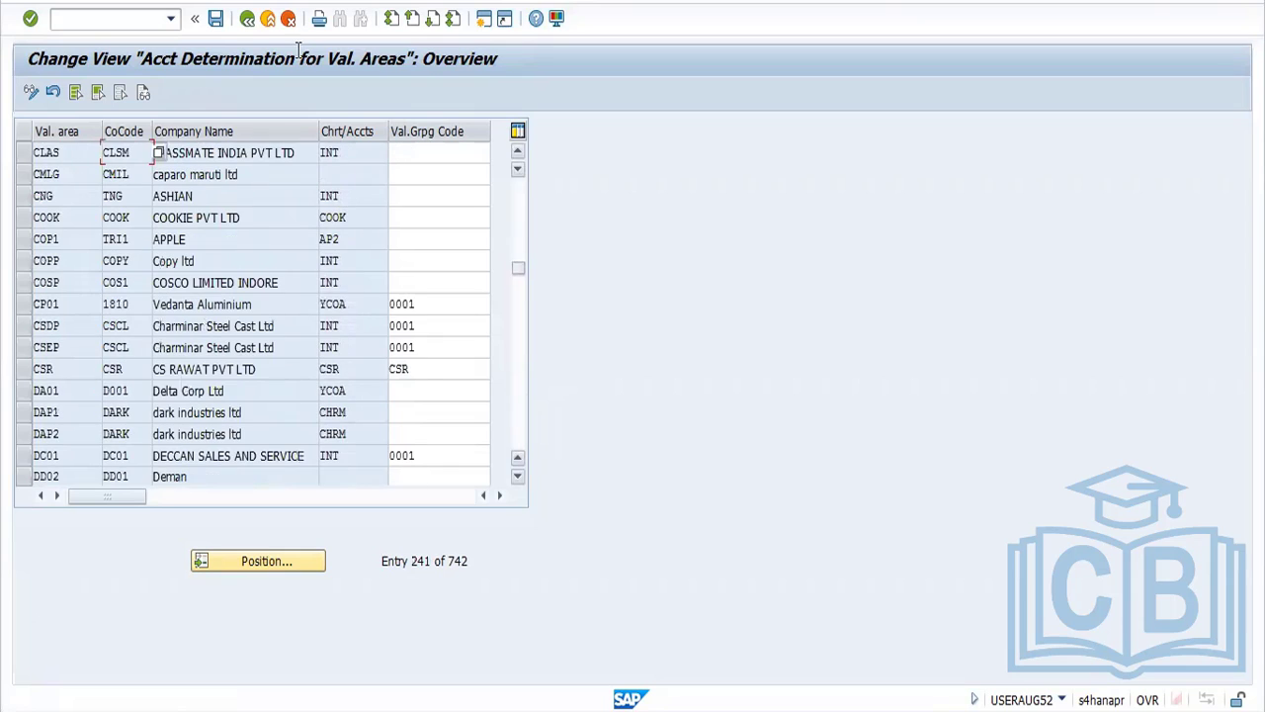
click(248, 19)
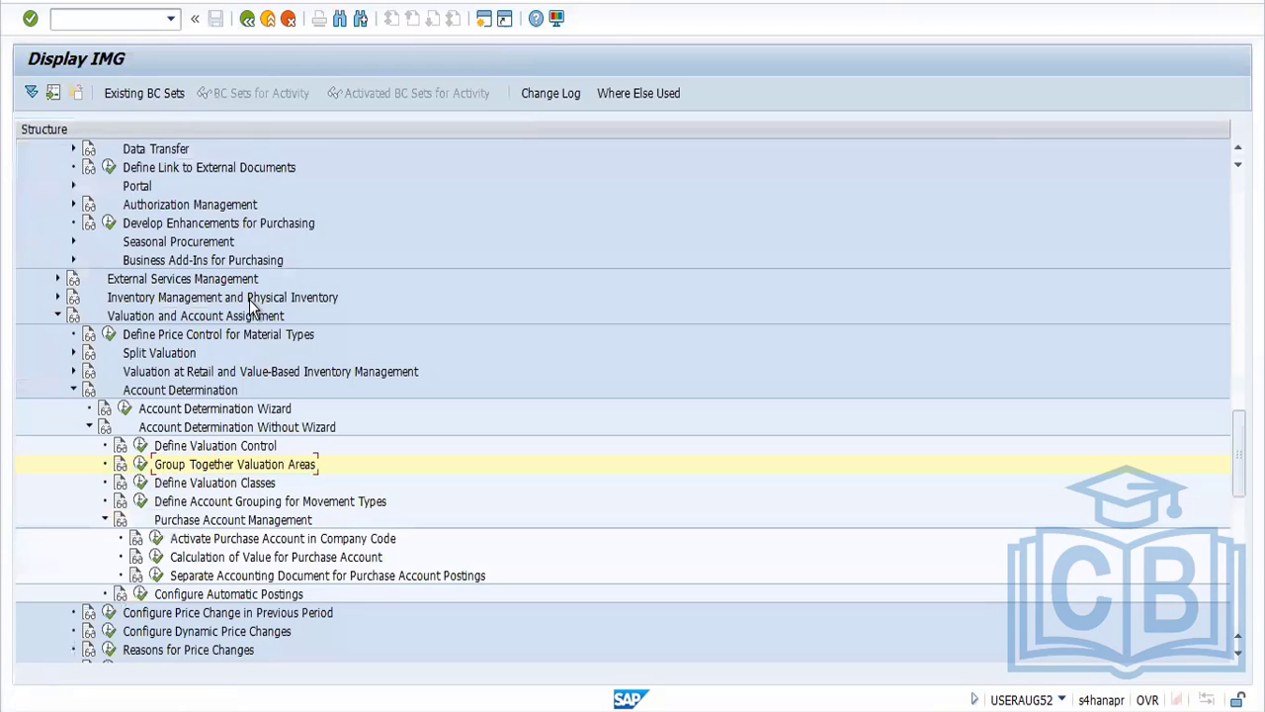
Review the account category references and the valuation classes under Define Valuation Classes
click(141, 480)
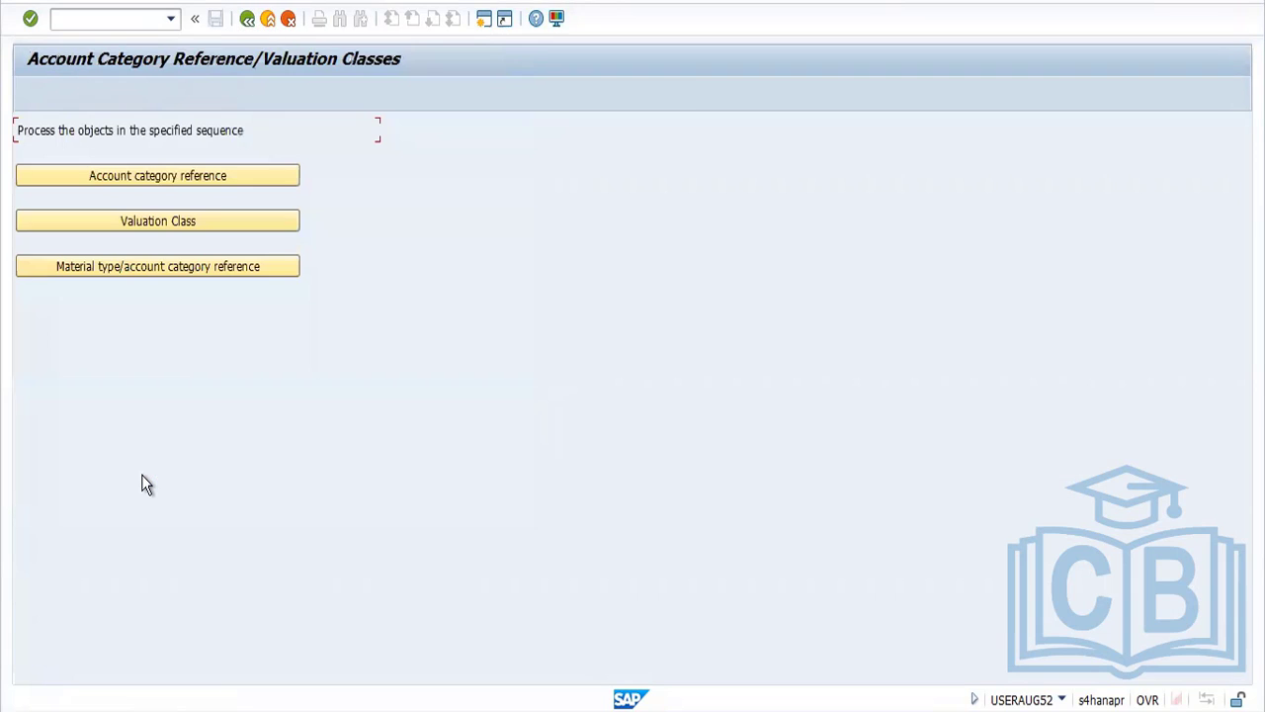
click(172, 183)
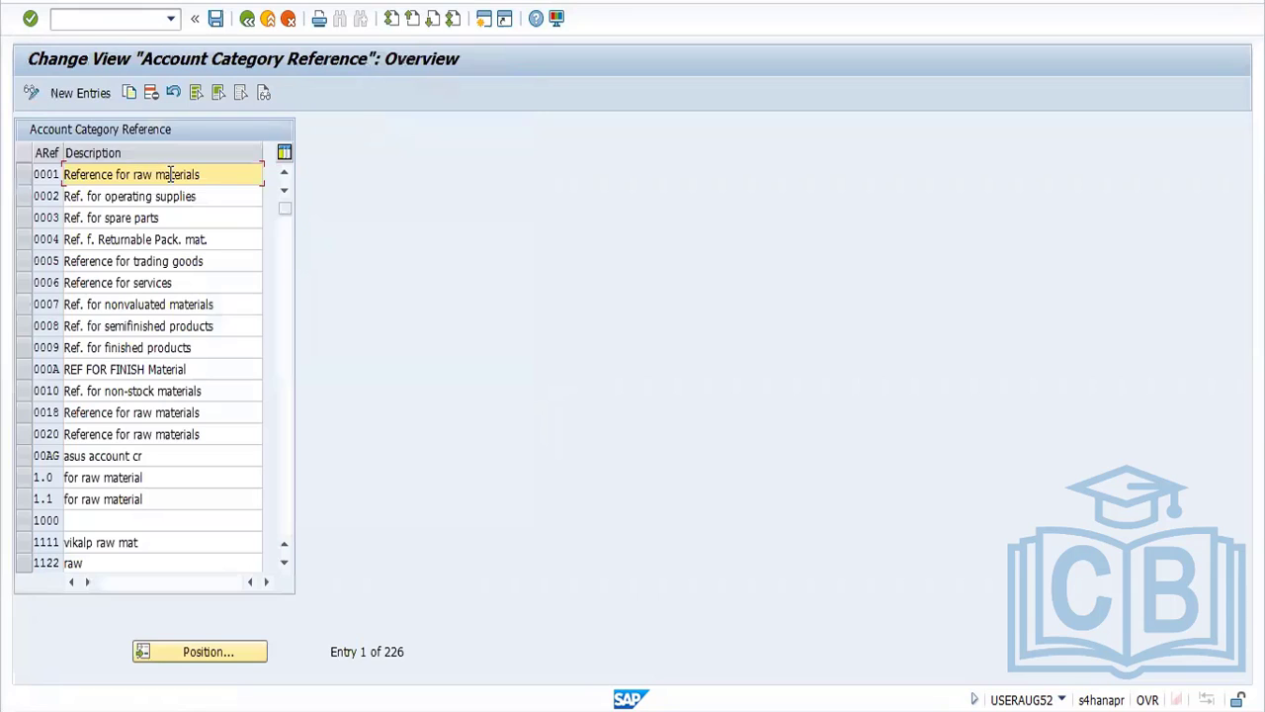
click(247, 20)
click(192, 219)
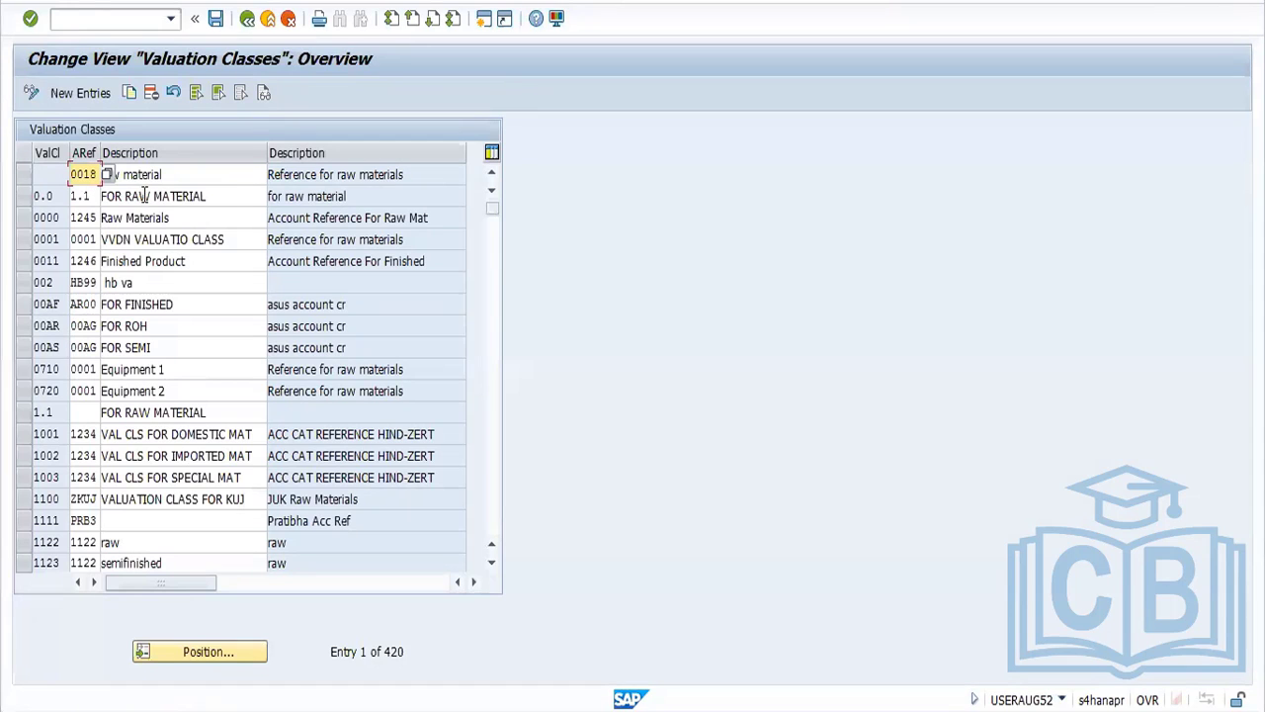
click(247, 20)
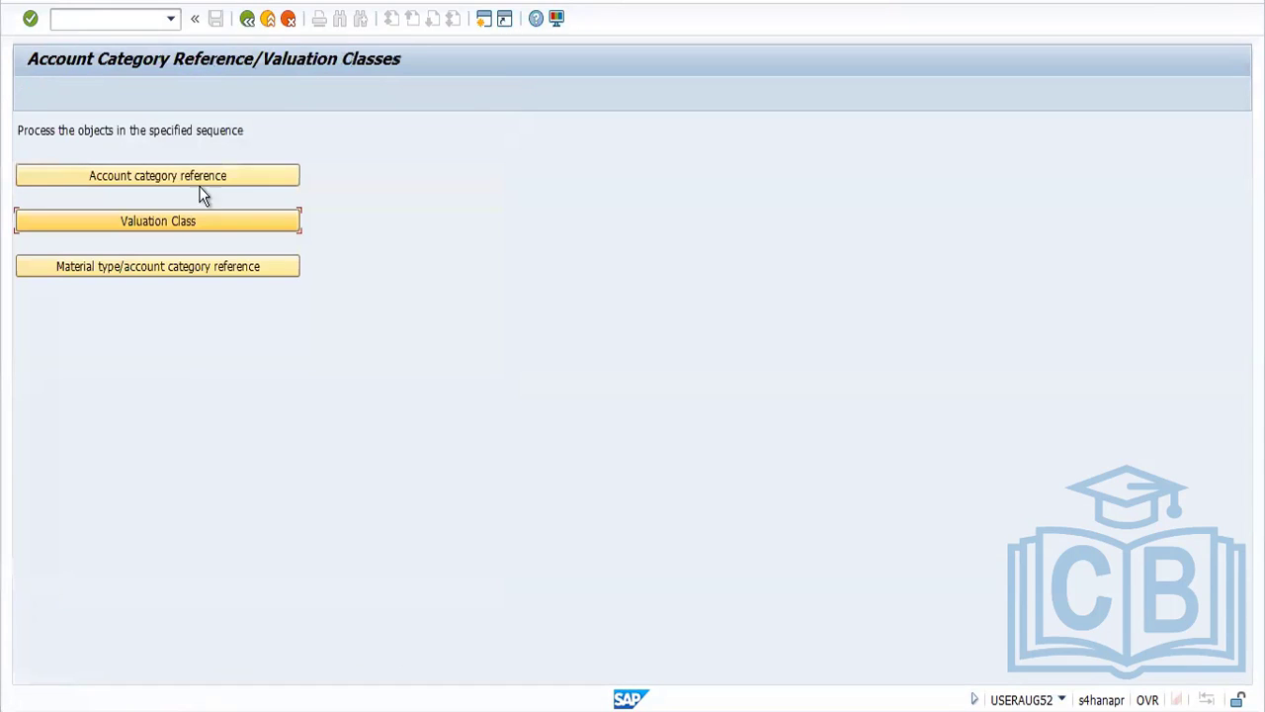
Try to open the material type/account category reference assignment, decline the locked display, recheck the valuation classes, and return to the IMG
click(188, 269)
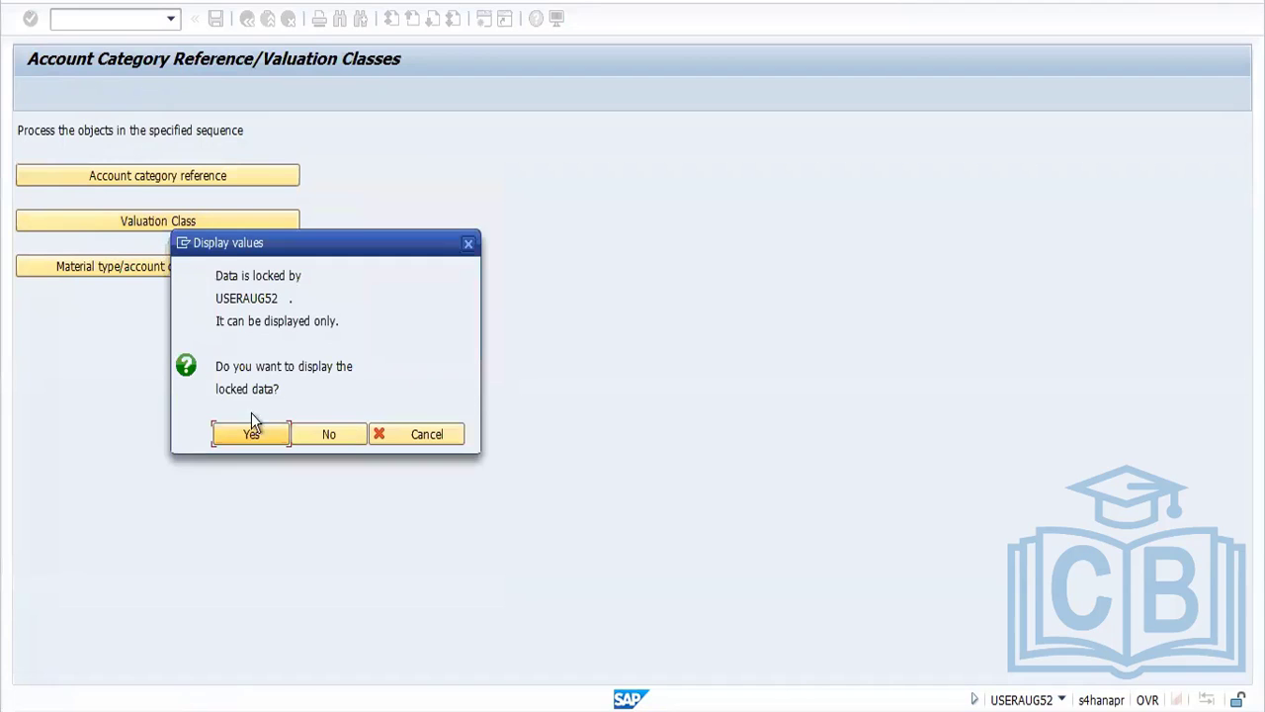
click(330, 435)
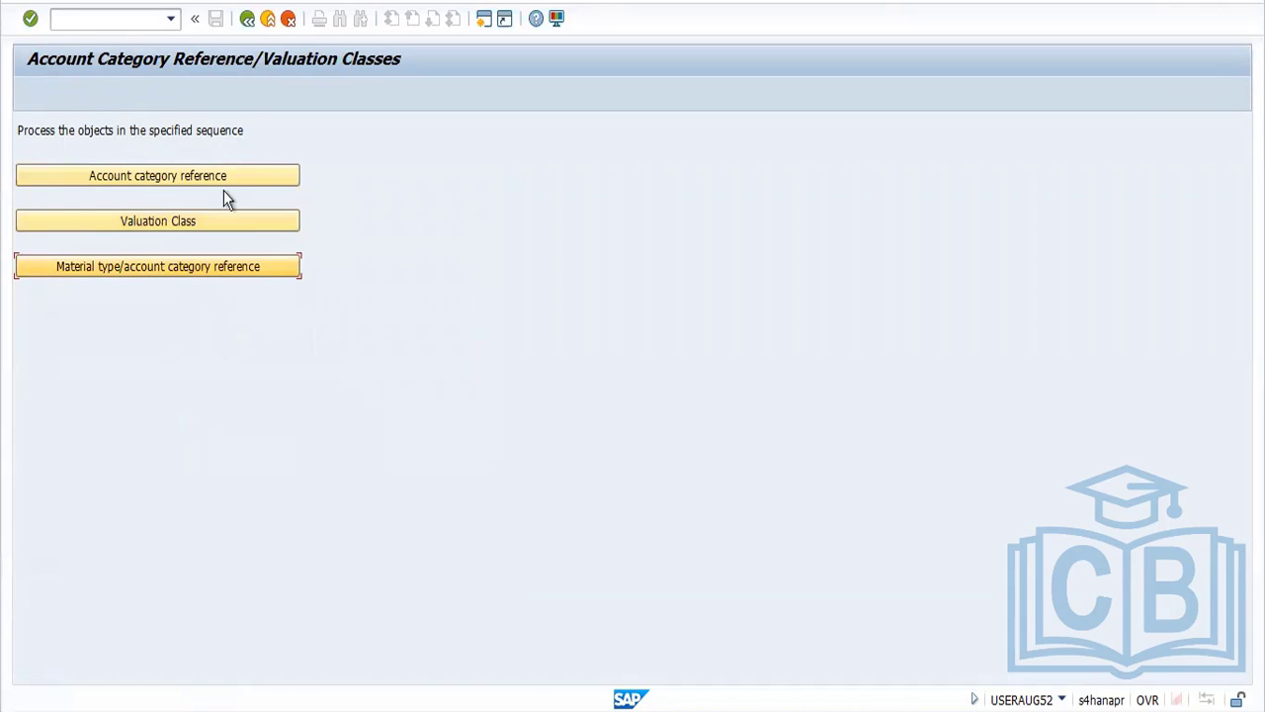
click(209, 218)
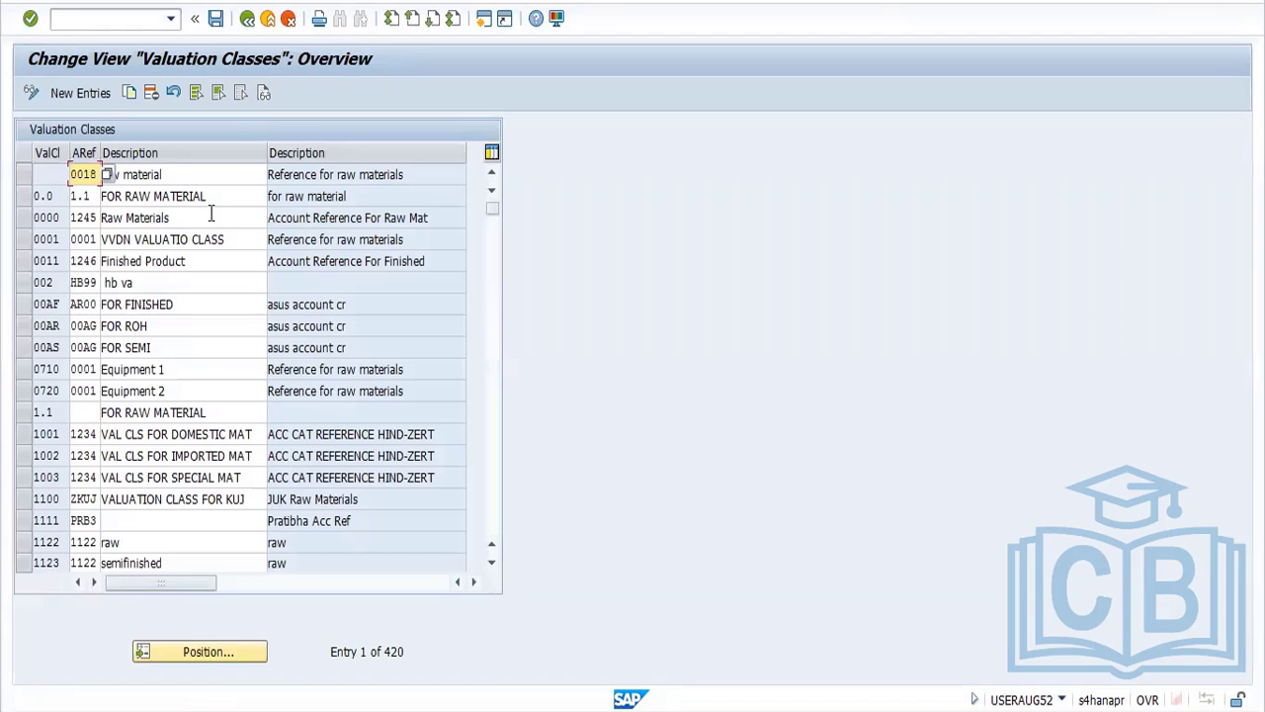
click(248, 22)
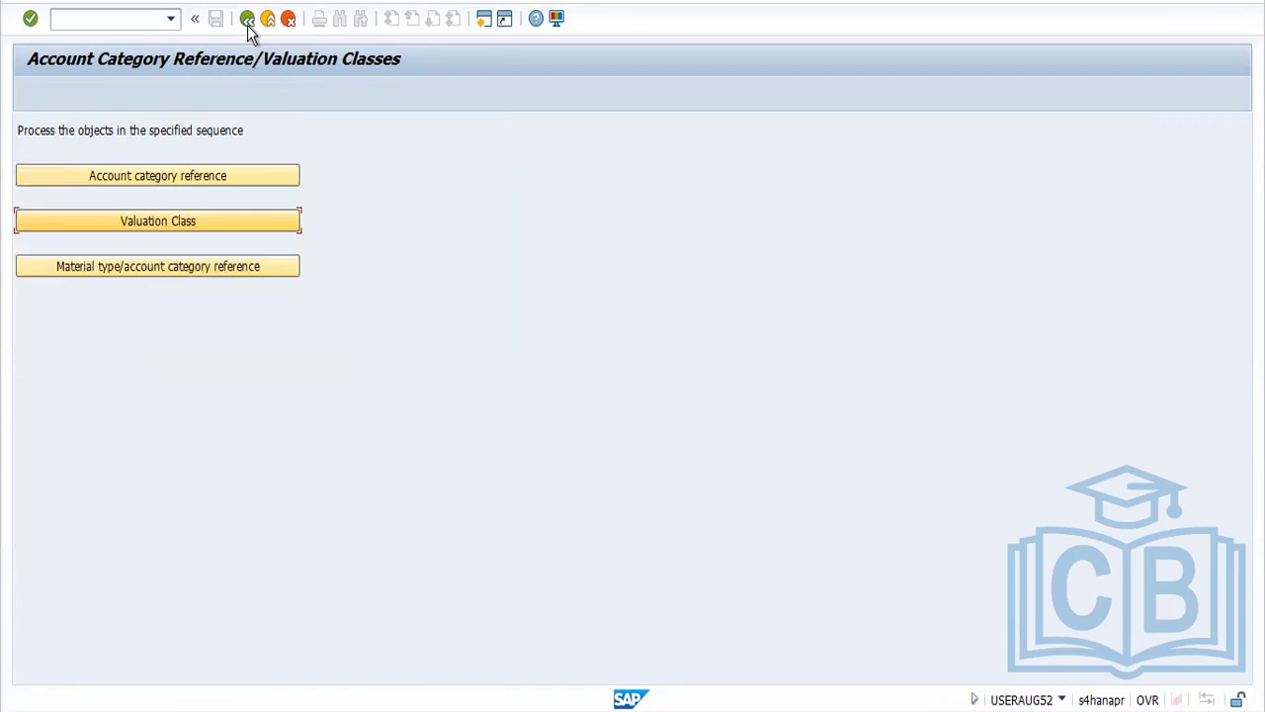
click(248, 22)
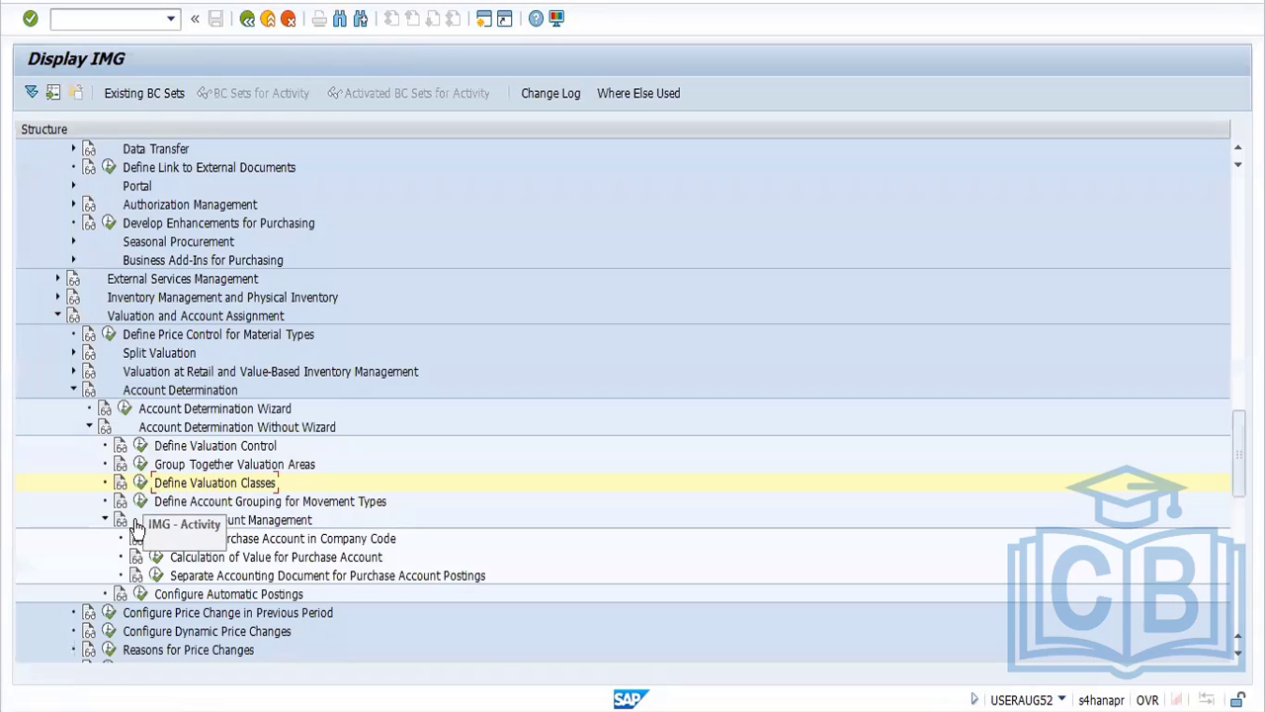
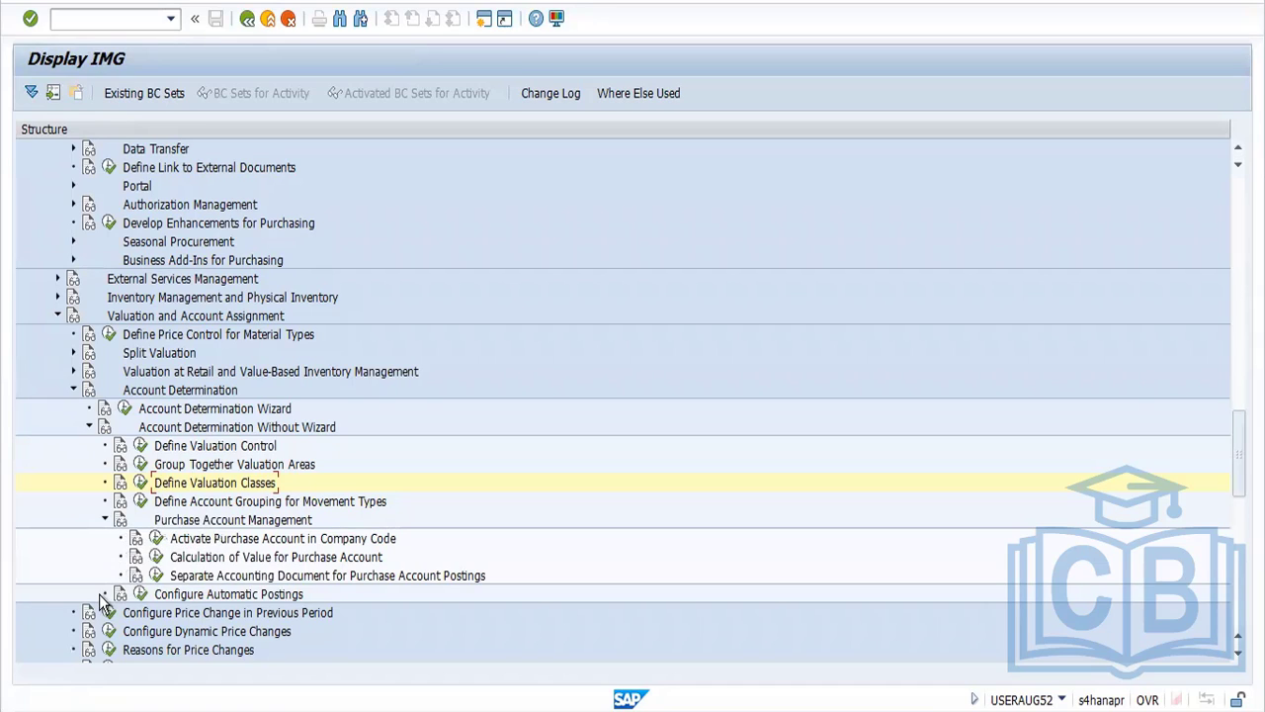
Look over the account grouping for movement types and the valuation classes activity, and return to the IMG
click(140, 502)
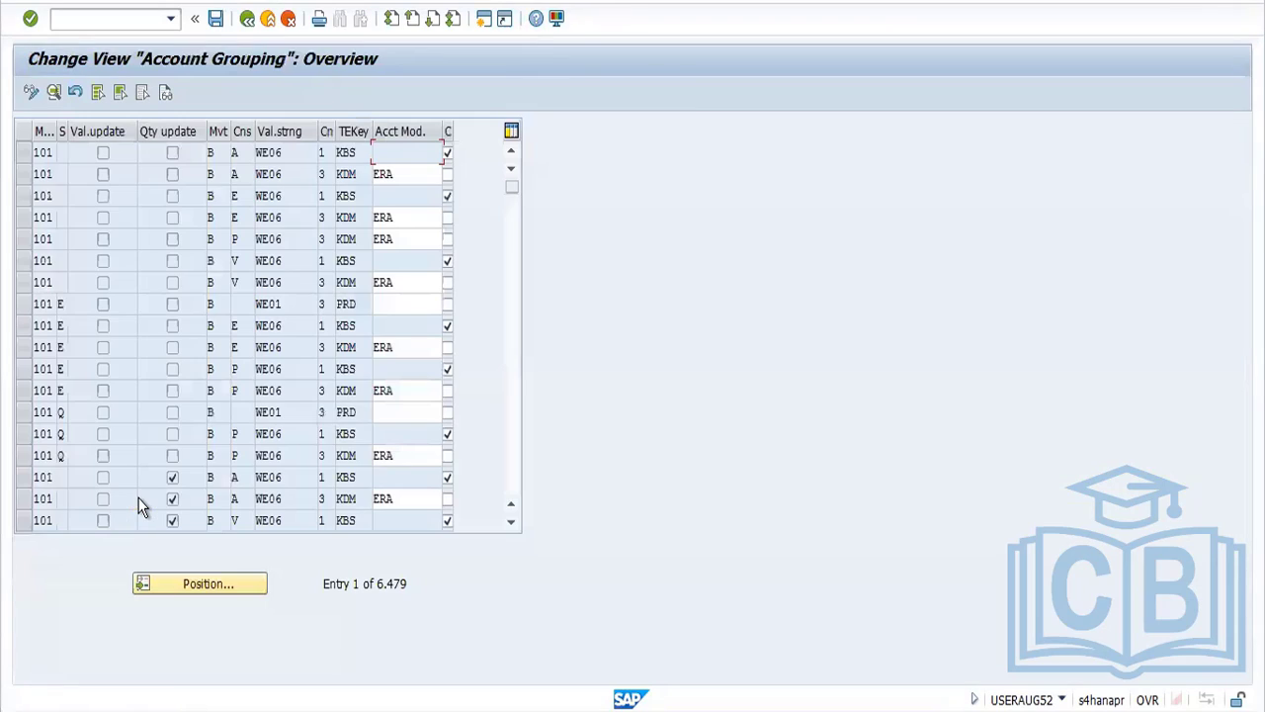
click(248, 20)
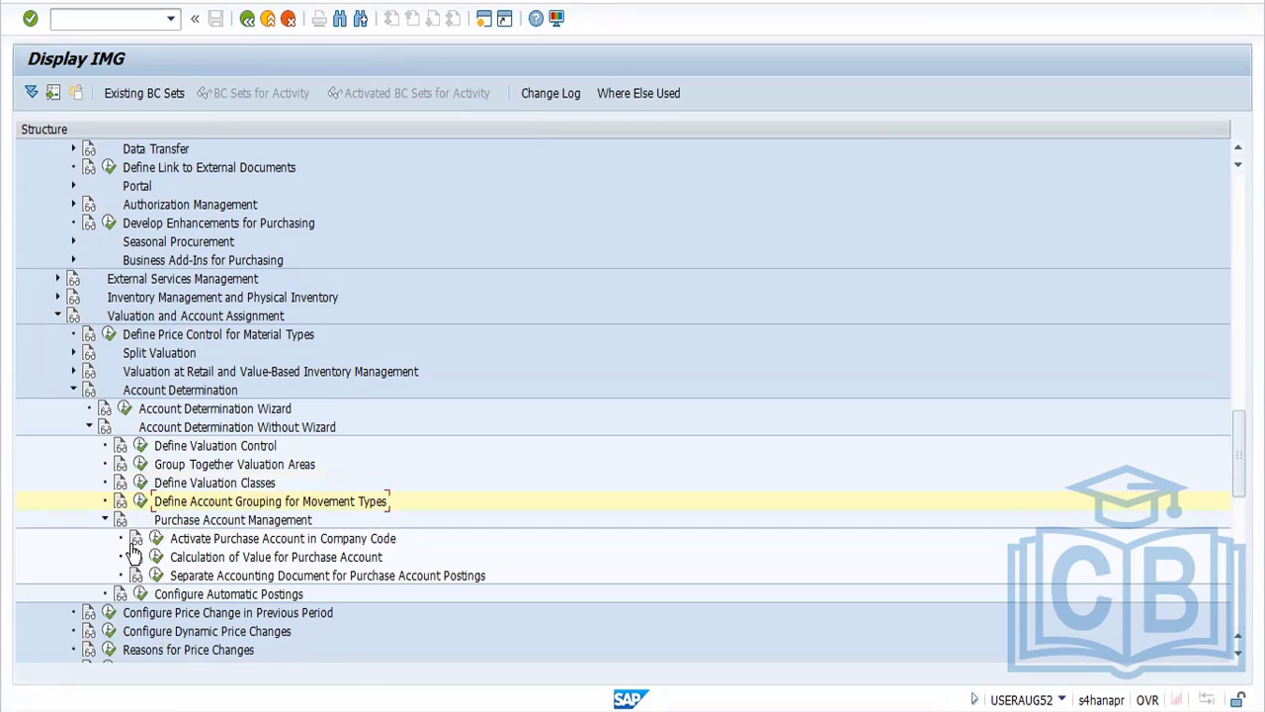
click(139, 484)
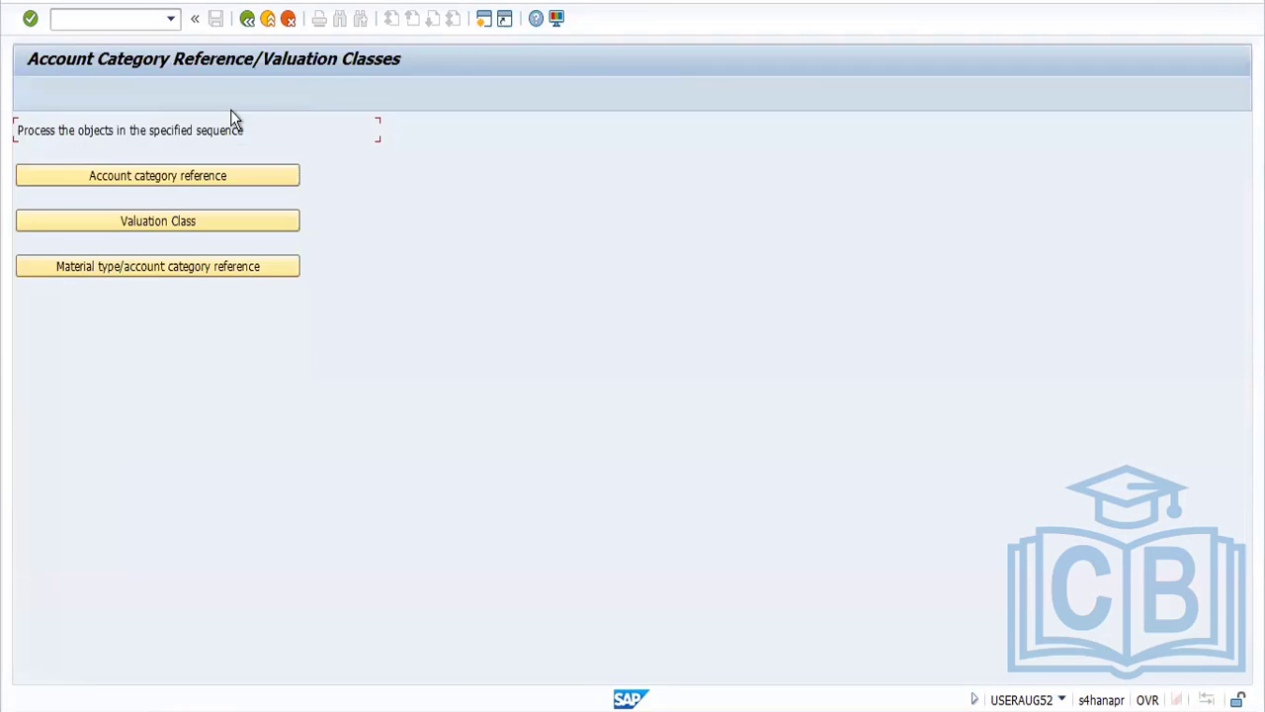
click(247, 20)
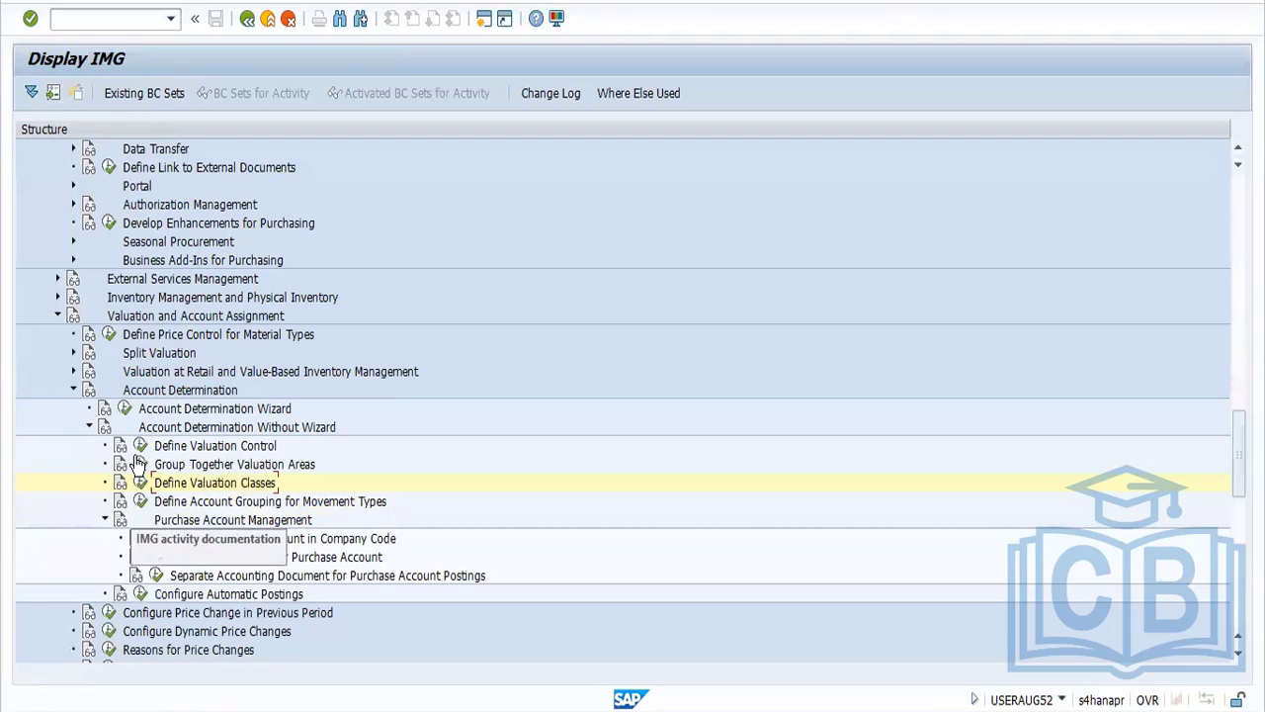
Under Group Together Valuation Areas, set the valuation grouping code of valuation area FORD to 0001 and save it in the proposed customizing request
click(139, 464)
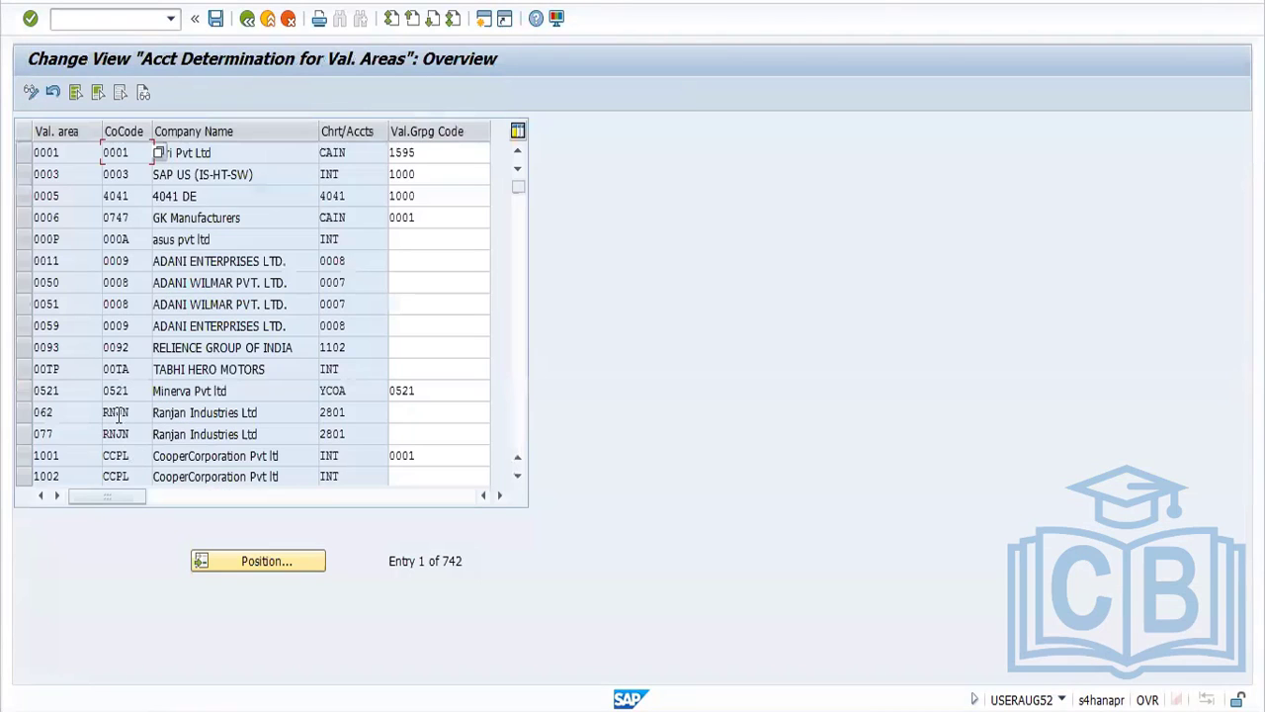
click(260, 558)
text(FORD)
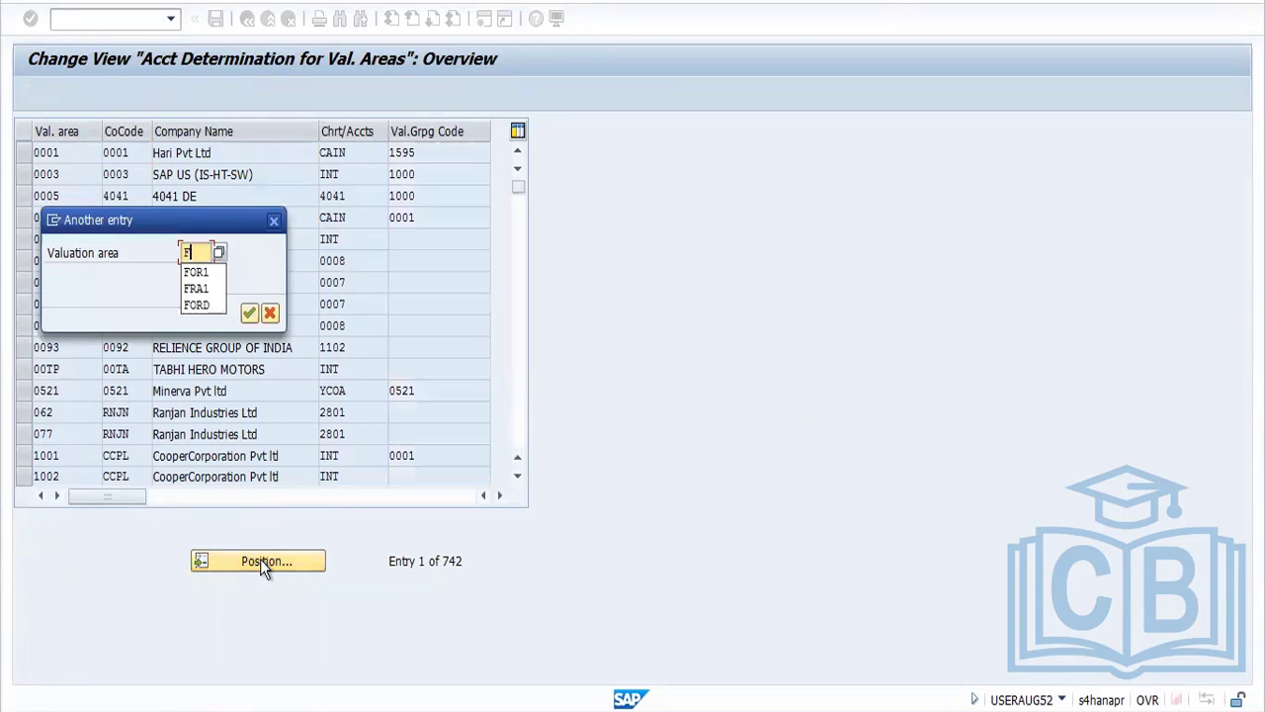
key(Return)
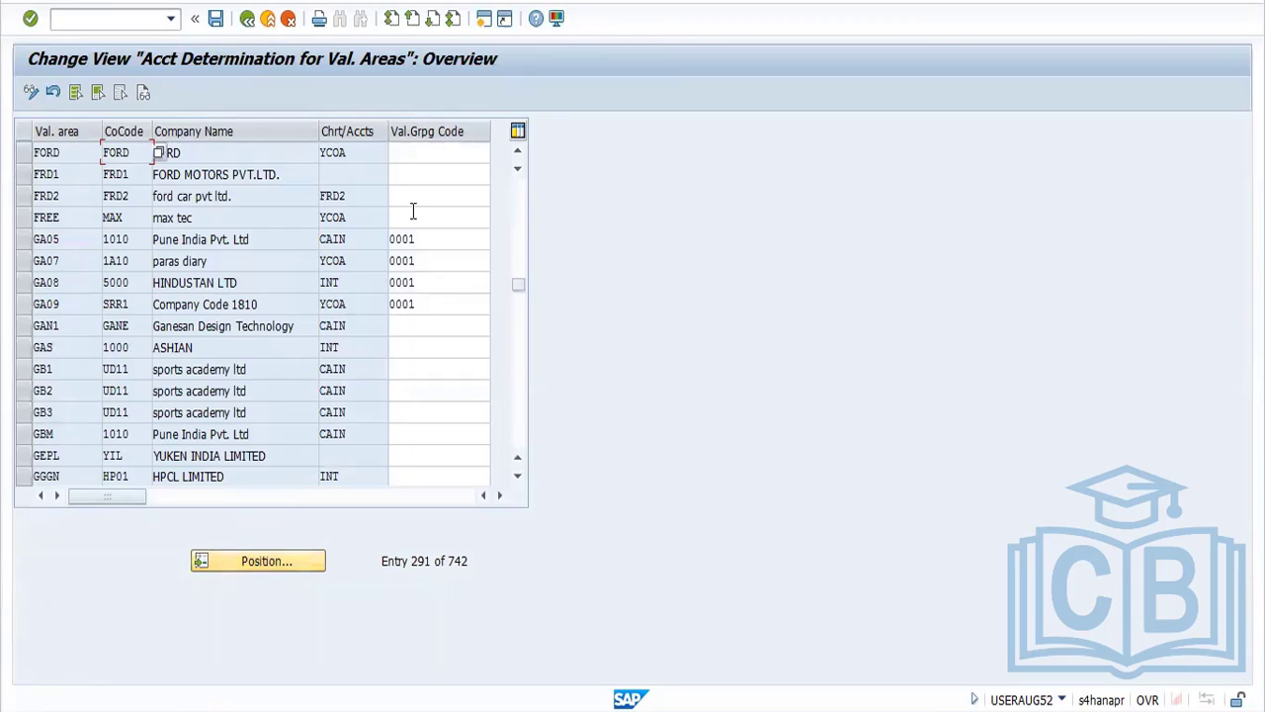
click(409, 151)
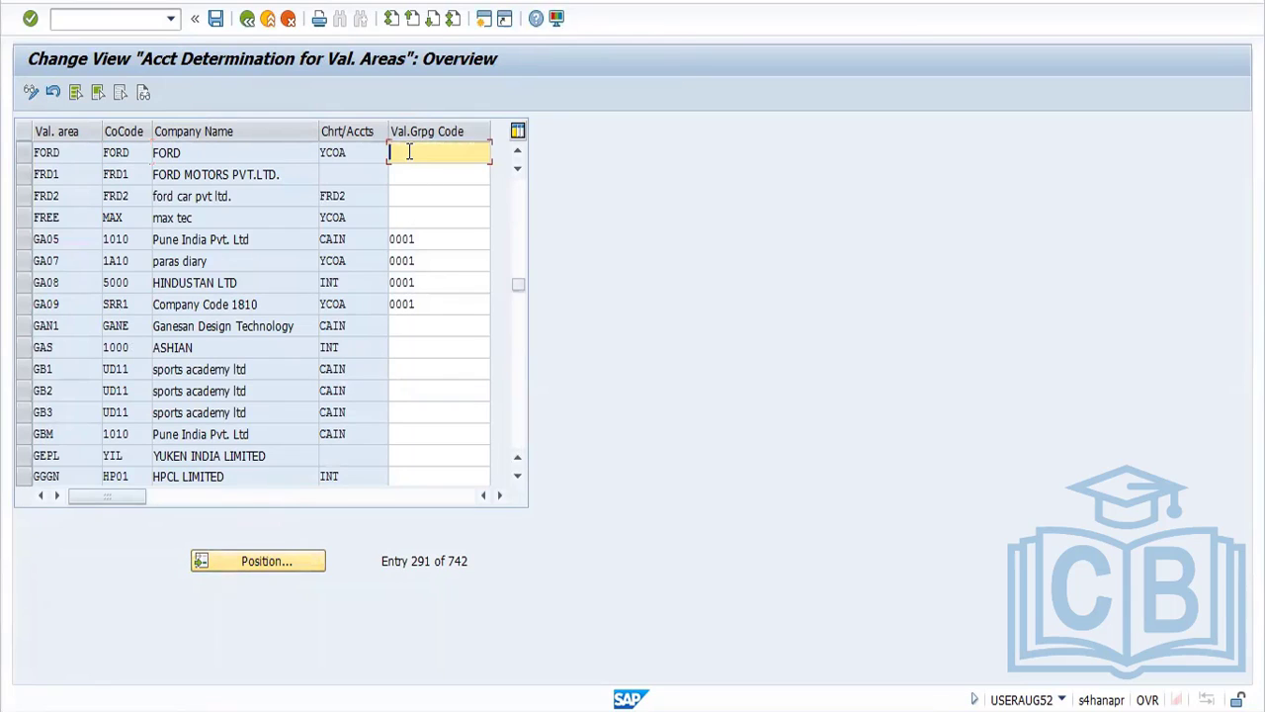
text(0001)
click(216, 17)
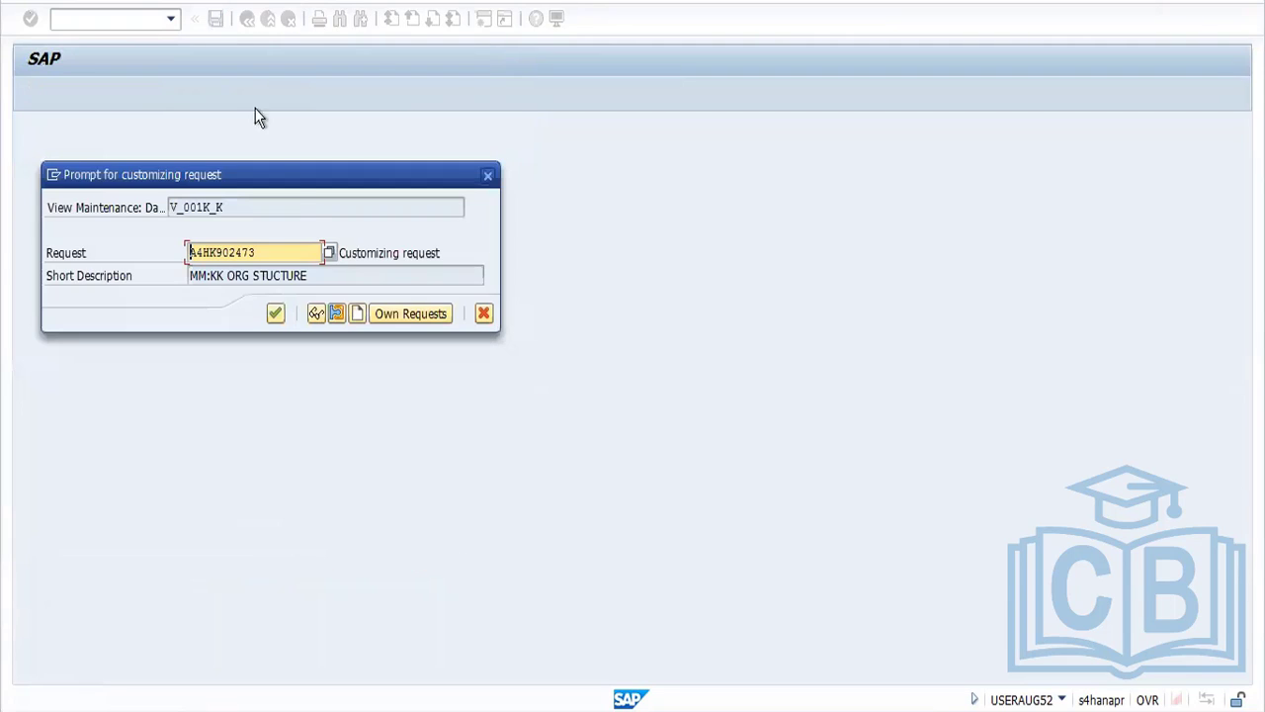
click(275, 313)
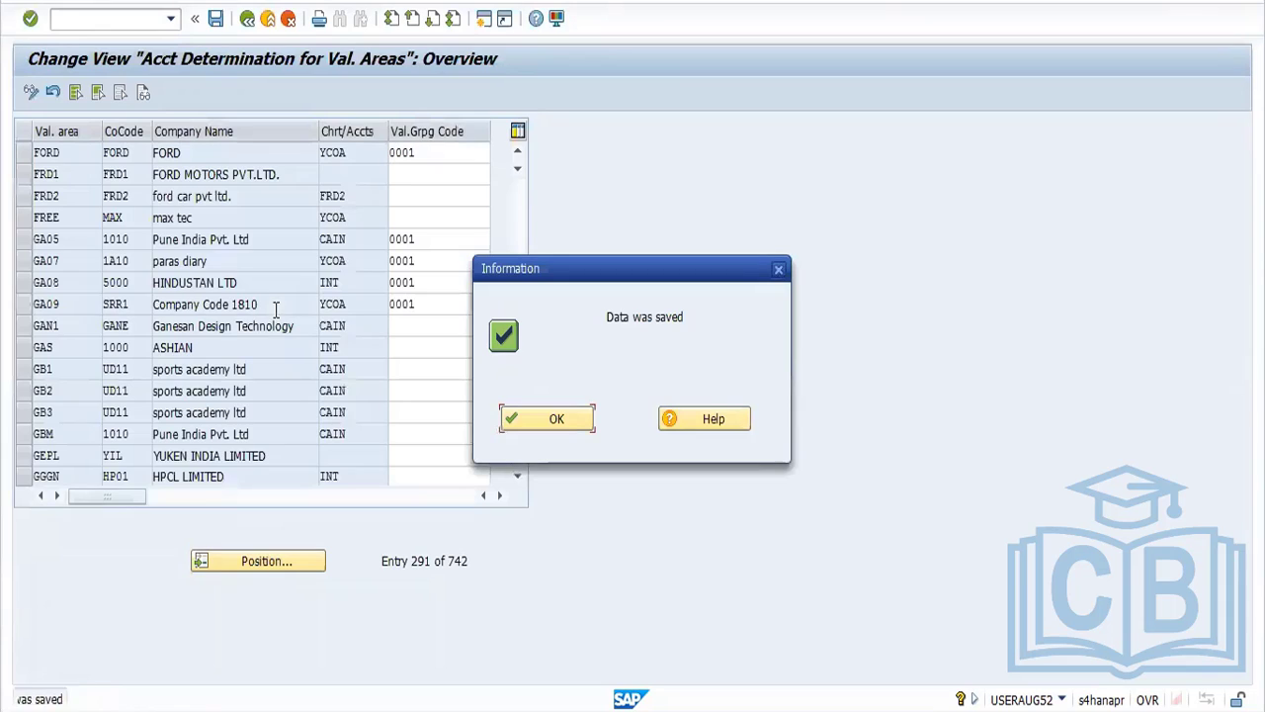
click(515, 422)
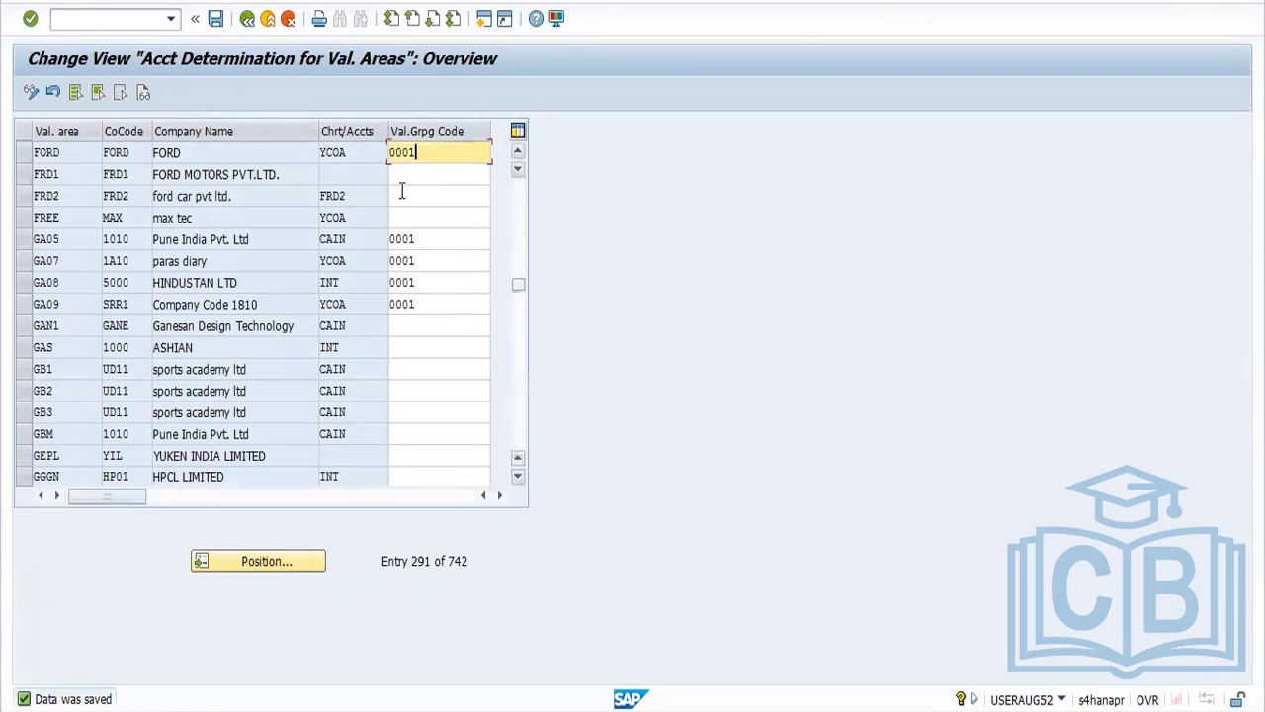
Set the valuation grouping code of valuation area FRD1 to 0001, save it, recheck the valuation areas list, and return to the IMG
click(399, 174)
text(0001)
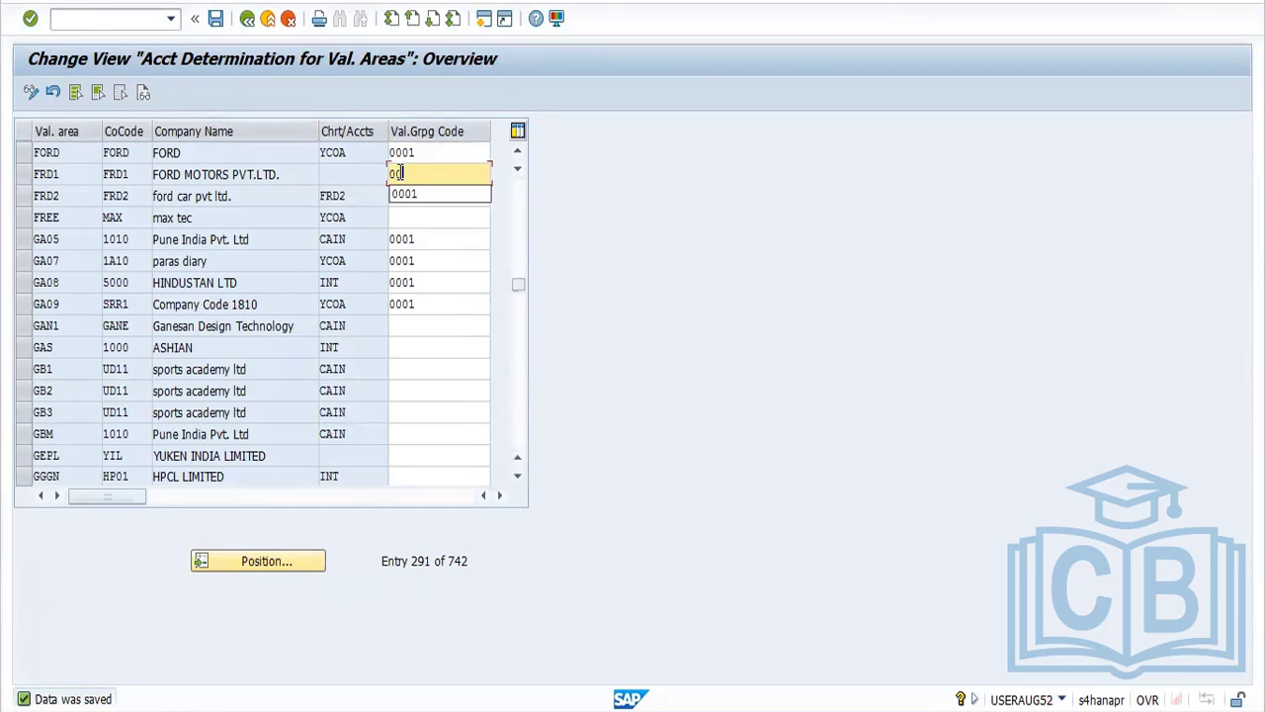
key(Return)
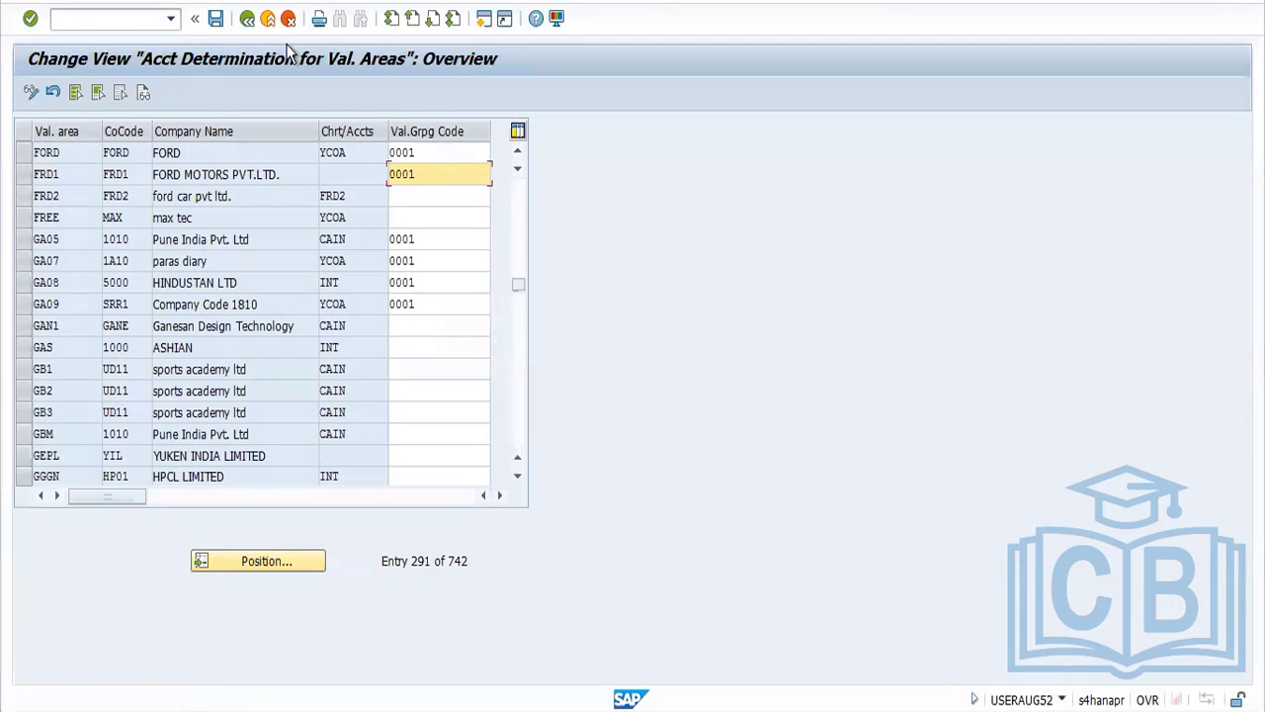
click(216, 18)
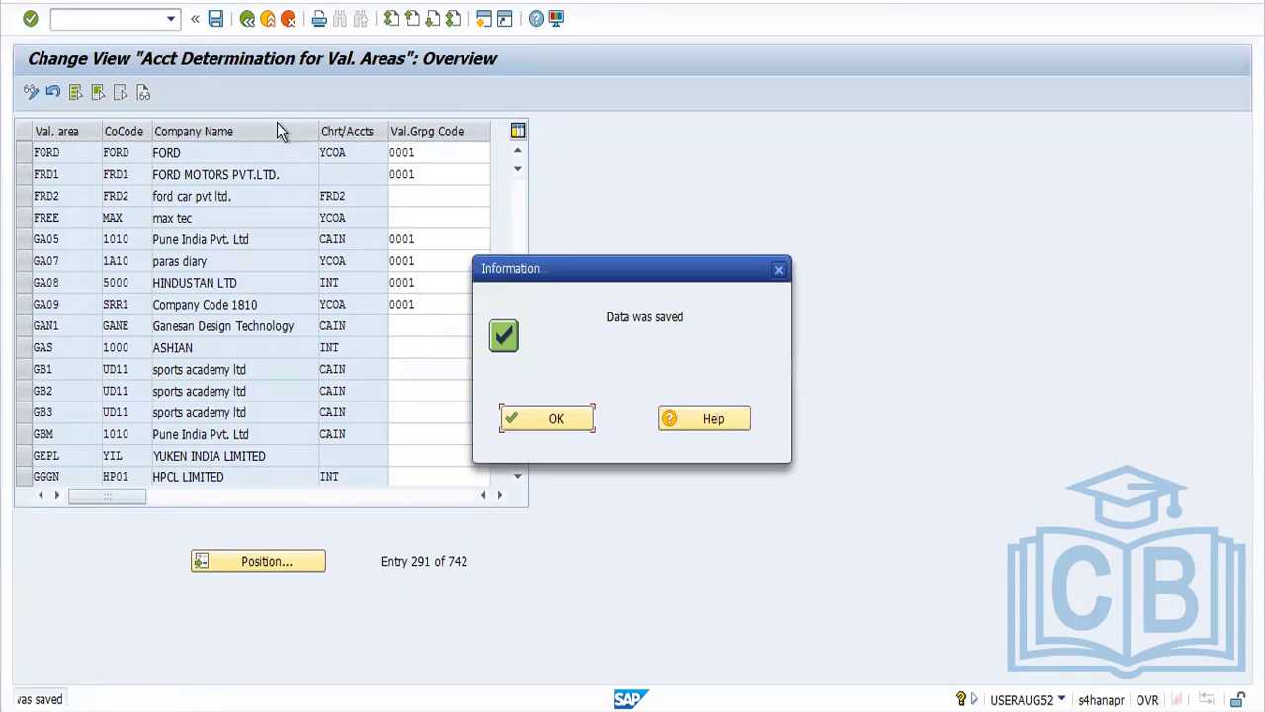
click(529, 418)
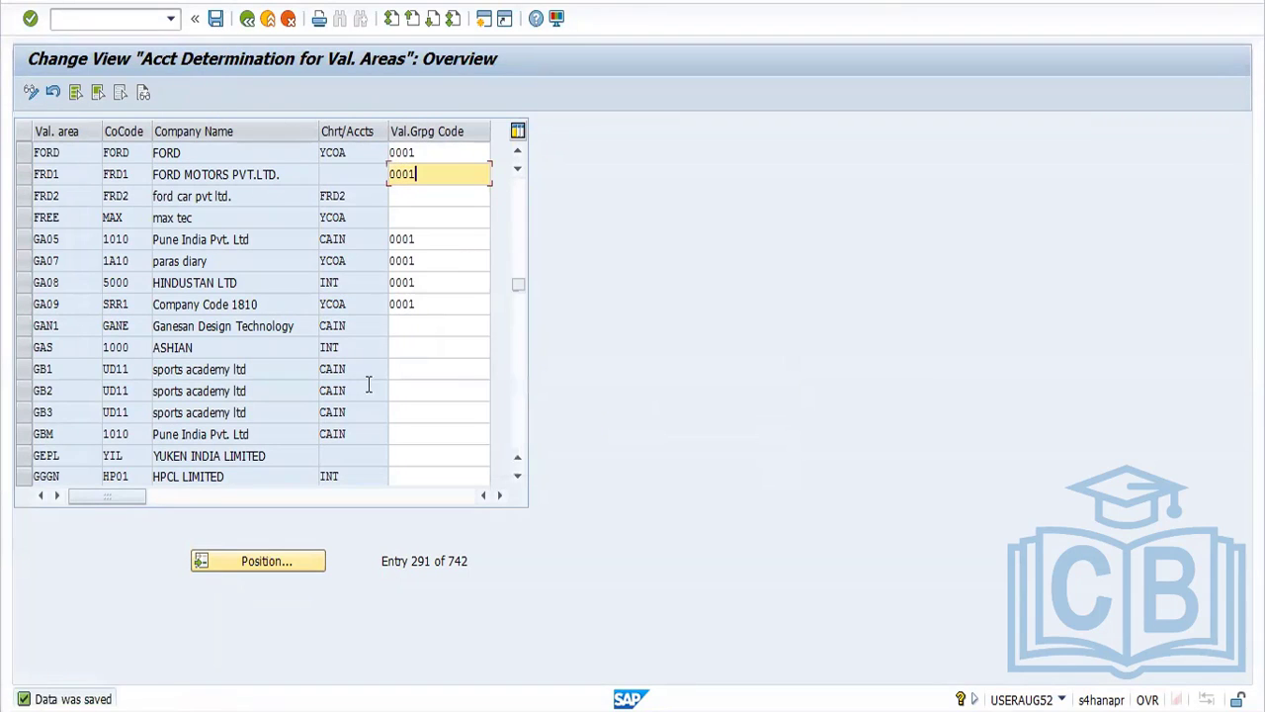
click(248, 19)
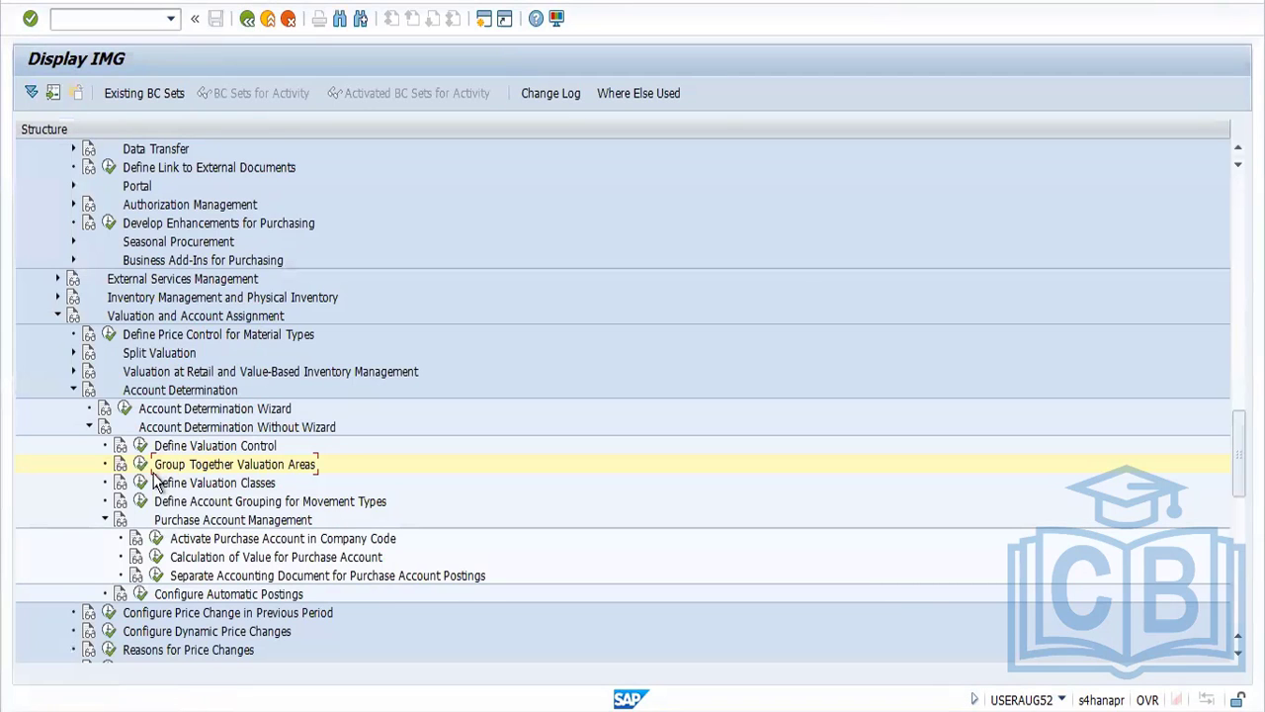
click(141, 464)
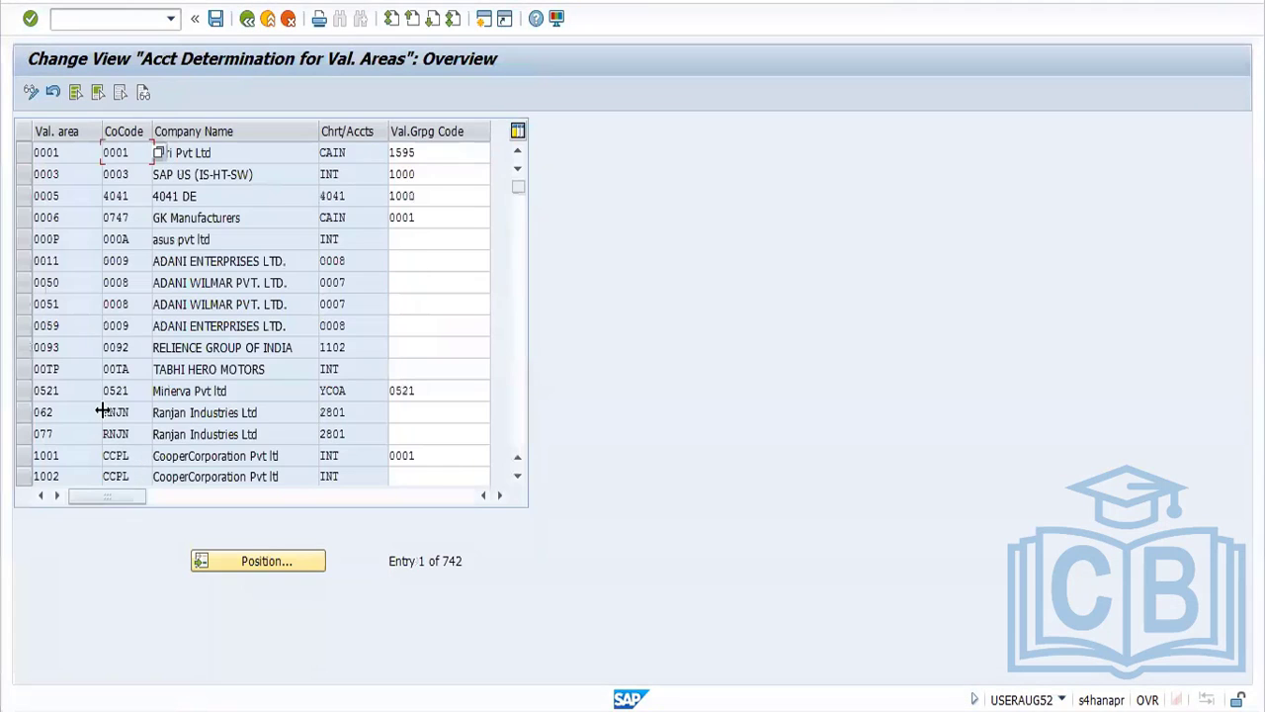
click(247, 20)
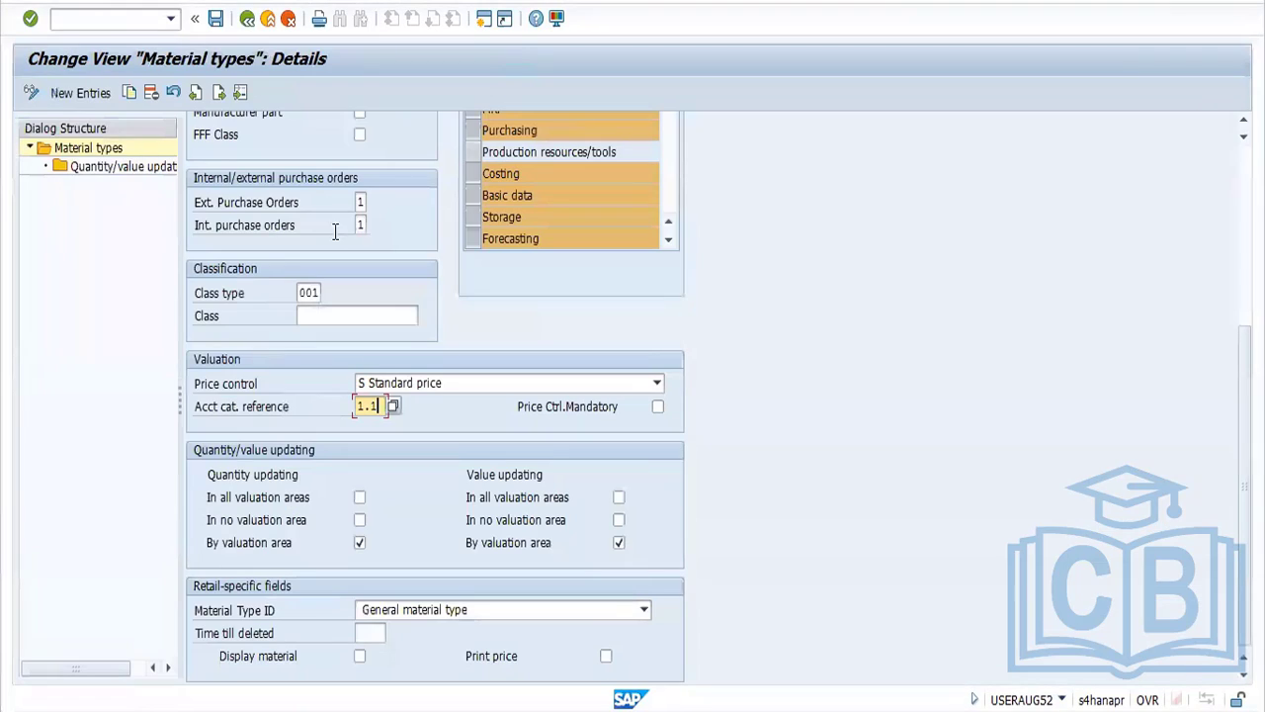
Leave the material type details, saving the pending changes in the proposed customizing request
click(247, 20)
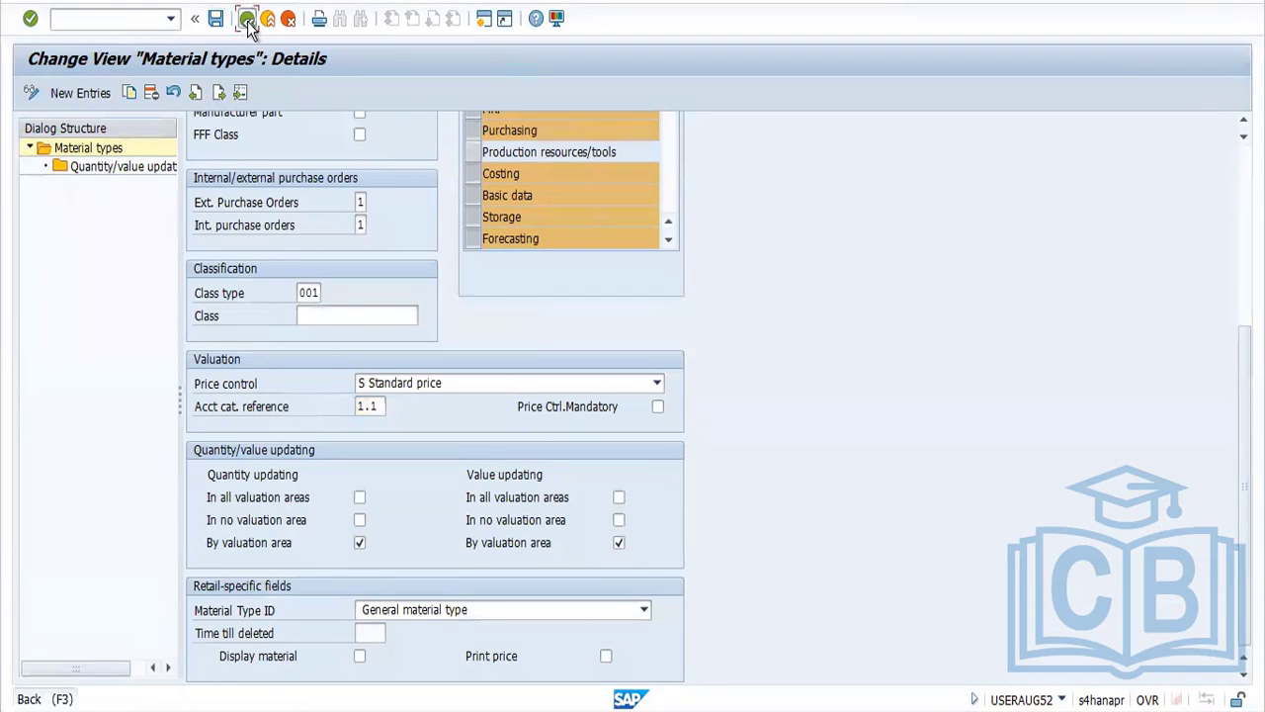
click(247, 20)
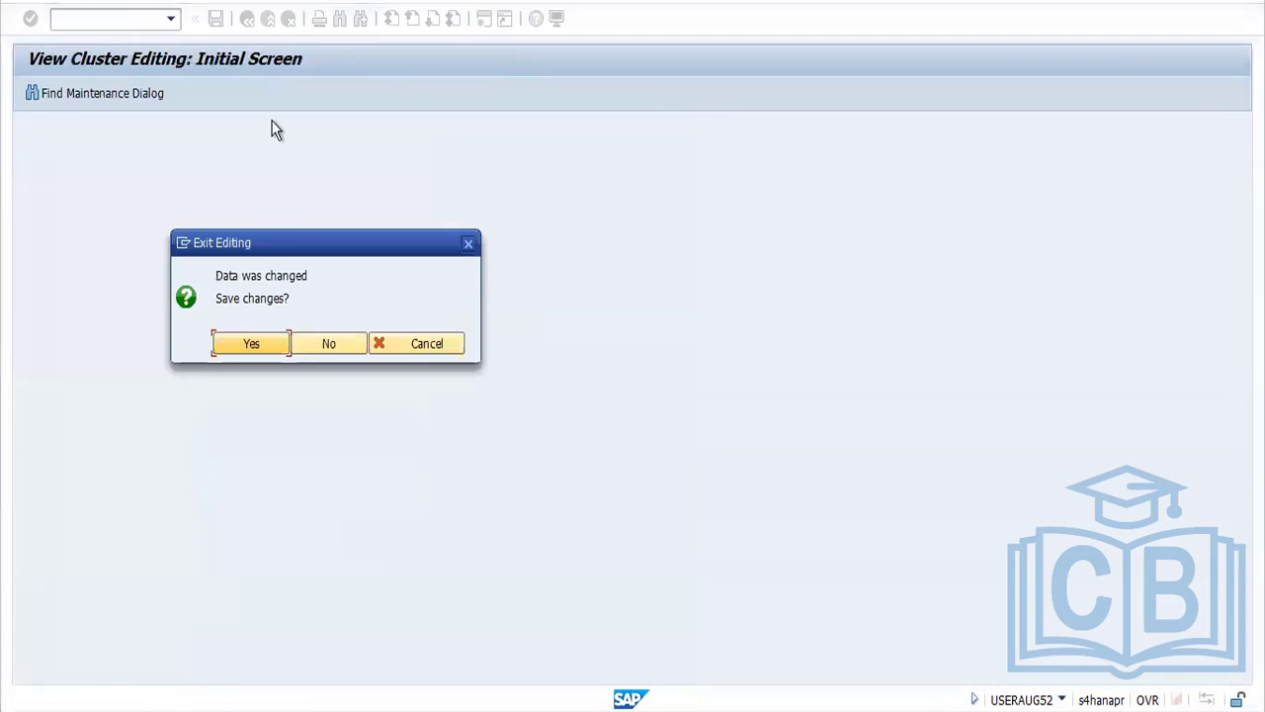
click(251, 349)
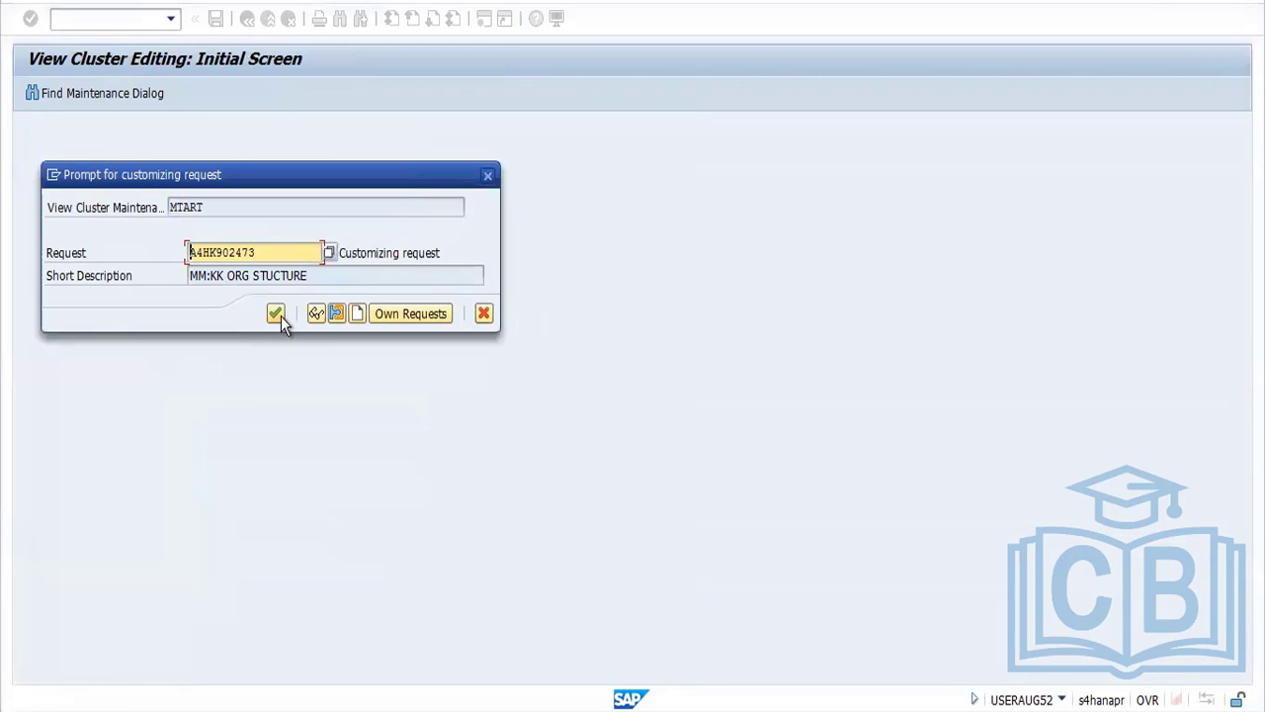
click(281, 317)
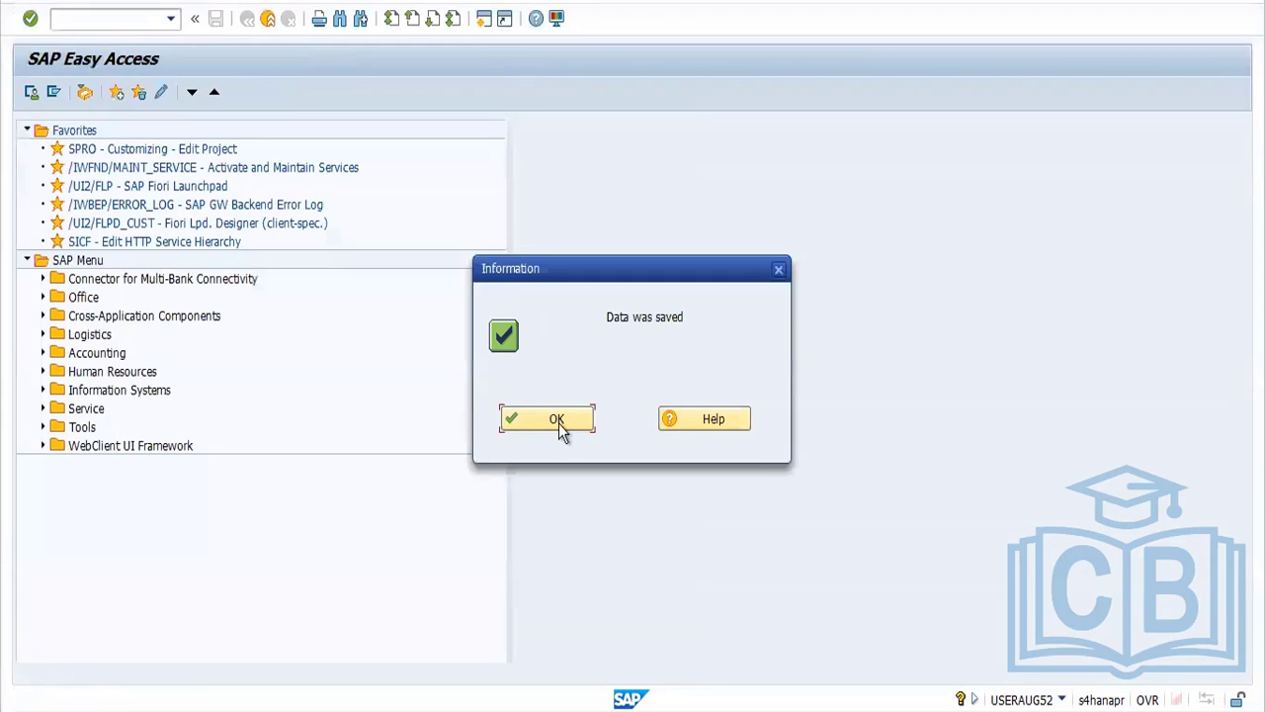
click(529, 421)
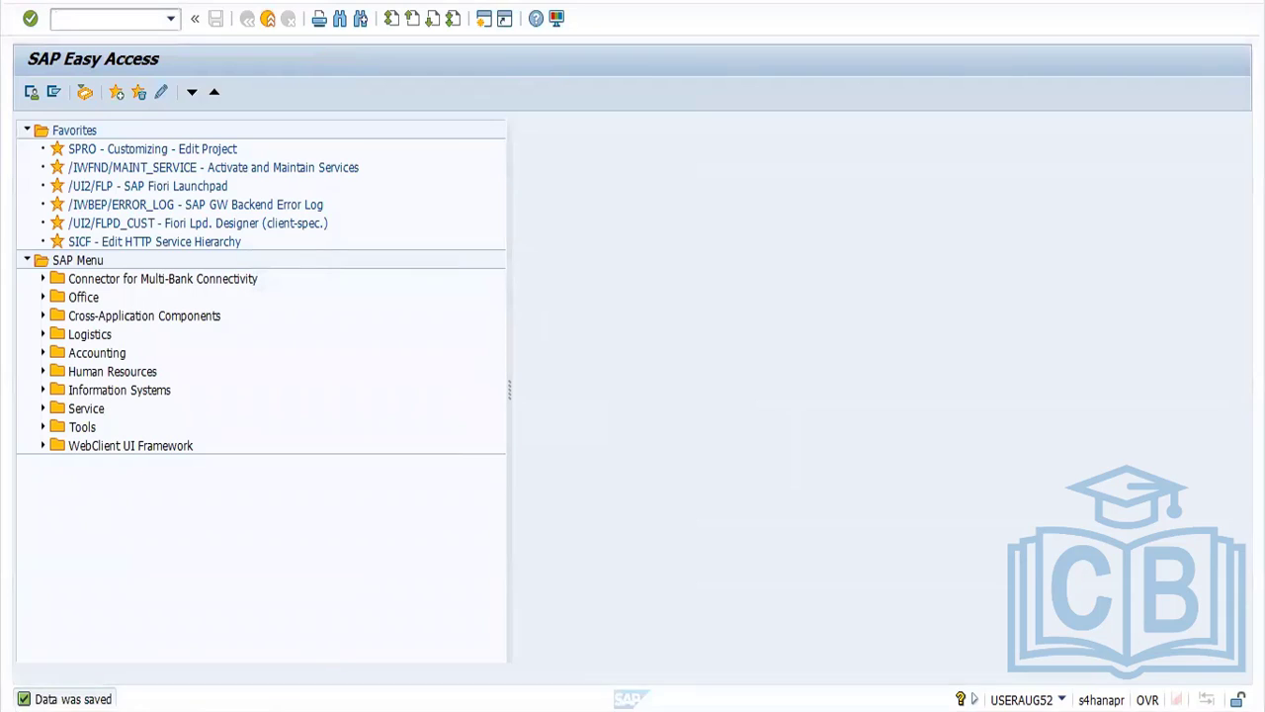
Close the surplus SAP sessions, keeping the FRL automatic postings session open by declining the log-off
mouse_move(426, 707)
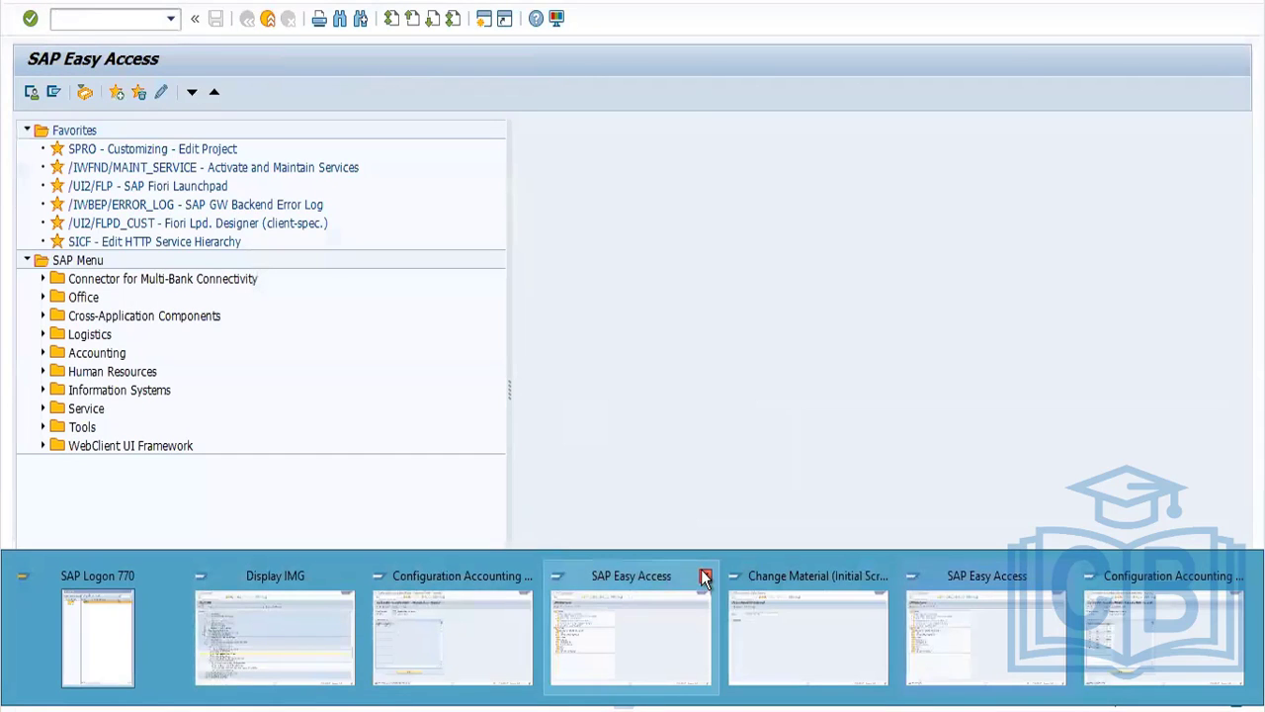
click(705, 576)
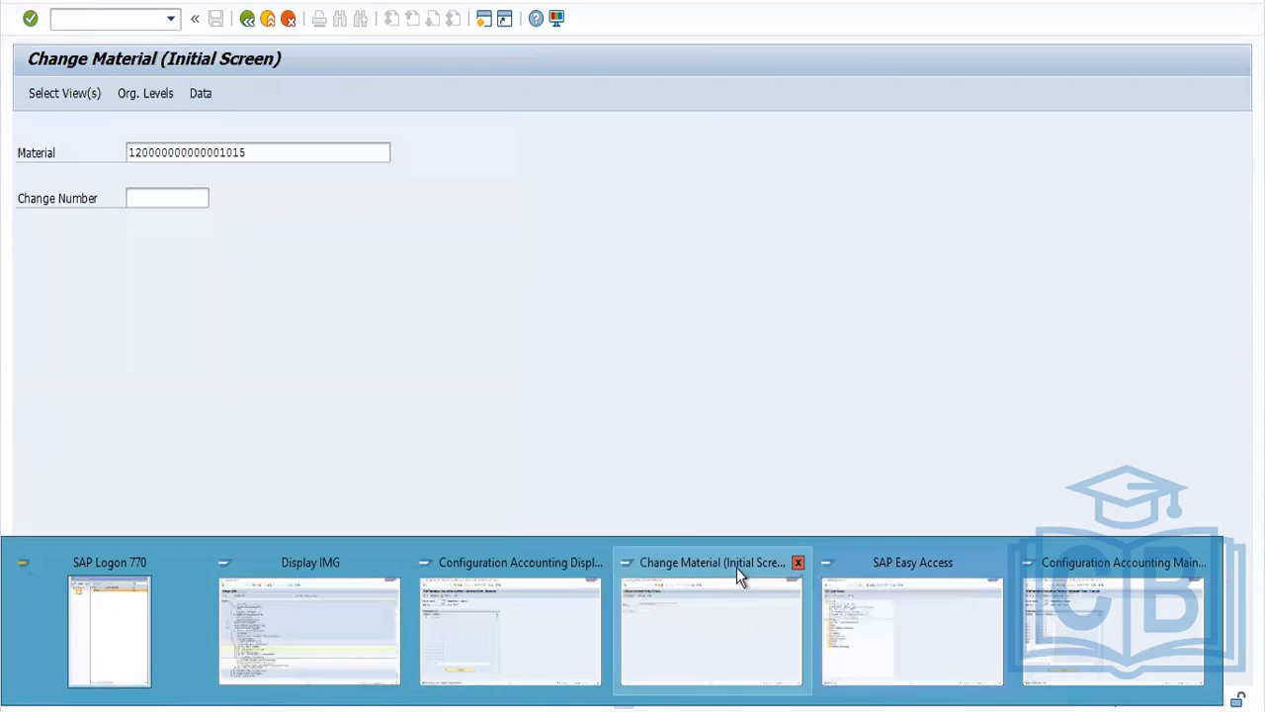
click(797, 564)
click(796, 564)
click(797, 564)
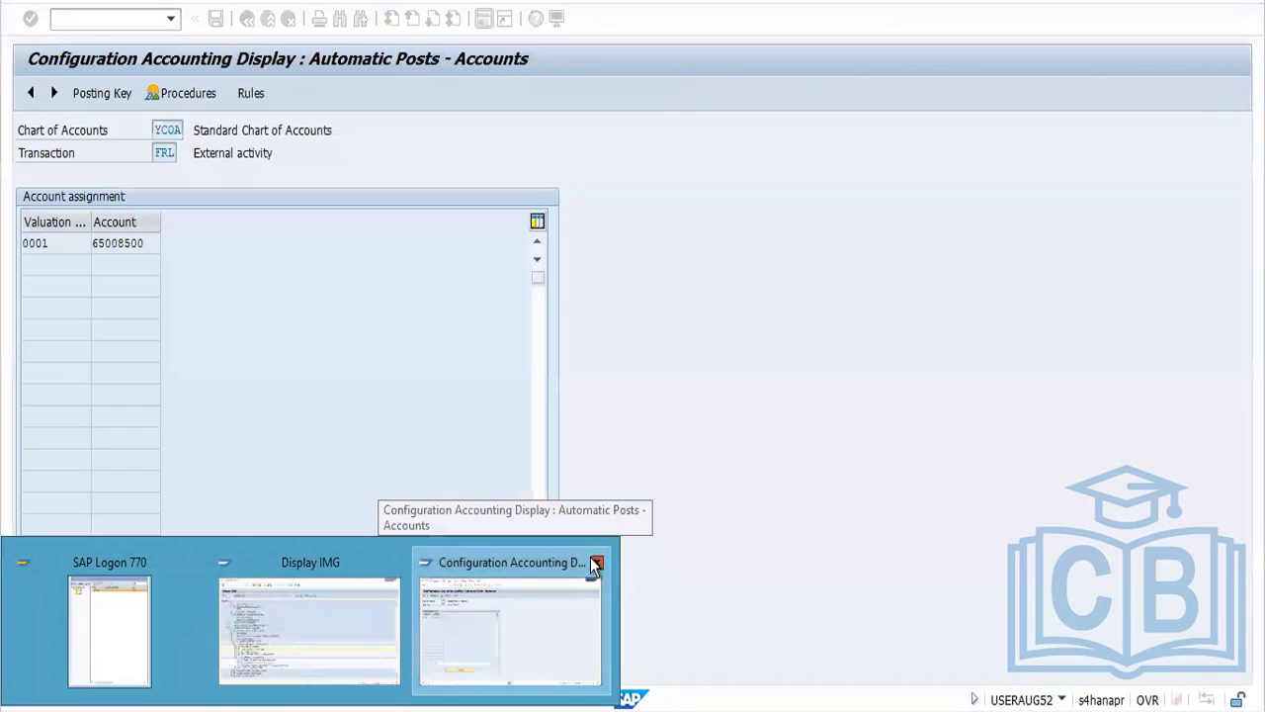
click(599, 562)
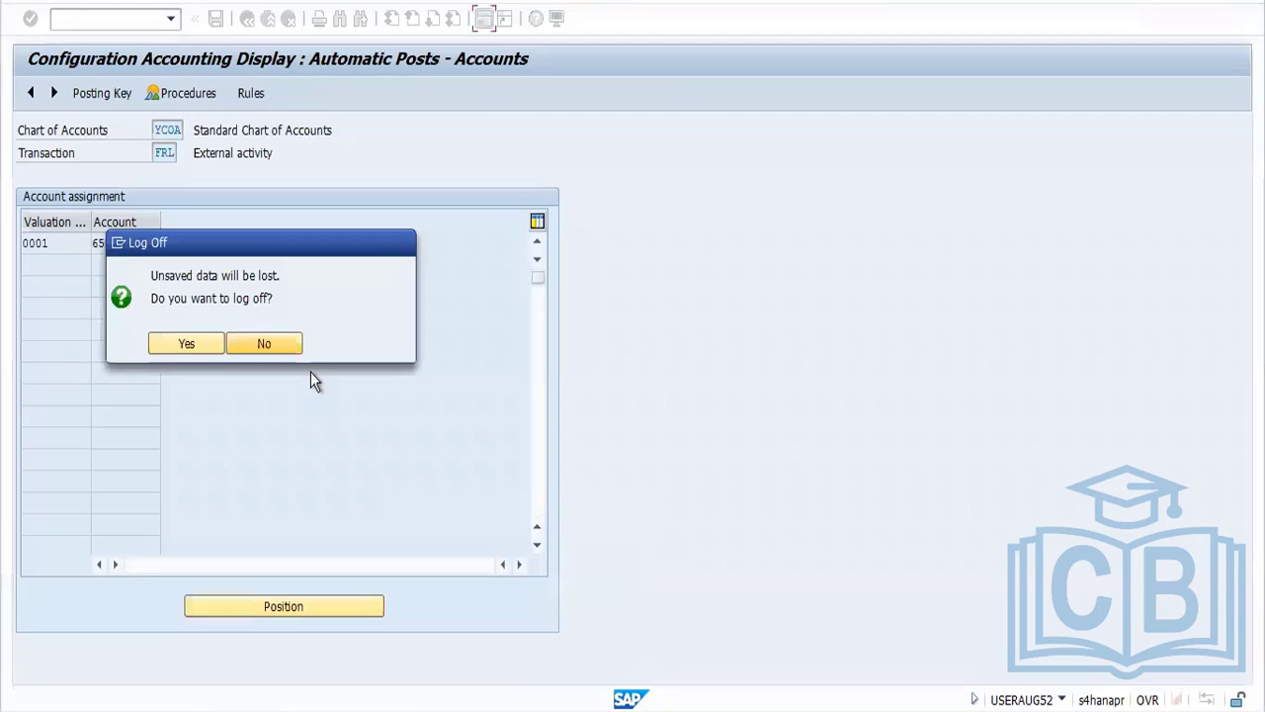
click(261, 350)
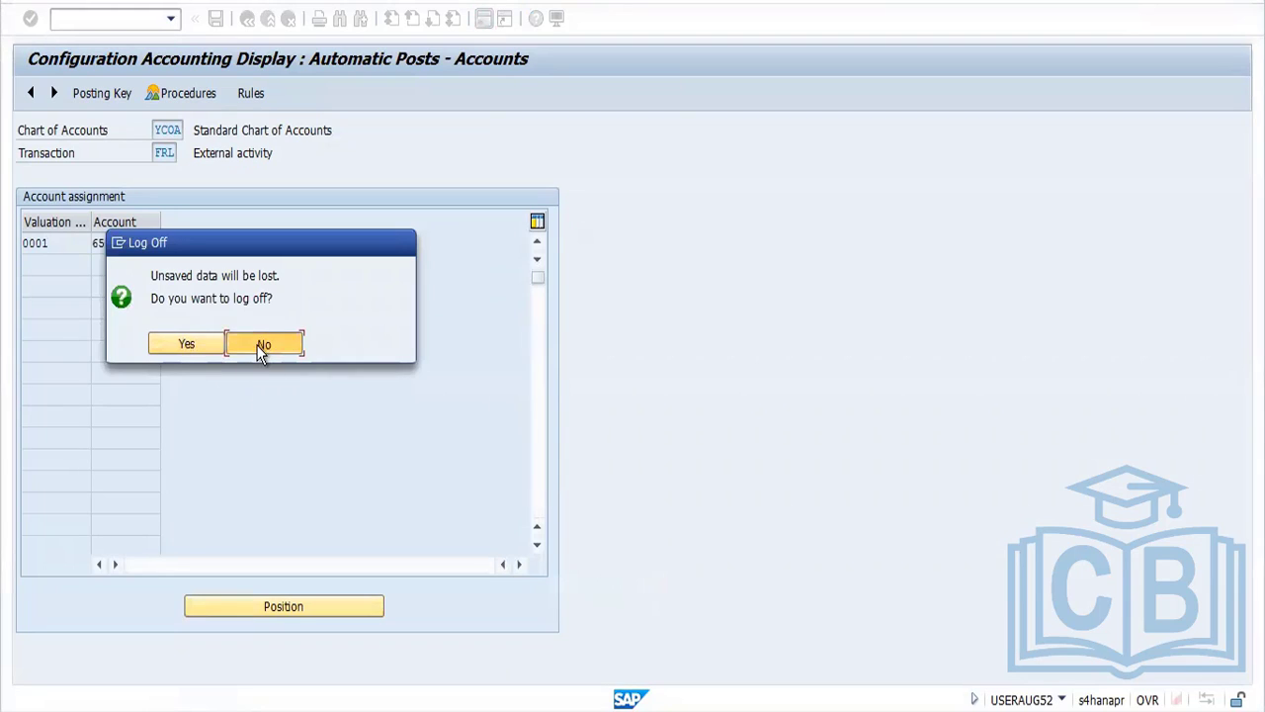
Start transaction MIGO and load the most recent purchase order from the entry history for goods receipt
click(117, 19)
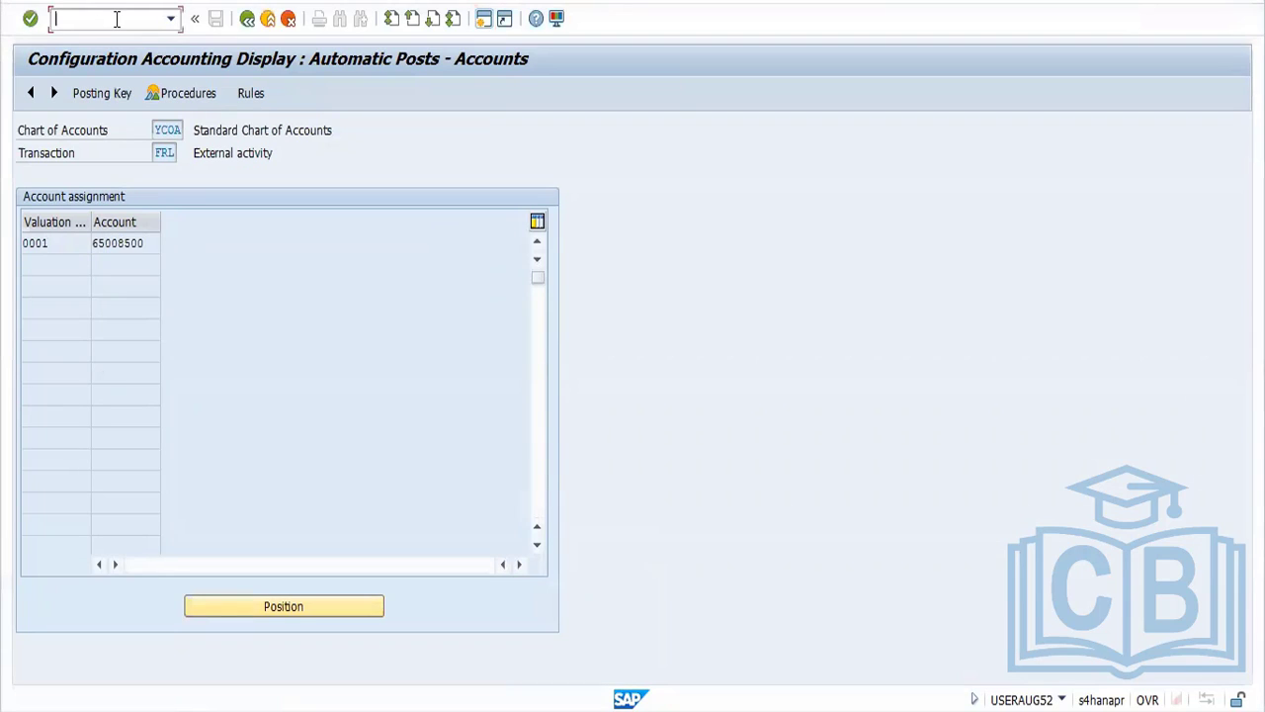
text(/nmigo)
key(Return)
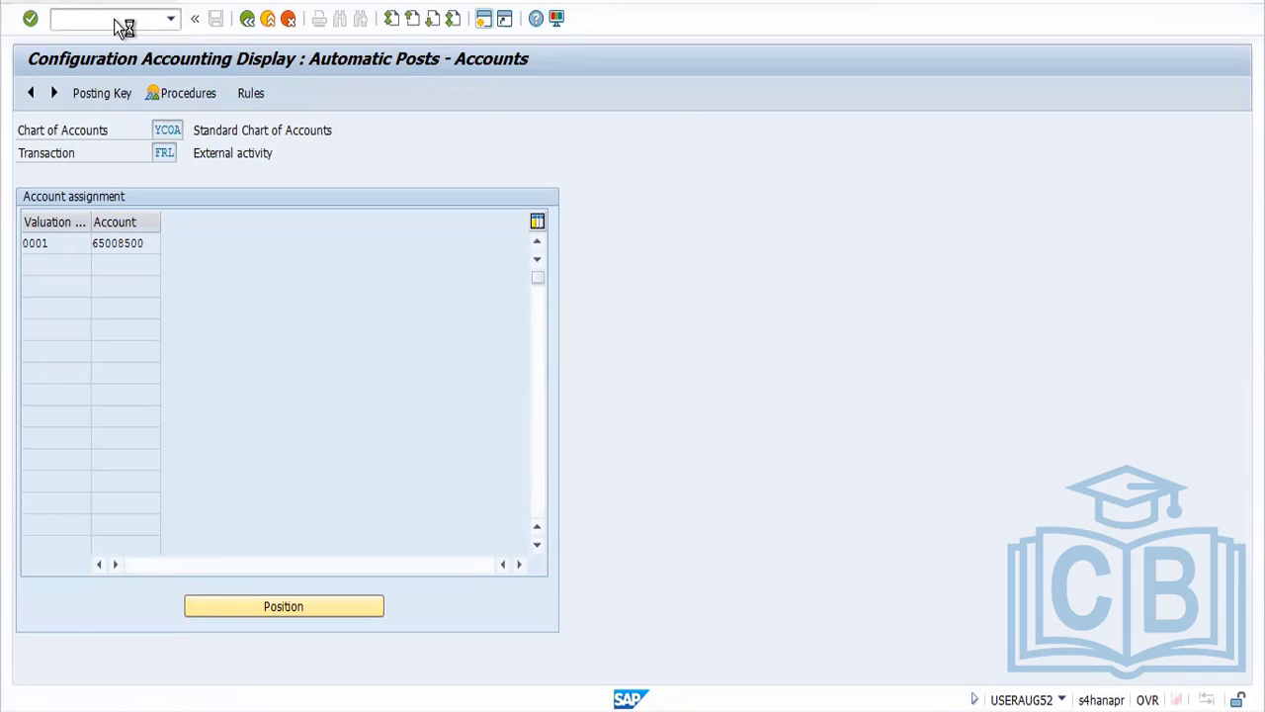
click(435, 129)
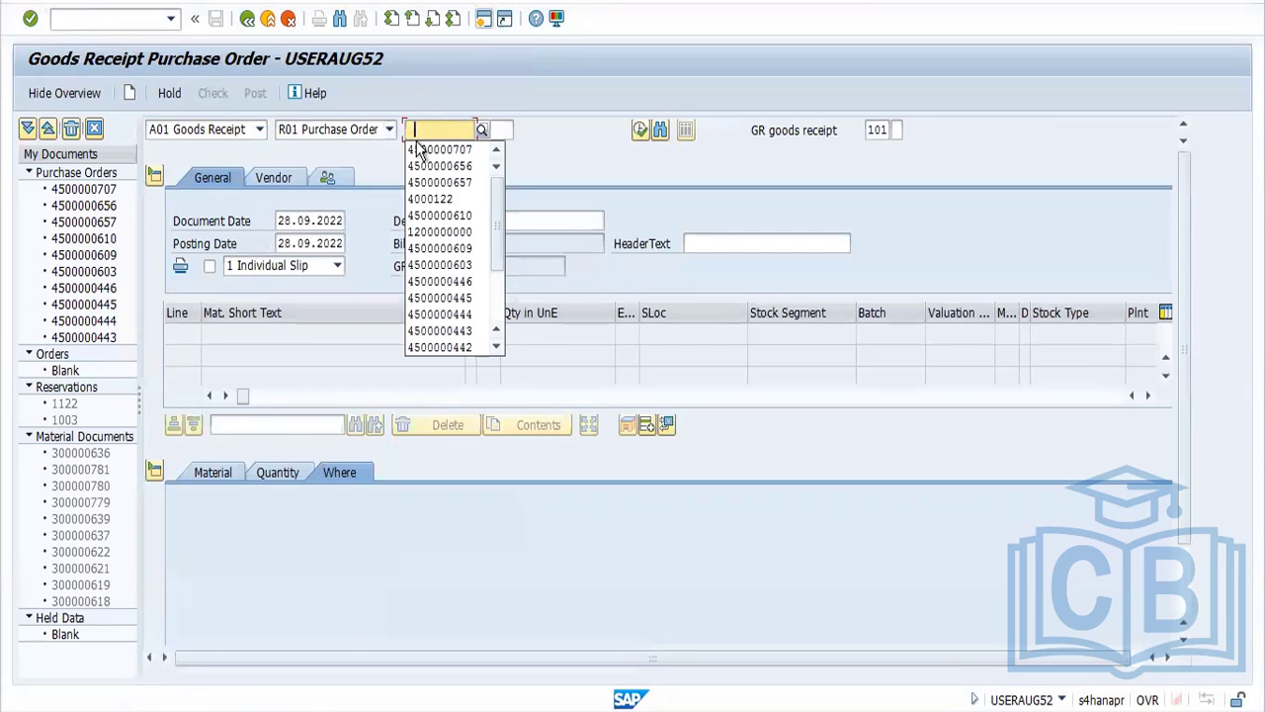
click(435, 149)
key(Return)
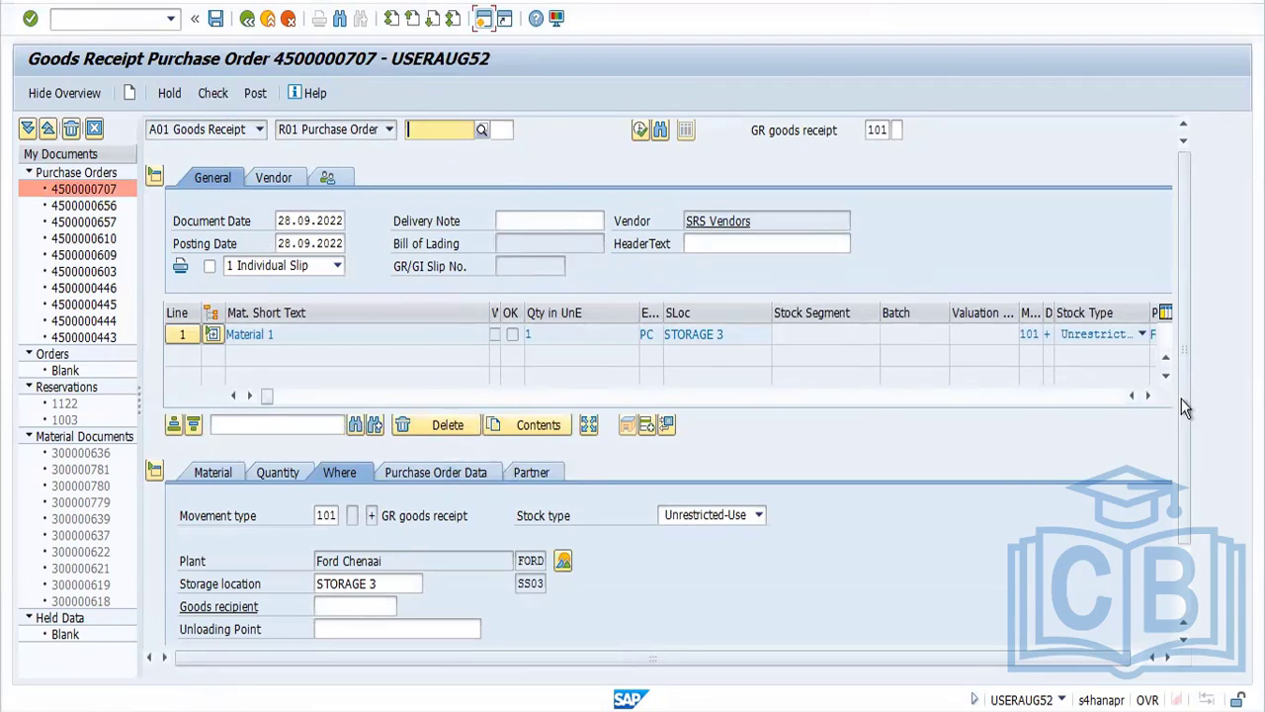
Mark the Material 1 item as OK, expand its subcontracting component line, and check the goods receipt document
drag(1185, 412, 1188, 584)
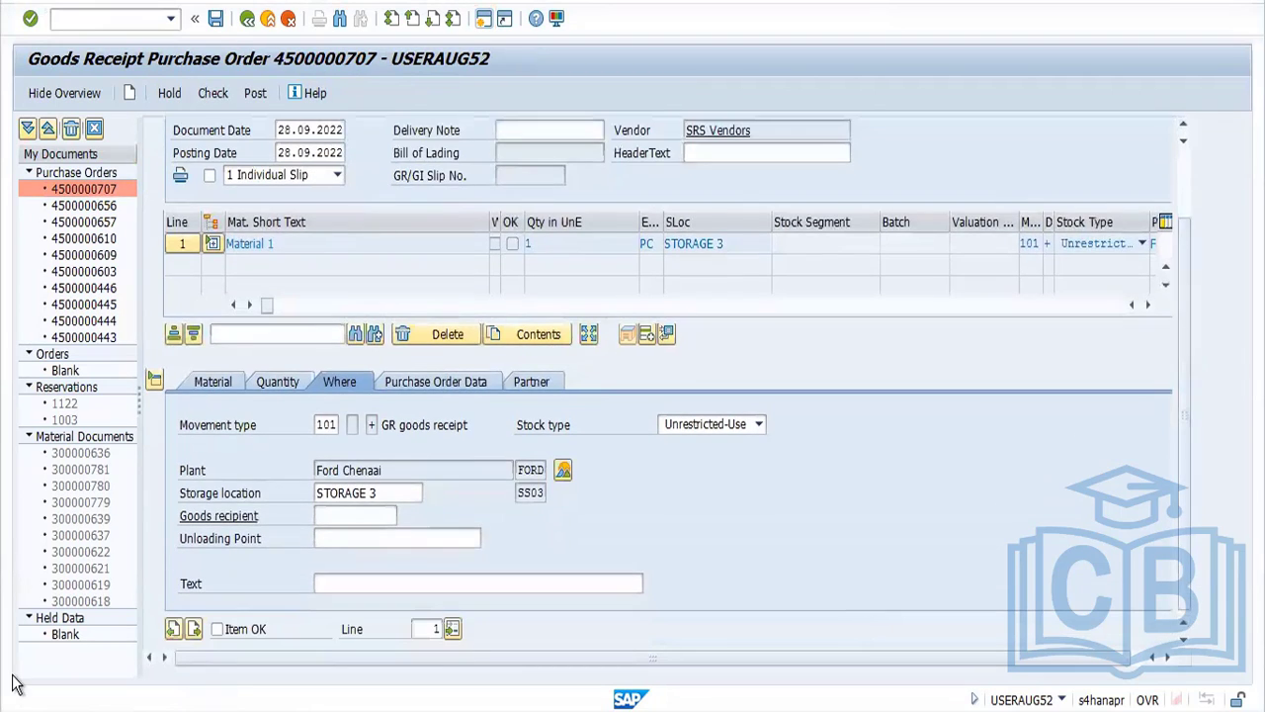
click(218, 628)
click(214, 243)
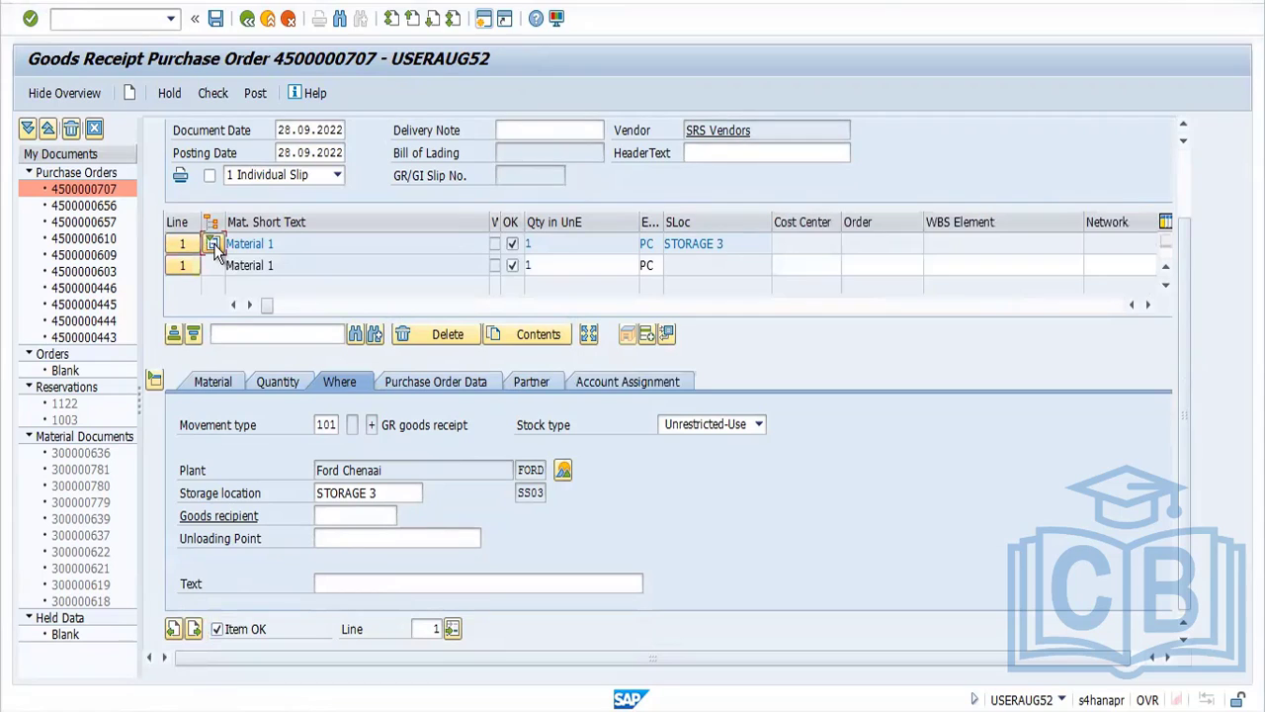
click(213, 92)
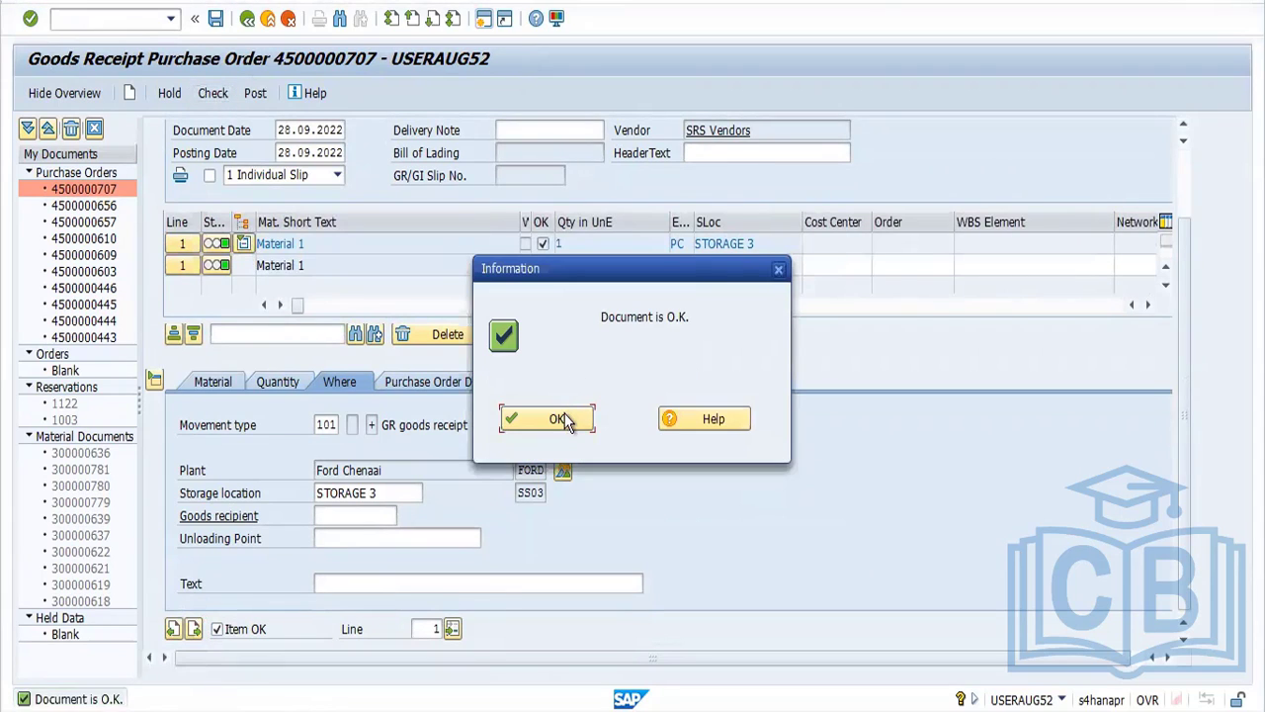
Try to post the goods receipt, open the resulting error's long text, and select the G/L account 65008500 in it
click(559, 419)
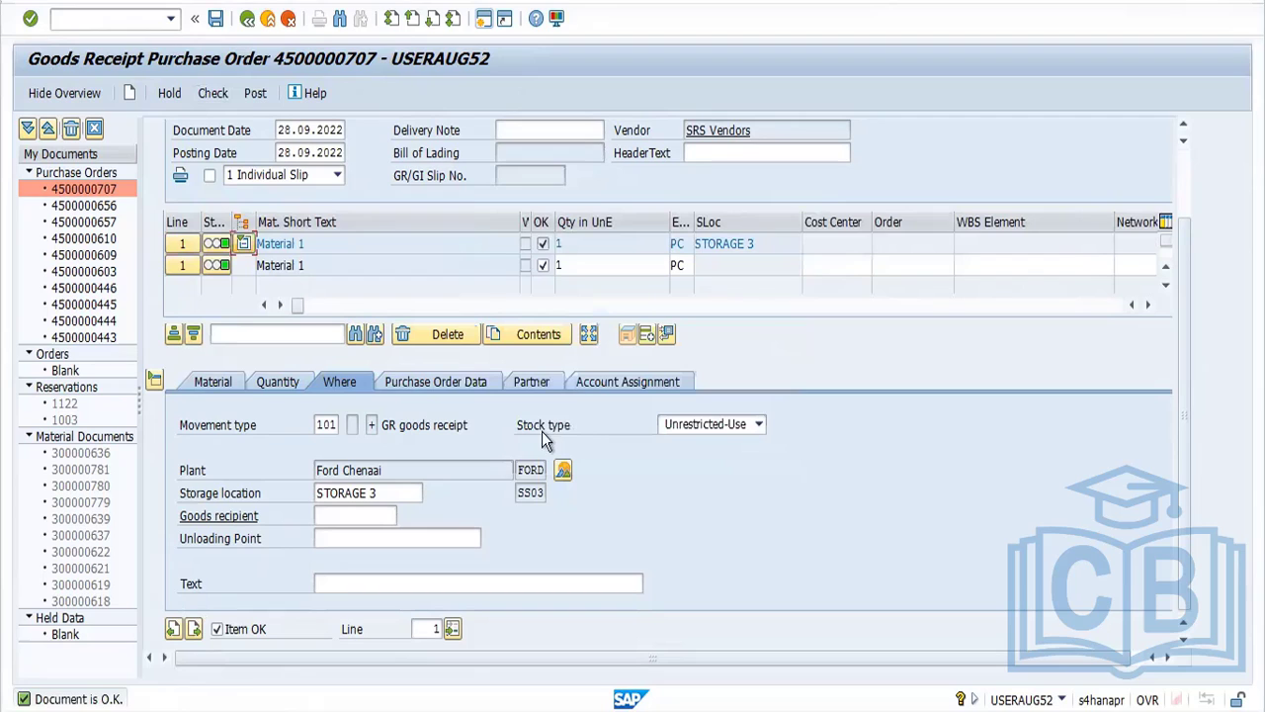
click(255, 94)
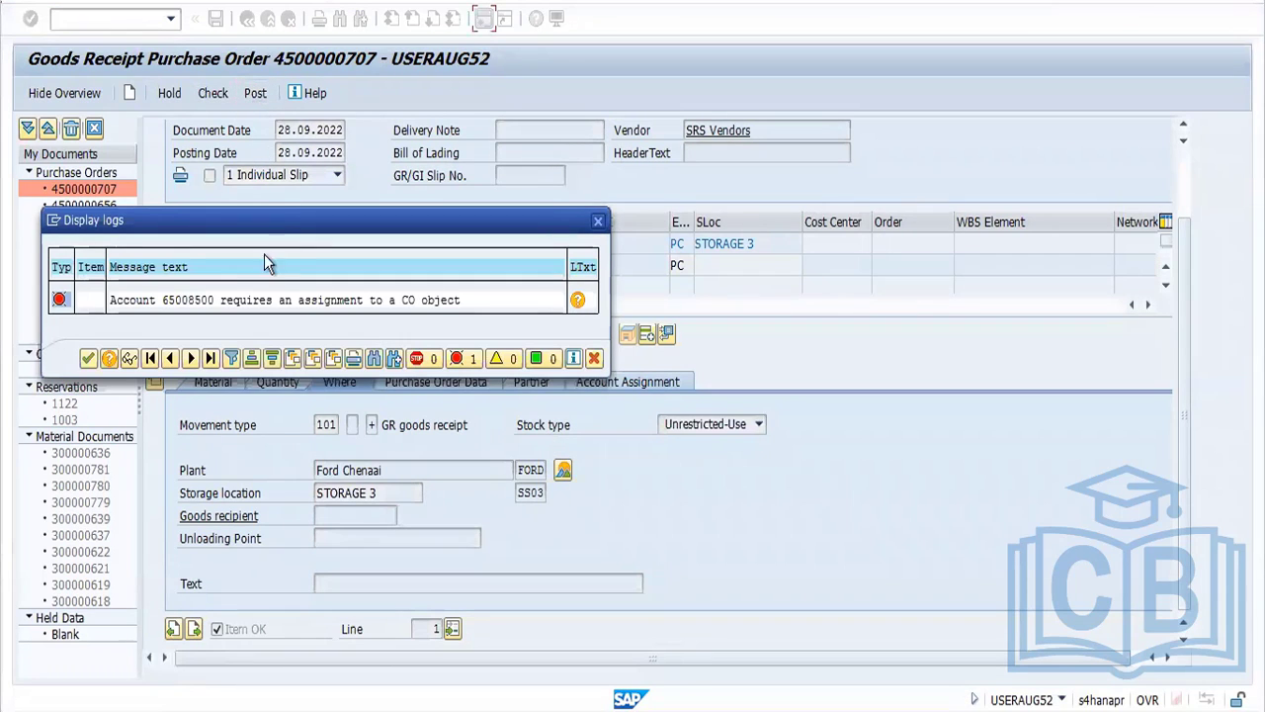
double_click(257, 299)
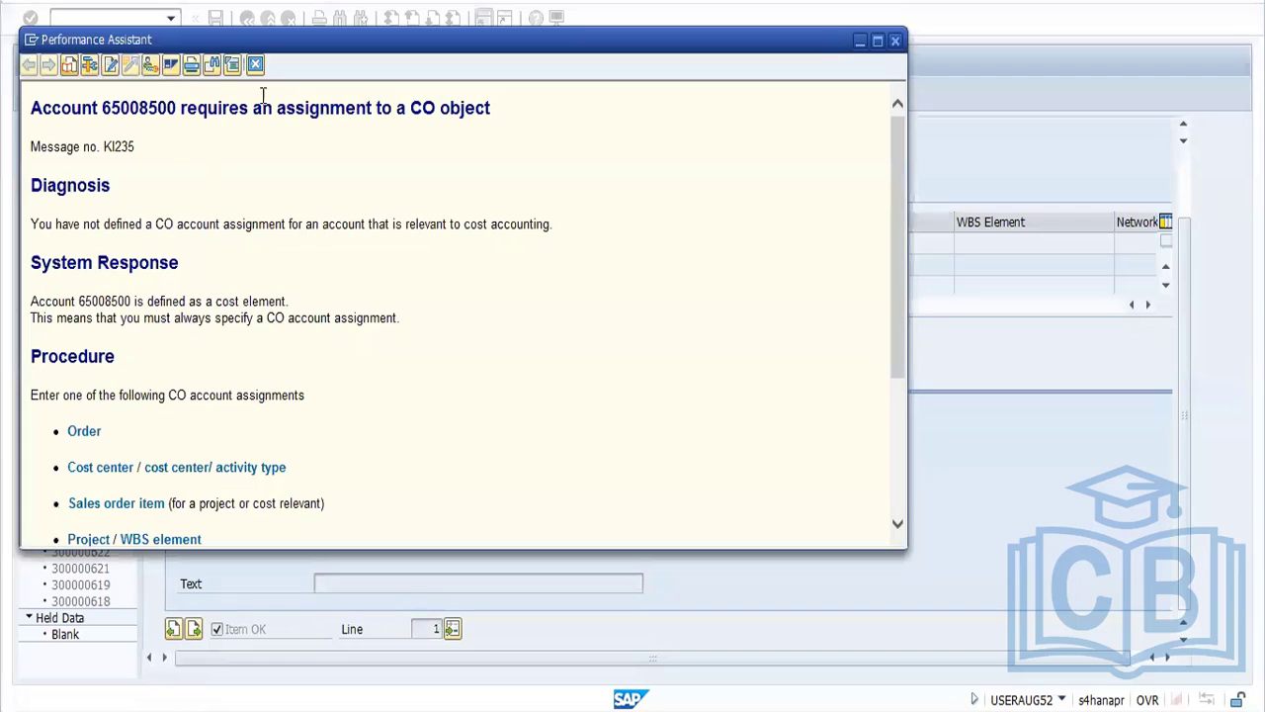
double_click(148, 110)
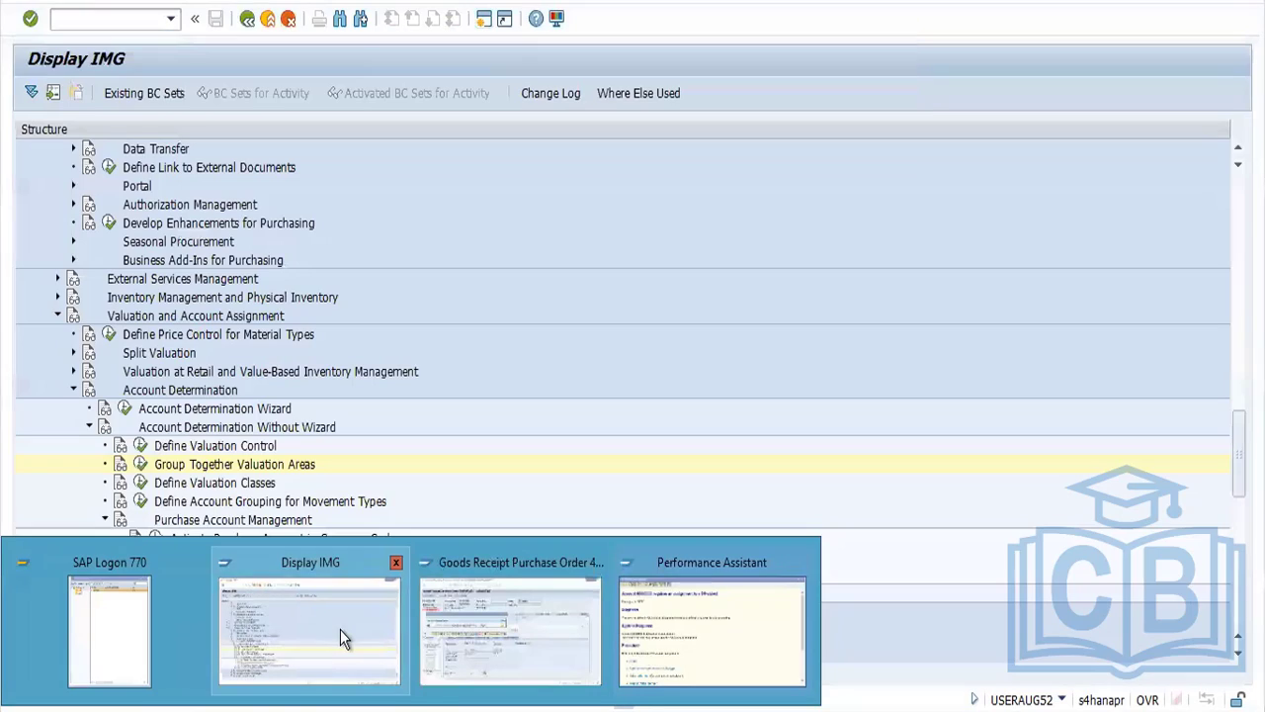
Open the default account assignment maintenance from the IMG session and position the list at company code FORD
click(340, 629)
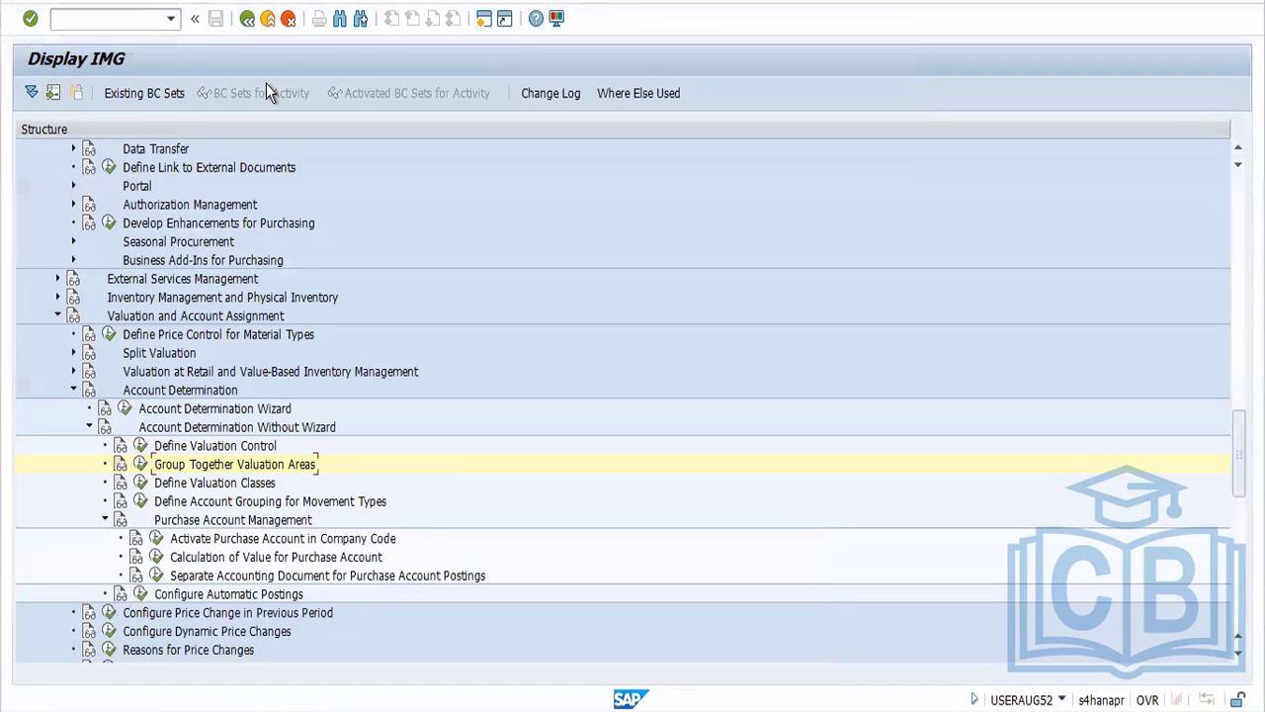
click(59, 19)
text(/NOKB)
key(Return)
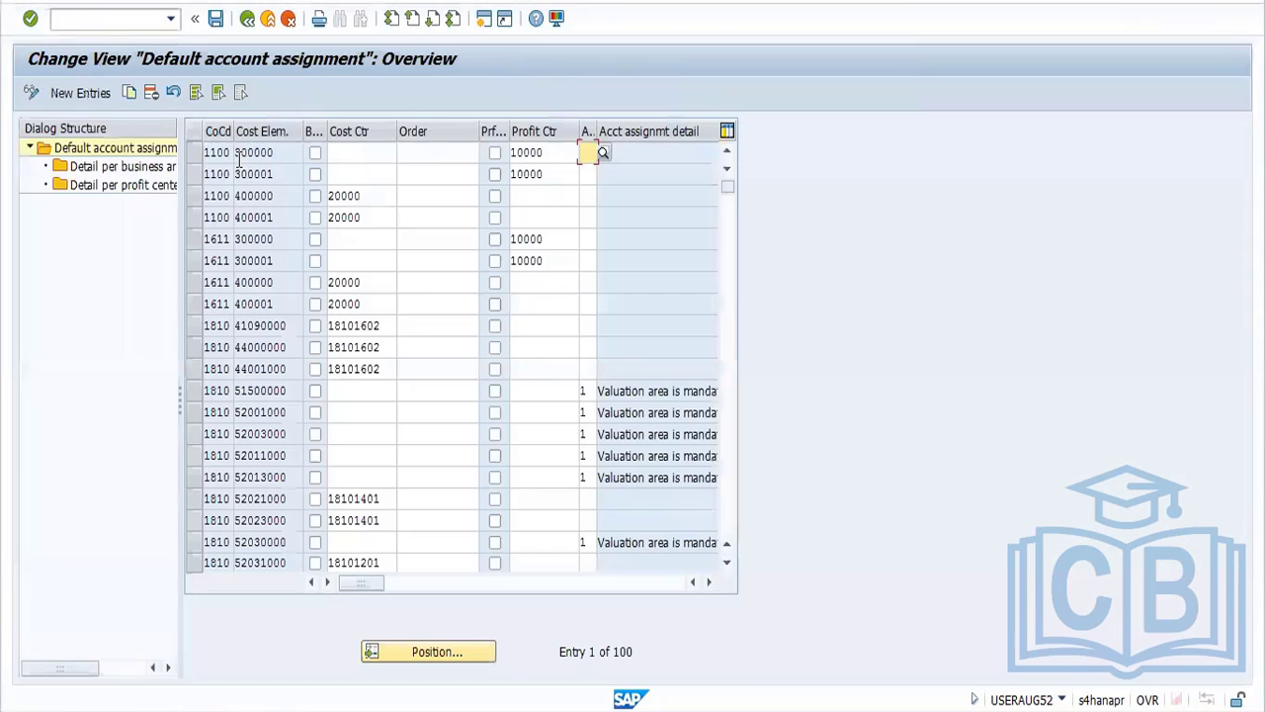
click(451, 652)
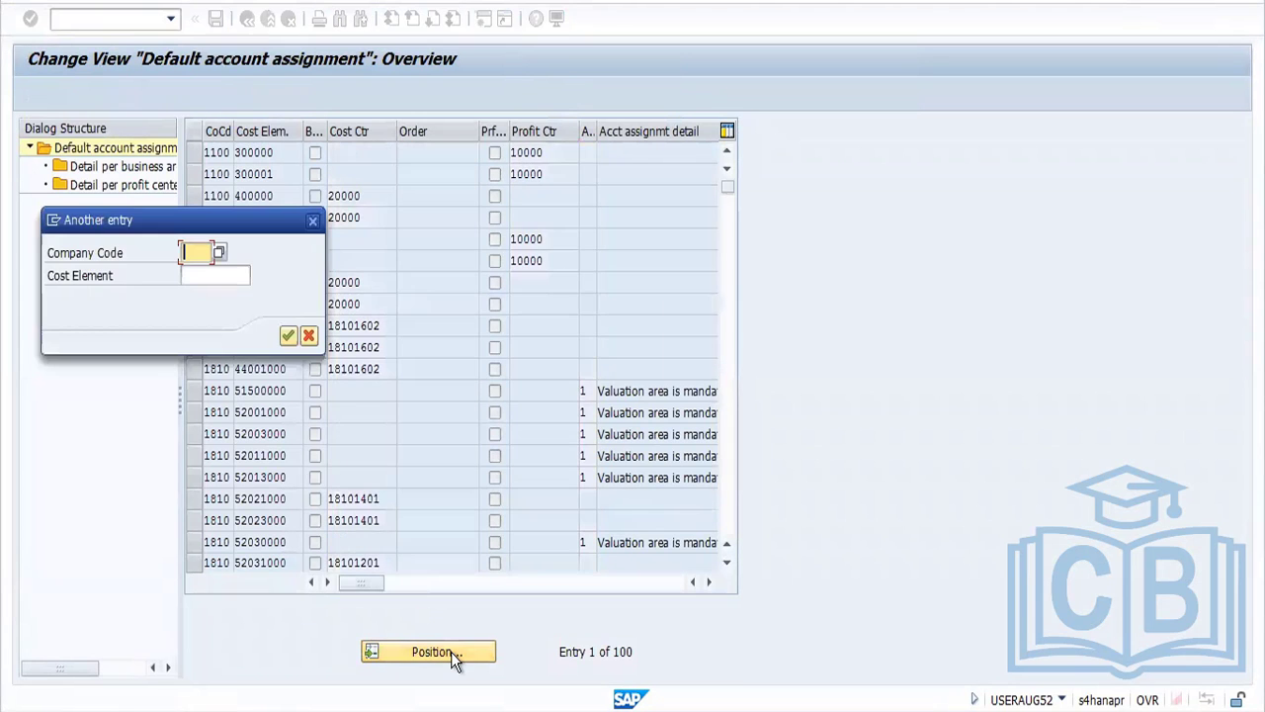
text(FORD)
key(Return)
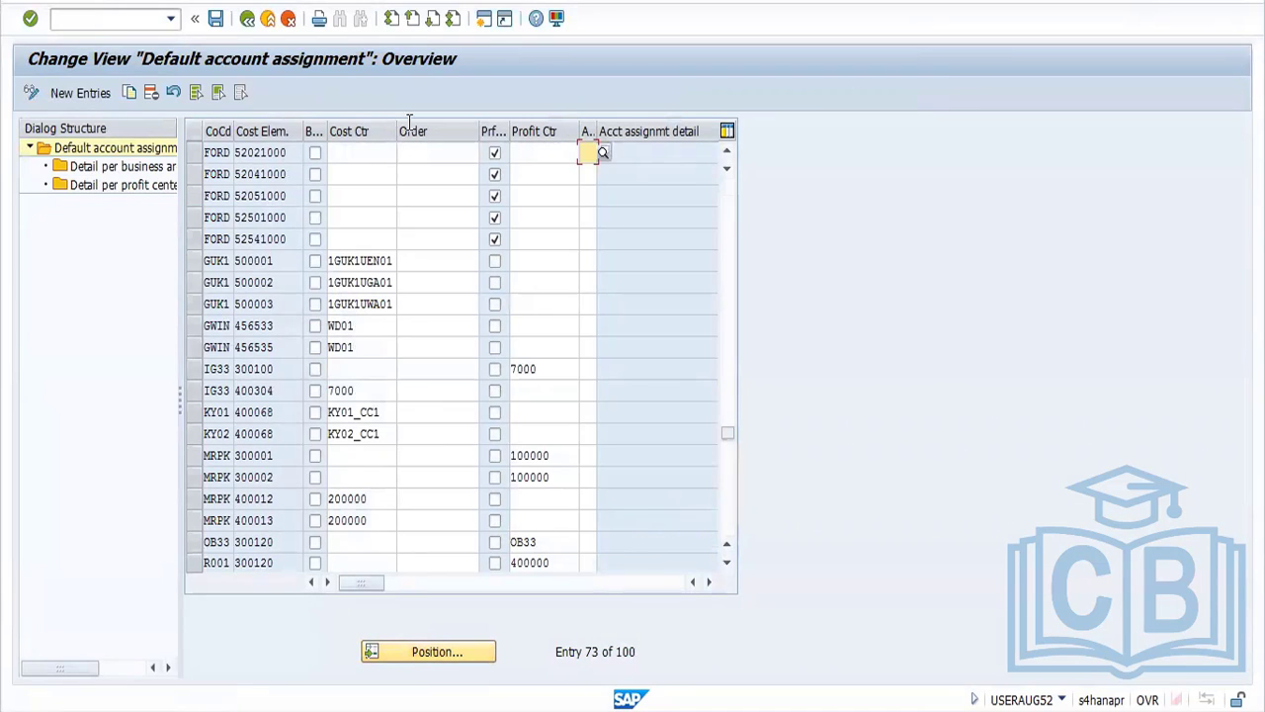
Copy the FORD entry for cost element 52021000 to cost element 65008500, and save it in the proposed customizing request
click(196, 157)
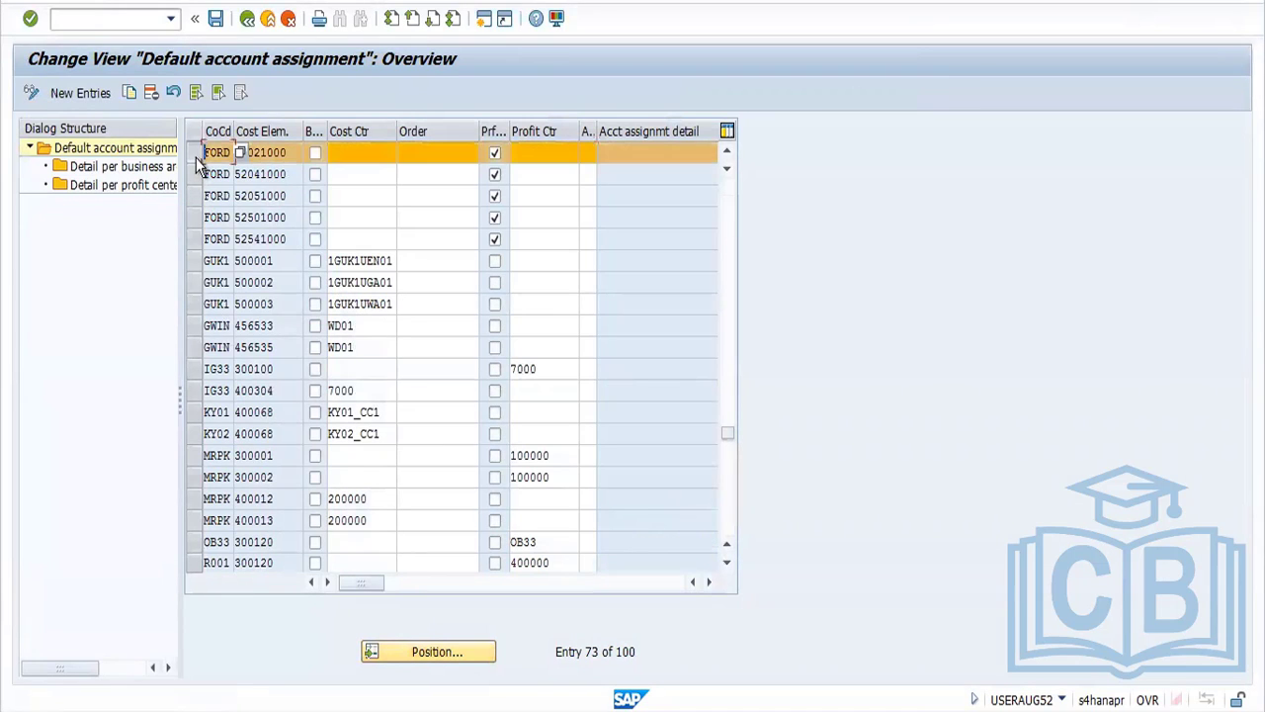
click(129, 92)
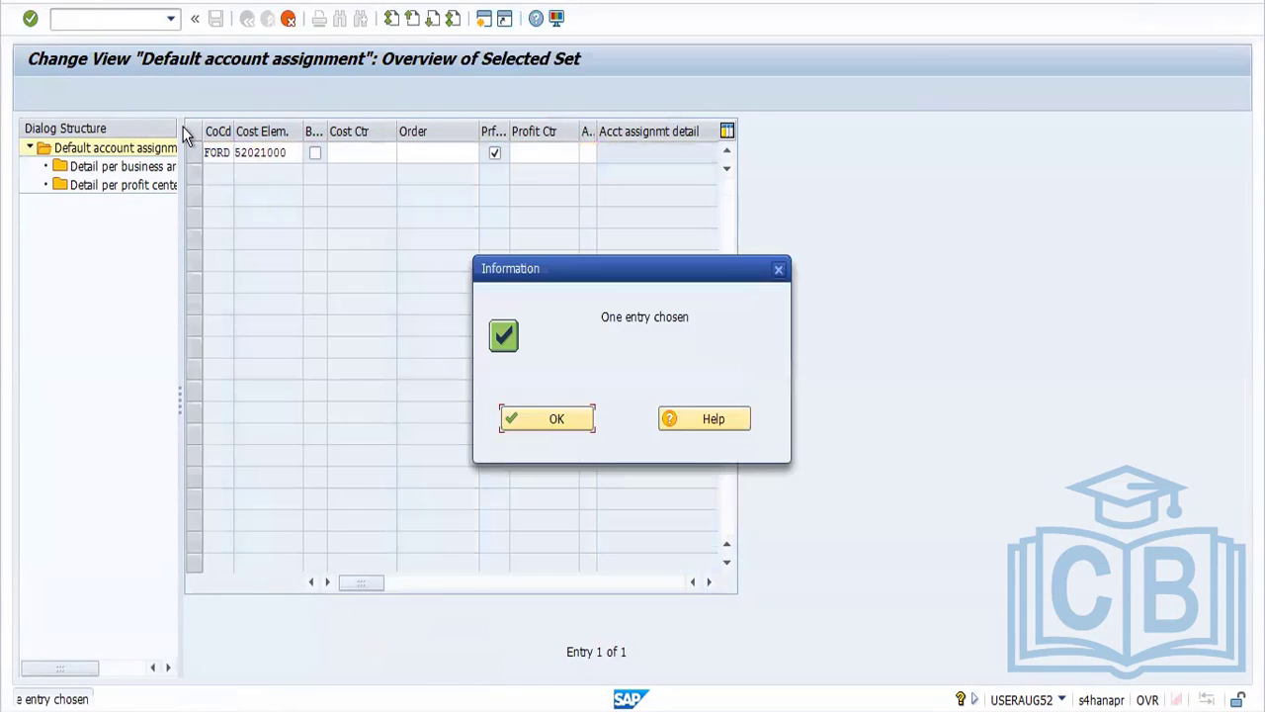
click(551, 422)
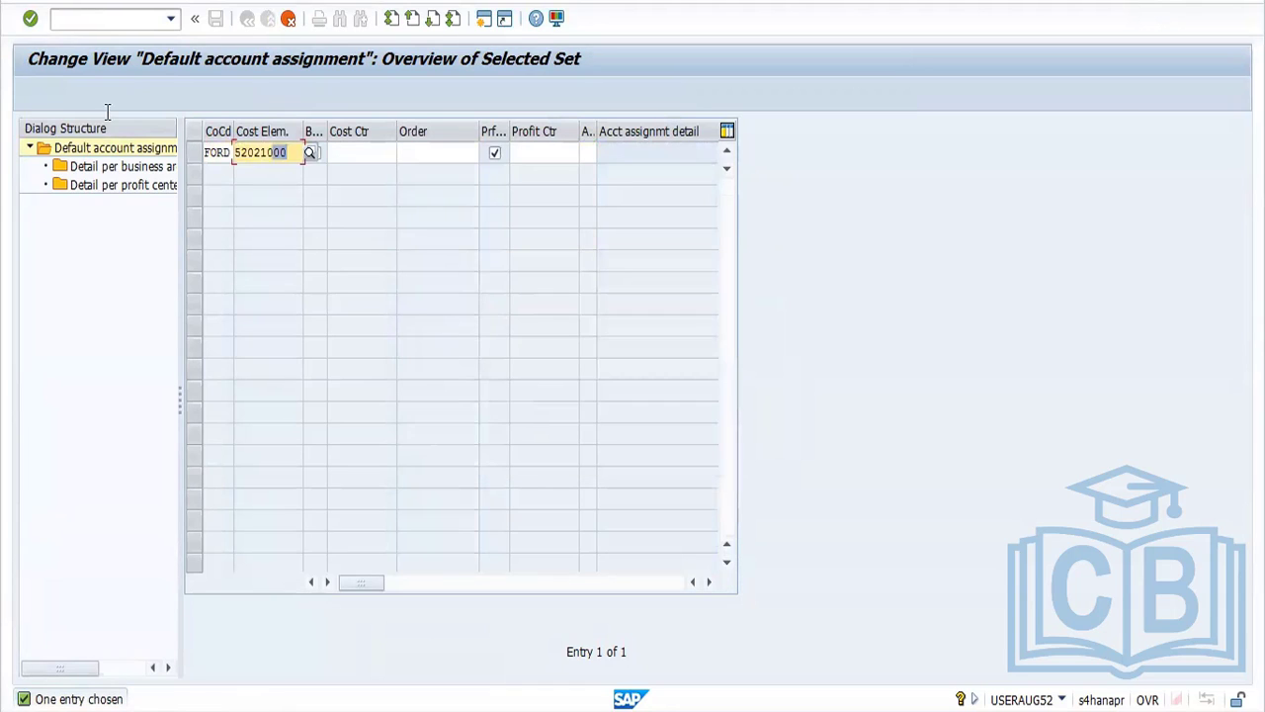
text(65008500)
key(Return)
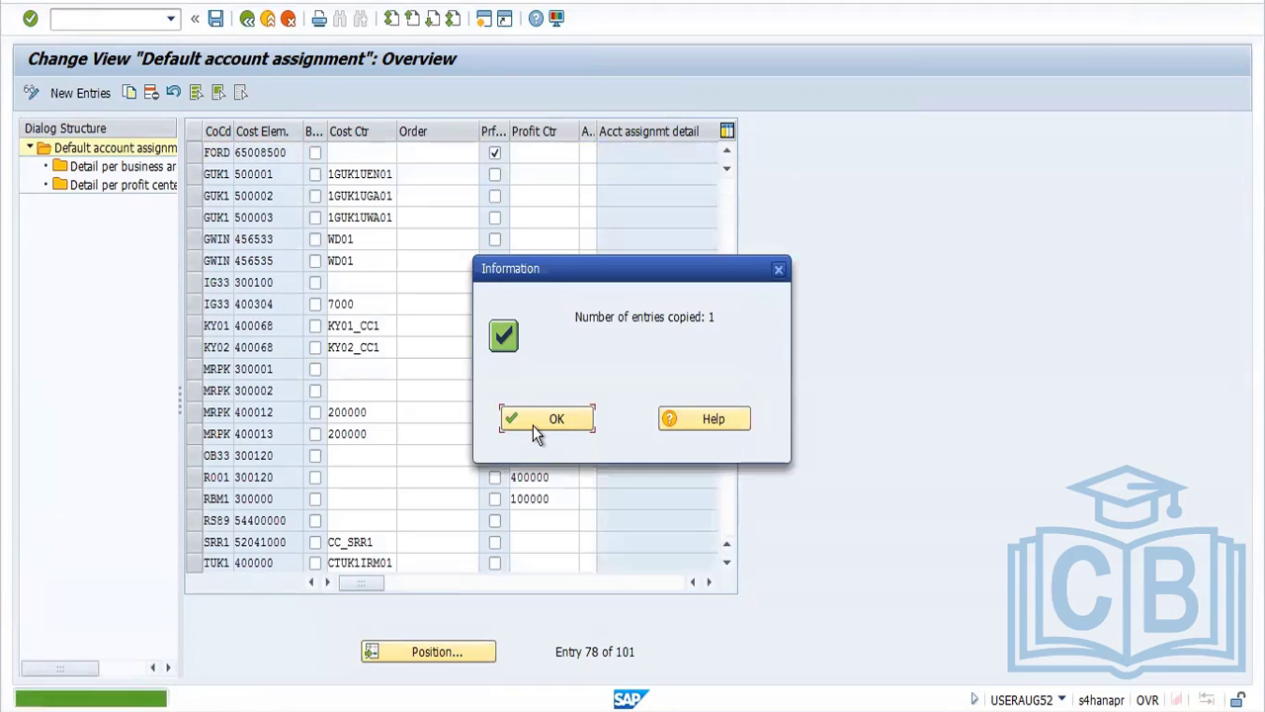
click(535, 423)
click(216, 19)
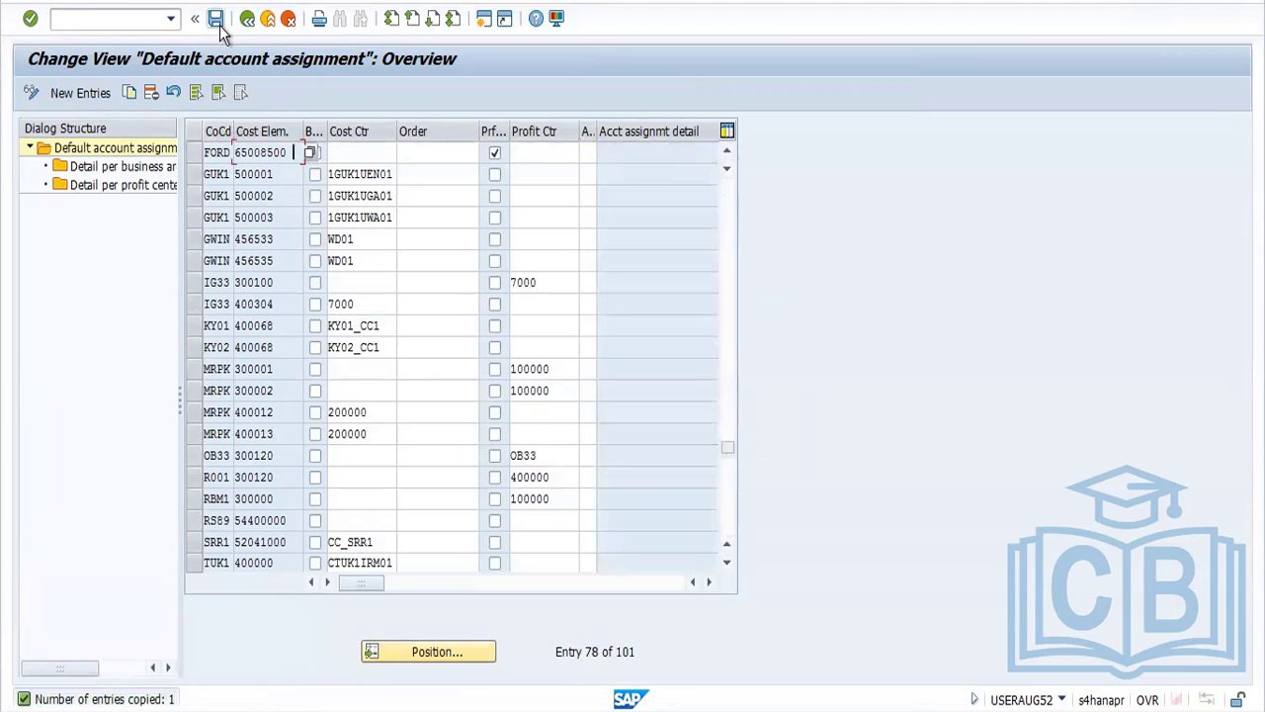
click(275, 313)
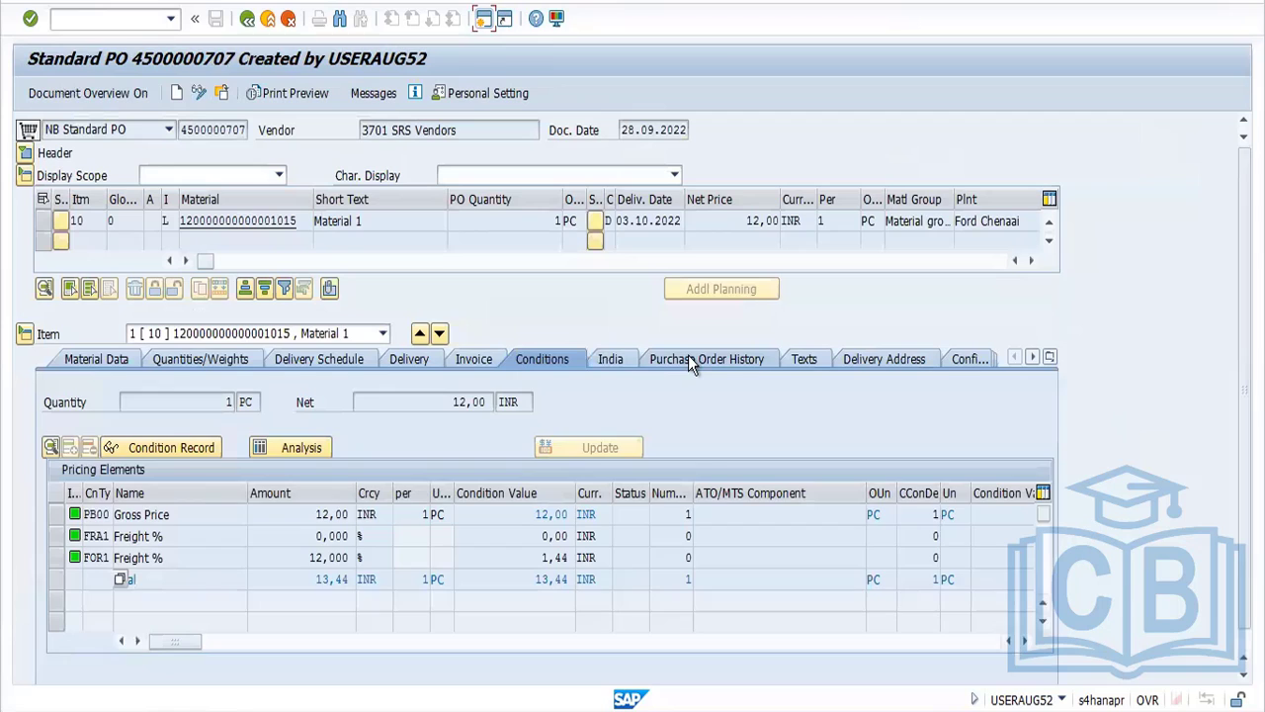
Open the movement 101 material document from the purchase order history and inspect the material's unrestricted stock in storage location SS03
click(688, 355)
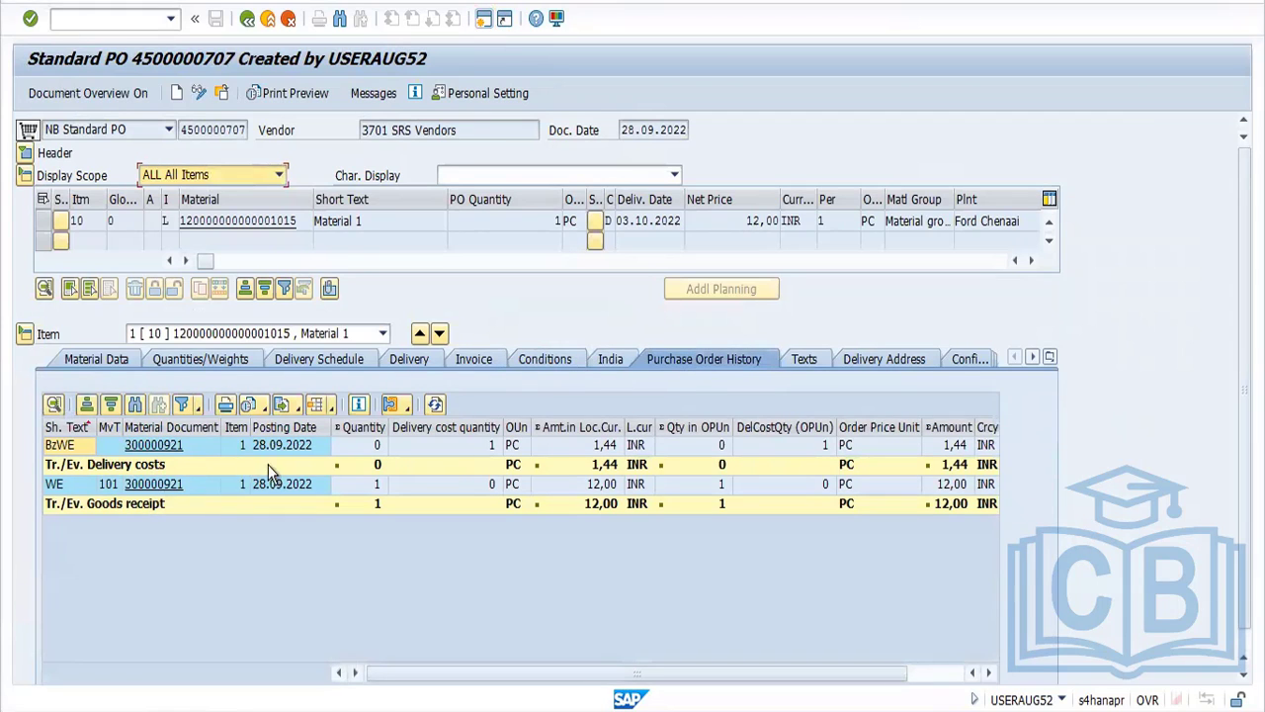
click(154, 487)
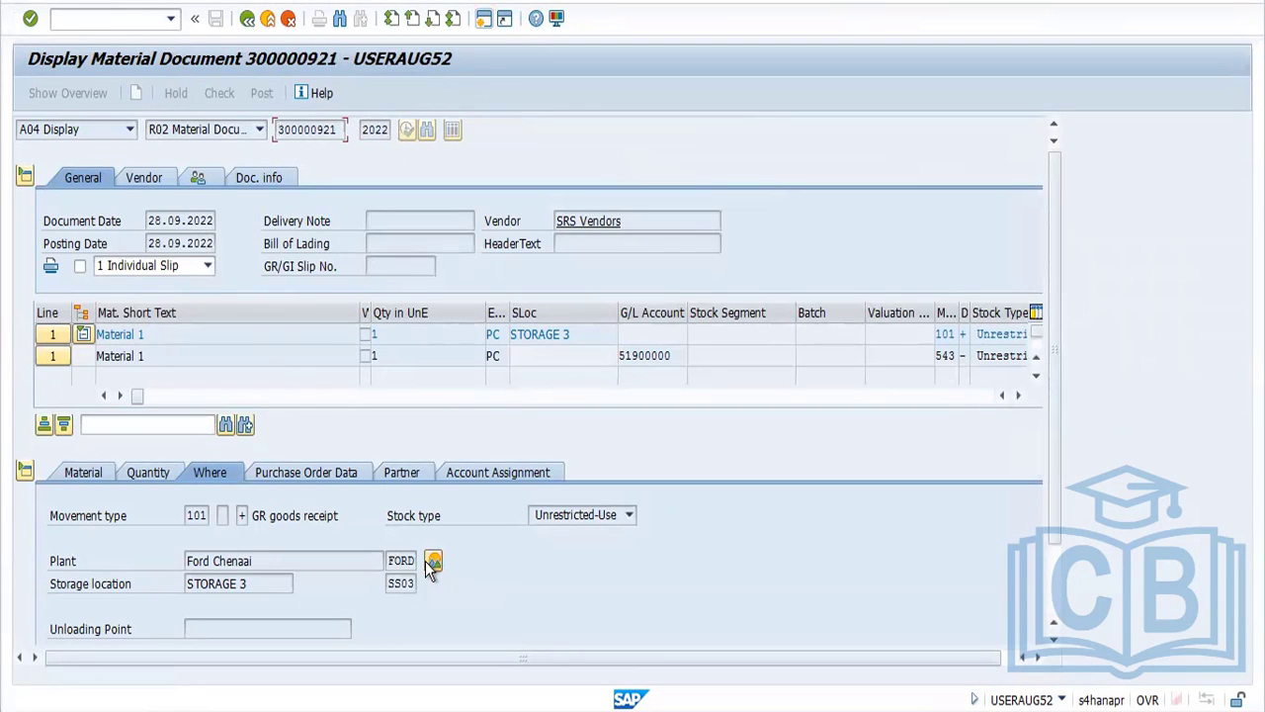
click(433, 562)
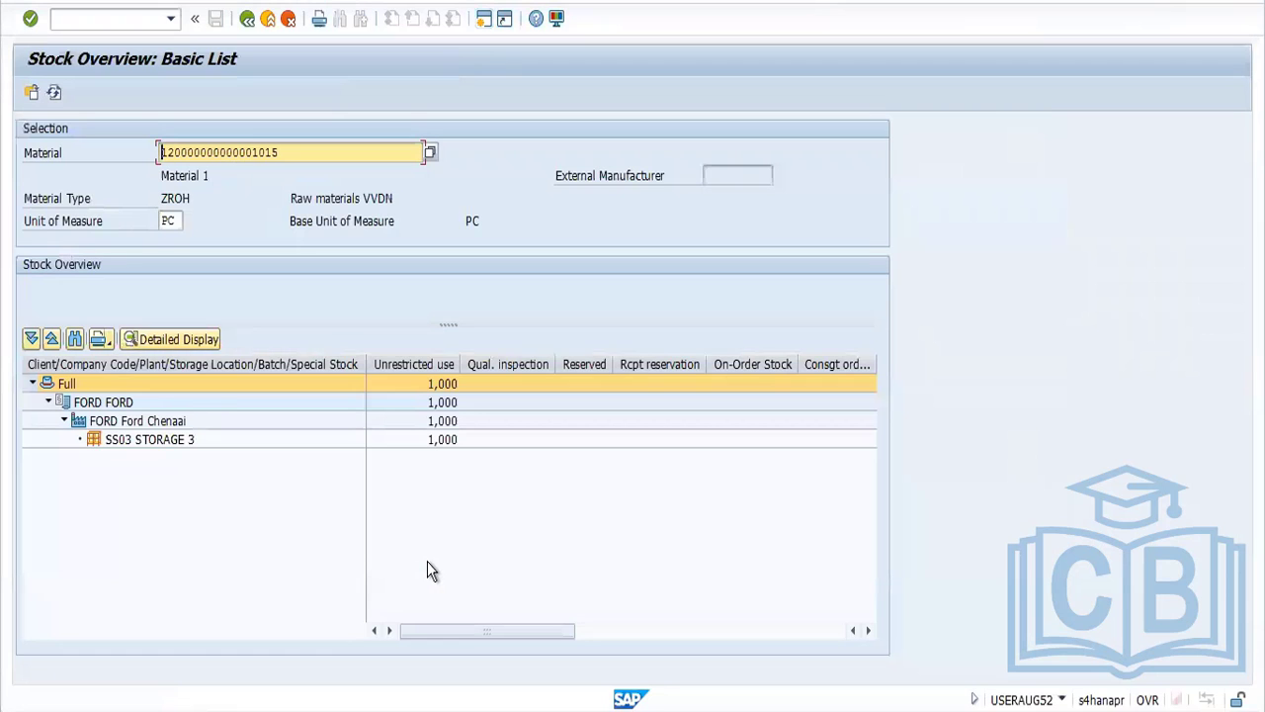
click(443, 445)
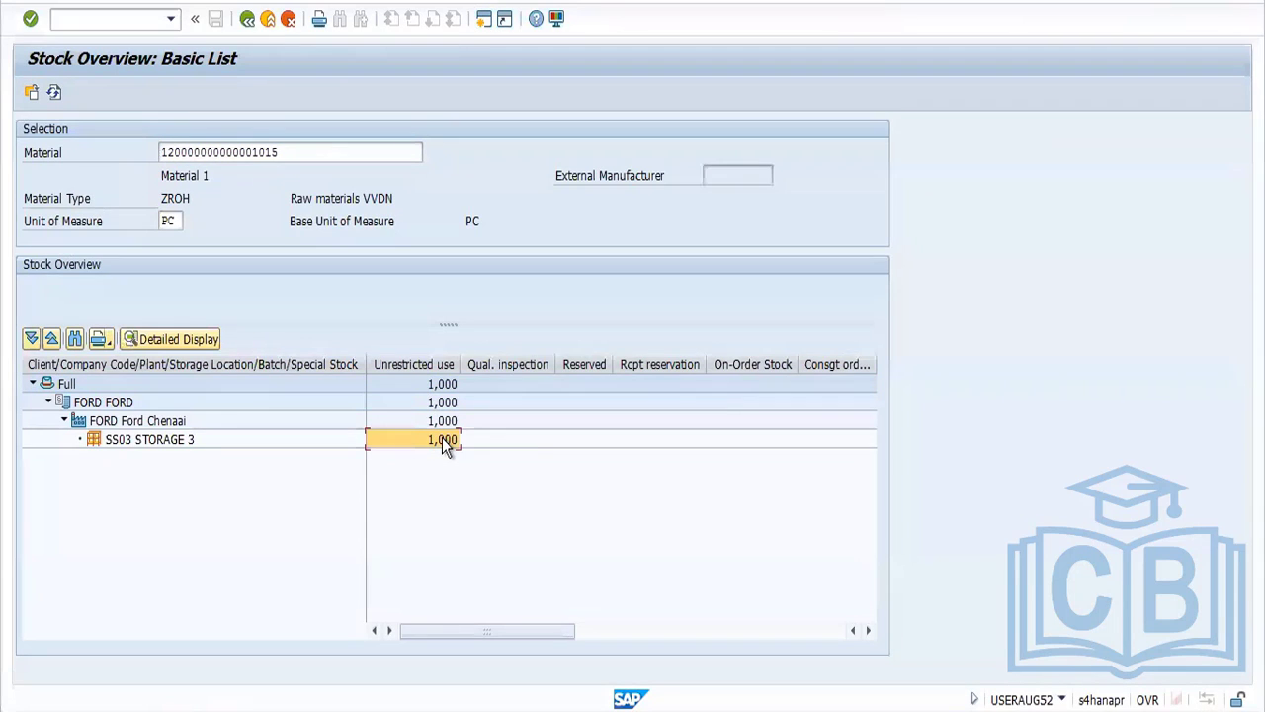
click(246, 18)
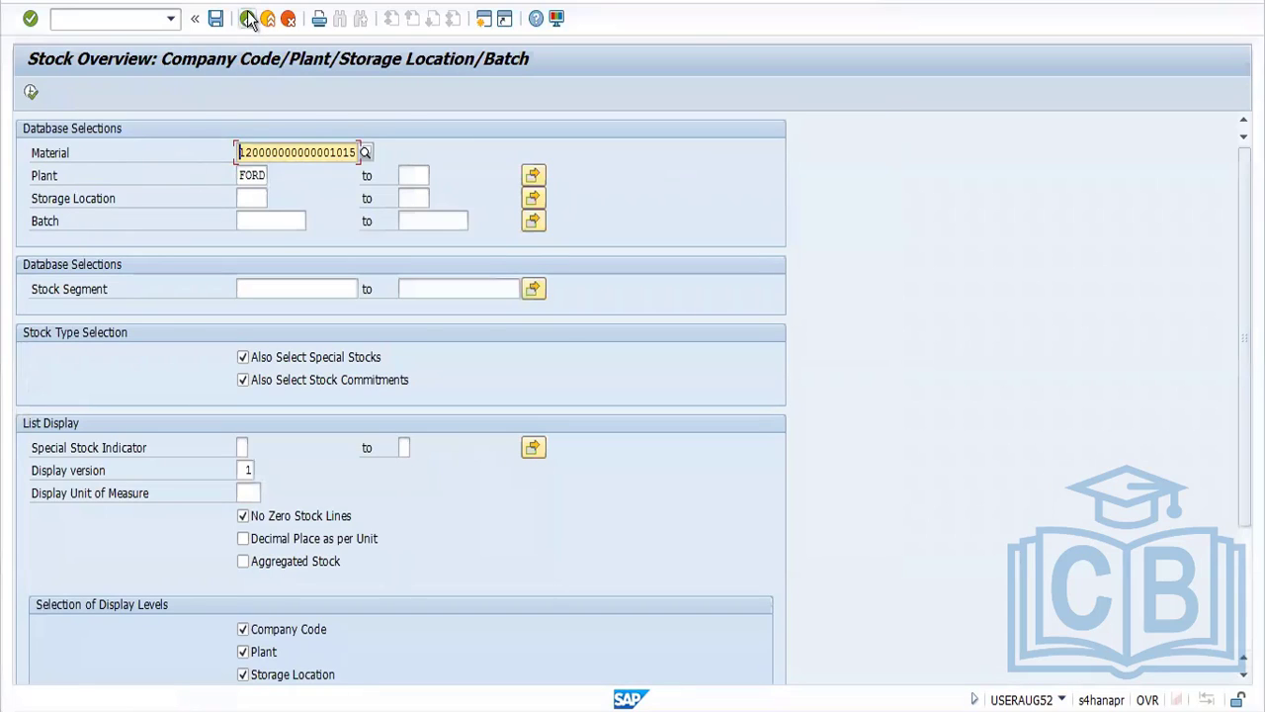
click(247, 19)
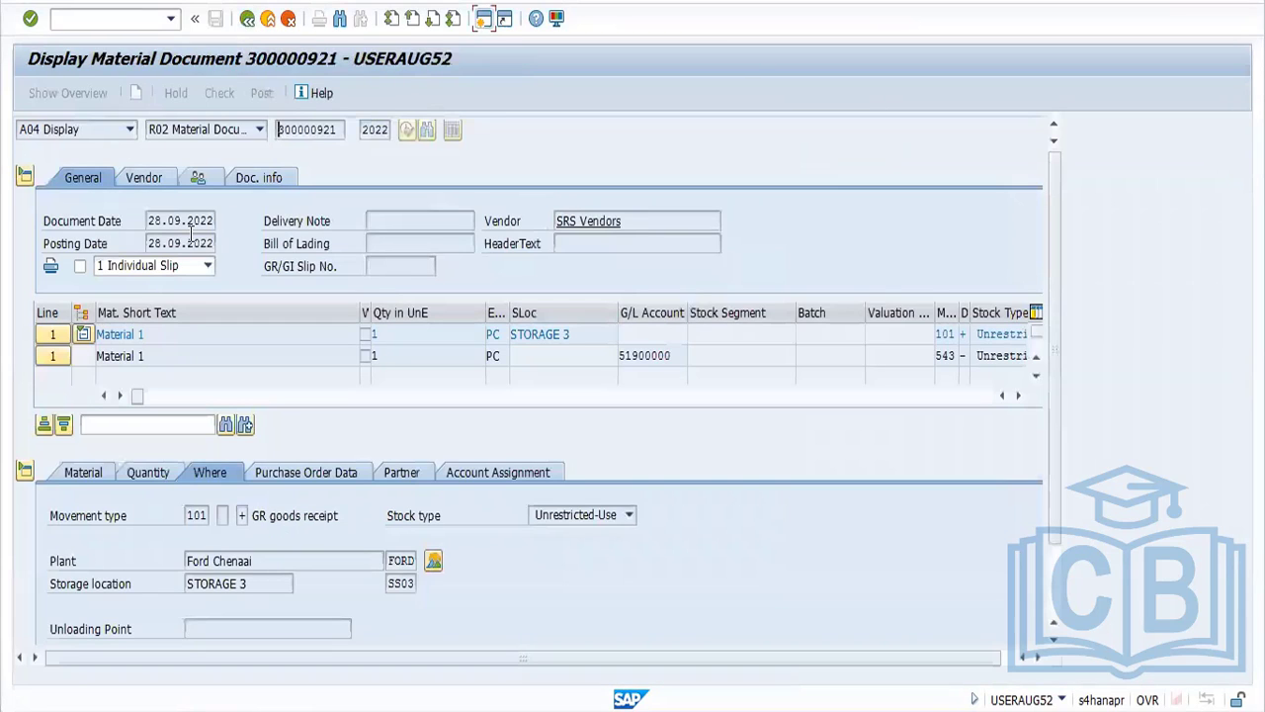